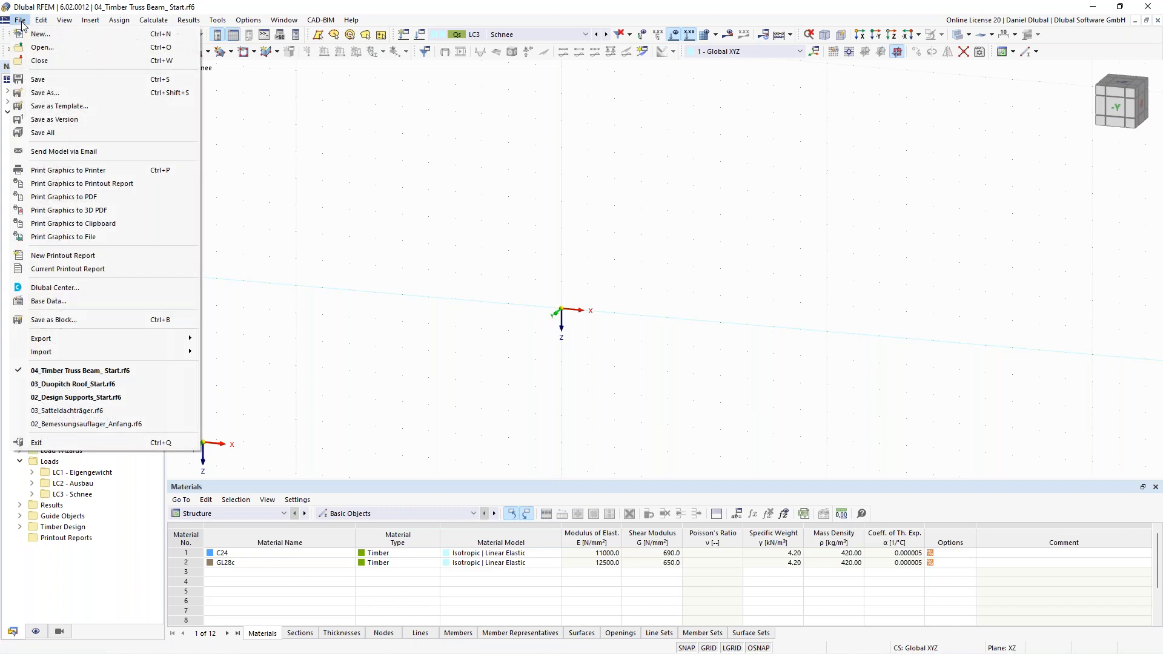
- Create a new 3D model named Timber Column
{"action": "left_click", "coordinate": [21, 20]}
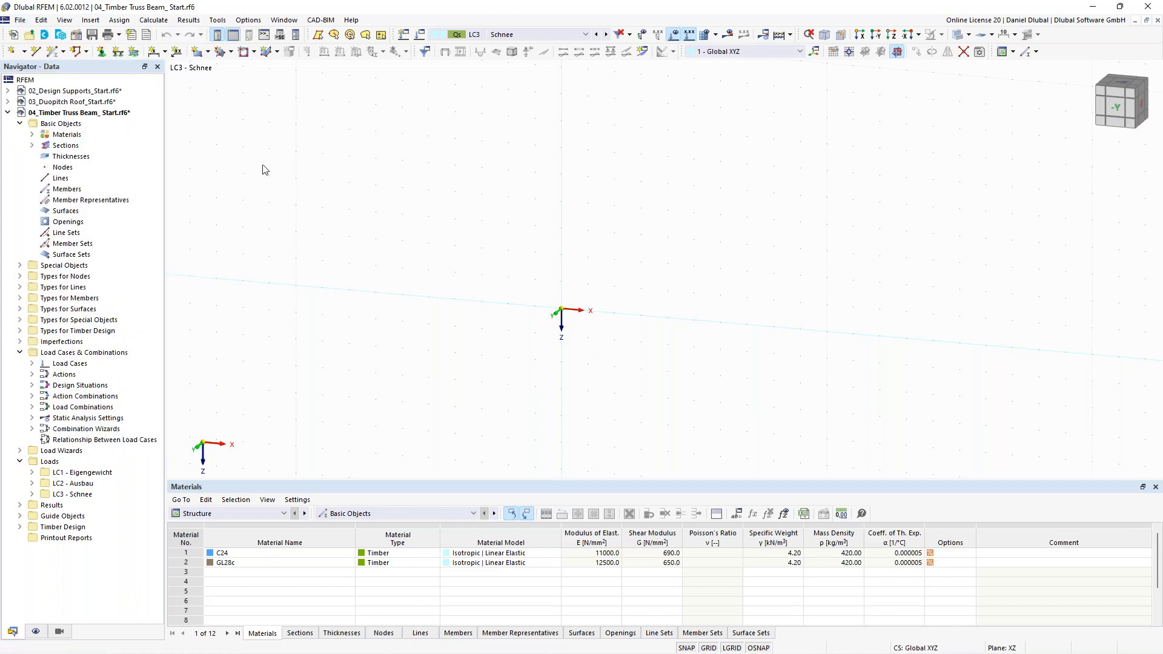
{"action": "key", "text": "ctrl+n"}
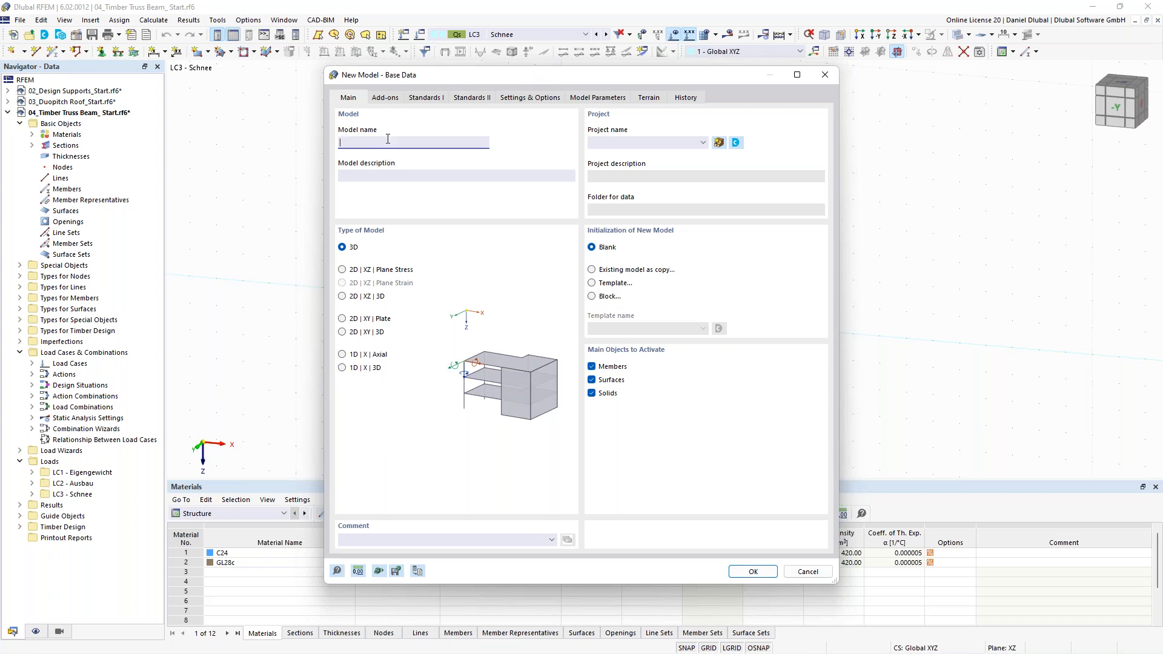
{"action": "type", "text": "Timber Columns"}
{"action": "left_click", "coordinate": [344, 247]}
- Activate the Timber Design add-on and set the load combination standard group to EN 1990 | Timber
{"action": "left_click", "coordinate": [386, 98]}
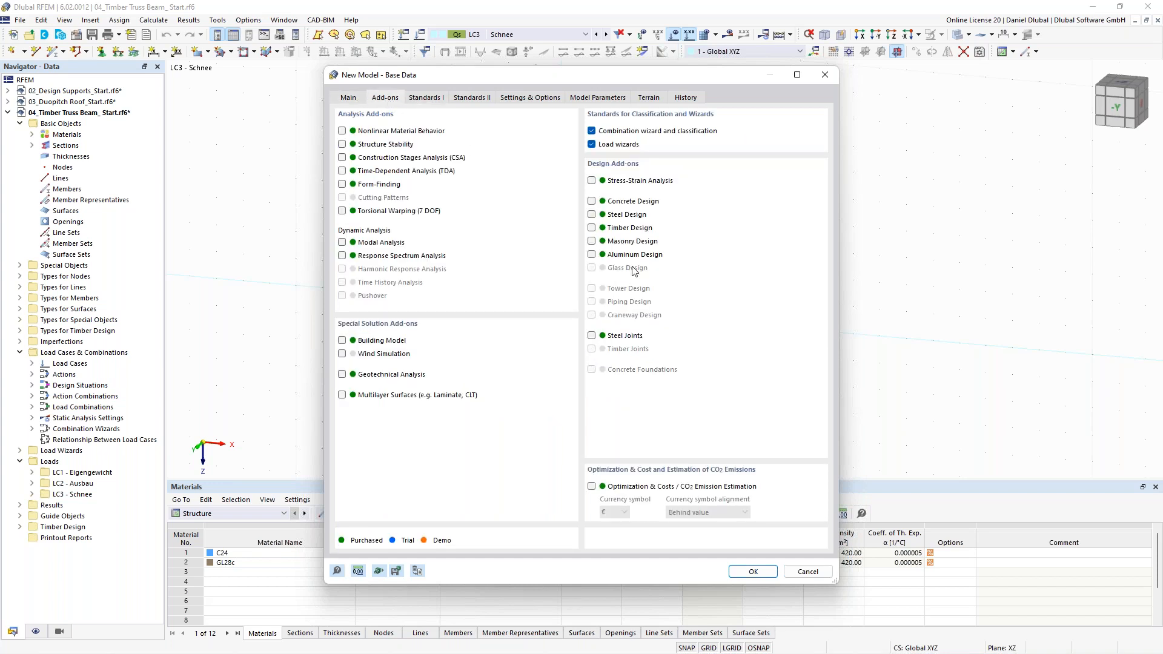
{"action": "left_click", "coordinate": [592, 229]}
{"action": "left_click", "coordinate": [424, 98]}
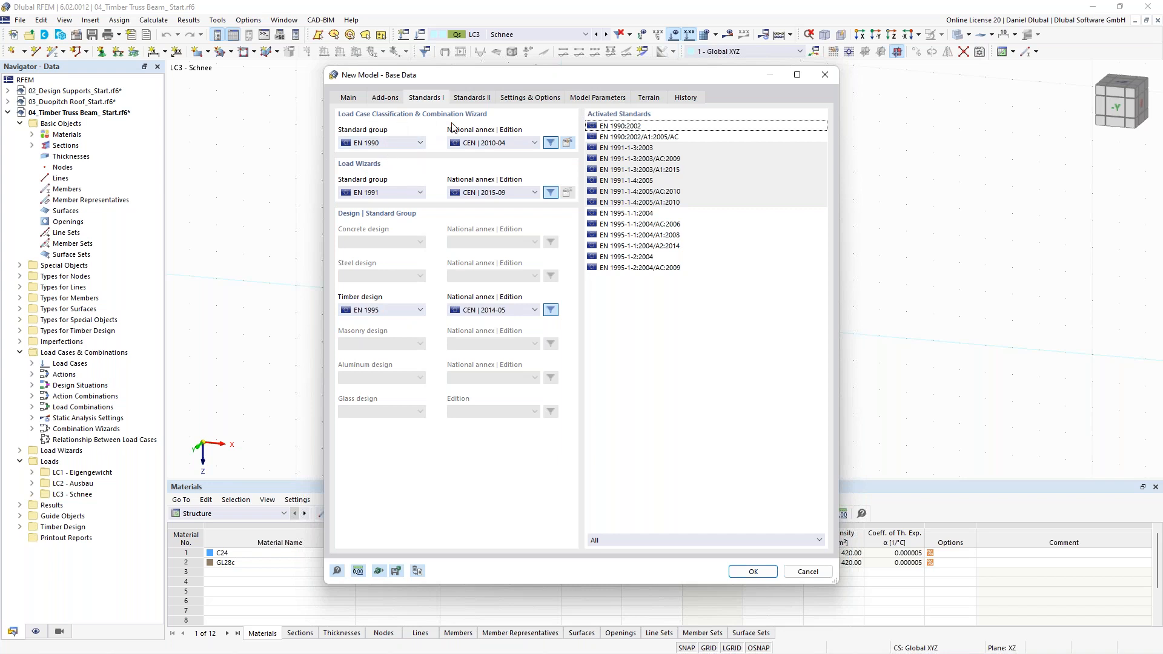
{"action": "left_click", "coordinate": [401, 145]}
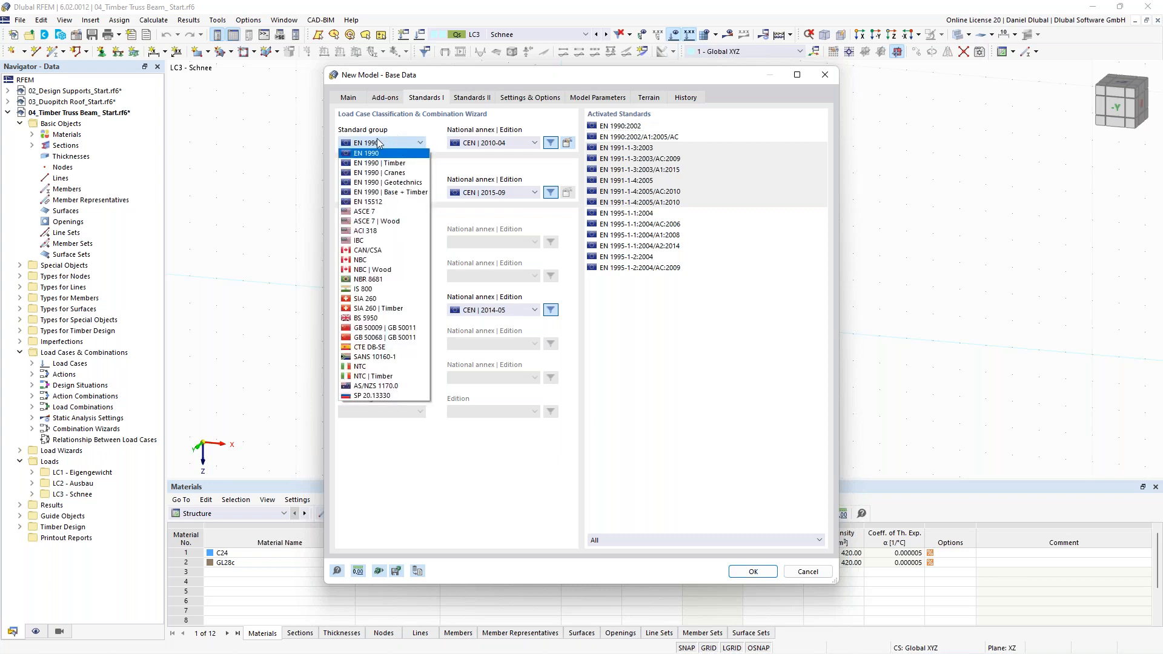
{"action": "left_click", "coordinate": [403, 164]}
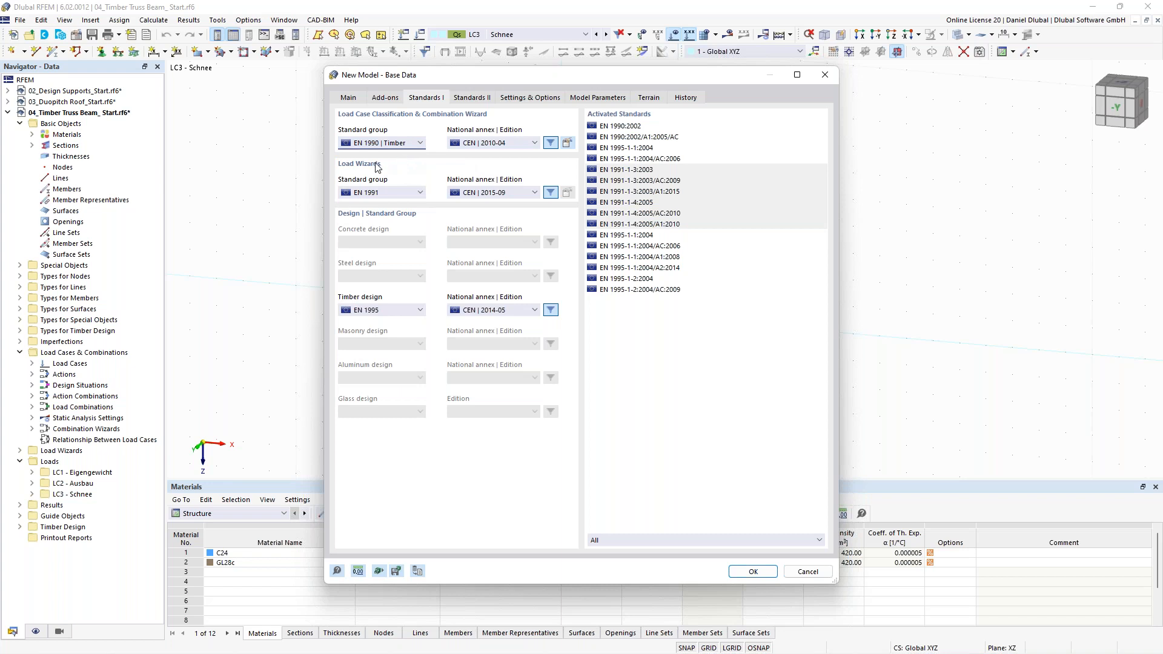
- Check the combination standard's partial factors, keep EN 1990 | Timber as the standard group, and confirm the model's base data
{"action": "left_click", "coordinate": [566, 143]}
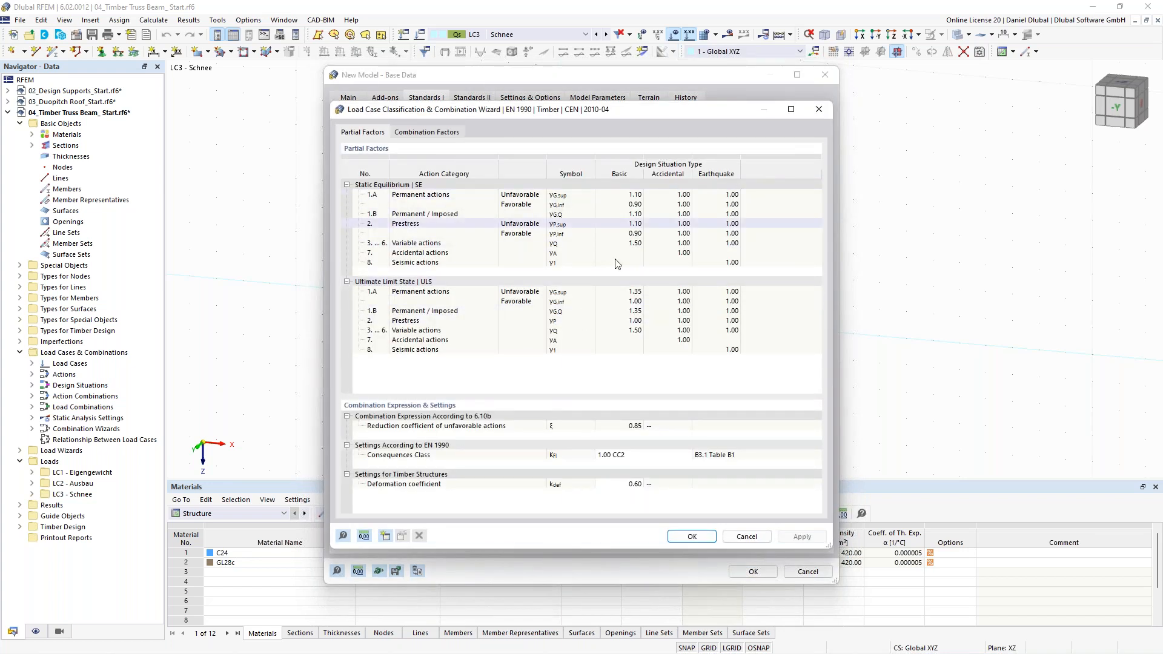
{"action": "left_click", "coordinate": [818, 110]}
{"action": "left_click", "coordinate": [381, 146]}
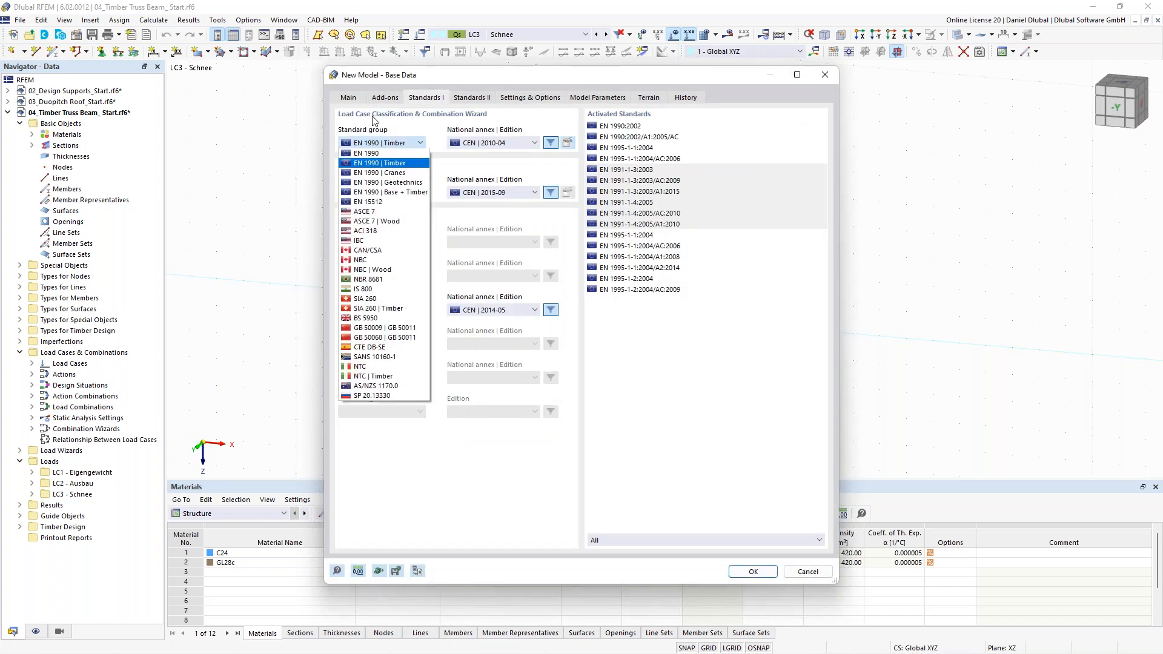
{"action": "left_click", "coordinate": [375, 164]}
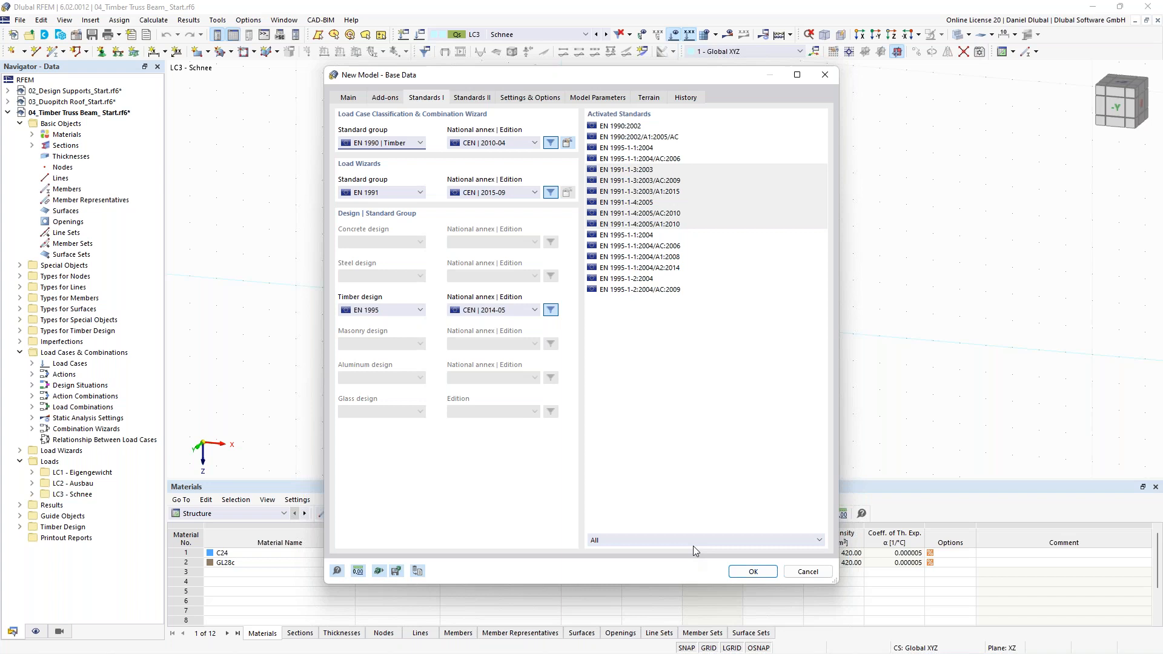
{"action": "left_click", "coordinate": [752, 573]}
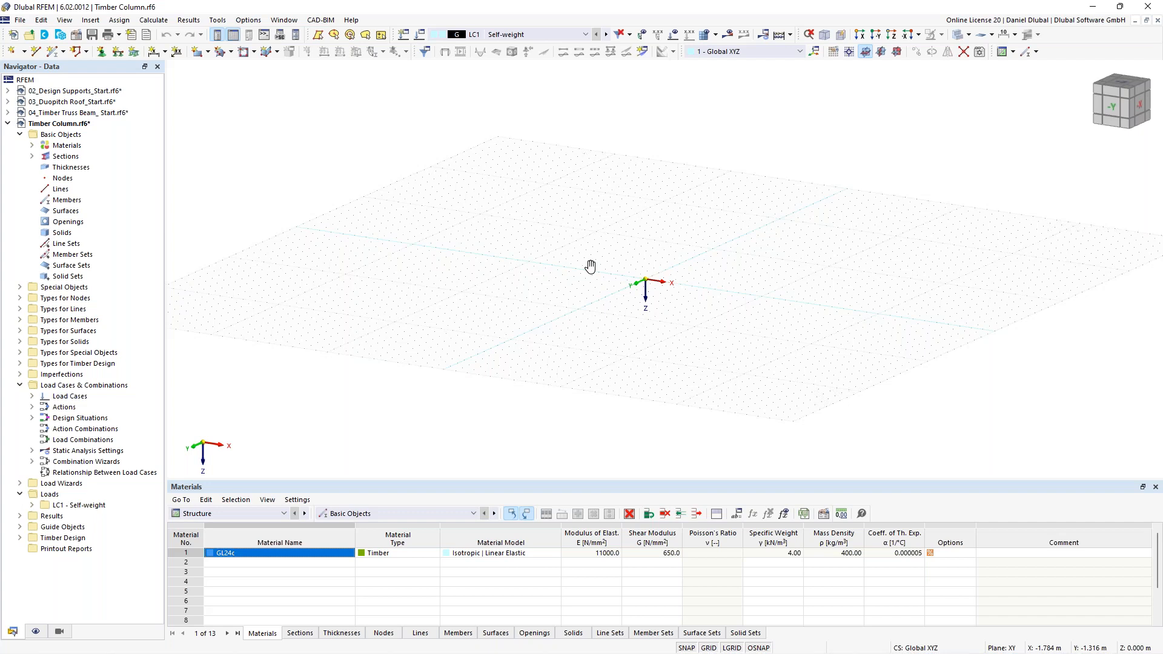
- Start a new beam member and create a solid rectangular Massive I section for it from the section library
{"action": "middle_click_drag", "start_coordinate": [590, 267], "coordinate": [460, 231], "text": "ctrl"}
{"action": "scroll", "coordinate": [590, 266], "scroll_direction": "up", "scroll_amount": 3}
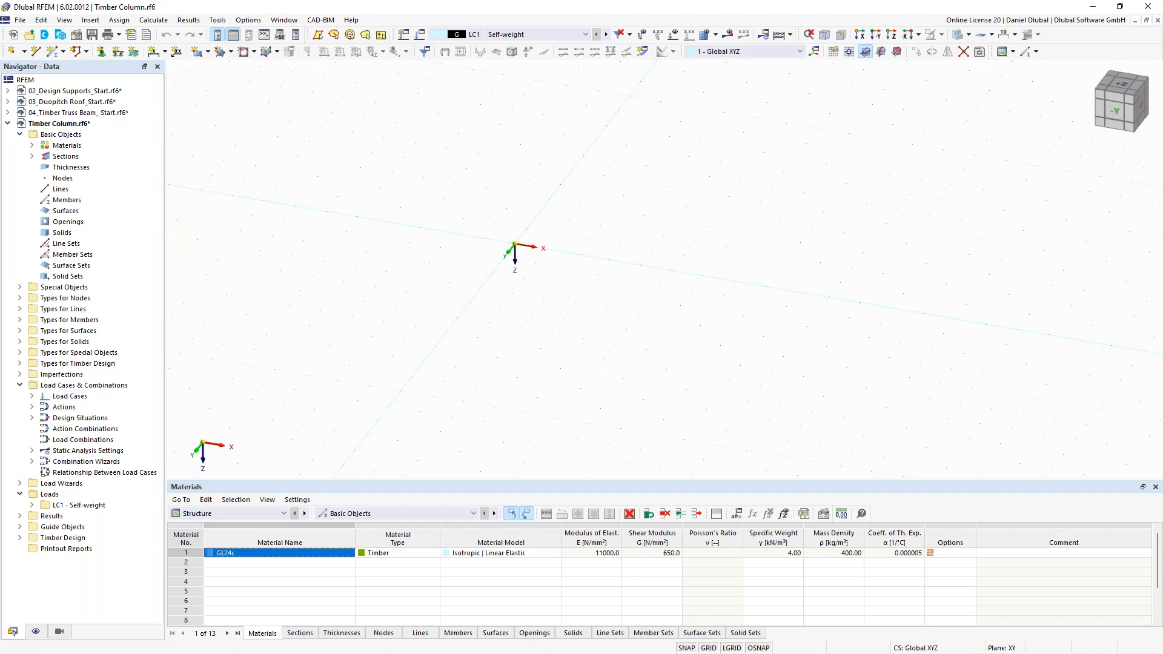
{"action": "middle_click_drag", "start_coordinate": [509, 178], "coordinate": [309, 203]}
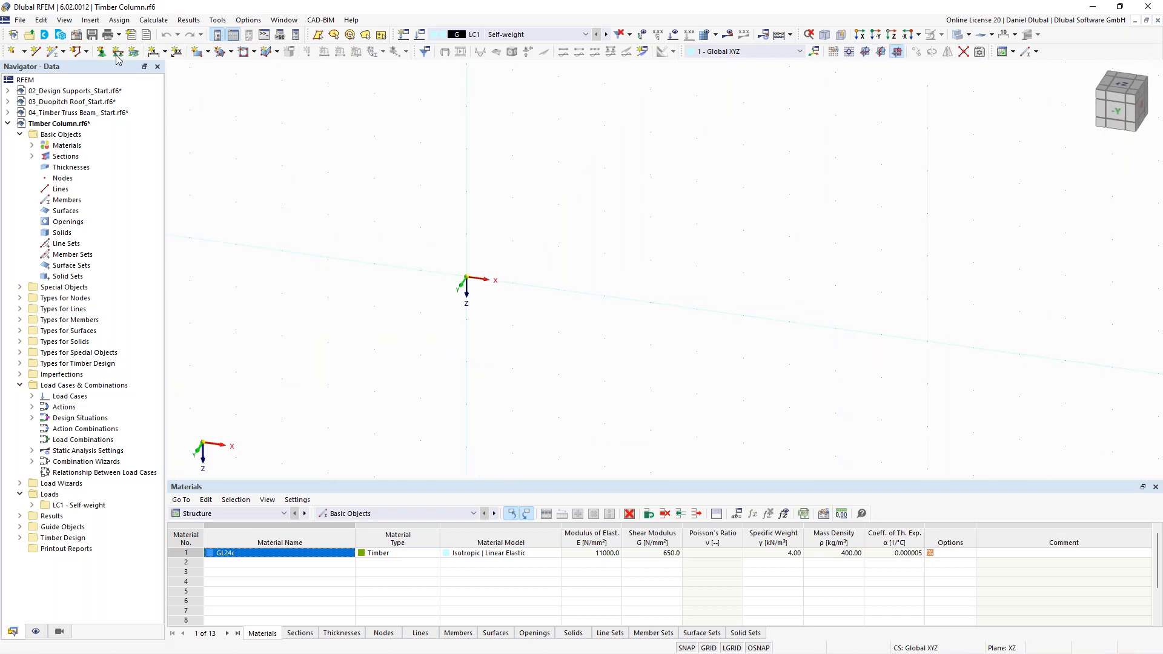
{"action": "left_click", "coordinate": [53, 55]}
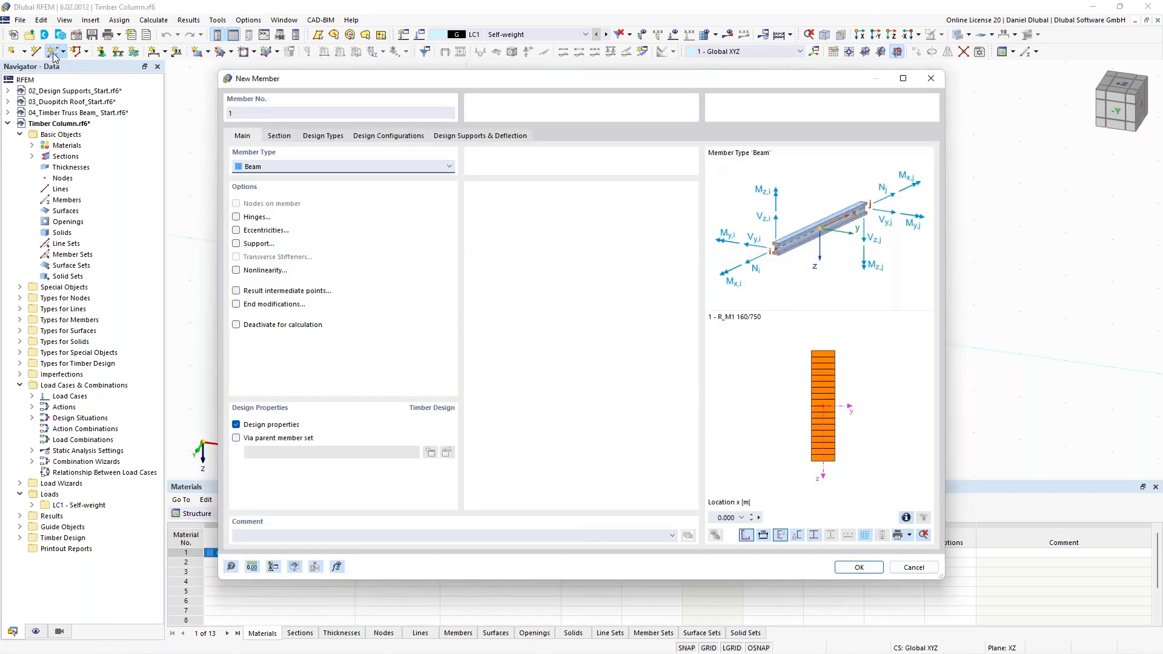
{"action": "left_click", "coordinate": [279, 137]}
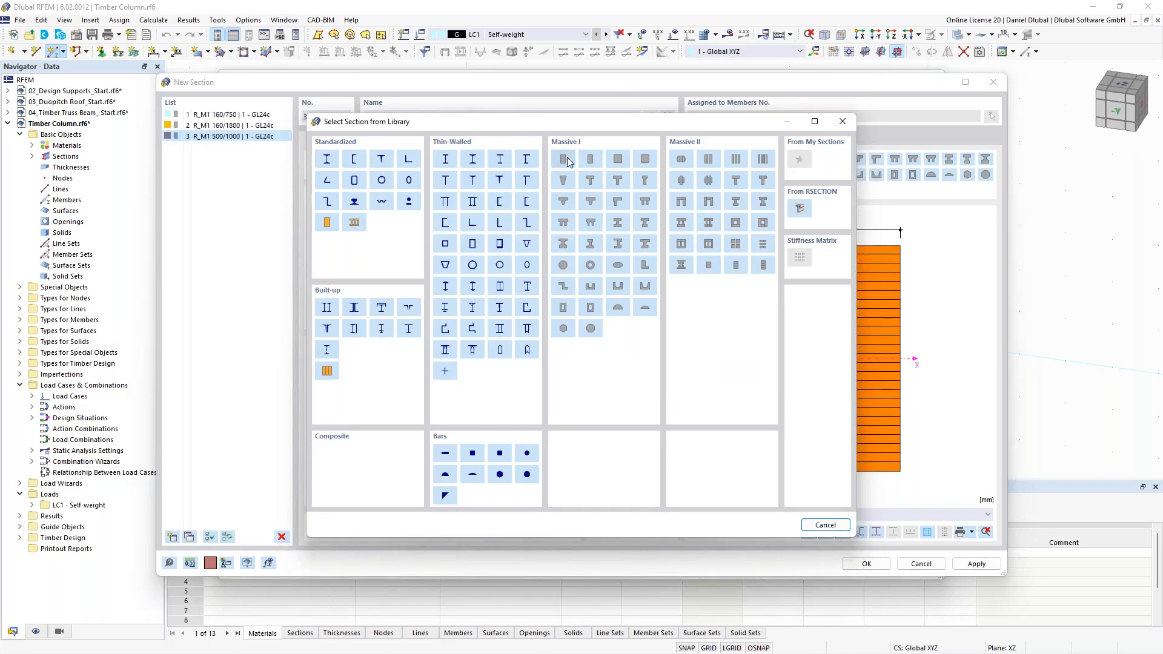
{"action": "left_click", "coordinate": [568, 161]}
- Set the rectangular section's width b to 160 mm and its height h to 200 mm
{"action": "left_click", "coordinate": [376, 177]}
{"action": "left_click_drag", "start_coordinate": [377, 178], "coordinate": [419, 181]}
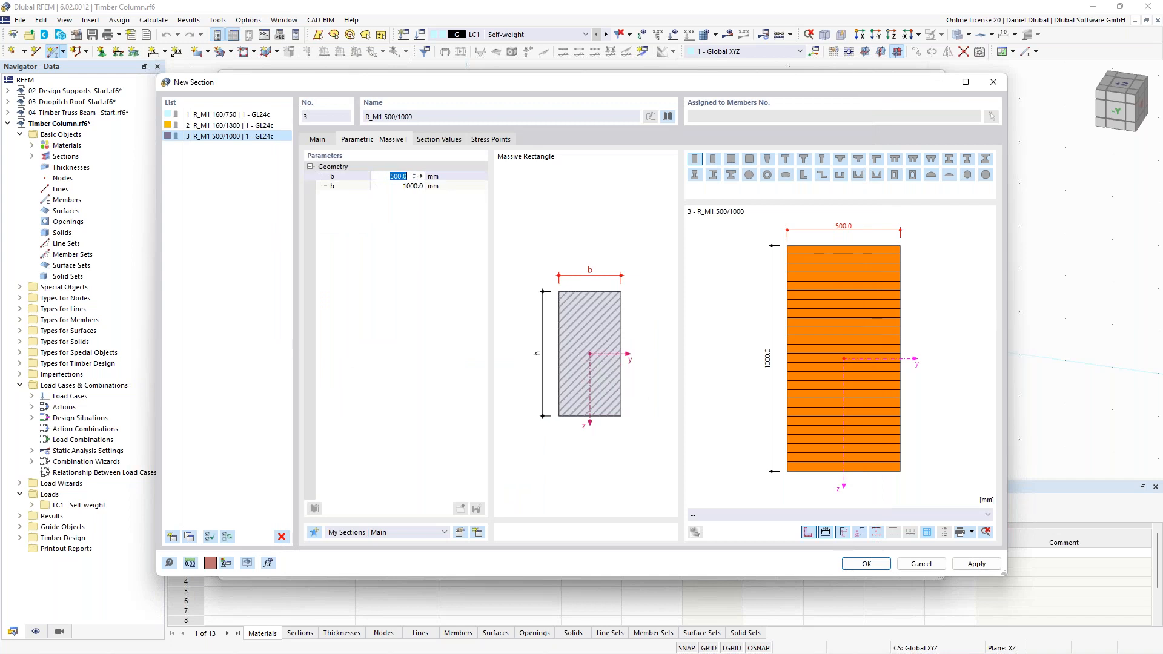
{"action": "type", "text": "160"}
{"action": "key", "text": "Tab"}
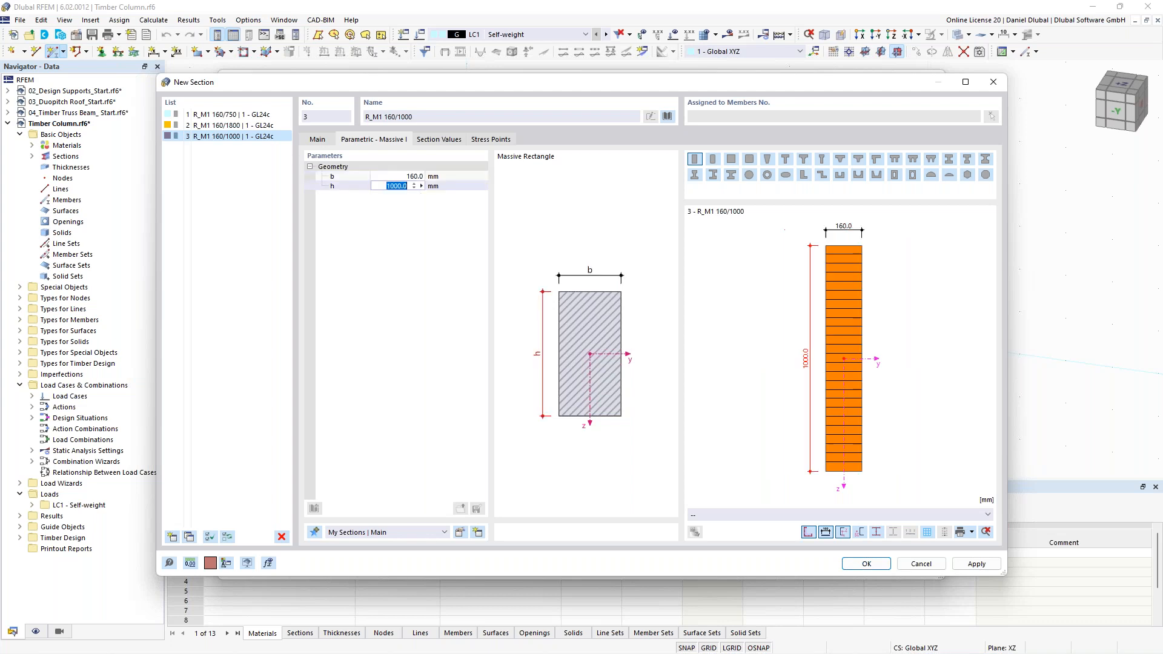
{"action": "type", "text": "200"}
{"action": "key", "text": "Tab"}
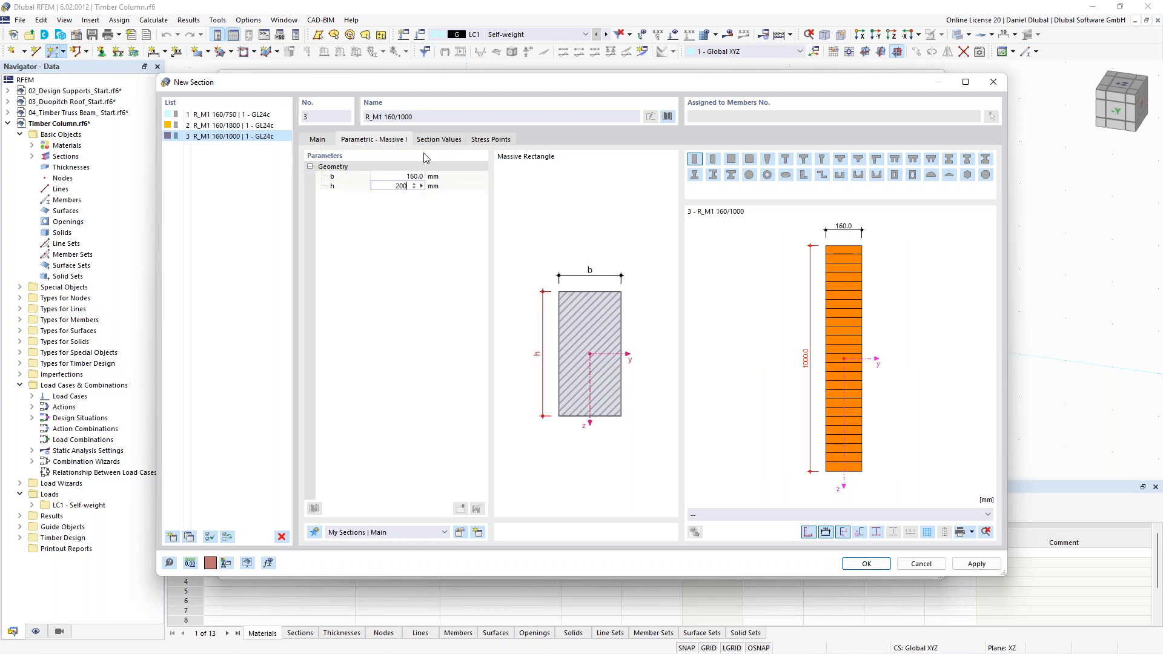
- Create a new material C24 according to EN 338:2016-04 and assign it to the 160/200 section
{"action": "left_click", "coordinate": [324, 140]}
{"action": "left_click", "coordinate": [392, 171]}
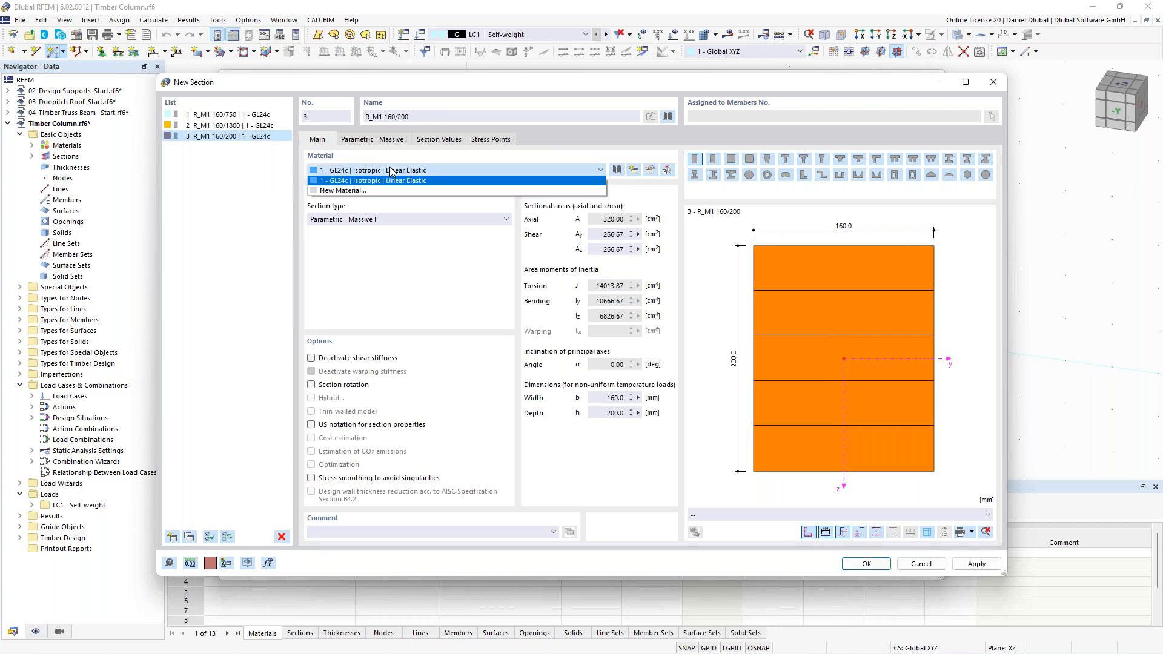
{"action": "left_click", "coordinate": [392, 180]}
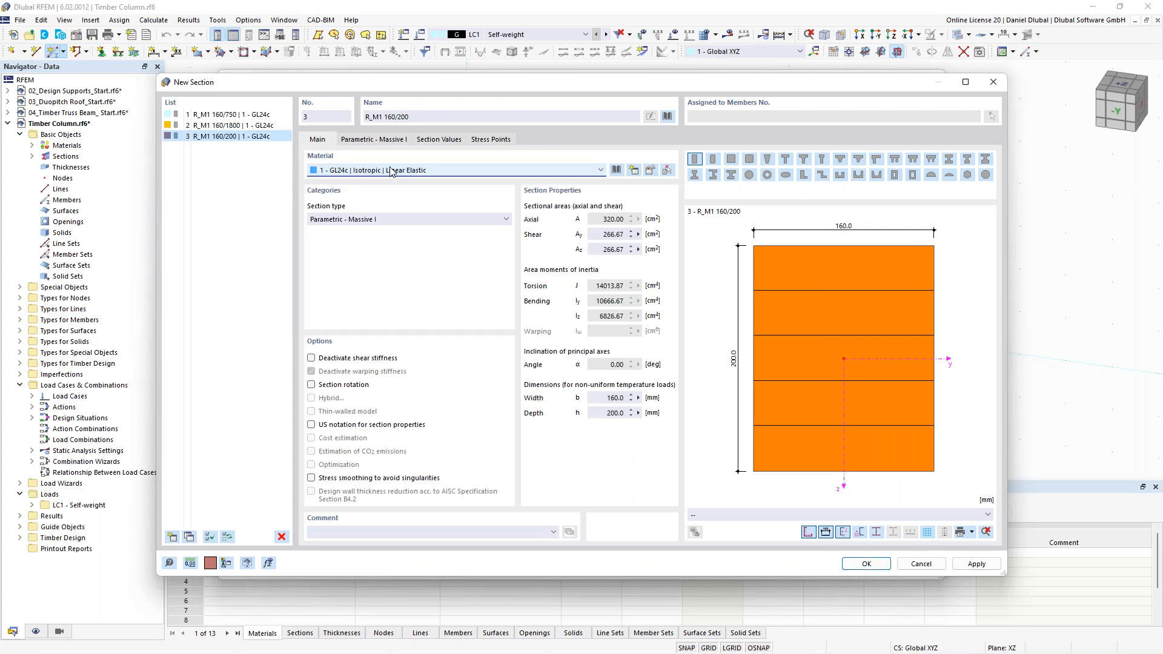
{"action": "left_click", "coordinate": [634, 171]}
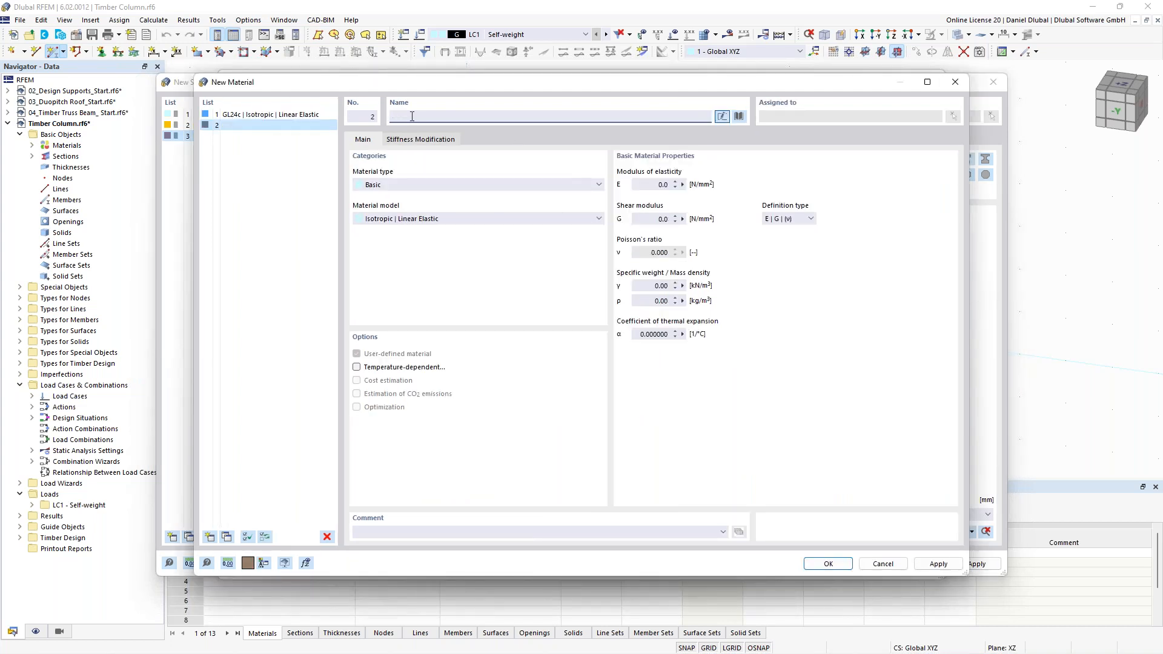
{"action": "type", "text": "c2"}
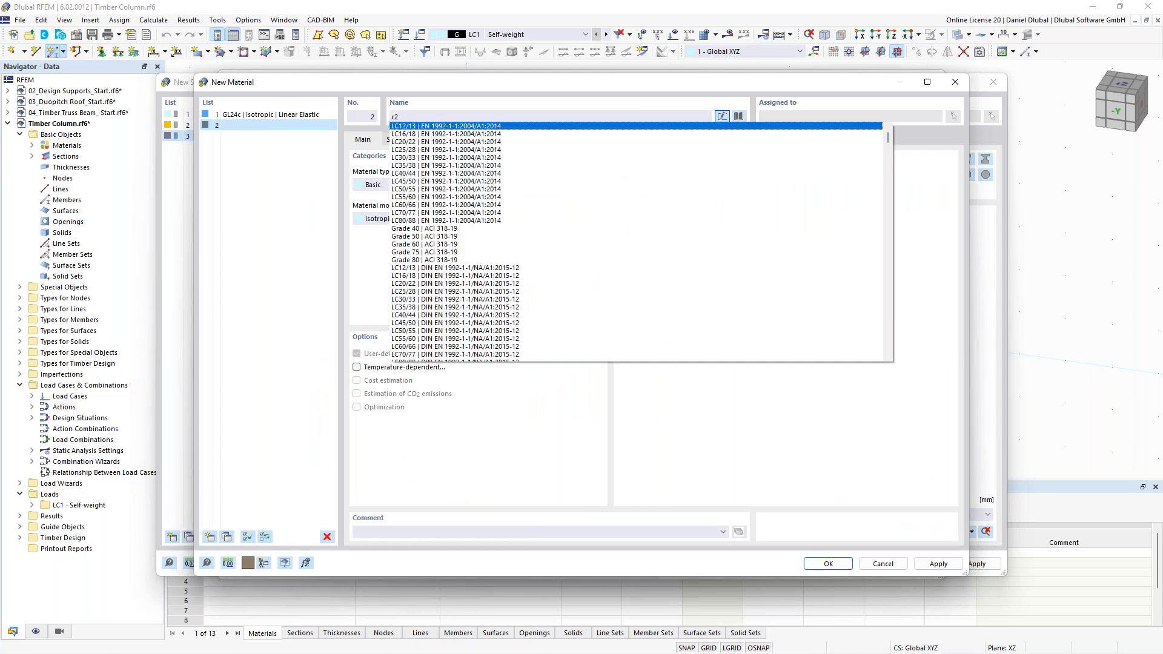
{"action": "type", "text": "4"}
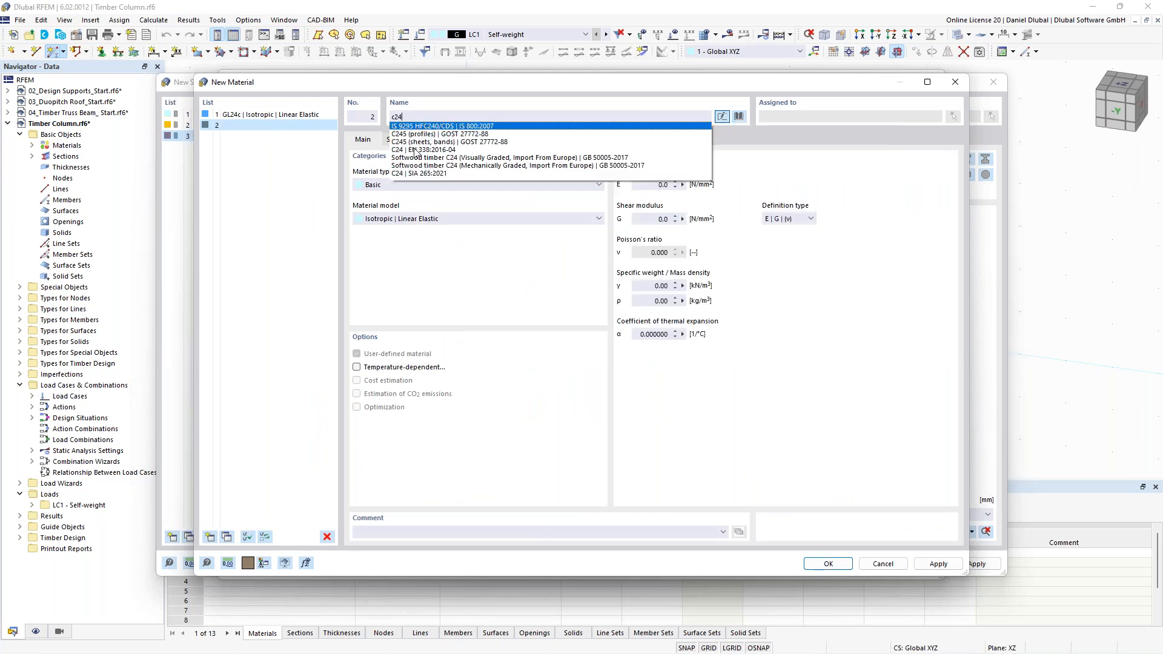
{"action": "key", "text": "Return"}
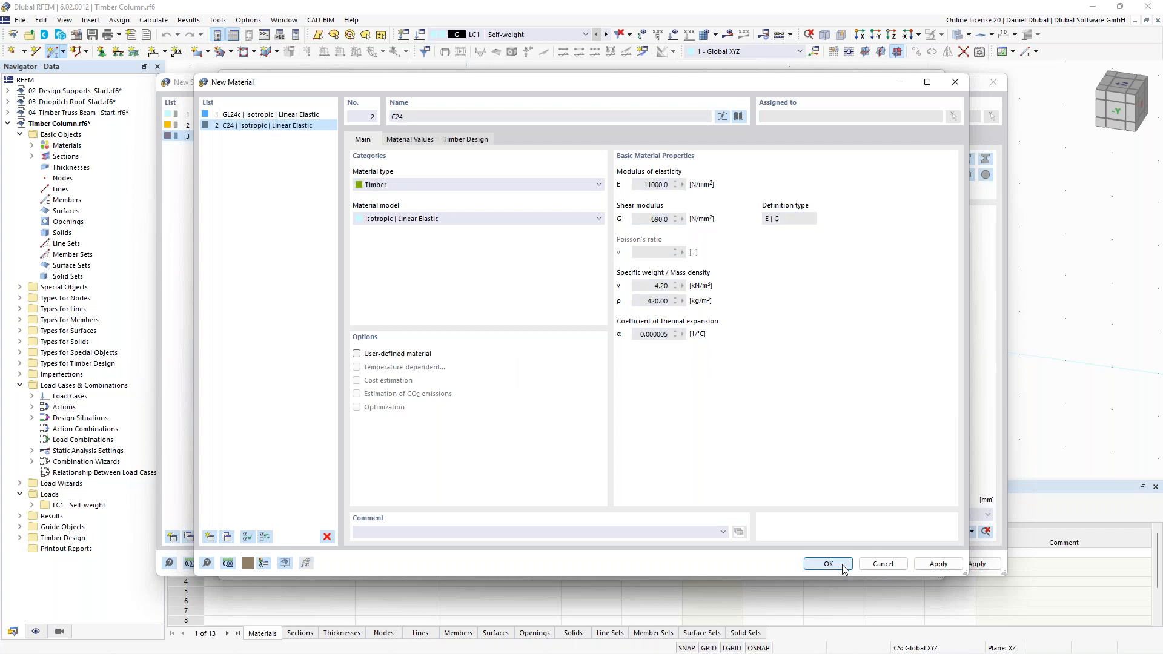
{"action": "left_click", "coordinate": [828, 563]}
- Review the strengths, stiffnesses and timber design factors of the C24 material
{"action": "left_click", "coordinate": [411, 140]}
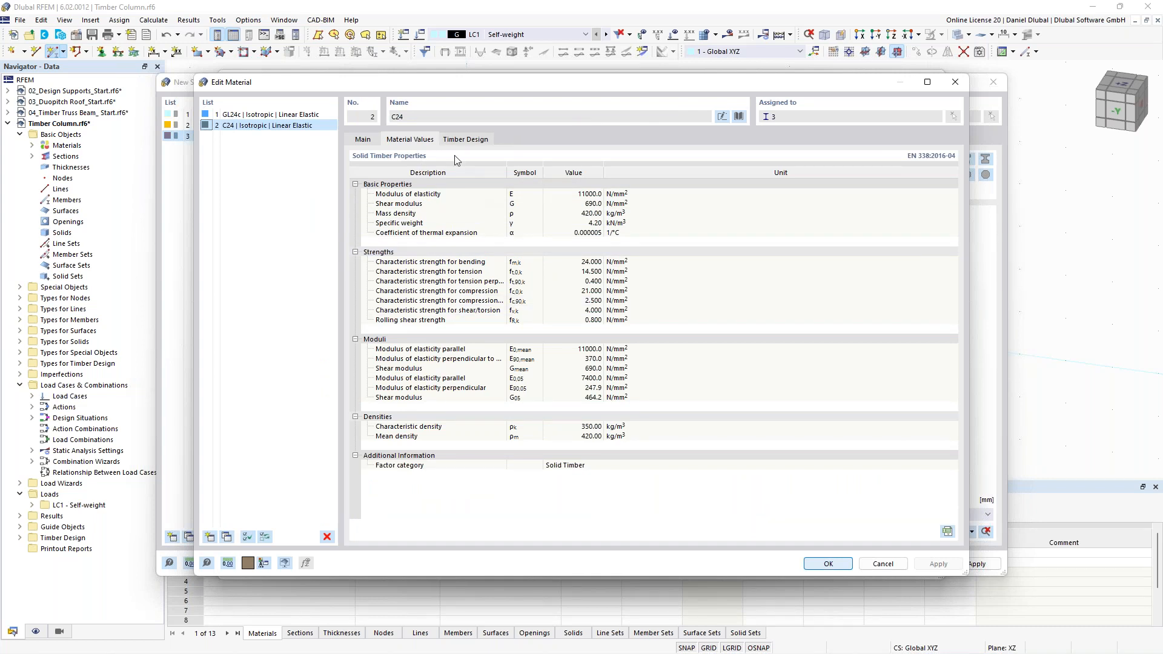
{"action": "left_click", "coordinate": [466, 140]}
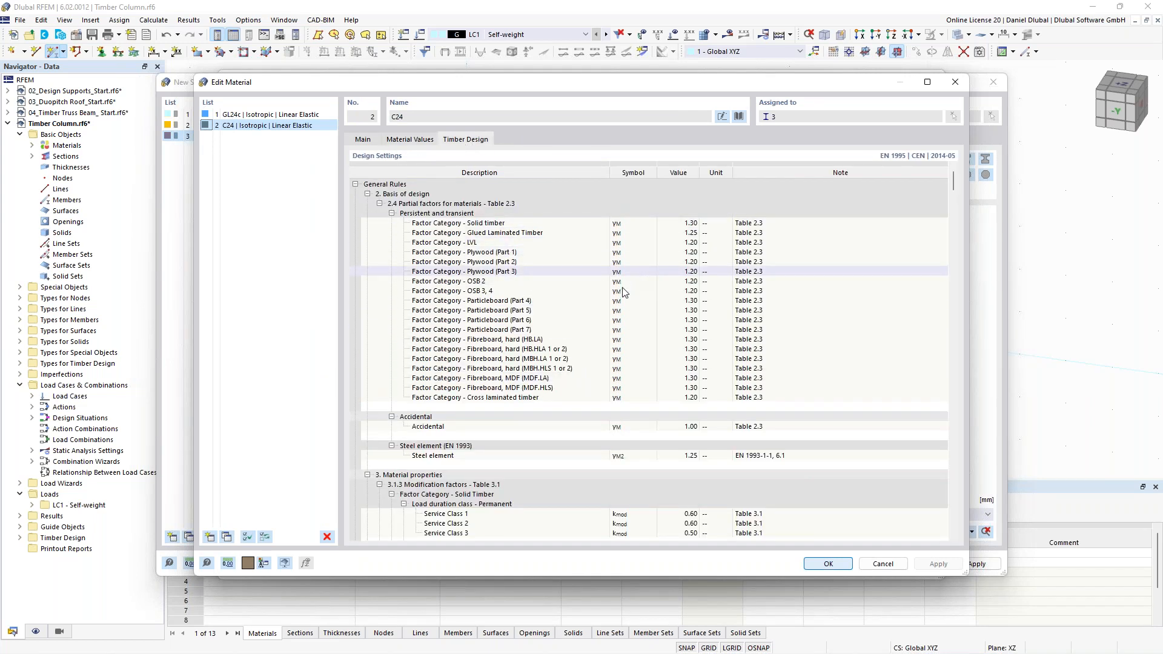
{"action": "scroll", "coordinate": [613, 338], "scroll_direction": "down", "scroll_amount": 6}
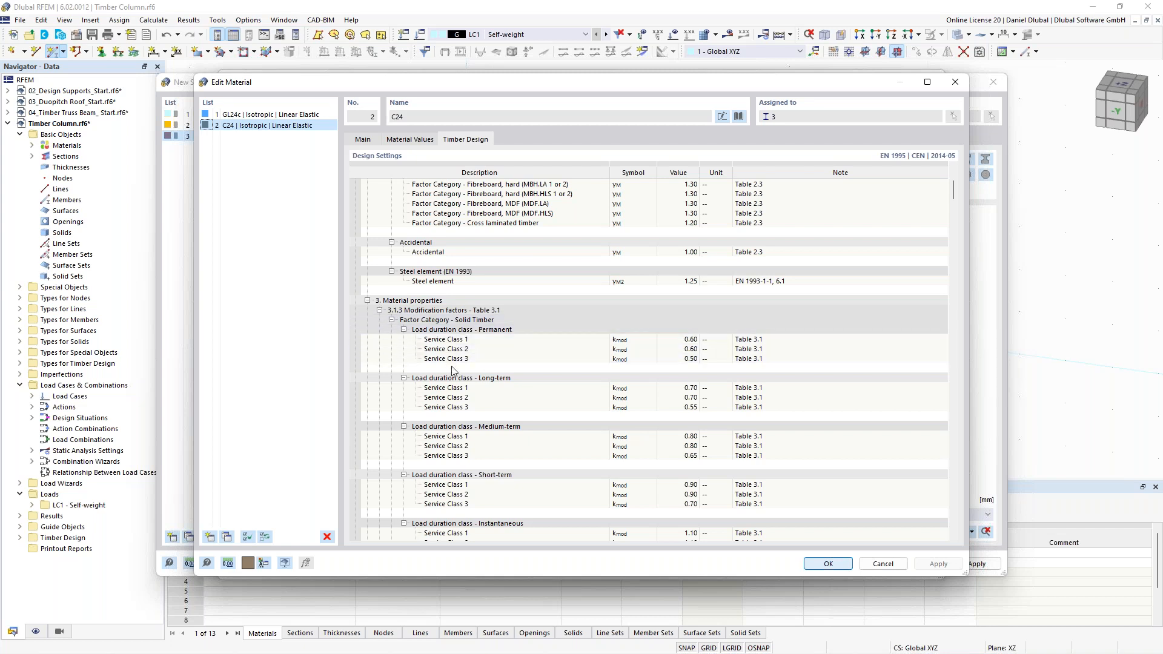
{"action": "scroll", "coordinate": [483, 363], "scroll_direction": "up", "scroll_amount": 10}
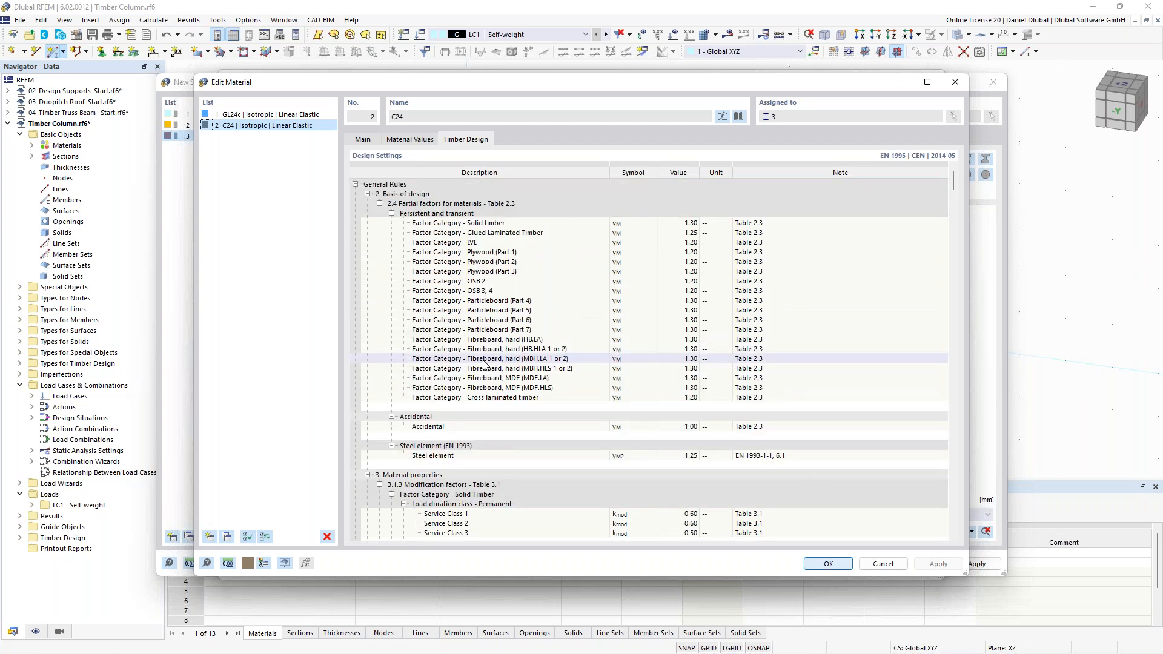
{"action": "left_click", "coordinate": [365, 139]}
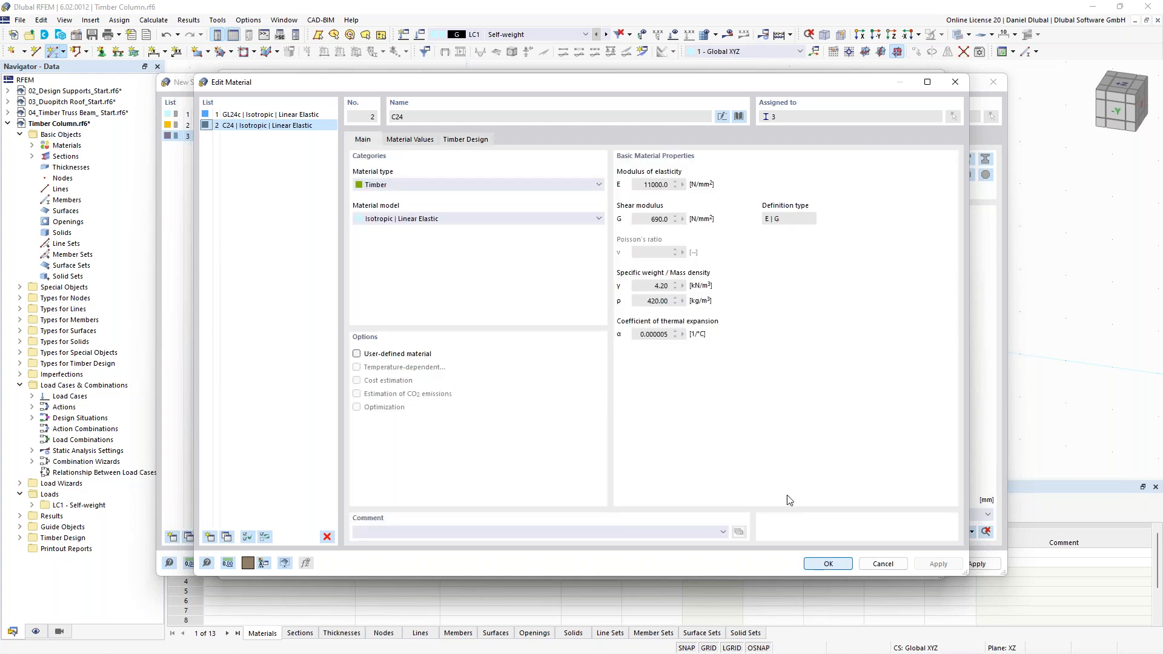
{"action": "left_click", "coordinate": [829, 564]}
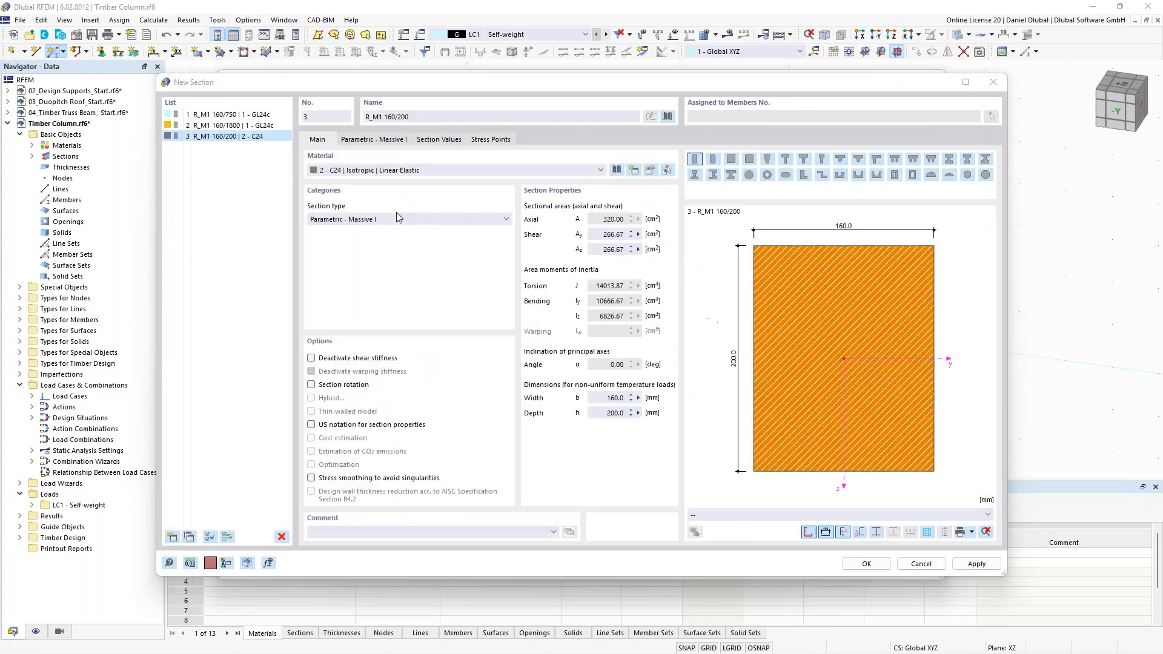
- Confirm the section and member settings and draw a 4 m long vertical column upward from the global origin
{"action": "left_click", "coordinate": [863, 564]}
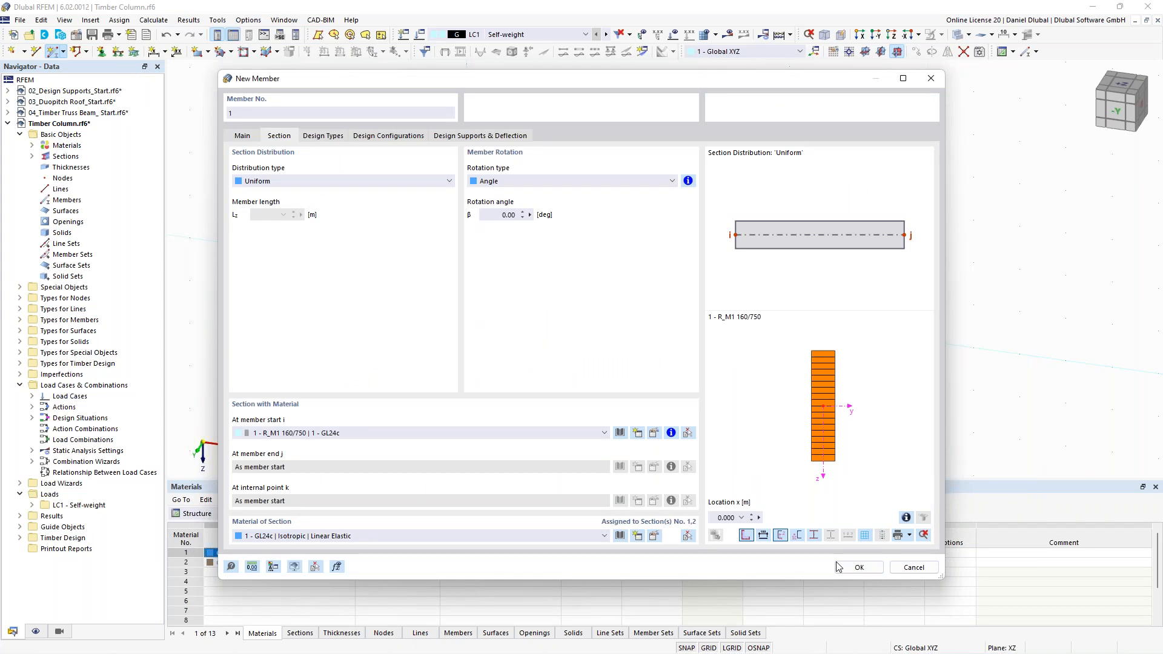
{"action": "left_click", "coordinate": [840, 567]}
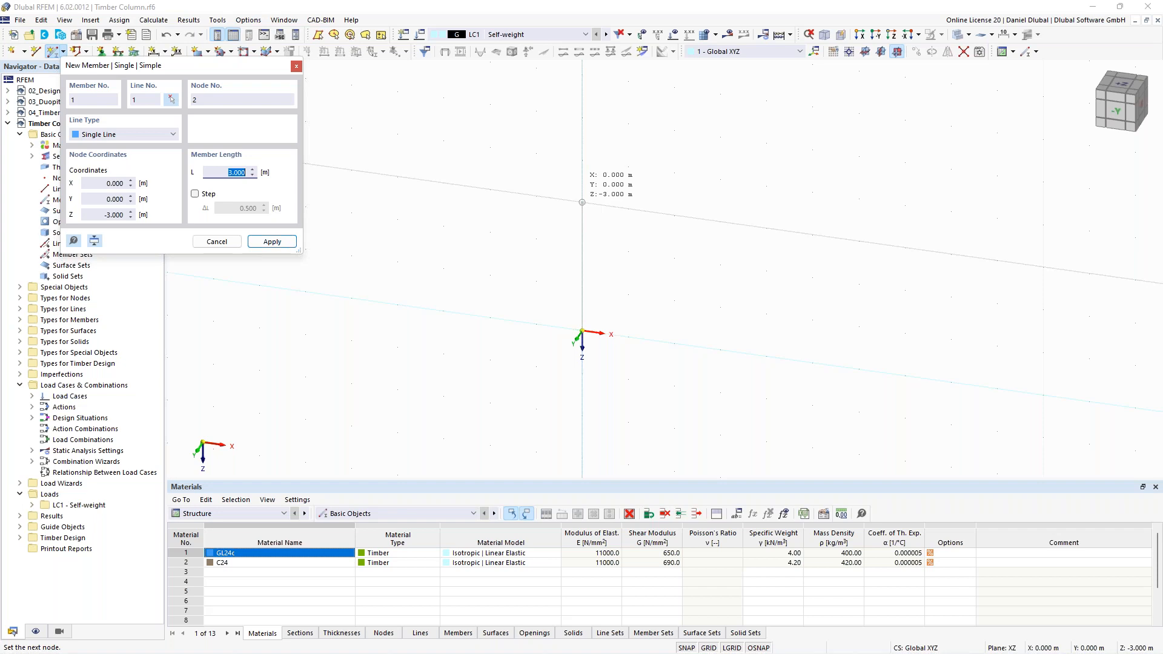
{"action": "type", "text": "4"}
{"action": "key", "text": "Return"}
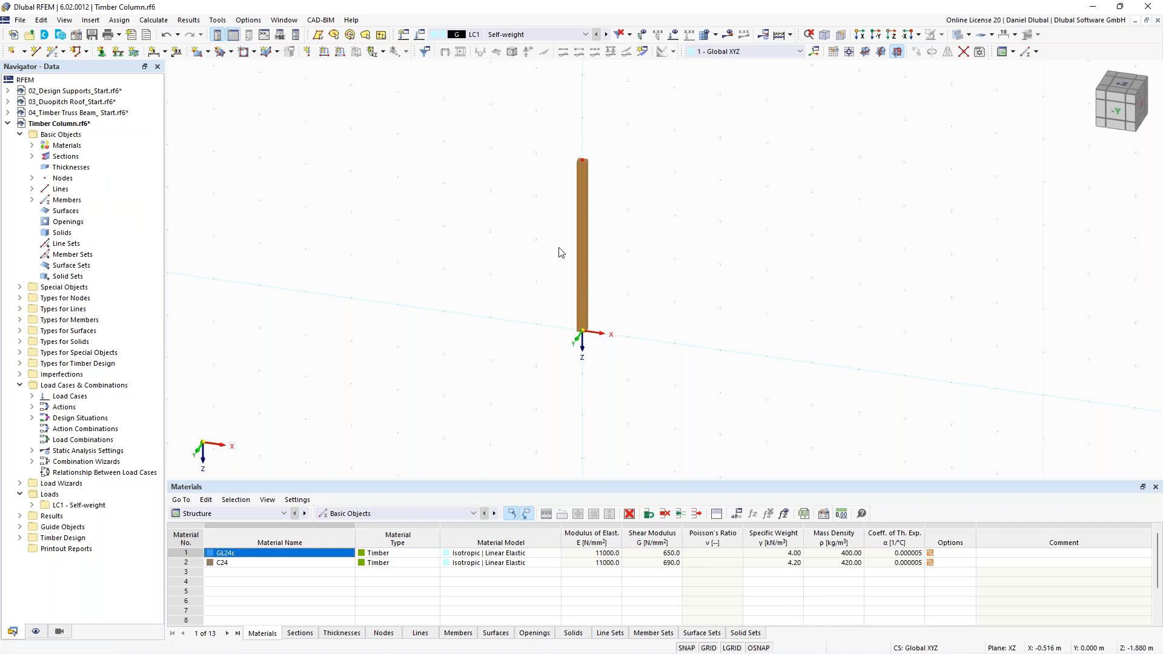
- Switch the work plane to XY and show the column in a rotated isometric view
{"action": "middle_click_drag", "start_coordinate": [643, 241], "coordinate": [604, 264], "text": "ctrl"}
{"action": "left_click", "coordinate": [866, 52]}
{"action": "middle_click_drag", "start_coordinate": [701, 210], "coordinate": [698, 200], "text": "ctrl"}
{"action": "scroll", "coordinate": [629, 276], "scroll_direction": "up", "scroll_amount": 1}
{"action": "middle_click_drag", "start_coordinate": [612, 226], "coordinate": [601, 231], "text": "ctrl"}
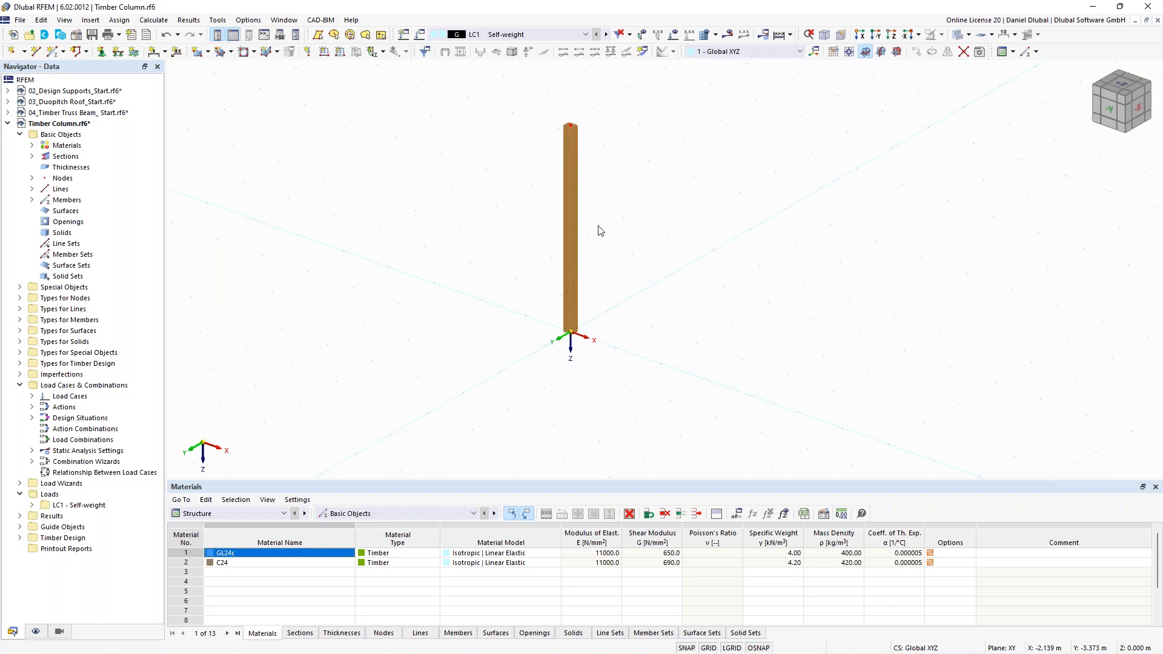
{"action": "middle_click_drag", "start_coordinate": [601, 231], "coordinate": [628, 208], "text": "ctrl"}
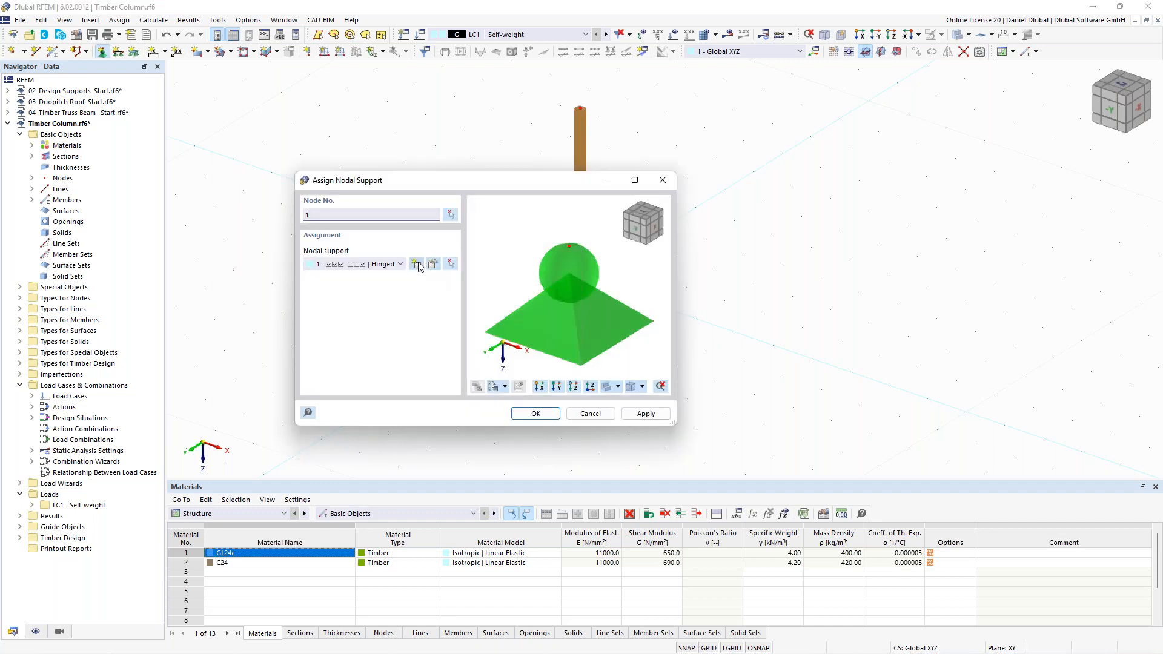
- Create a nodal support restraining uX, uY, uZ, φX and φZ and assign it to node 1 at the column base
{"action": "left_click", "coordinate": [416, 264]}
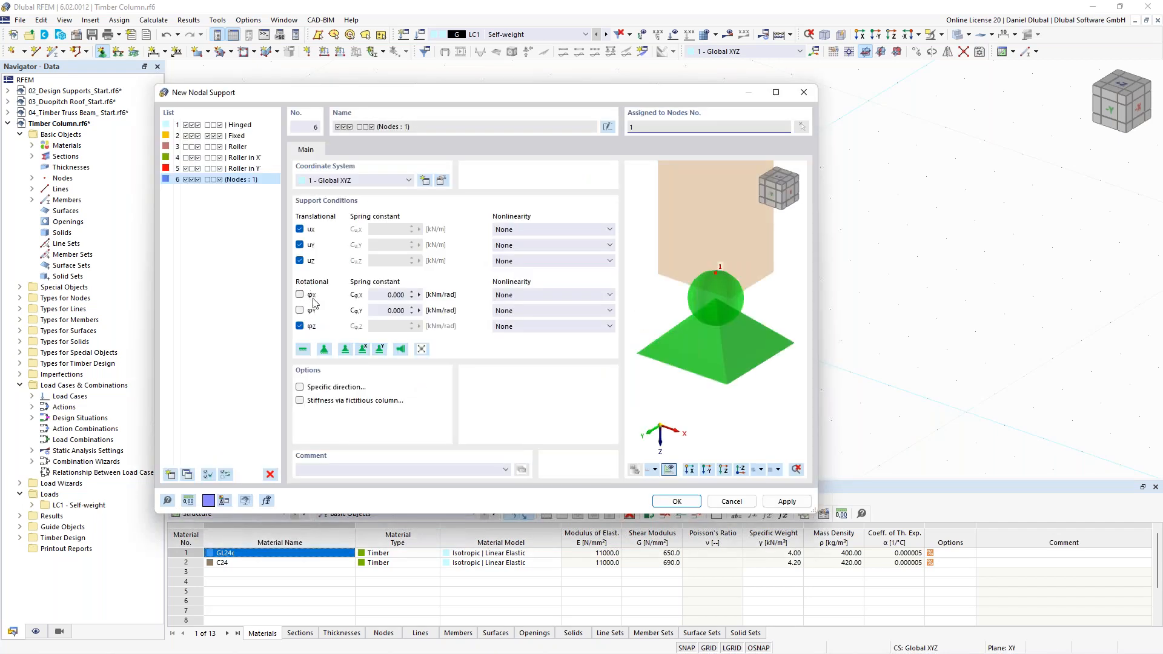
{"action": "left_click", "coordinate": [299, 295]}
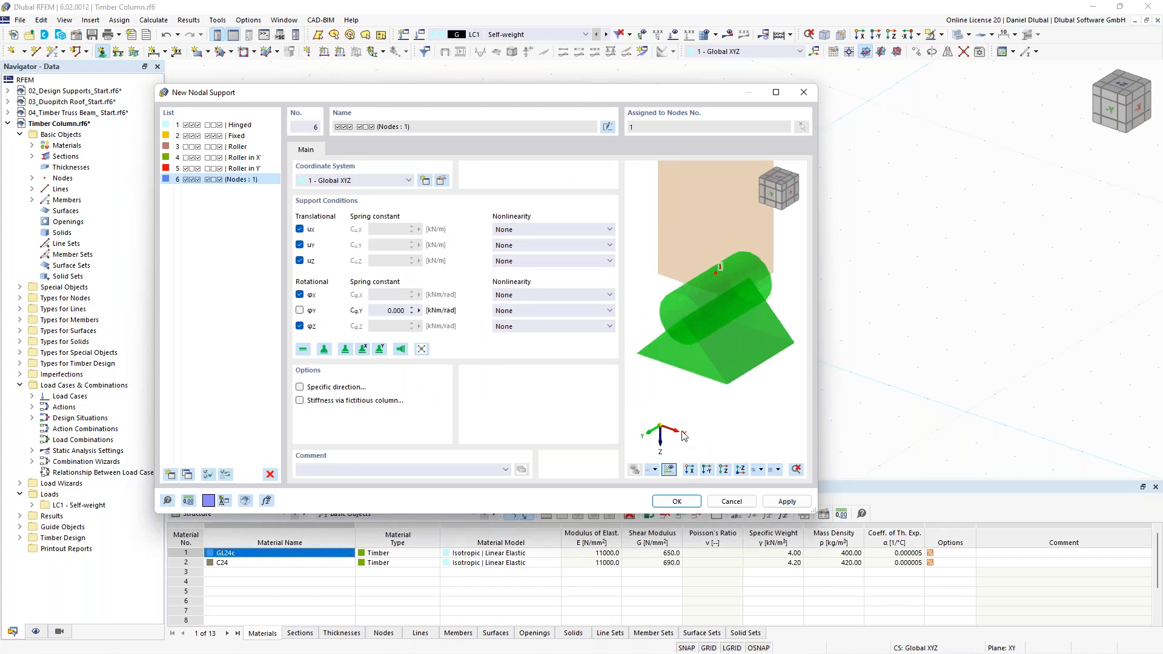
{"action": "left_click", "coordinate": [676, 502]}
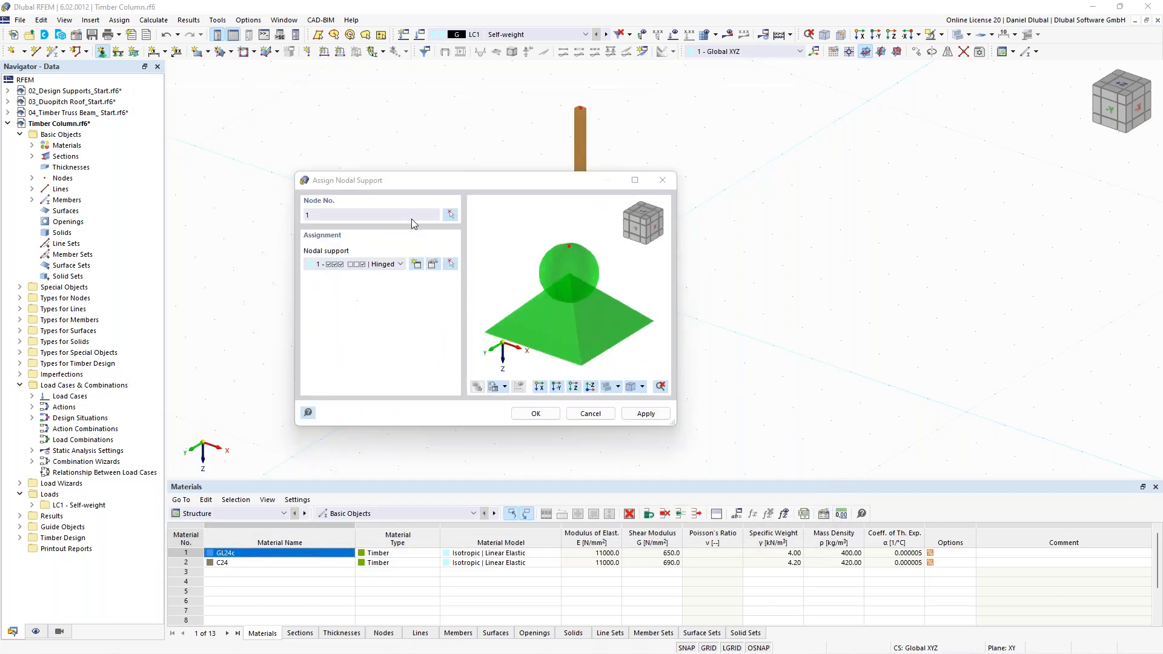
{"action": "left_click", "coordinate": [660, 421]}
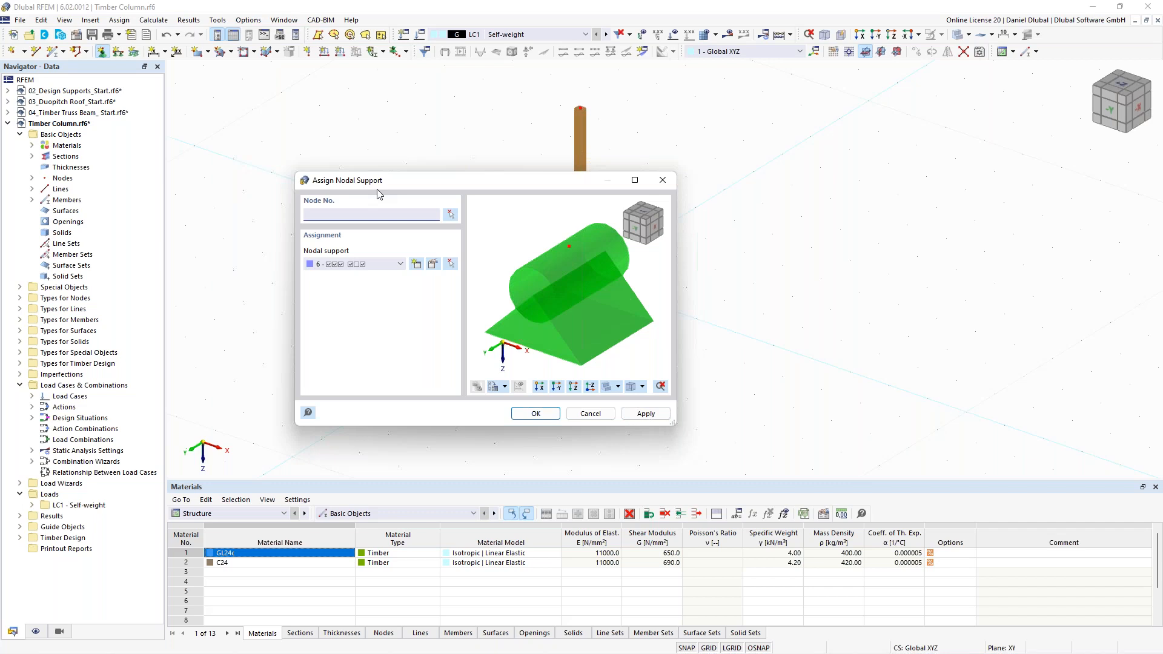
- Create a nodal support restraining only uX and φX and assign it to node 2 at the column head
{"action": "type", "text": "2"}
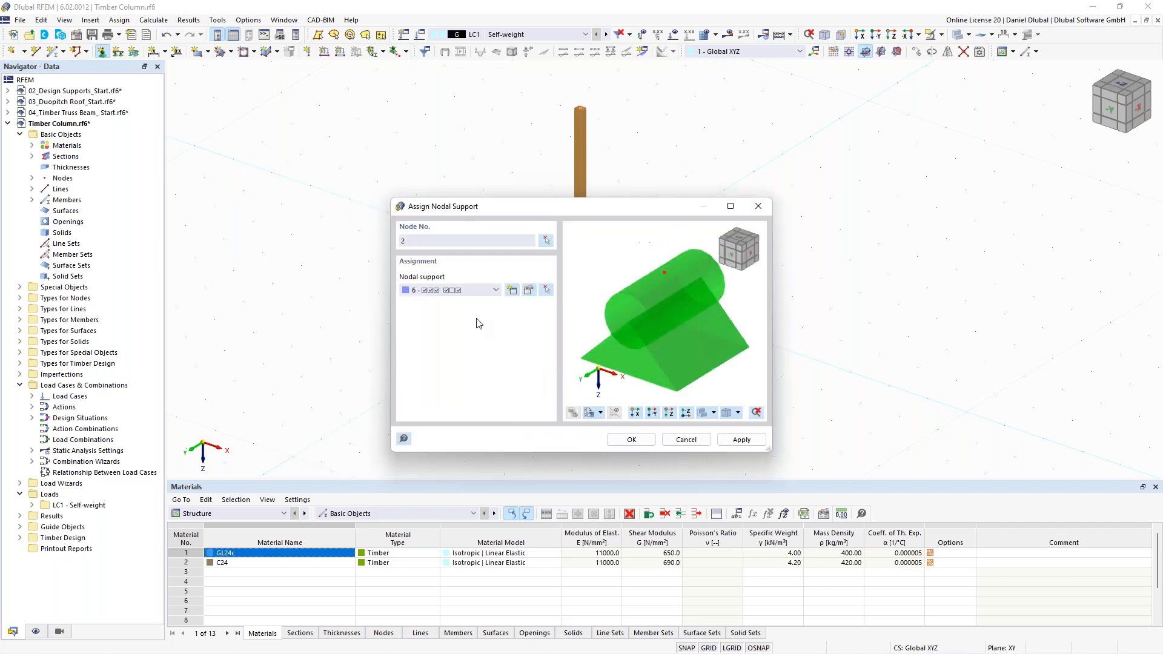
{"action": "left_click", "coordinate": [512, 290]}
{"action": "left_click", "coordinate": [299, 326]}
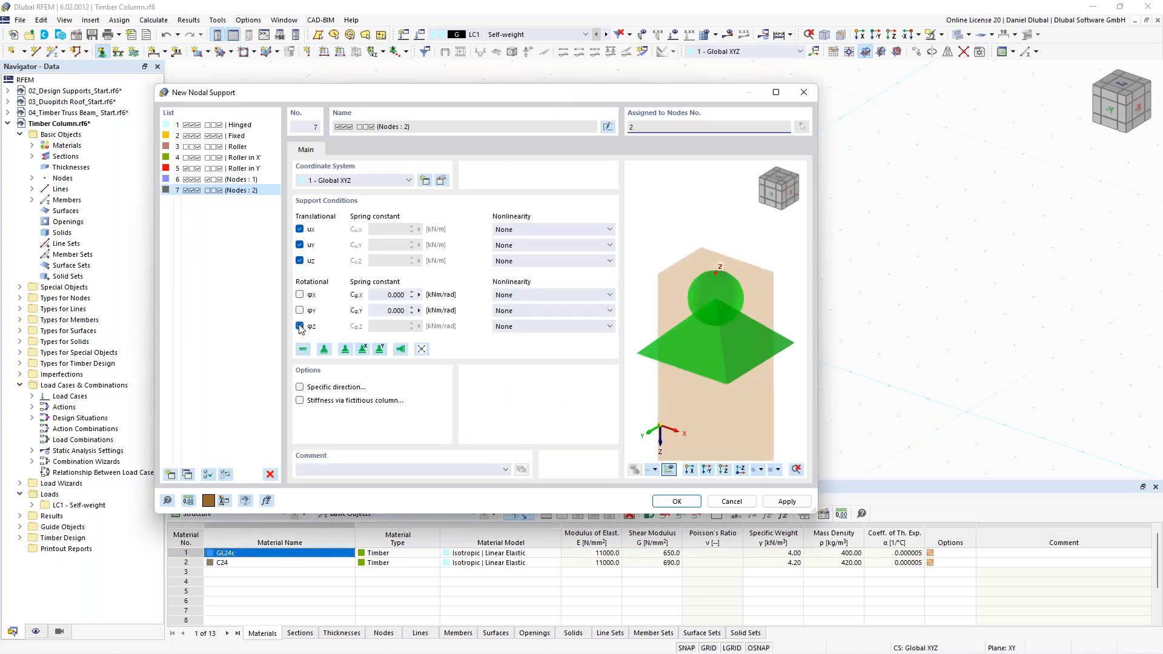
{"action": "left_click", "coordinate": [300, 326]}
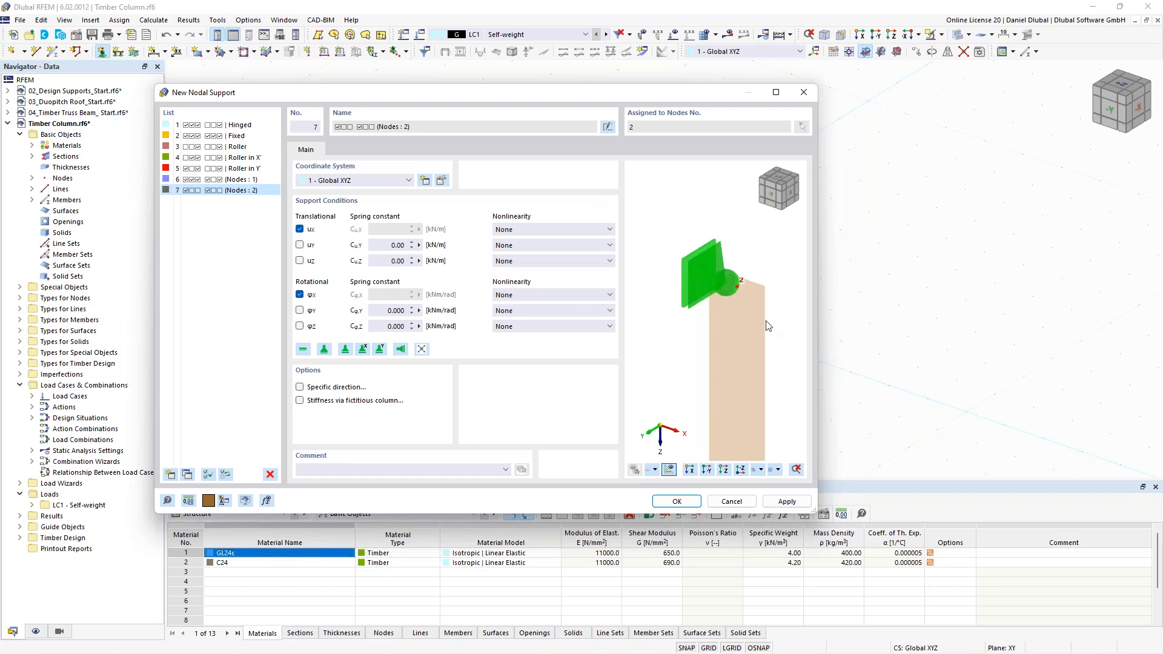
{"action": "left_click", "coordinate": [677, 502]}
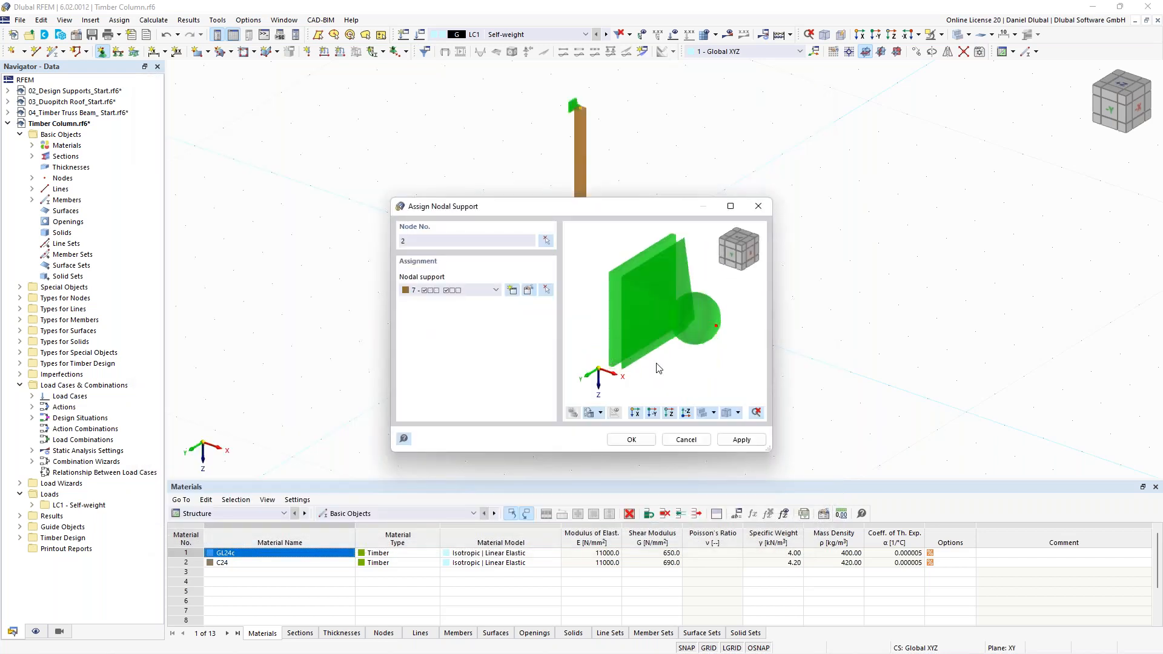
{"action": "left_click", "coordinate": [631, 440]}
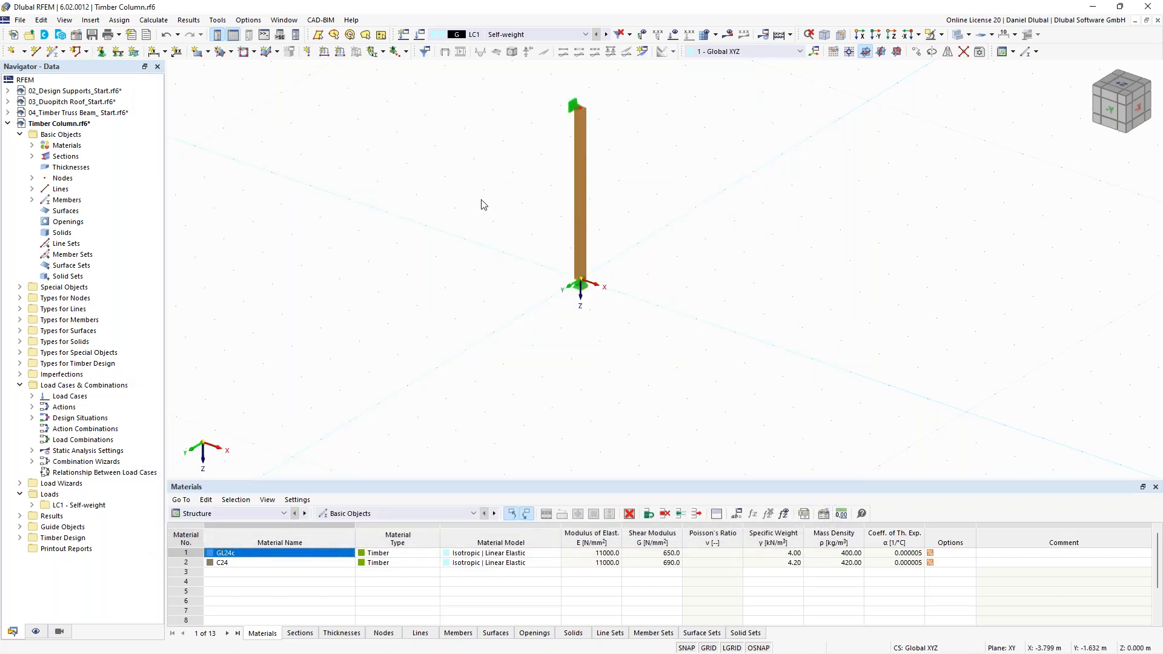
- Keep the Self-weight load case's action category as Permanent and set its load duration to Medium-term
{"action": "scroll", "coordinate": [482, 200], "scroll_direction": "down", "scroll_amount": 1}
{"action": "middle_click_drag", "start_coordinate": [491, 169], "coordinate": [481, 217]}
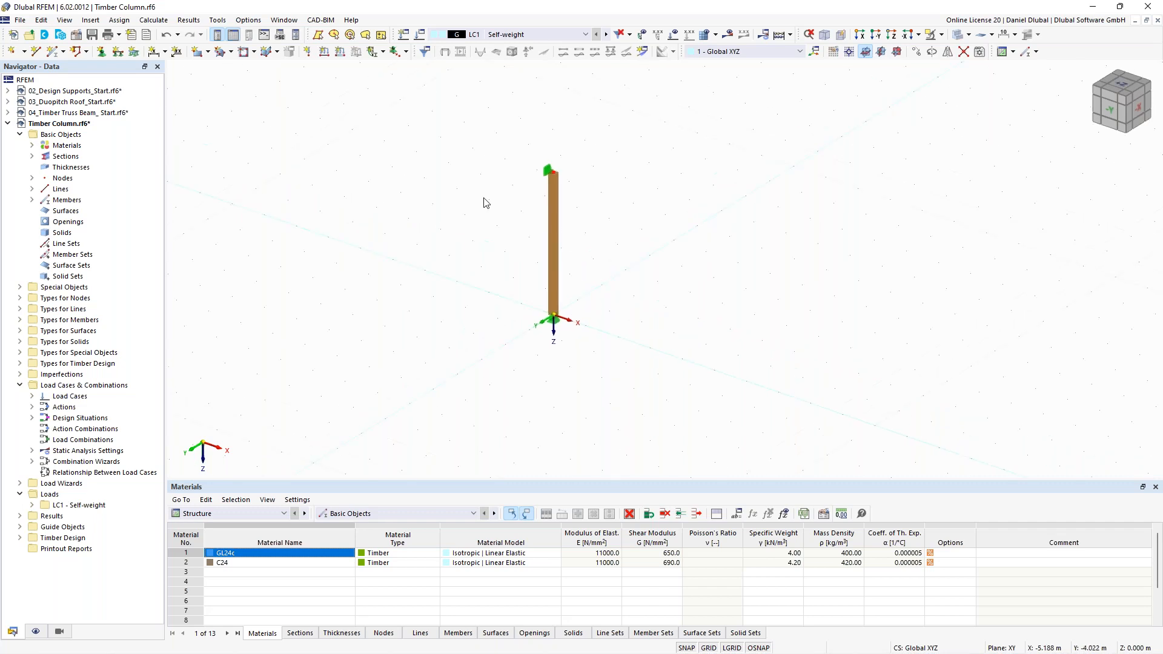
{"action": "scroll", "coordinate": [483, 203], "scroll_direction": "up", "scroll_amount": 2}
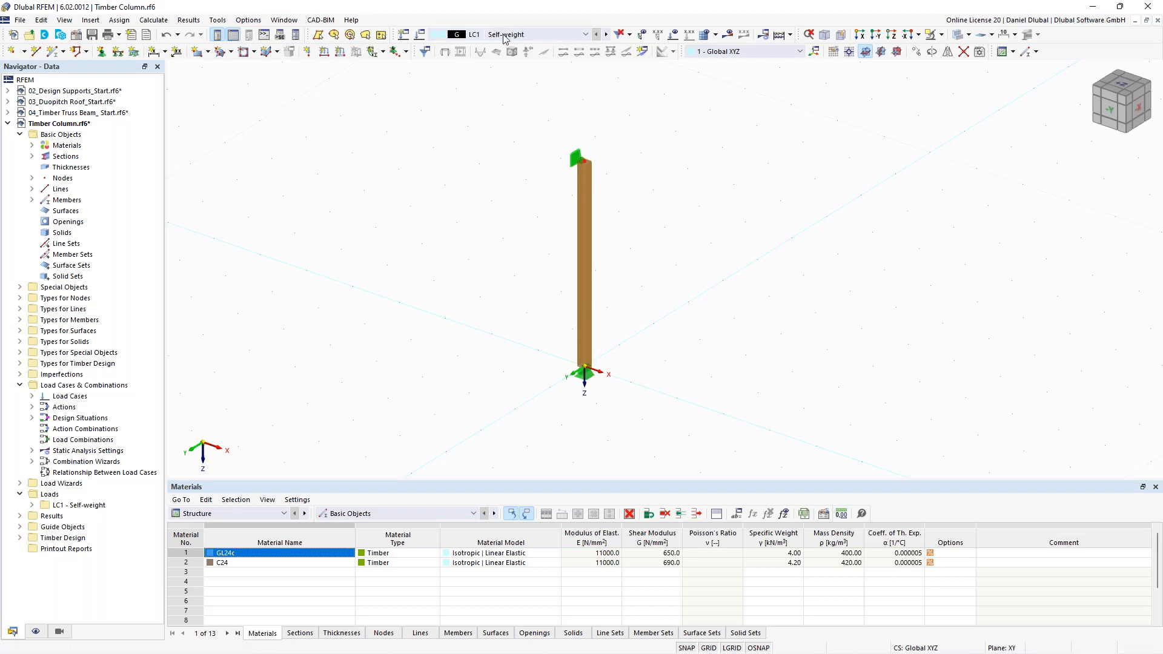
{"action": "left_click", "coordinate": [422, 34]}
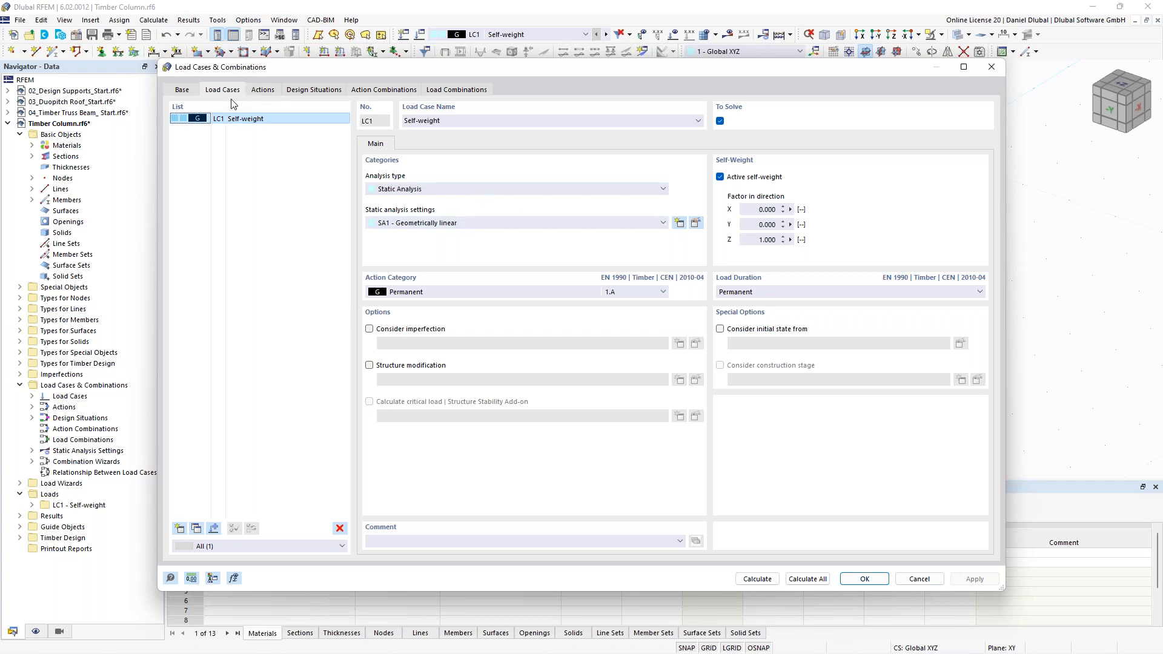
{"action": "left_click", "coordinate": [417, 294]}
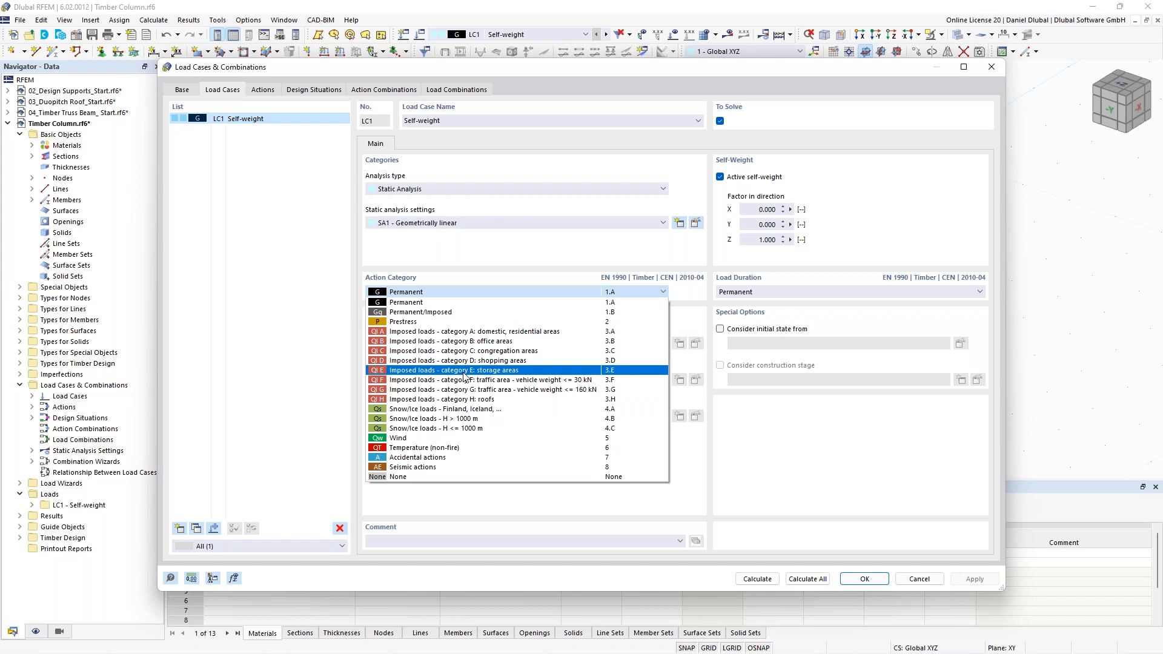
{"action": "left_click", "coordinate": [405, 302]}
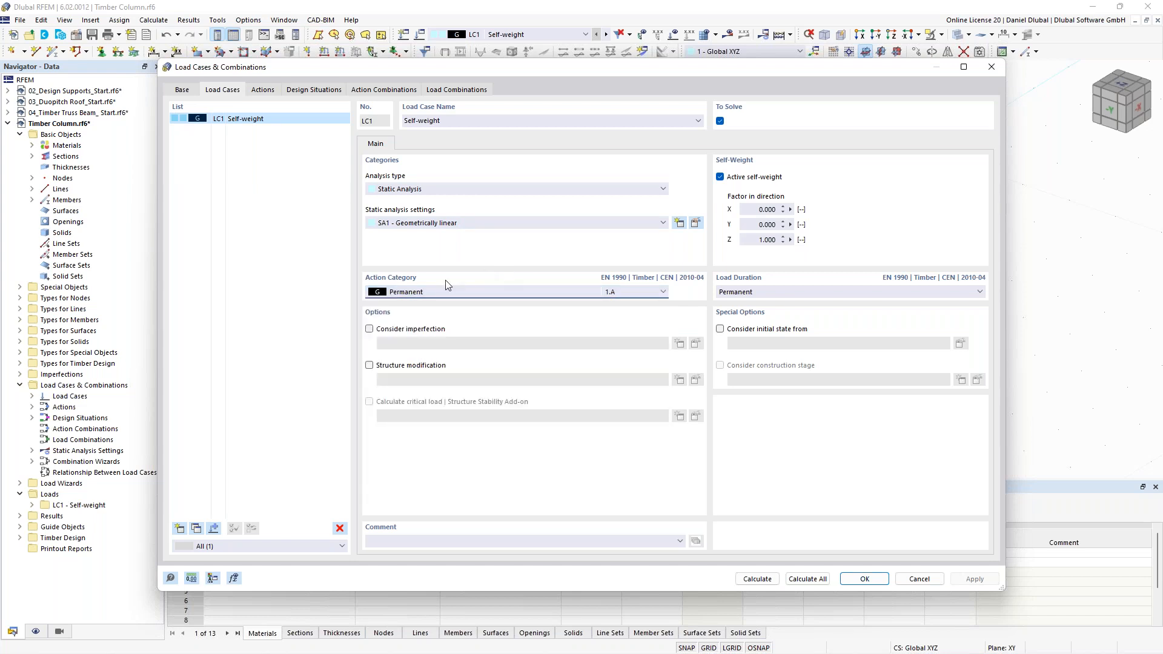
{"action": "left_click", "coordinate": [776, 294]}
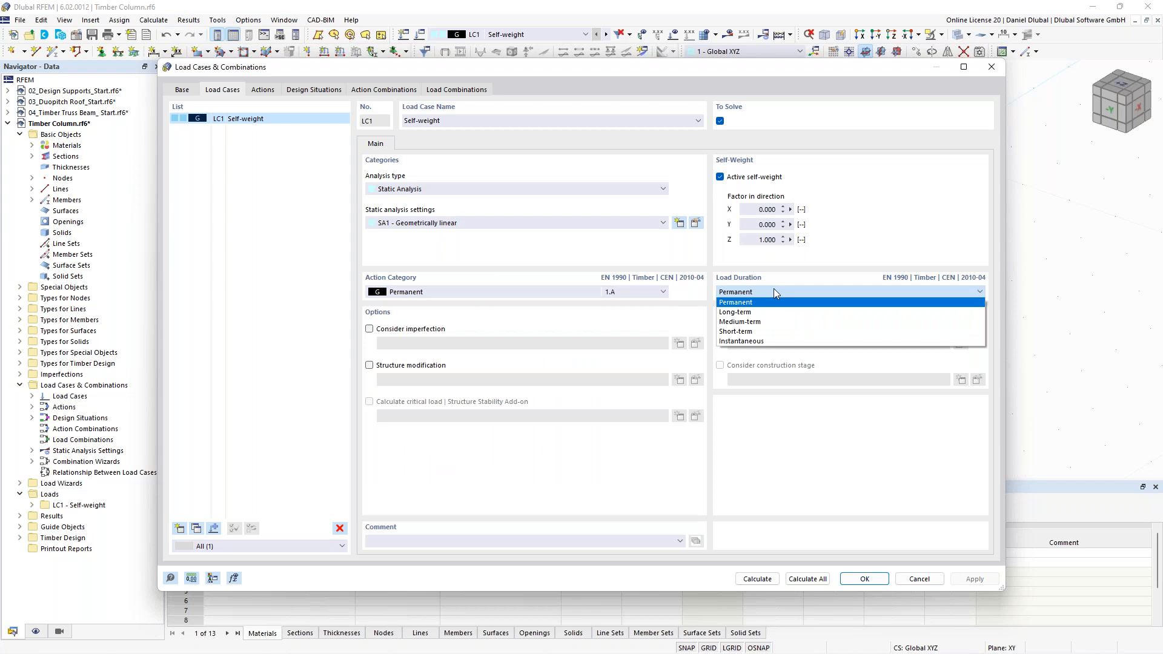
{"action": "left_click", "coordinate": [763, 323]}
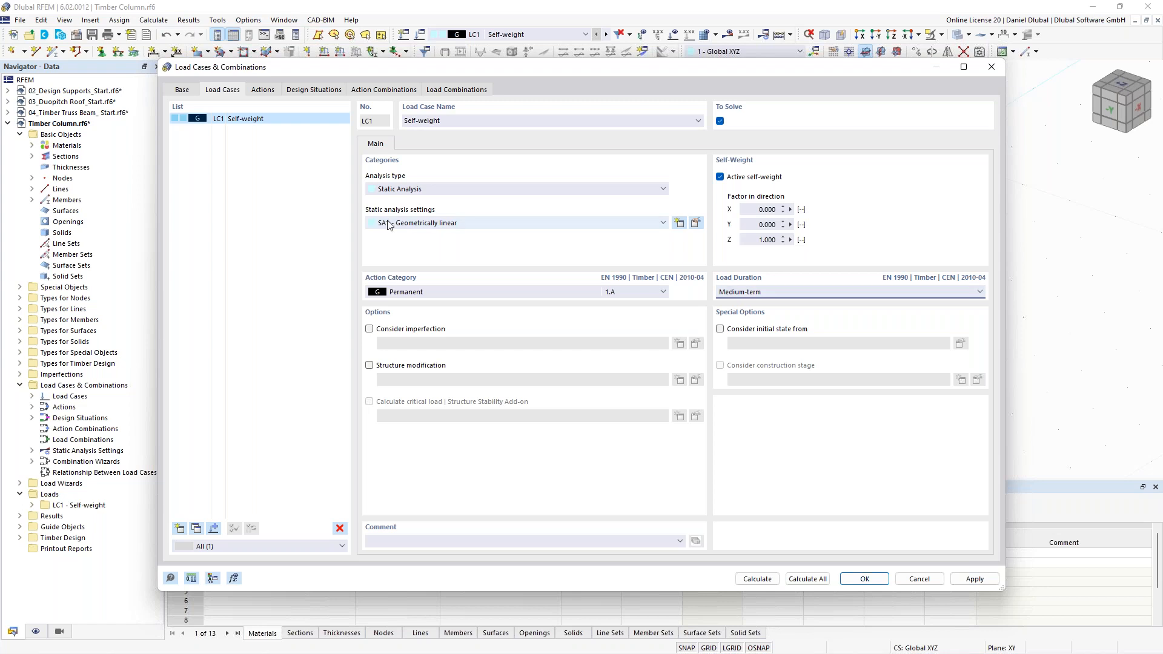
- Deactivate the Combination wizard for the load cases and combinations and confirm the change
{"action": "left_click", "coordinate": [191, 92]}
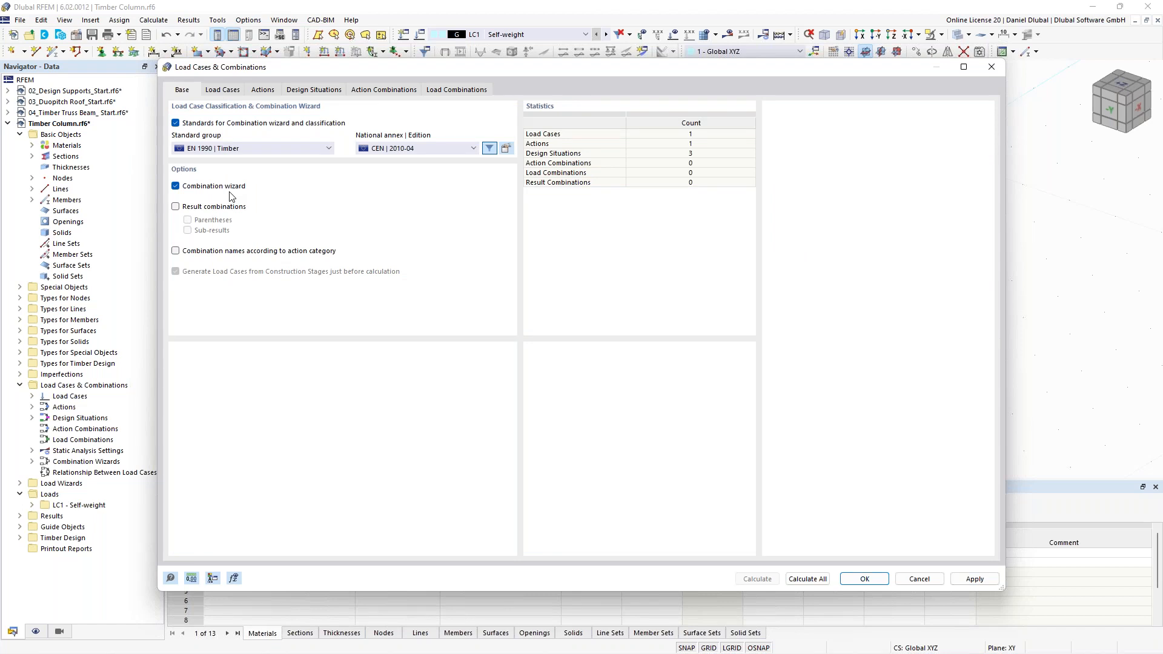
{"action": "left_click", "coordinate": [175, 186]}
{"action": "left_click", "coordinate": [623, 387]}
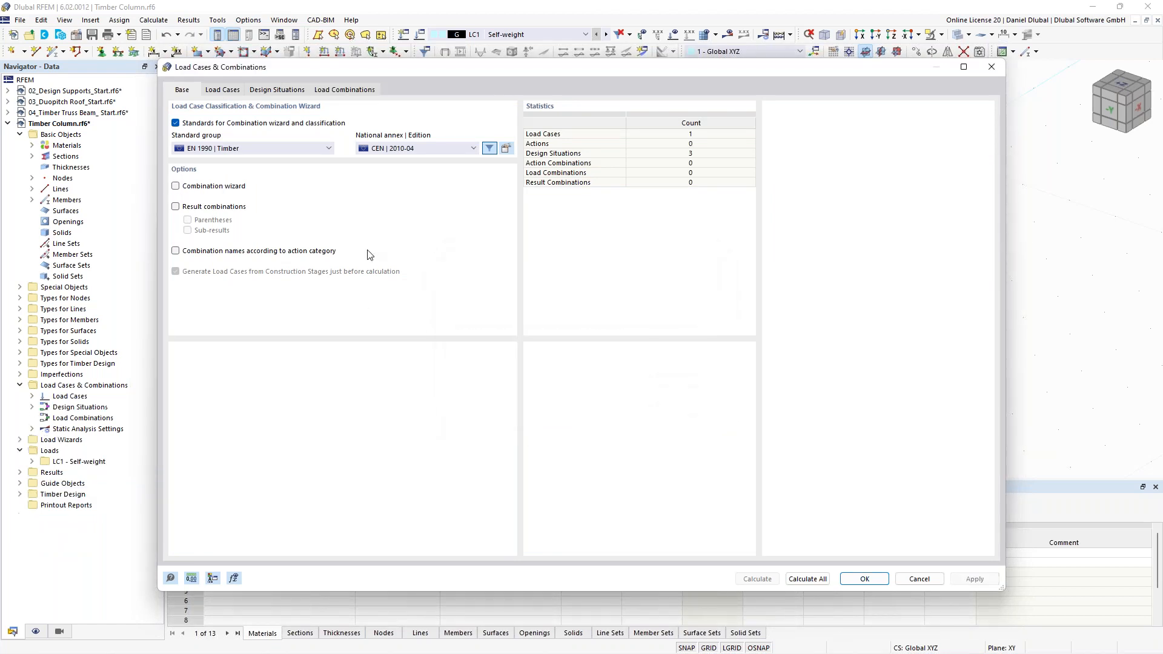
- Delete the SLS - Characteristic and SLS - Quasi-permanent design situations
{"action": "left_click", "coordinate": [235, 95]}
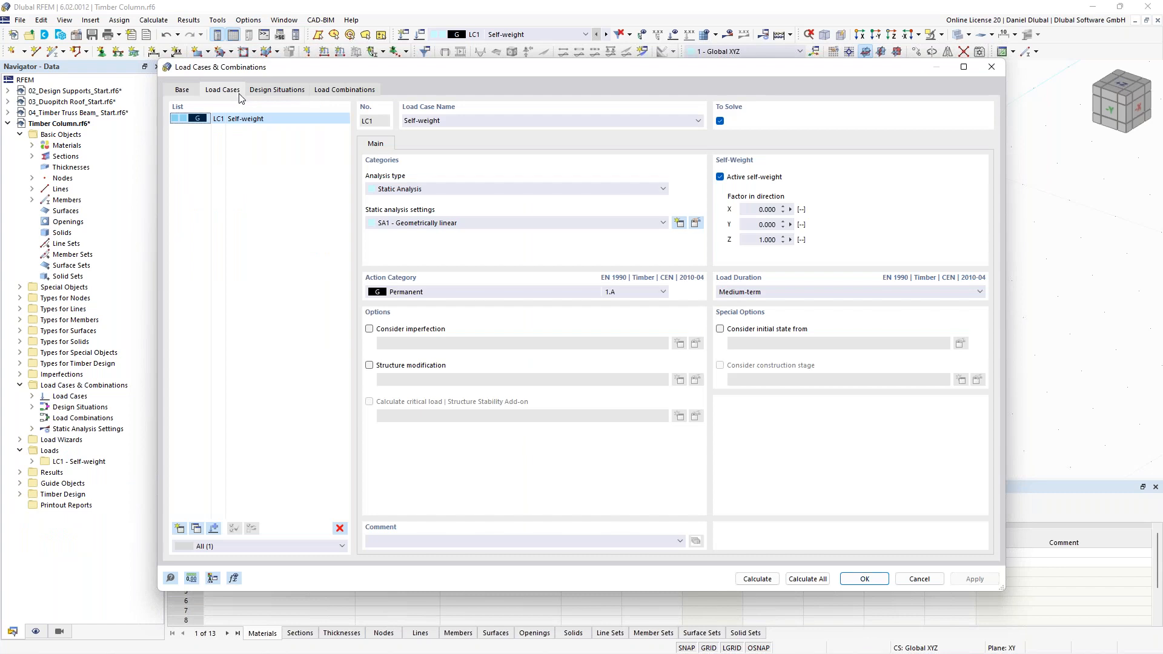
{"action": "left_click", "coordinate": [276, 90]}
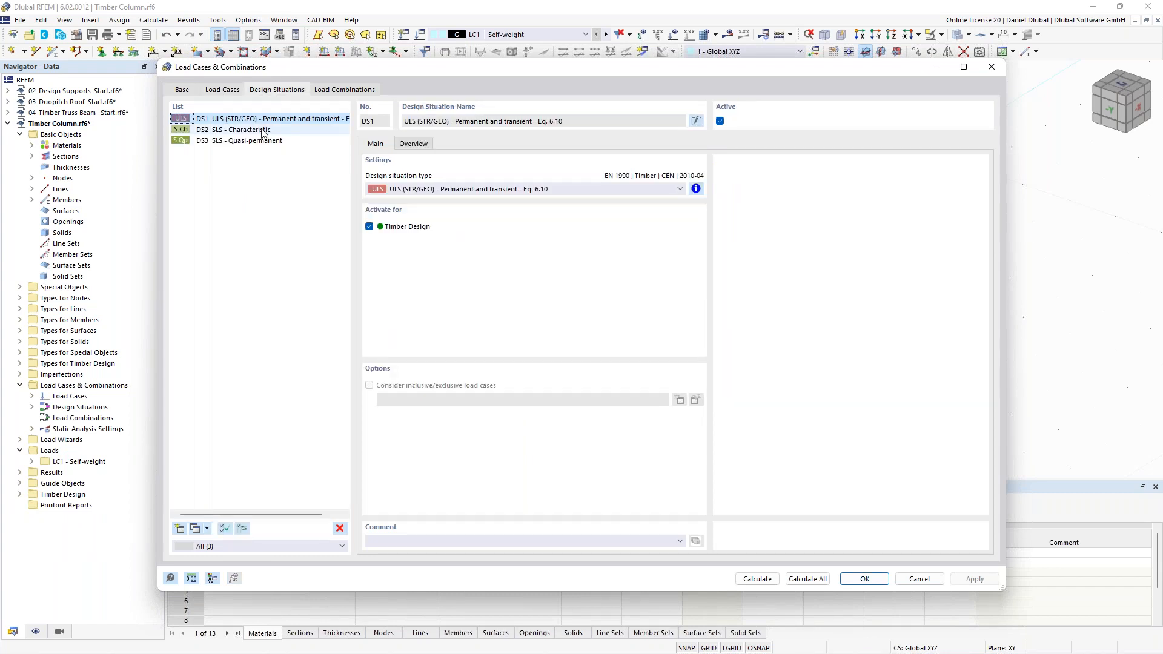
{"action": "left_click", "coordinate": [264, 130]}
{"action": "left_click", "coordinate": [265, 141], "text": "shift"}
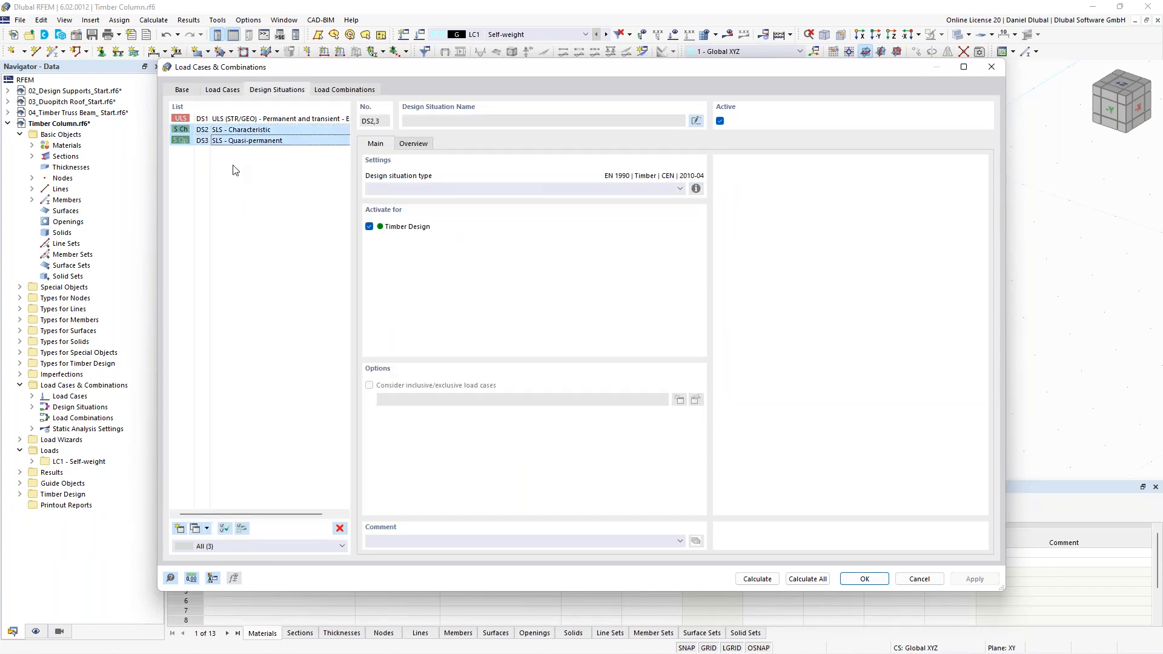
{"action": "left_click", "coordinate": [340, 528]}
{"action": "left_click", "coordinate": [577, 376]}
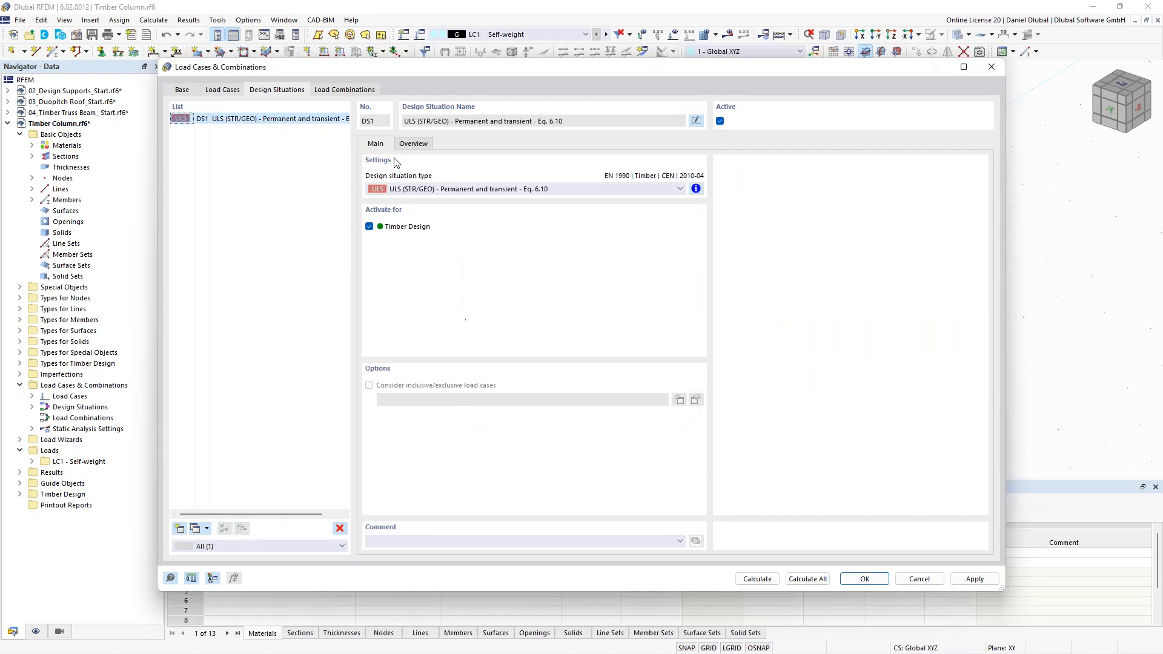
- Create a new load combination and assign the Self-weight load case LC1 to it with a factor of 1.00
{"action": "left_click", "coordinate": [343, 91]}
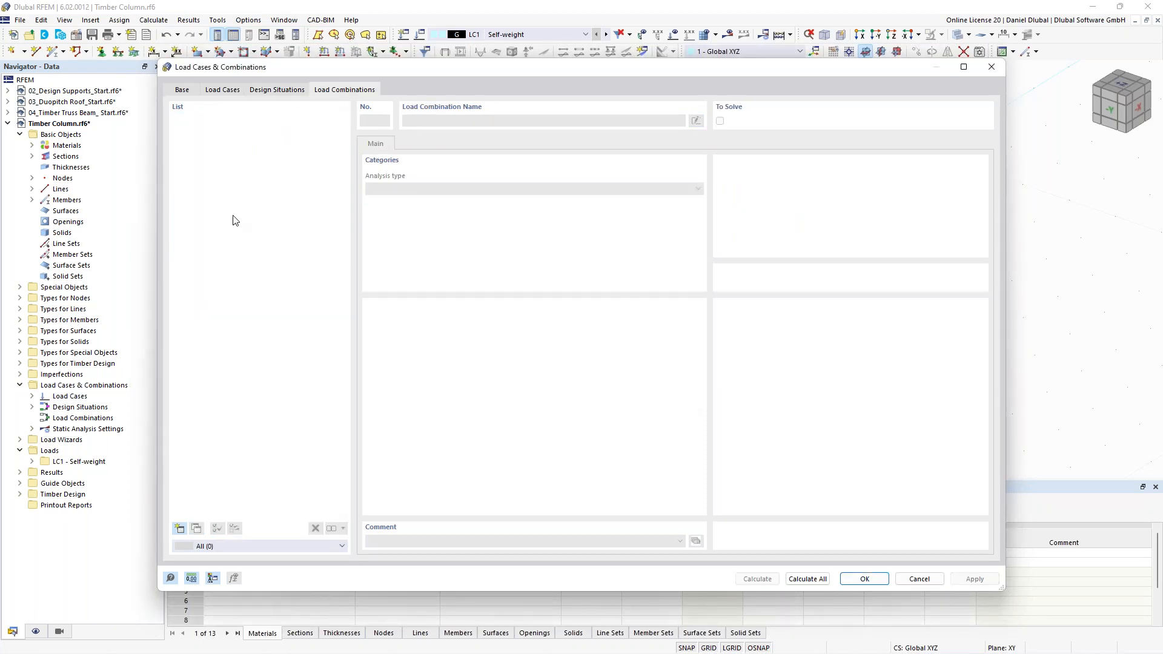
{"action": "left_click", "coordinate": [179, 529]}
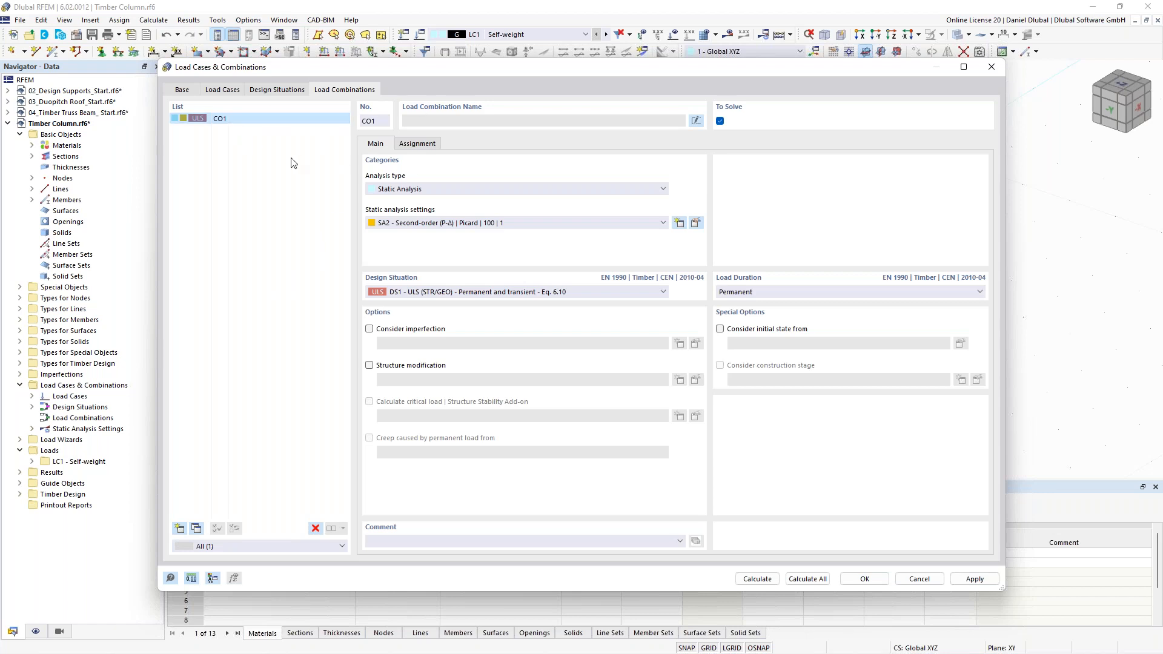
{"action": "left_click", "coordinate": [416, 144]}
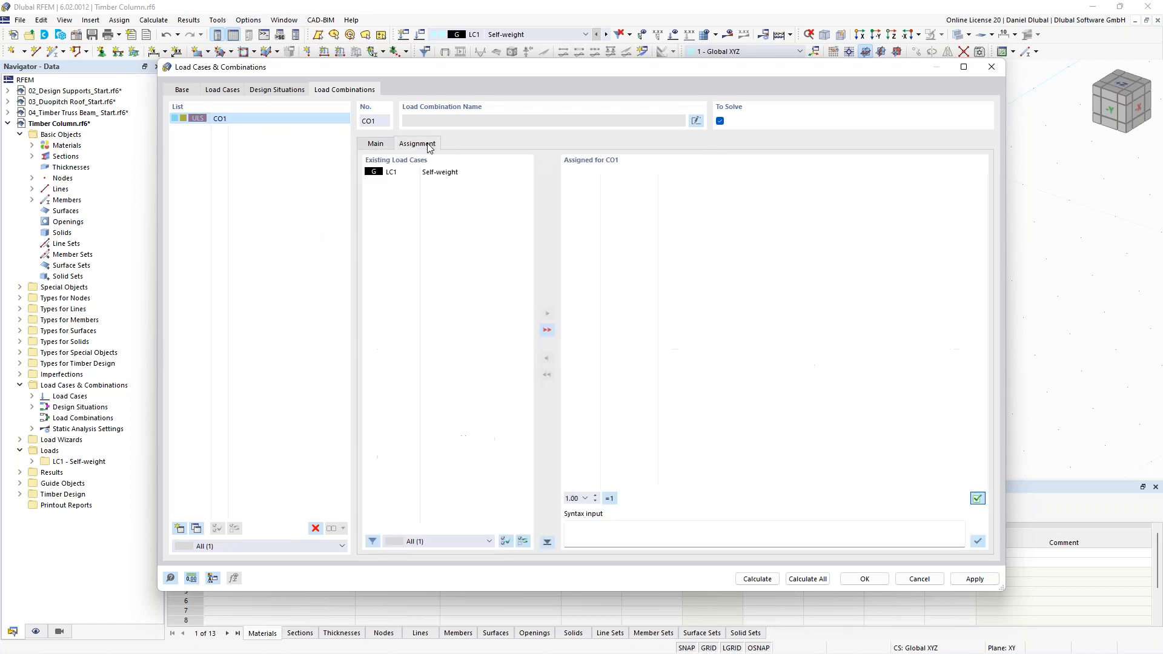
{"action": "left_click", "coordinate": [418, 175]}
{"action": "left_click", "coordinate": [547, 314]}
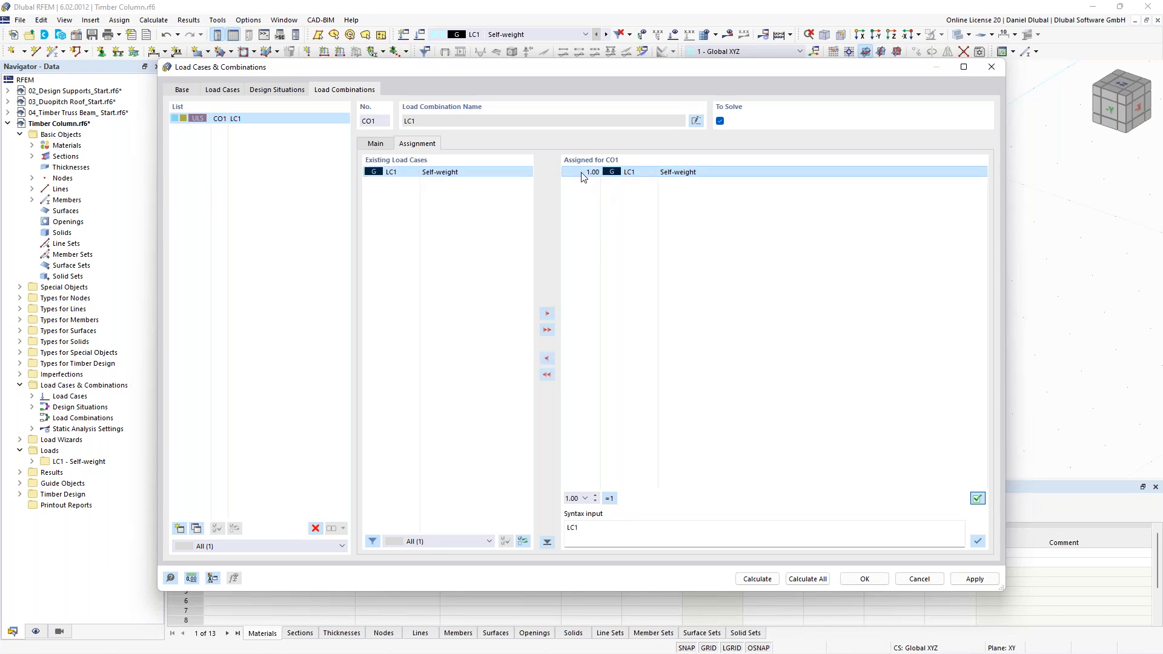
{"action": "left_click", "coordinate": [590, 193]}
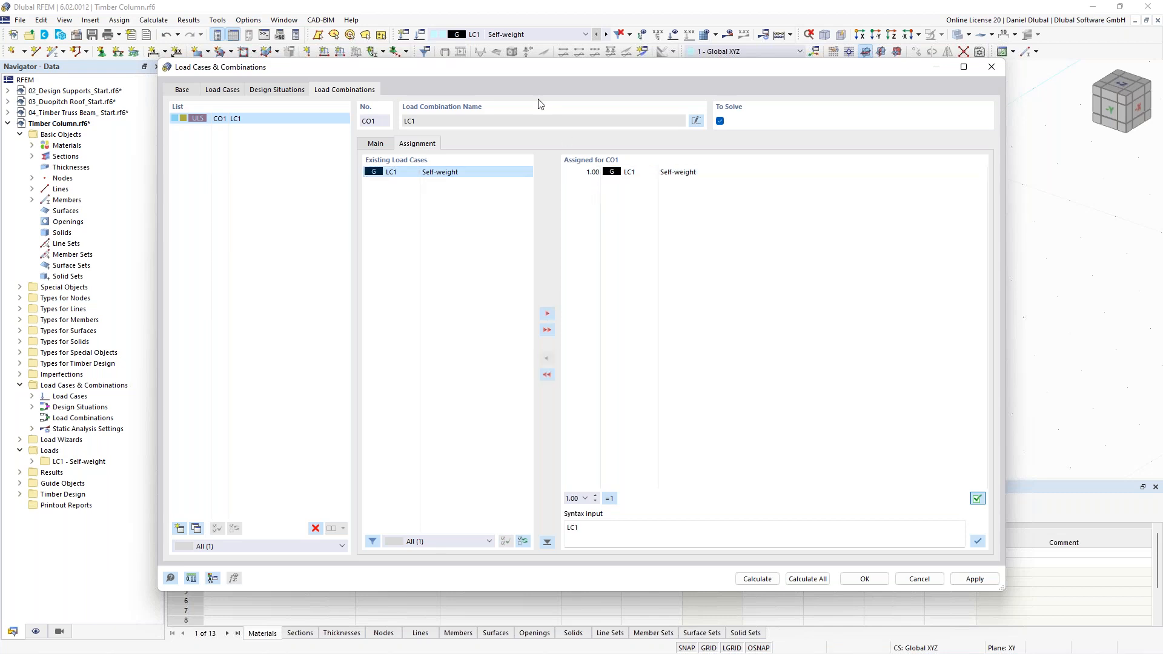
{"action": "left_click_drag", "start_coordinate": [516, 72], "coordinate": [546, 240]}
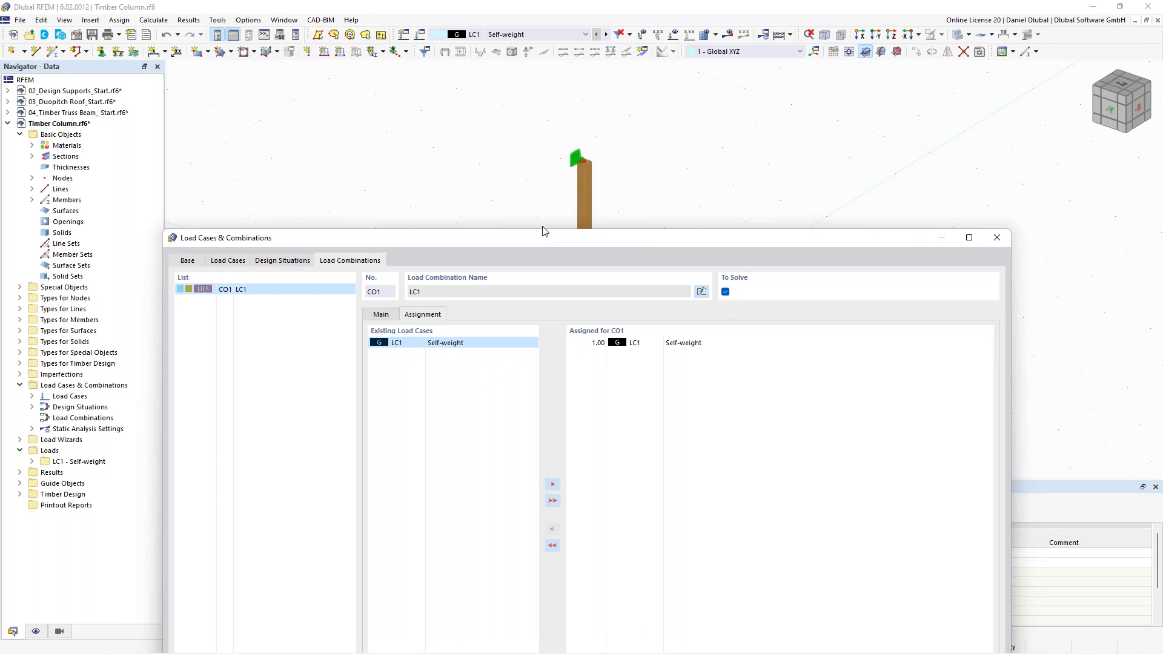
{"action": "left_click_drag", "start_coordinate": [544, 231], "coordinate": [534, 75]}
{"action": "left_click", "coordinate": [572, 189]}
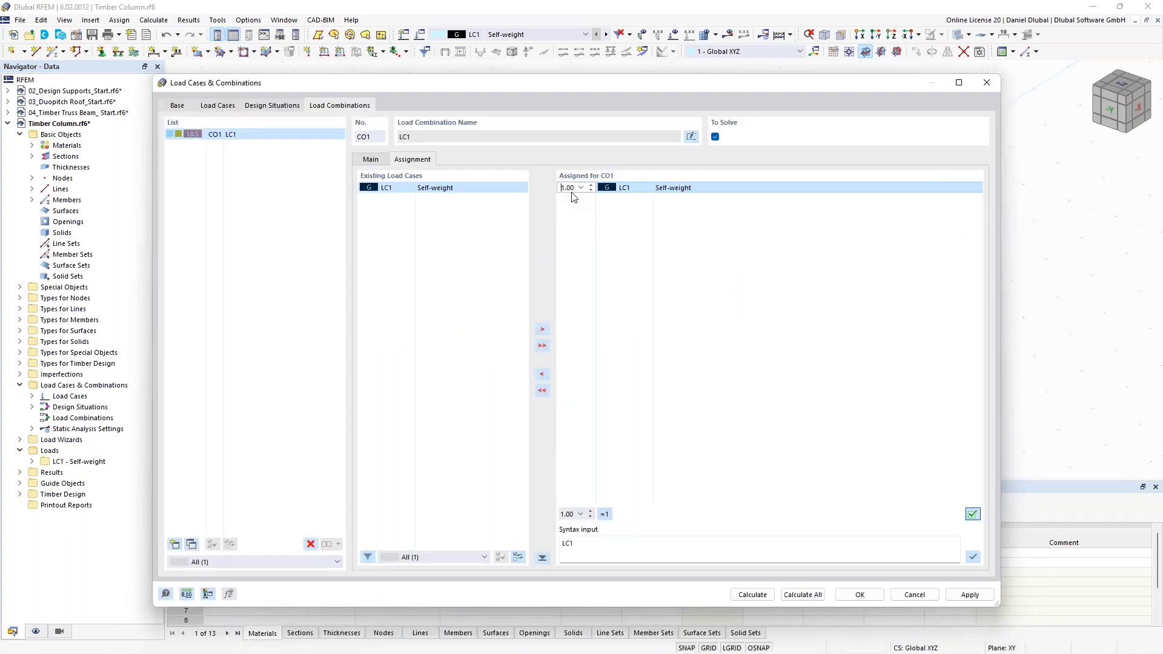
{"action": "left_click", "coordinate": [641, 265]}
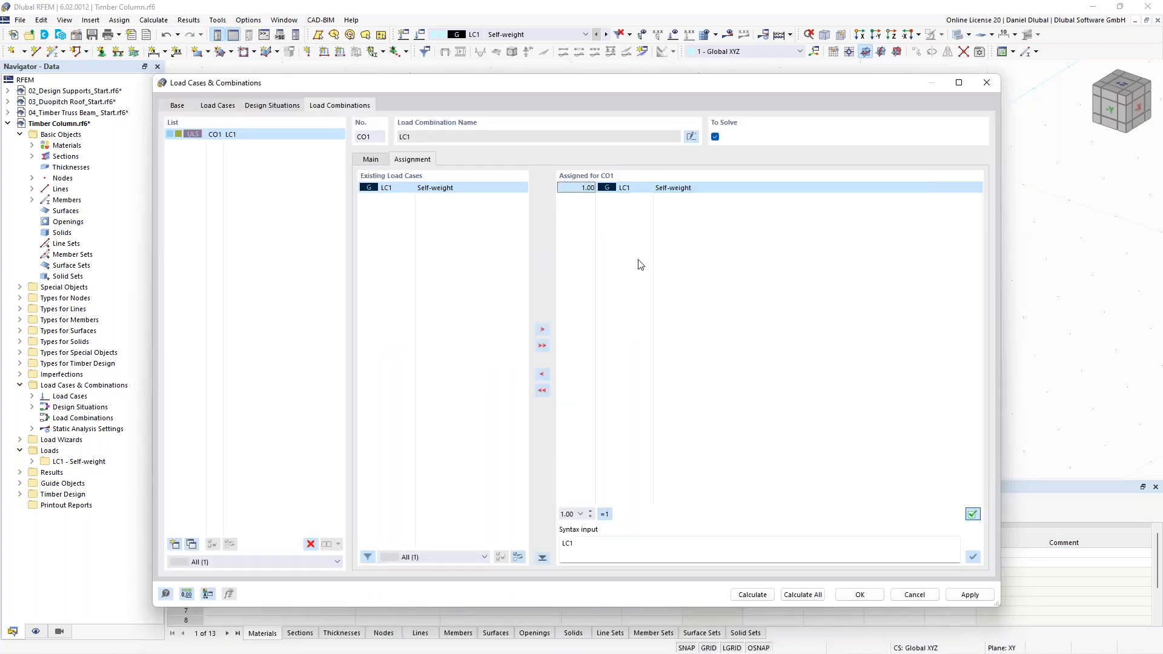
{"action": "left_click", "coordinate": [640, 264]}
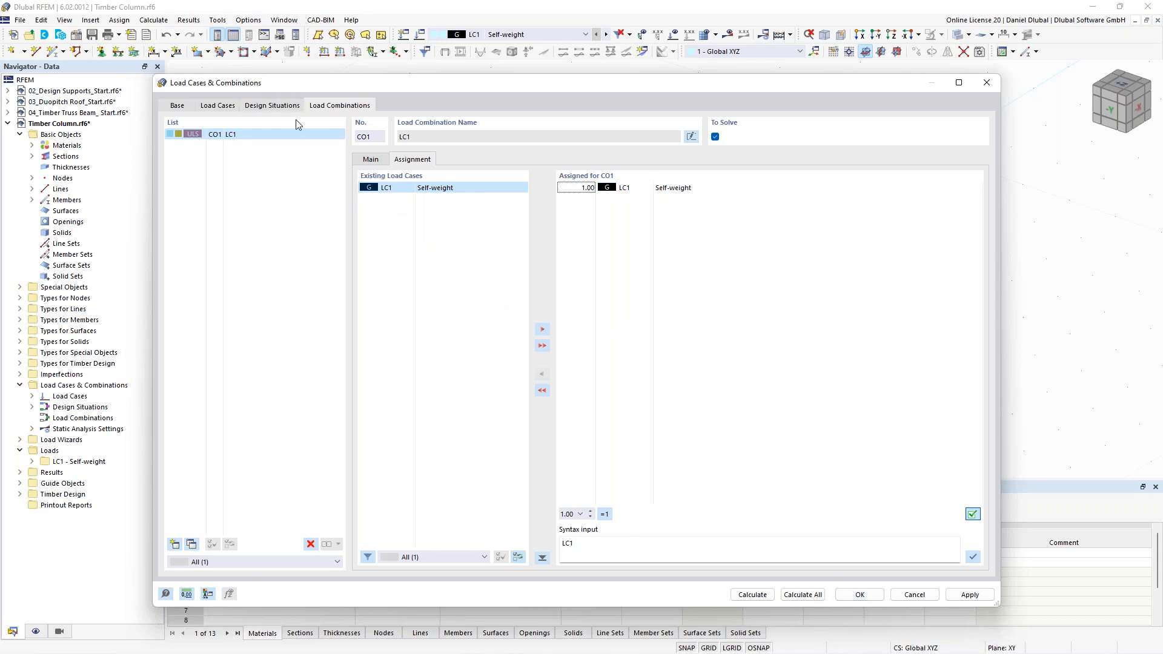
- Check the static analysis settings selected for load combination CO1
{"action": "left_click", "coordinate": [370, 159]}
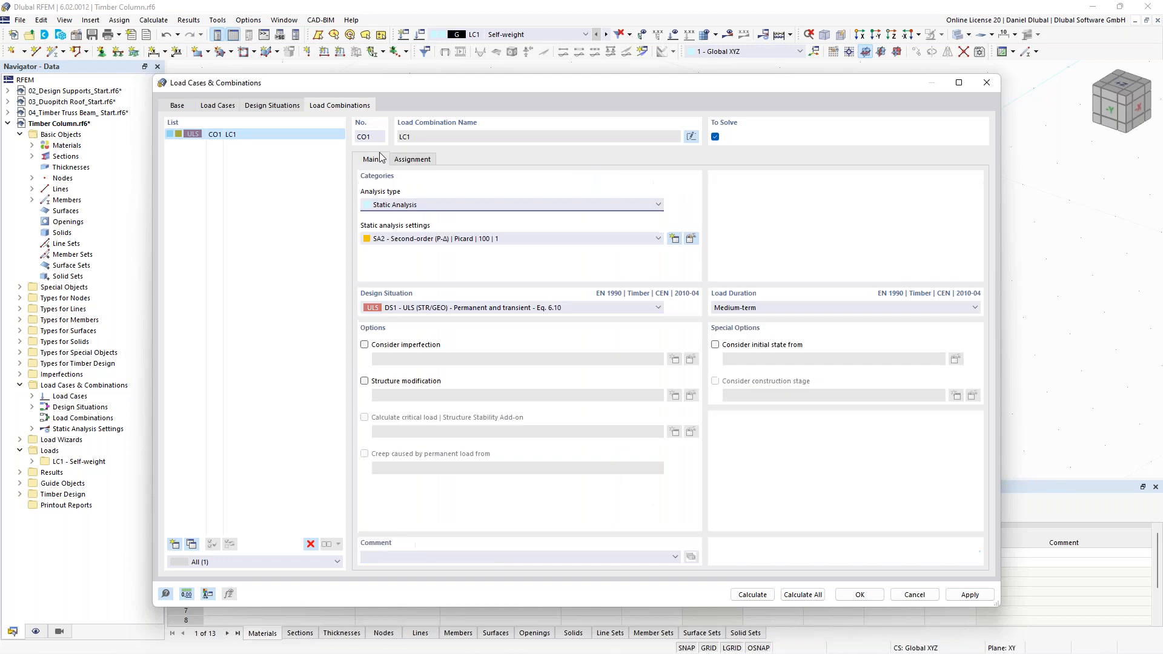
{"action": "left_click", "coordinate": [463, 240]}
{"action": "left_click", "coordinate": [464, 239]}
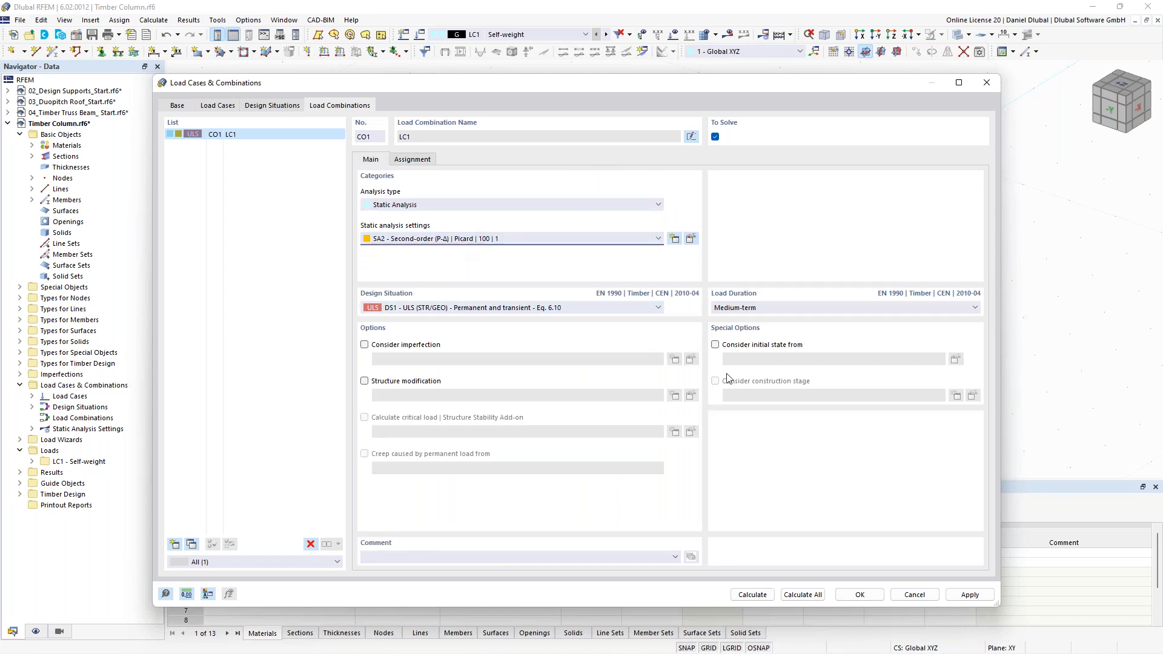
- Confirm the load combination settings and apply a 150 kN nodal force in Z to the column's top node in load case LC1
{"action": "left_click", "coordinate": [865, 600]}
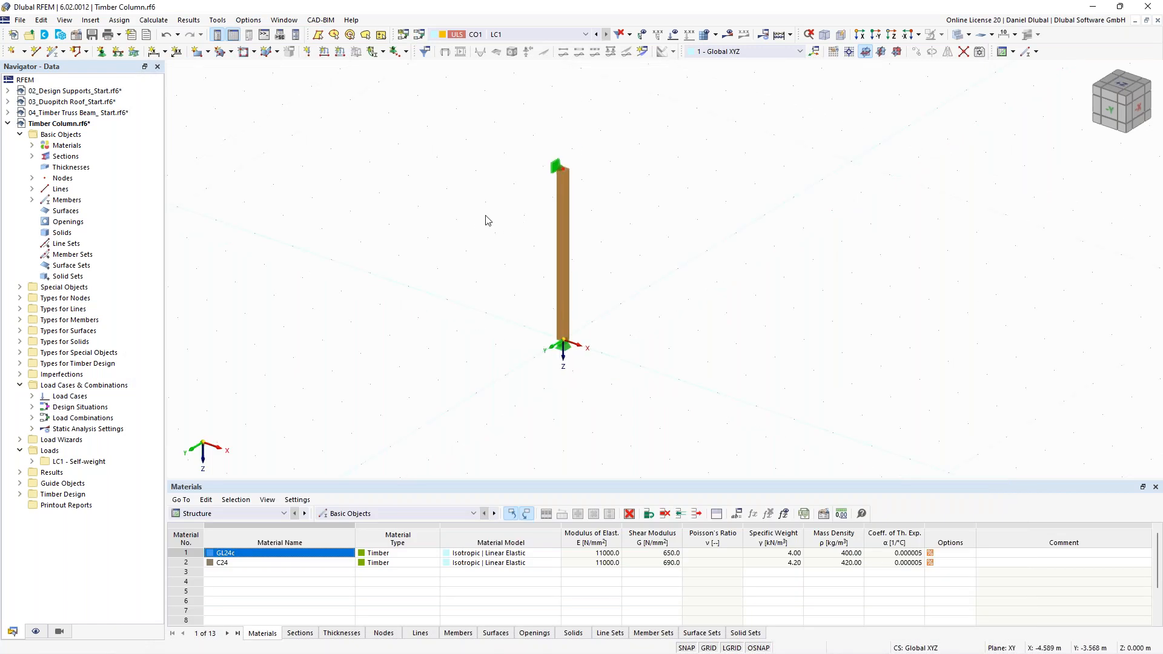
{"action": "middle_click_drag", "start_coordinate": [486, 217], "coordinate": [433, 213]}
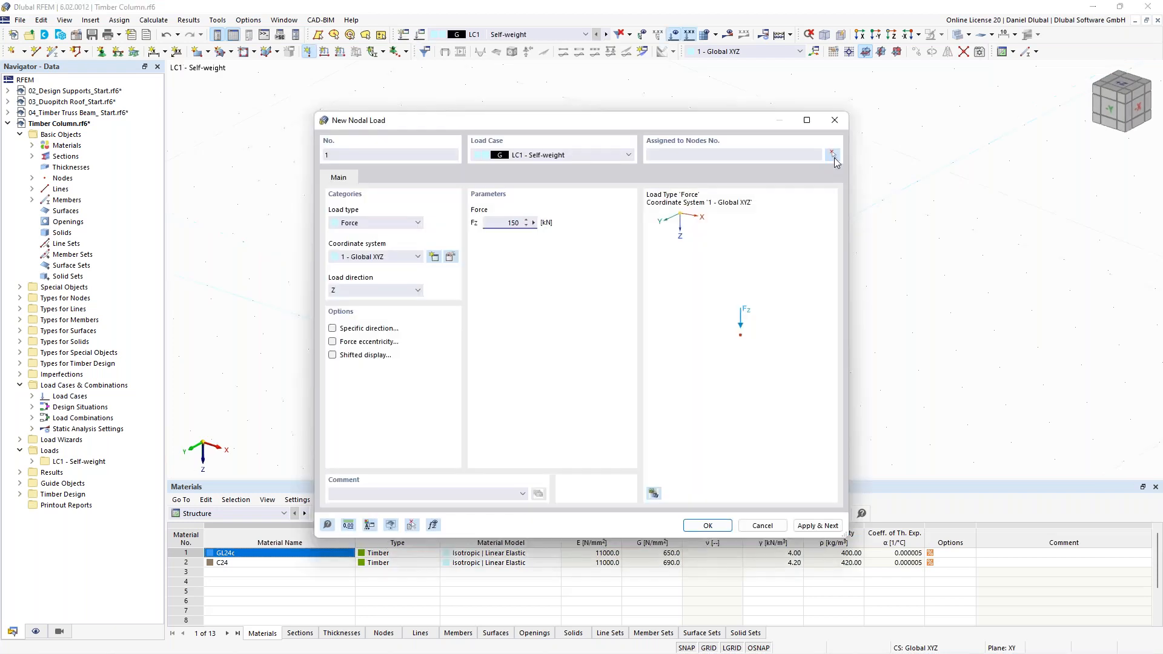
{"action": "left_click", "coordinate": [834, 158]}
{"action": "type", "text": "2"}
{"action": "left_click", "coordinate": [181, 177]}
{"action": "left_click", "coordinate": [707, 525]}
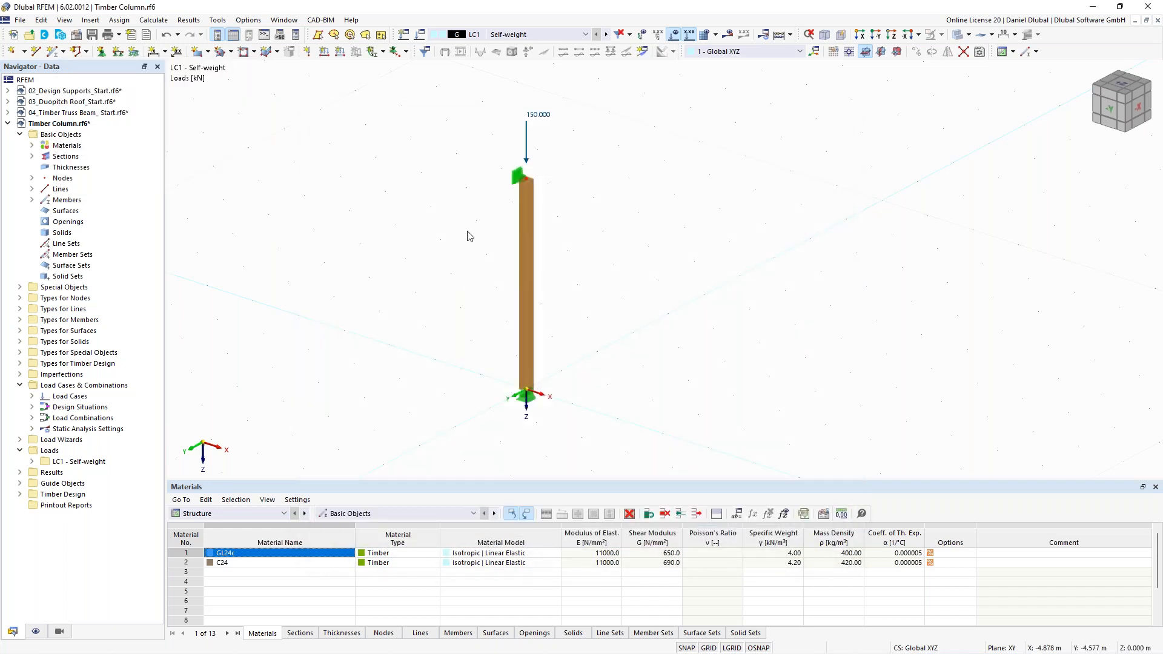
{"action": "scroll", "coordinate": [418, 235], "scroll_direction": "down", "scroll_amount": 1}
{"action": "middle_click_drag", "start_coordinate": [428, 234], "coordinate": [467, 238]}
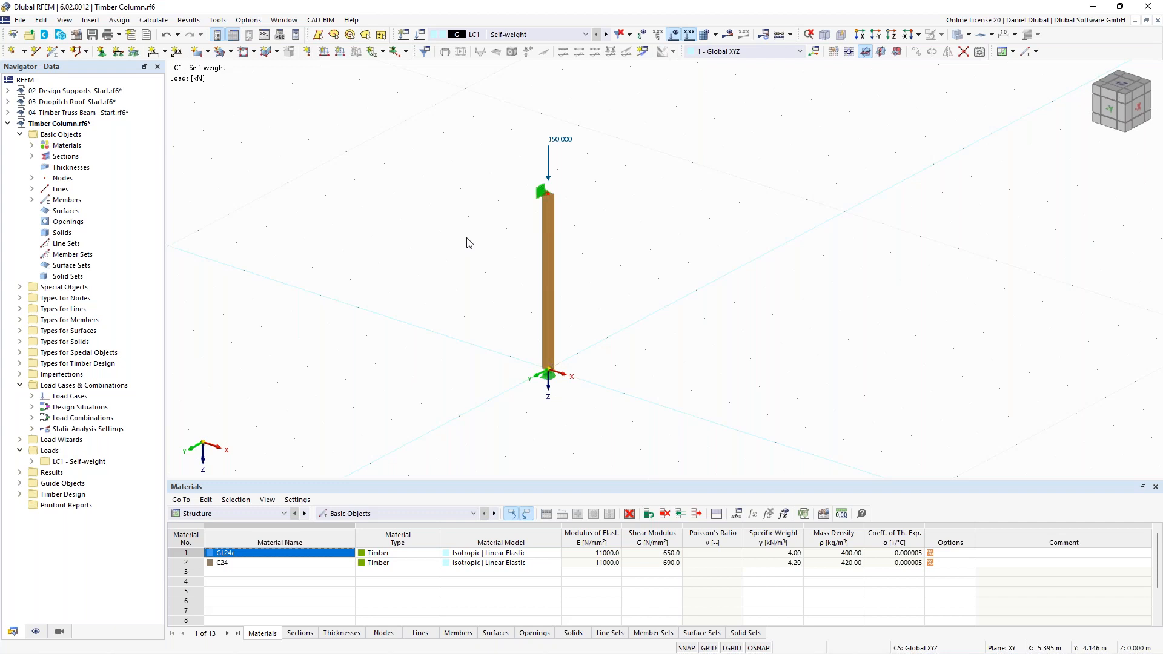
- Create a new effective lengths definition for the column member and show its nodal supports on the rendered model
{"action": "double_click", "coordinate": [551, 247]}
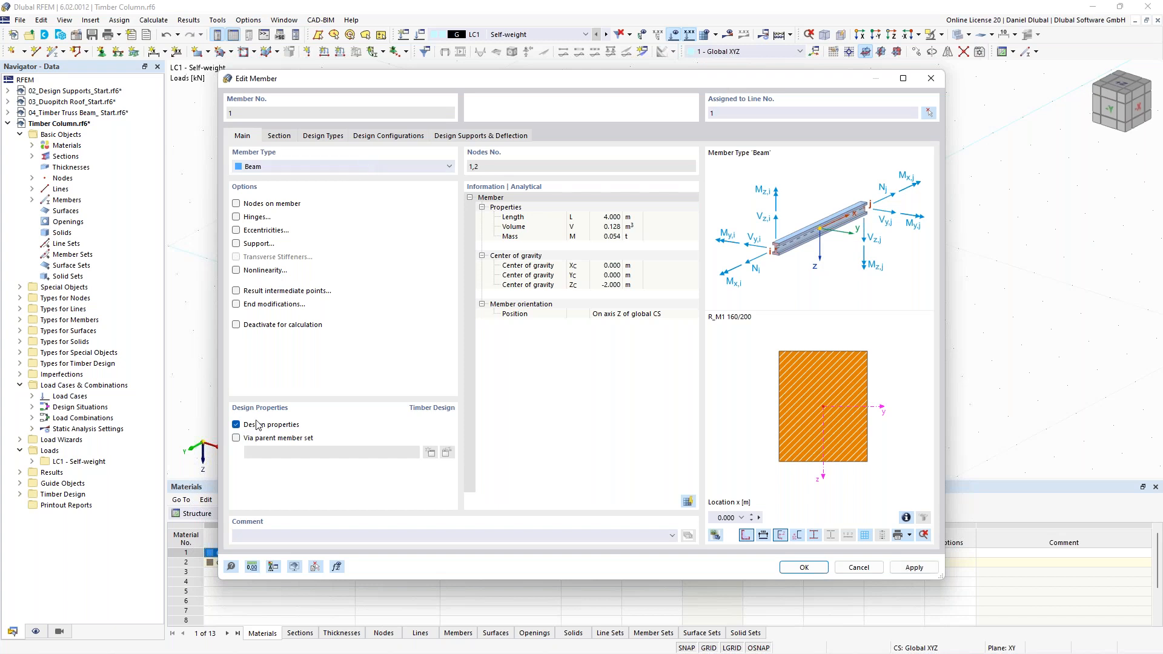
{"action": "left_click", "coordinate": [332, 136]}
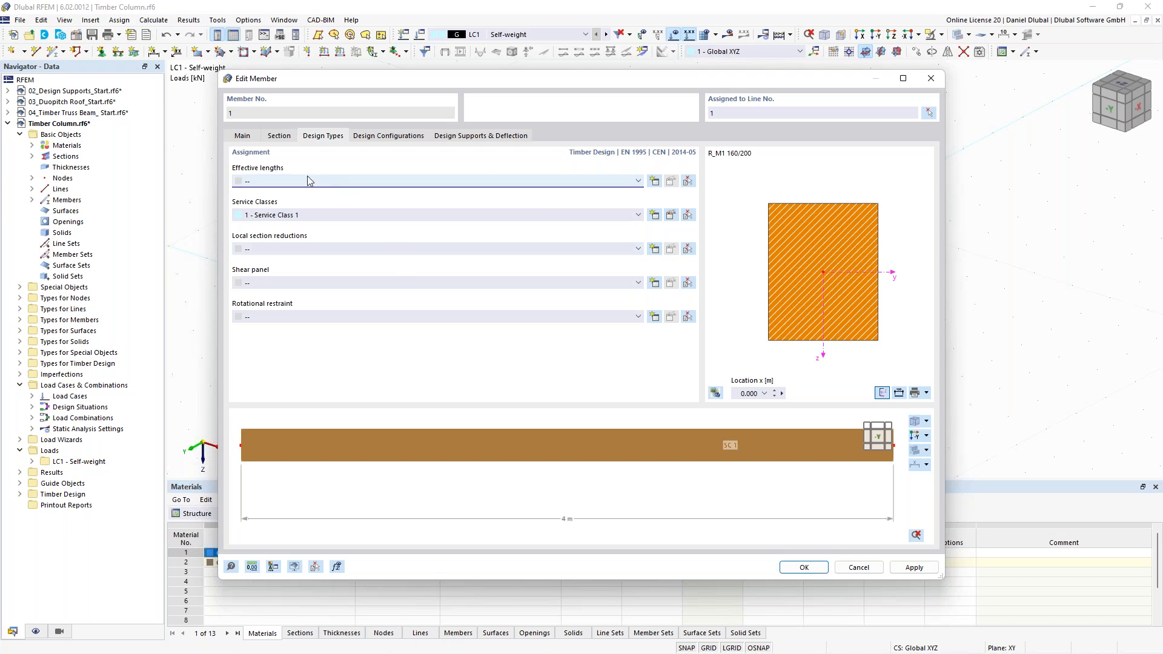
{"action": "left_click", "coordinate": [655, 183]}
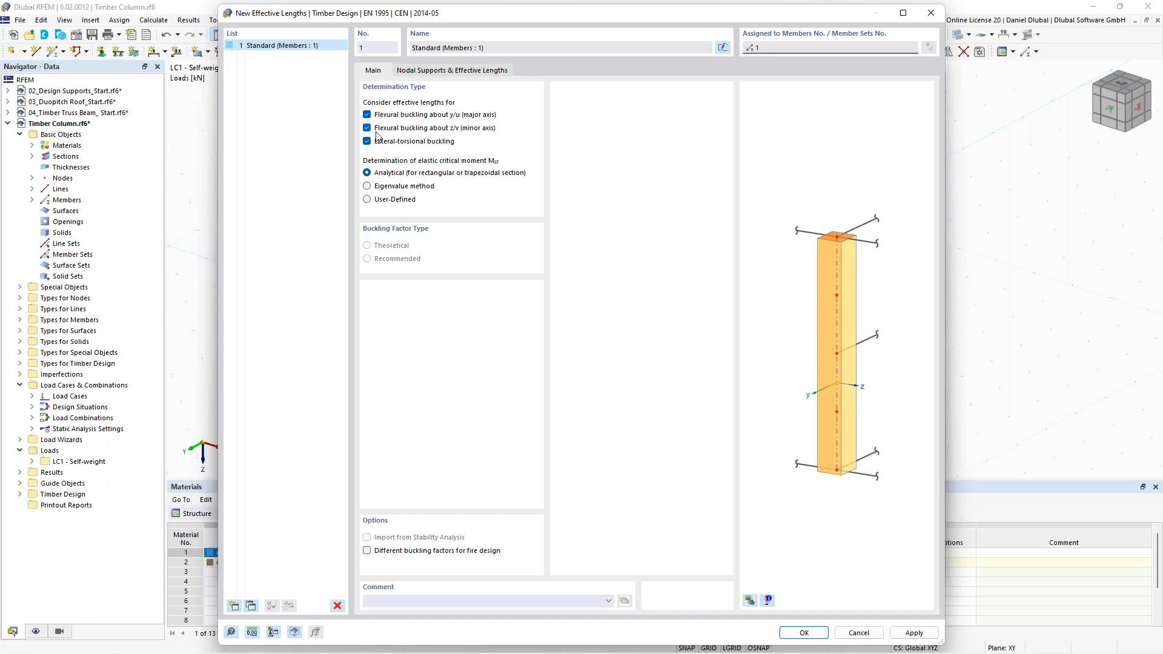
{"action": "left_click", "coordinate": [432, 74]}
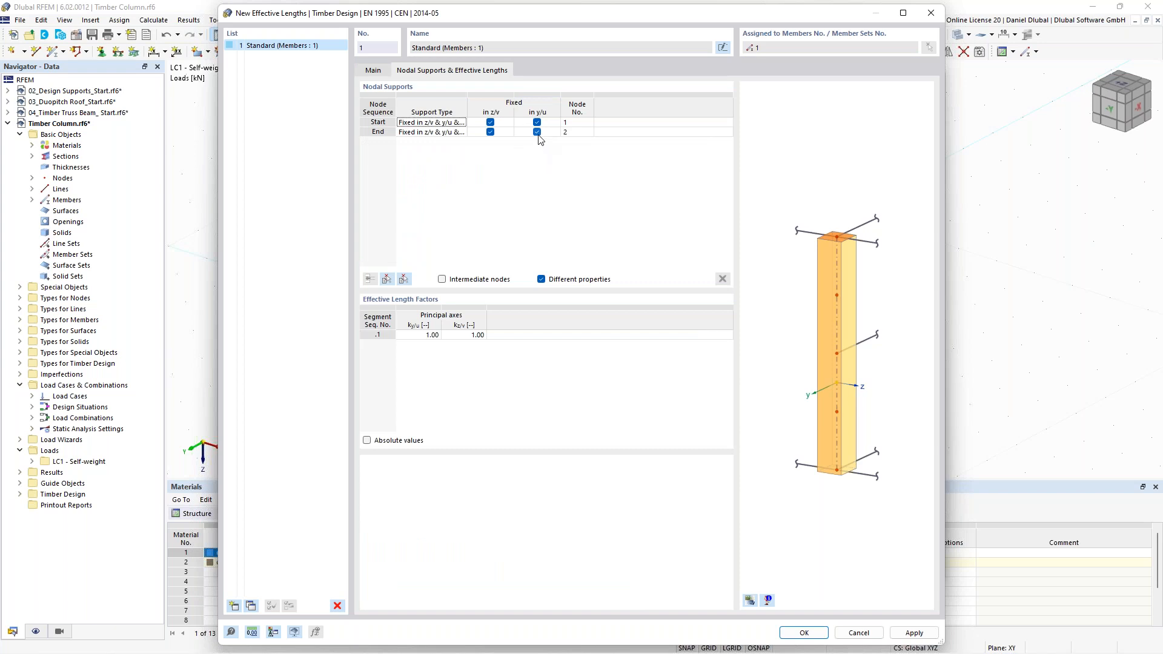
{"action": "left_click", "coordinate": [538, 135]}
{"action": "left_click", "coordinate": [536, 133]}
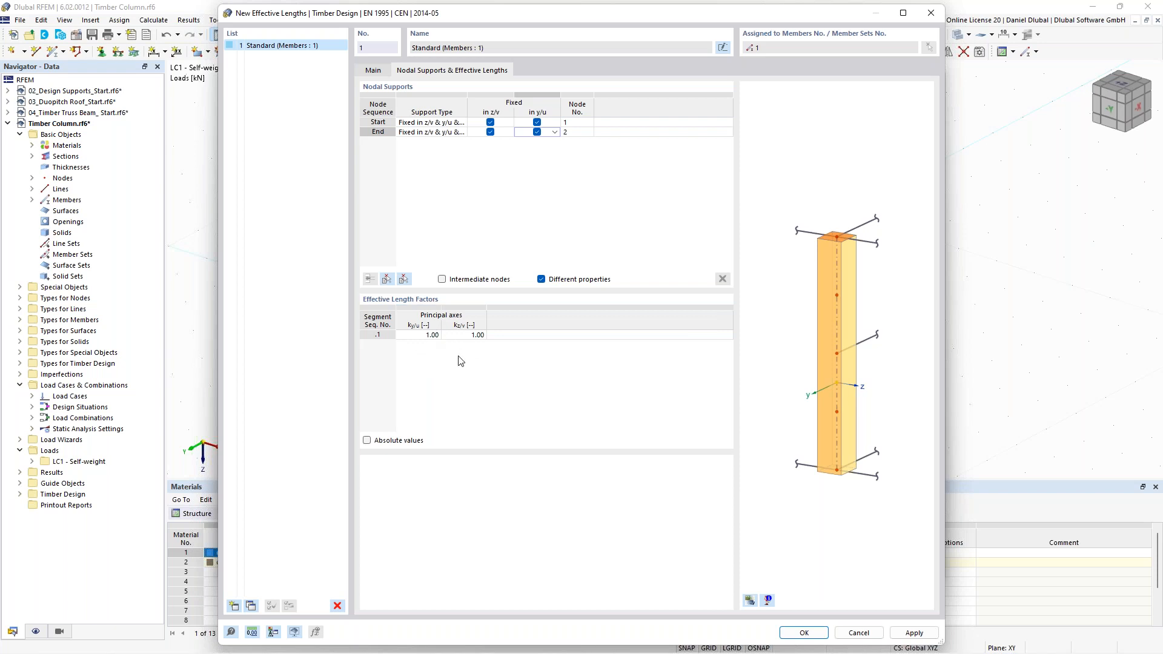
{"action": "left_click", "coordinate": [753, 599]}
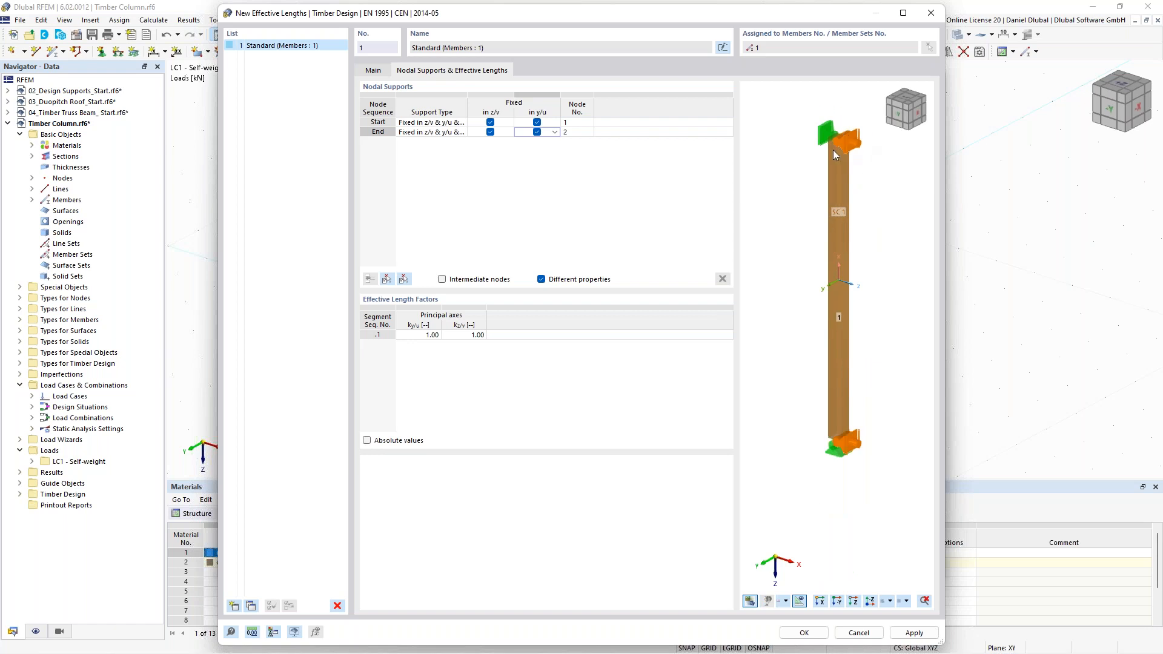
- Release the end node's fixity in y/u, set the effective length factor ky/u to 2.00 and confirm the member's effective lengths
{"action": "left_click", "coordinate": [404, 335]}
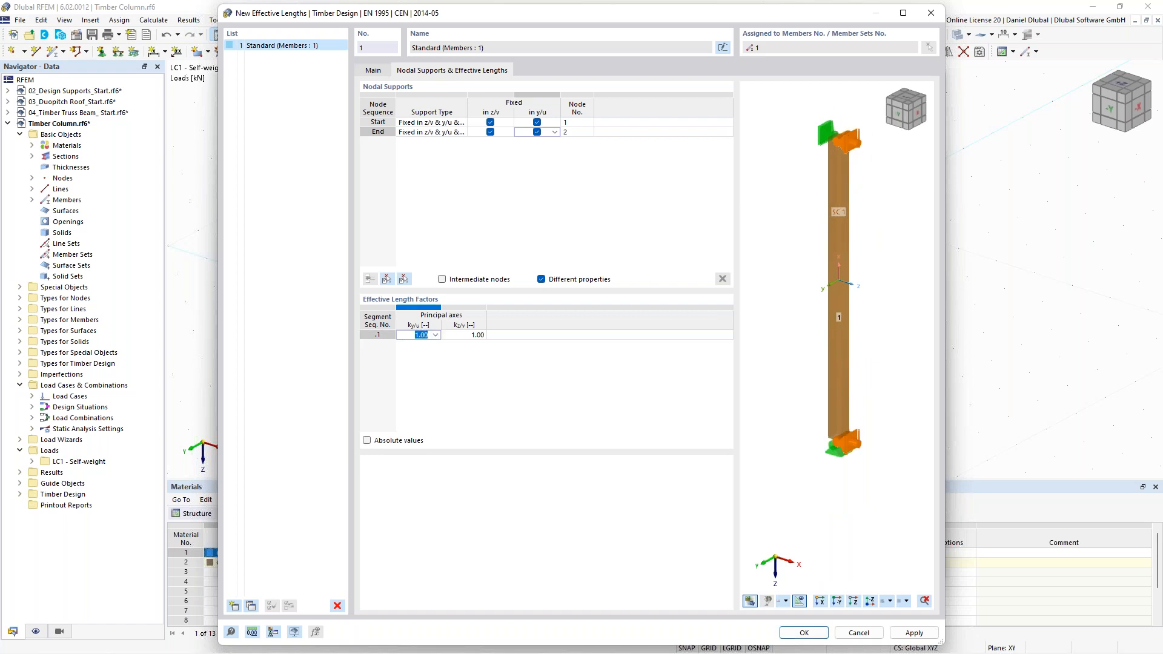
{"action": "left_click", "coordinate": [537, 132]}
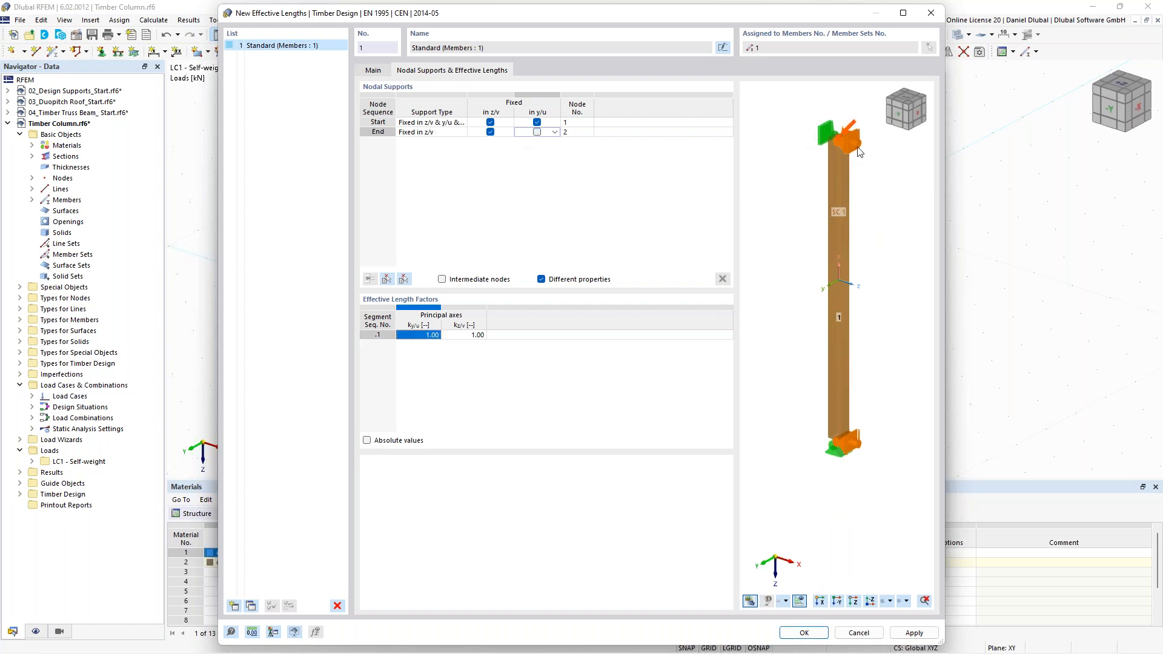
{"action": "left_click", "coordinate": [405, 335]}
{"action": "type", "text": "2"}
{"action": "left_click", "coordinate": [446, 363]}
{"action": "scroll", "coordinate": [847, 256], "scroll_direction": "down", "scroll_amount": 1}
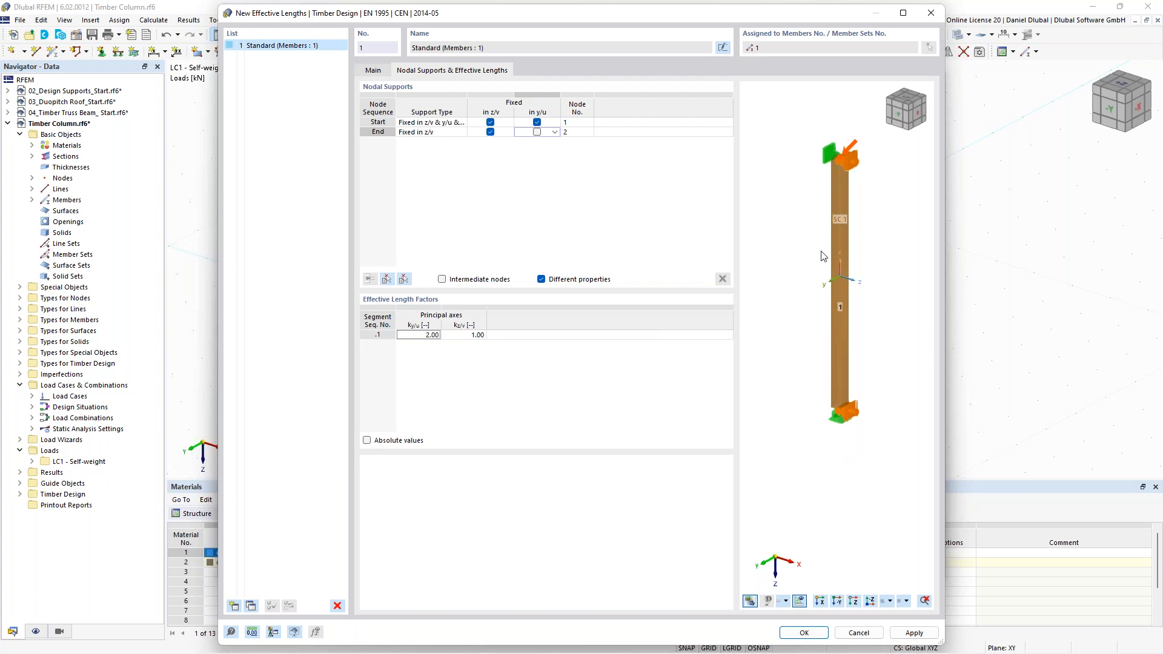
{"action": "middle_click_drag", "start_coordinate": [795, 242], "coordinate": [786, 256]}
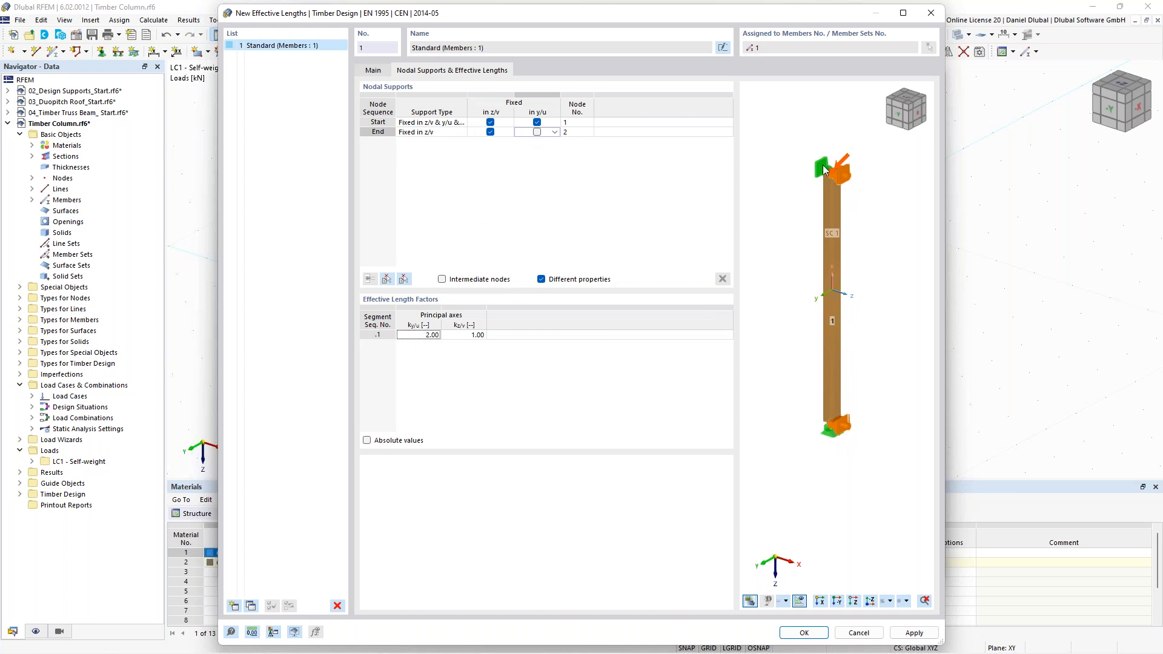
{"action": "scroll", "coordinate": [825, 169], "scroll_direction": "up", "scroll_amount": 1}
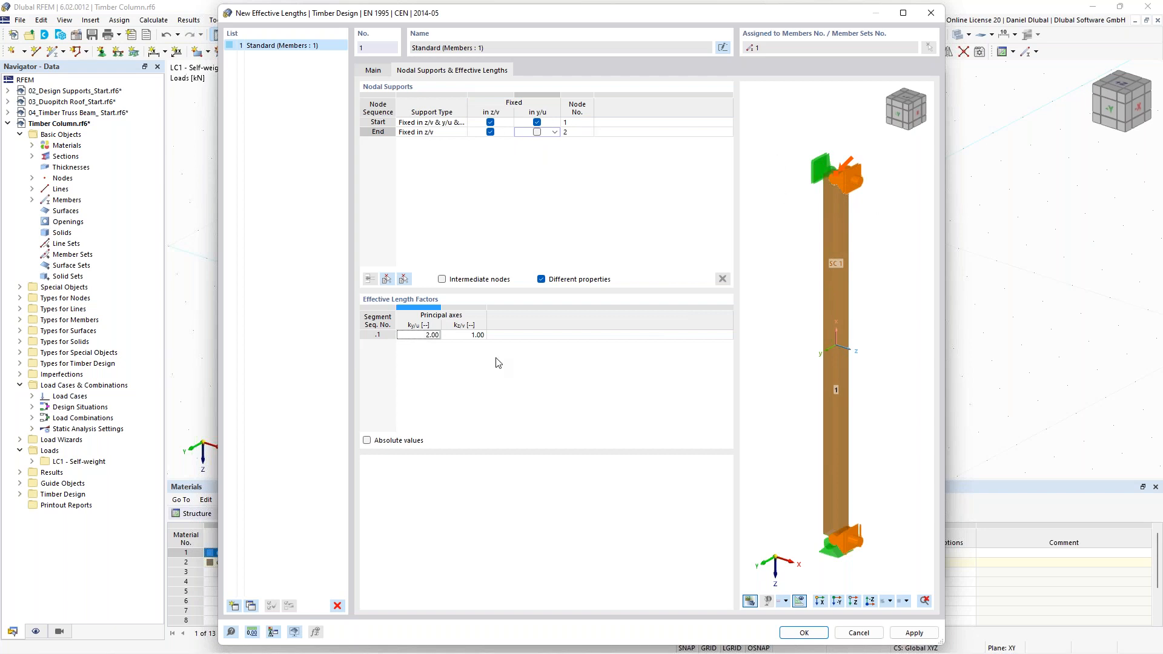
{"action": "left_click", "coordinate": [804, 633]}
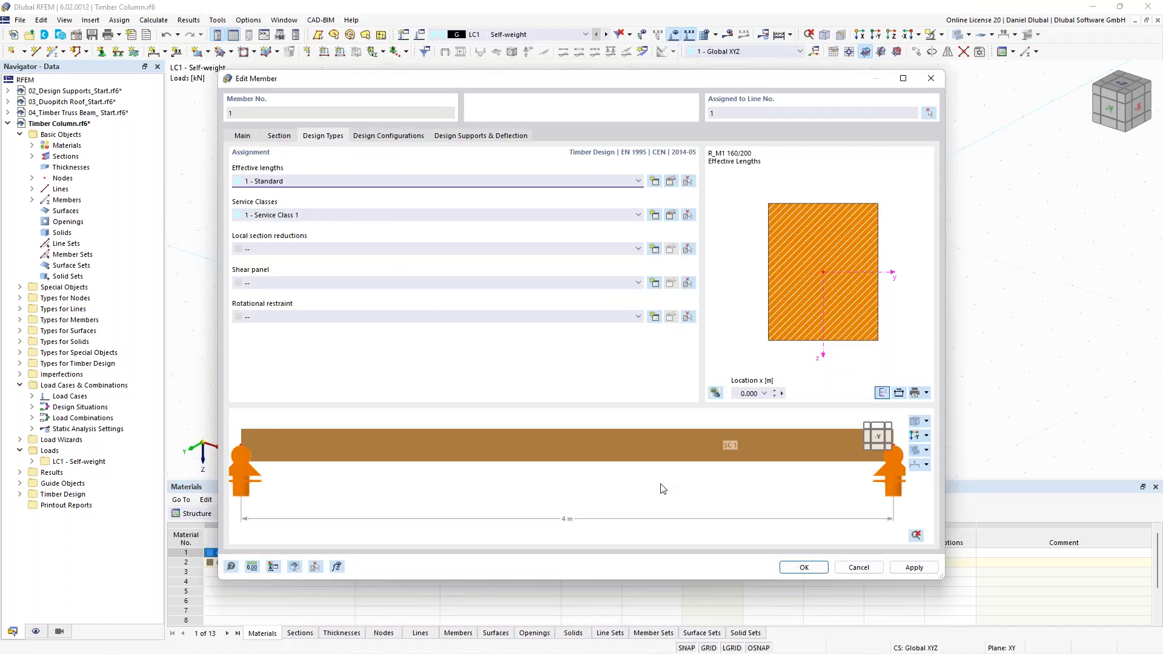
{"action": "left_click", "coordinate": [804, 567]}
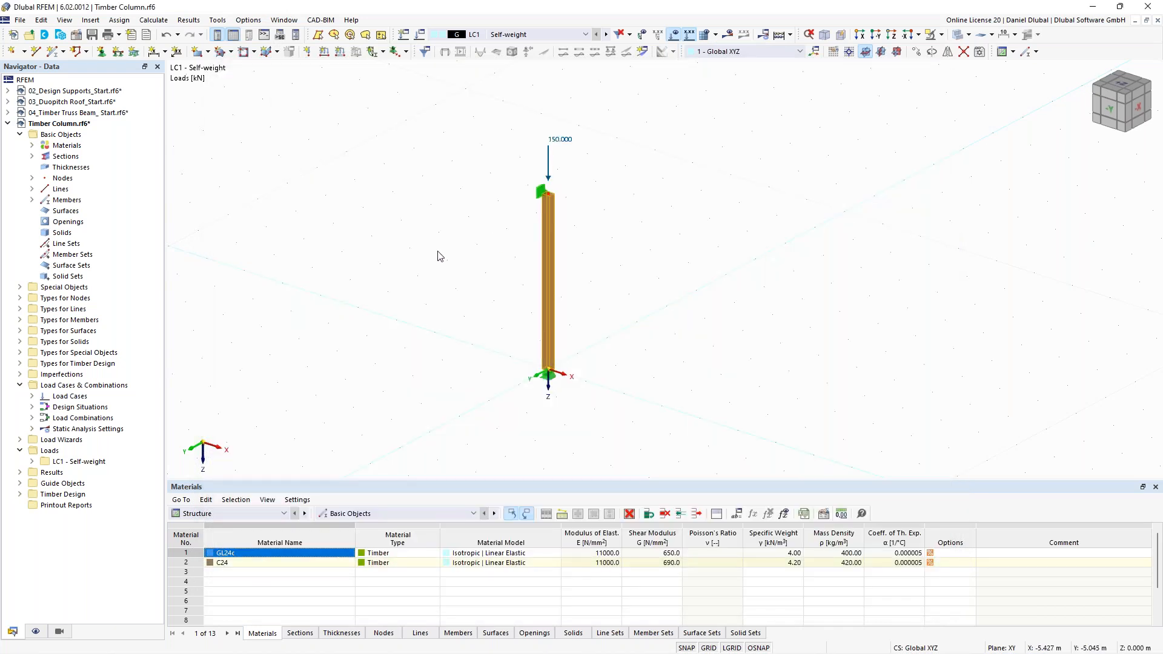
- Turn on the display of member effective lengths for the timber design types in the model
{"action": "left_click", "coordinate": [36, 632]}
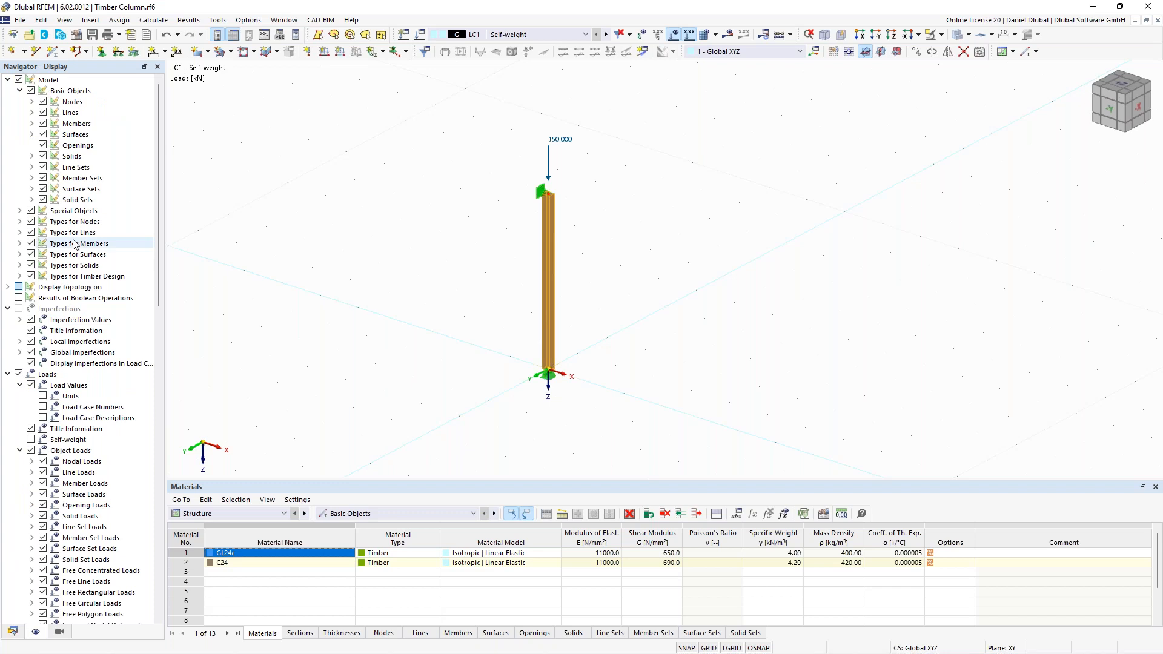
{"action": "left_click", "coordinate": [20, 276]}
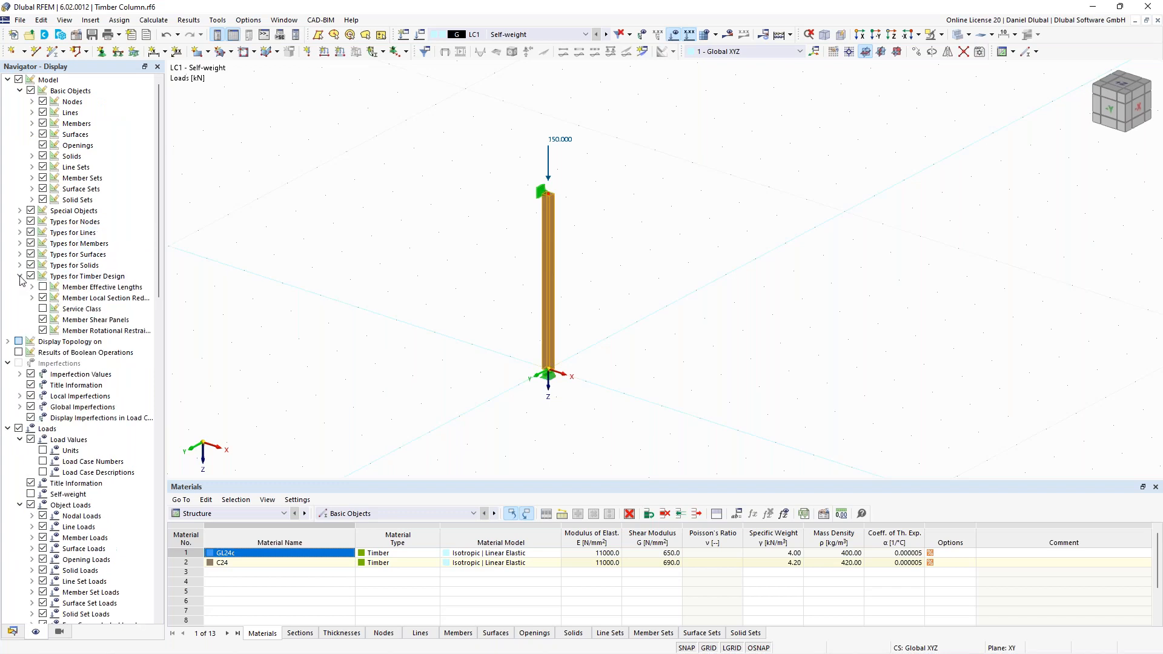
{"action": "left_click", "coordinate": [41, 287]}
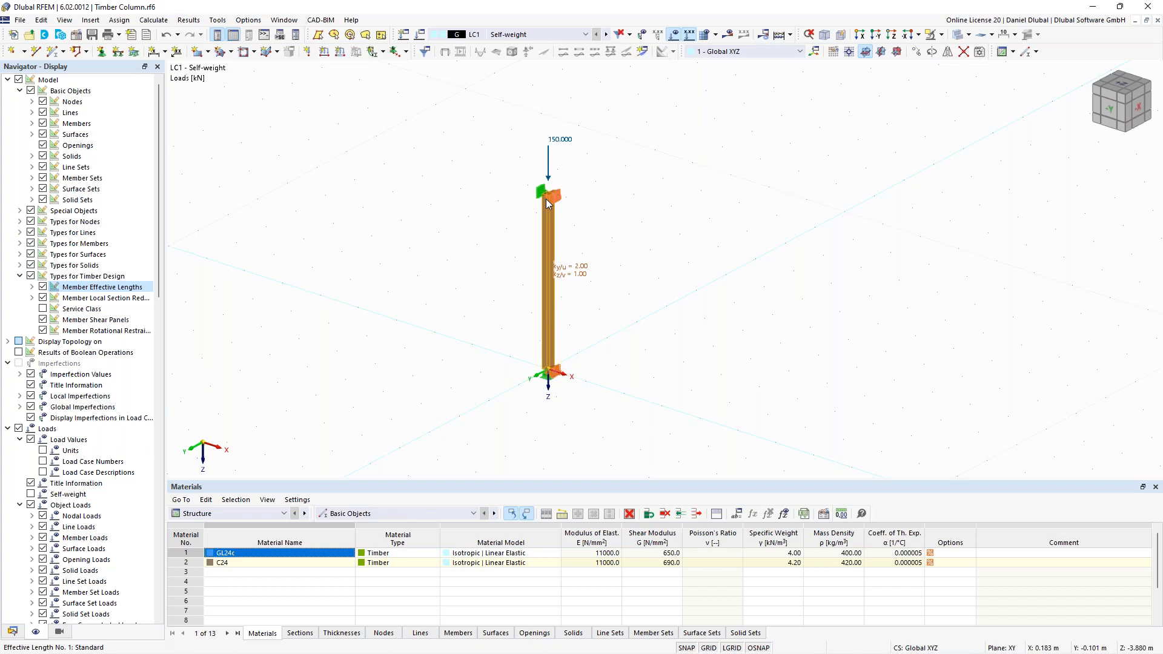
{"action": "middle_click_drag", "start_coordinate": [494, 176], "coordinate": [449, 172]}
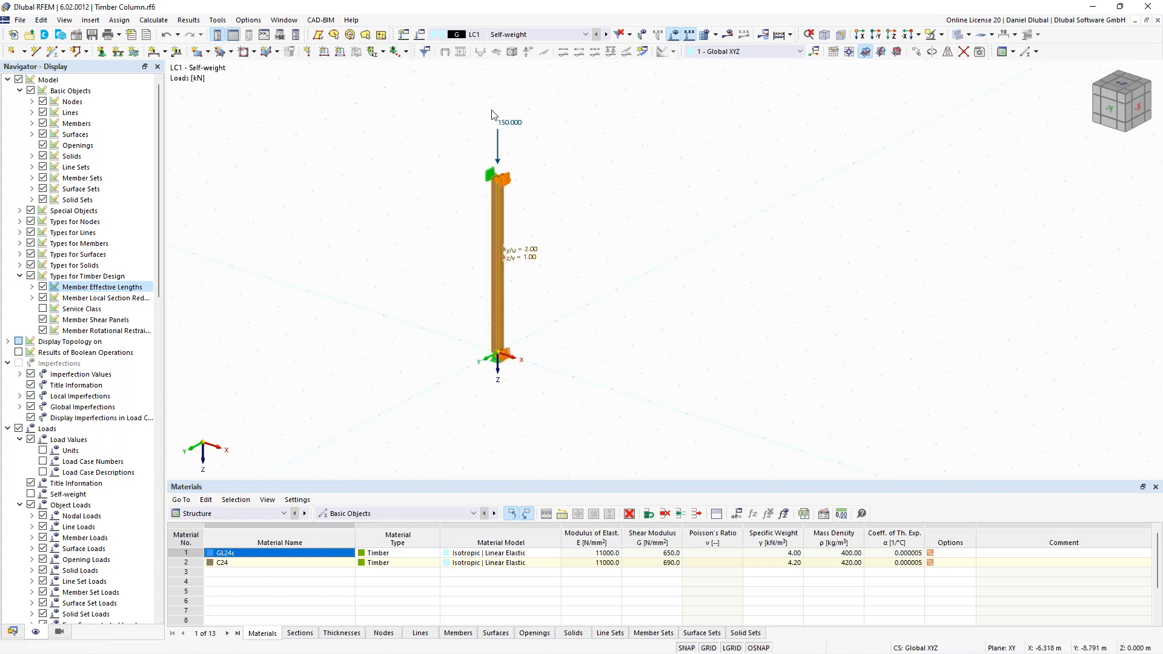
- Run the calculation and show the Timber Design check ratios on the column
{"action": "left_click", "coordinate": [790, 36]}
{"action": "left_click", "coordinate": [804, 51]}
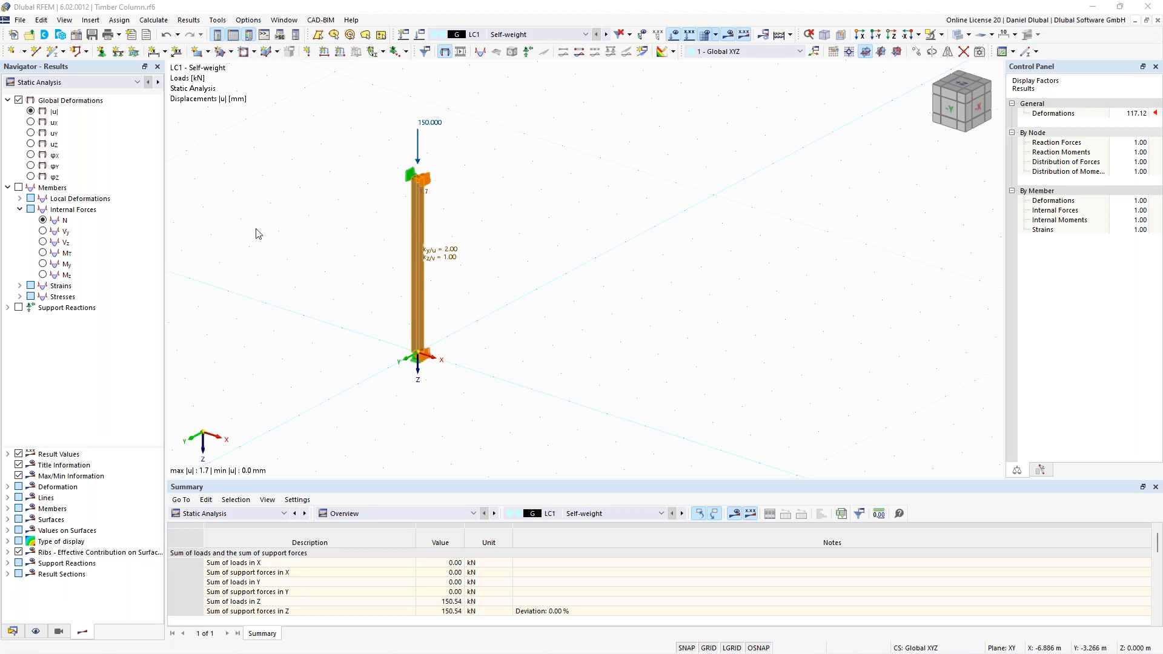
{"action": "left_click", "coordinate": [108, 82]}
{"action": "left_click", "coordinate": [112, 104]}
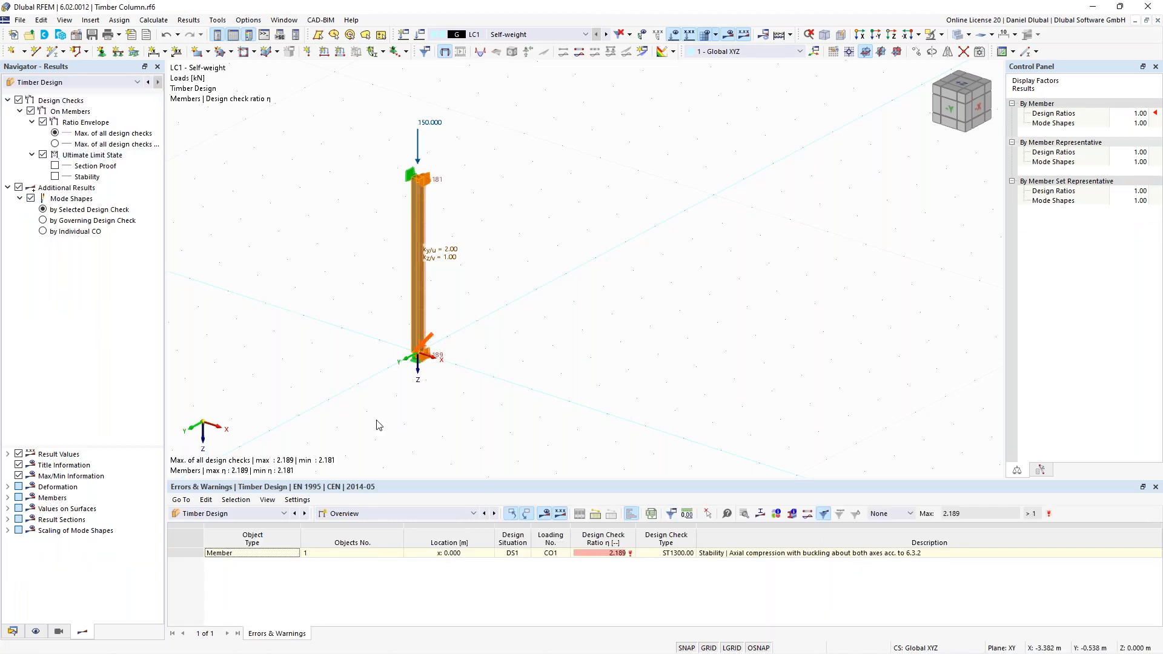
{"action": "middle_click_drag", "start_coordinate": [318, 337], "coordinate": [352, 337]}
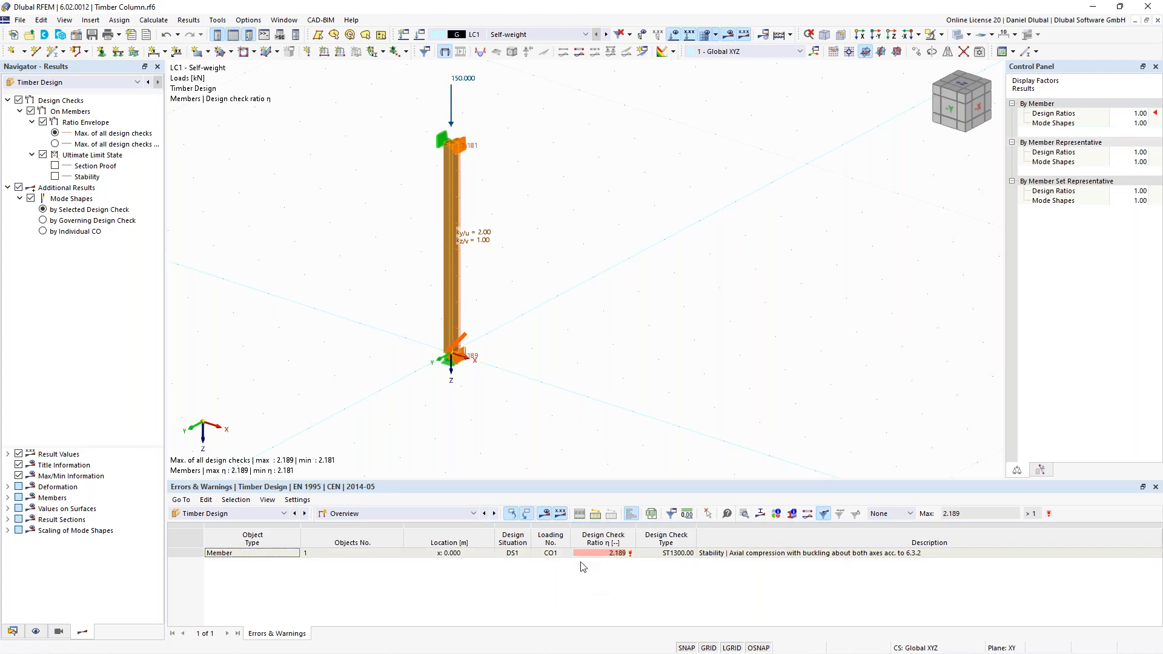
- List the design ratios on members and examine the formulas of the ST1300 stability check for combined buckling about both axes
{"action": "left_click", "coordinate": [406, 516]}
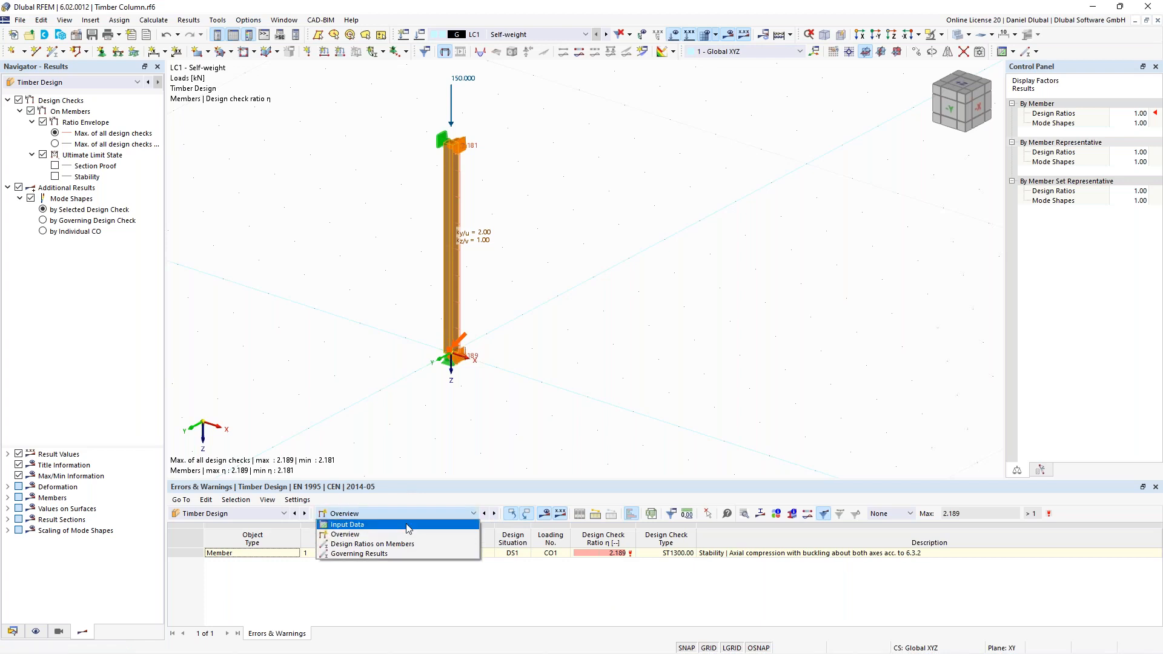
{"action": "left_click", "coordinate": [404, 544]}
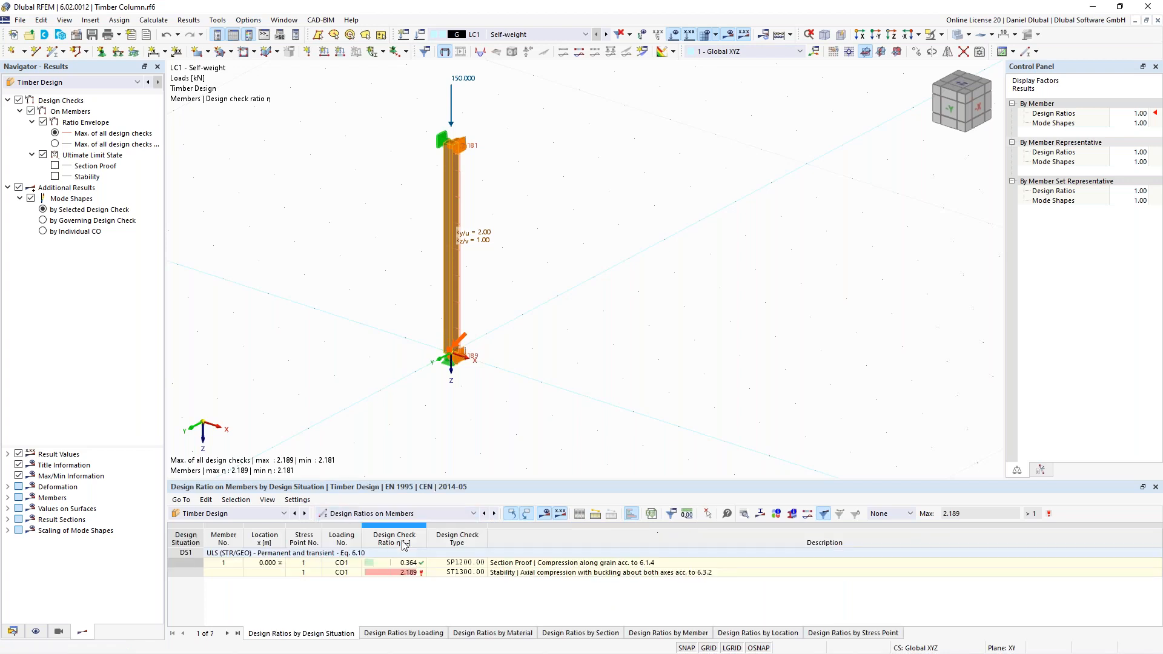
{"action": "double_click", "coordinate": [440, 573]}
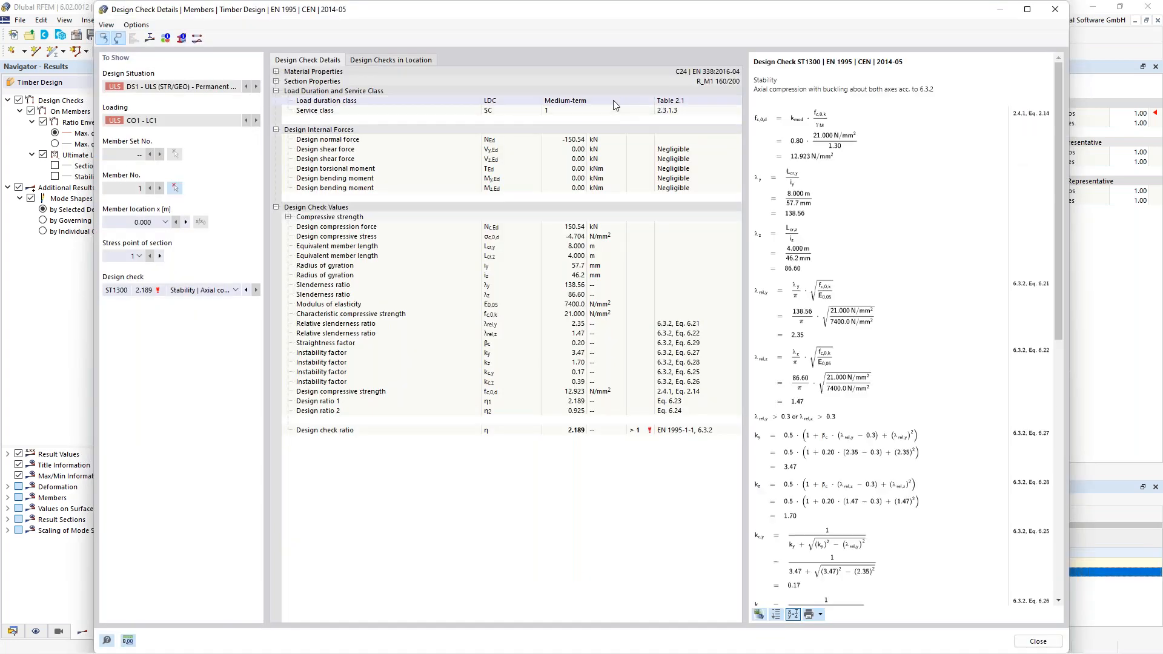
{"action": "left_click_drag", "start_coordinate": [1057, 172], "coordinate": [1067, 392]}
{"action": "scroll", "coordinate": [860, 88], "scroll_direction": "up", "scroll_amount": 8}
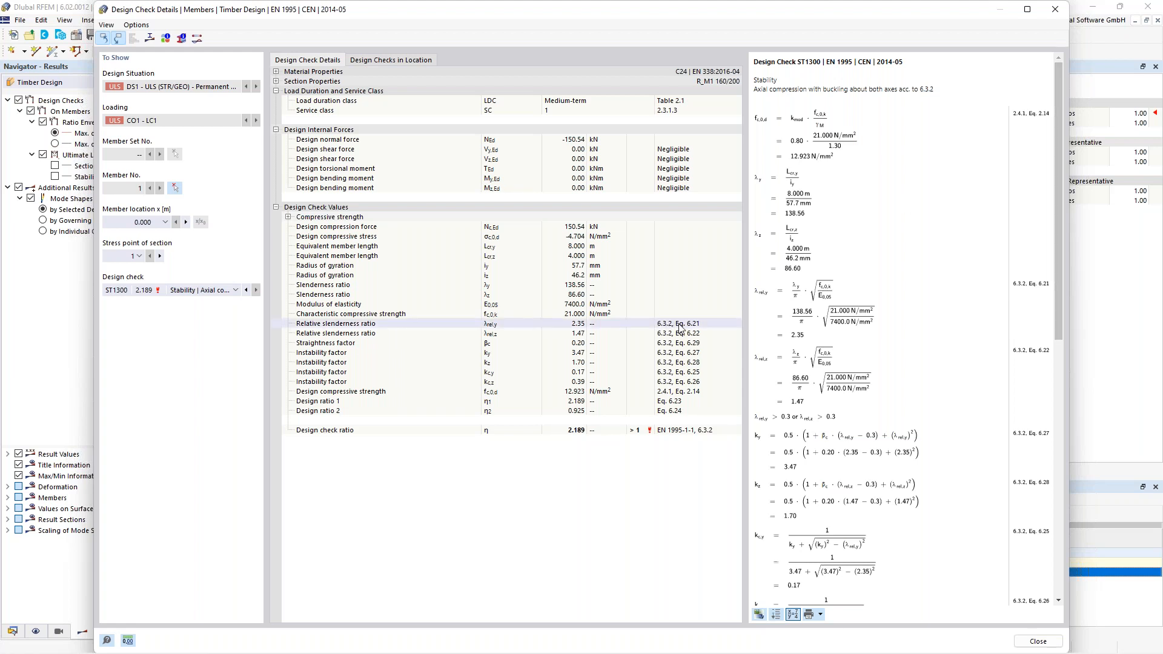
{"action": "left_click_drag", "start_coordinate": [1060, 202], "coordinate": [1055, 263]}
{"action": "scroll", "coordinate": [794, 391], "scroll_direction": "down", "scroll_amount": 3}
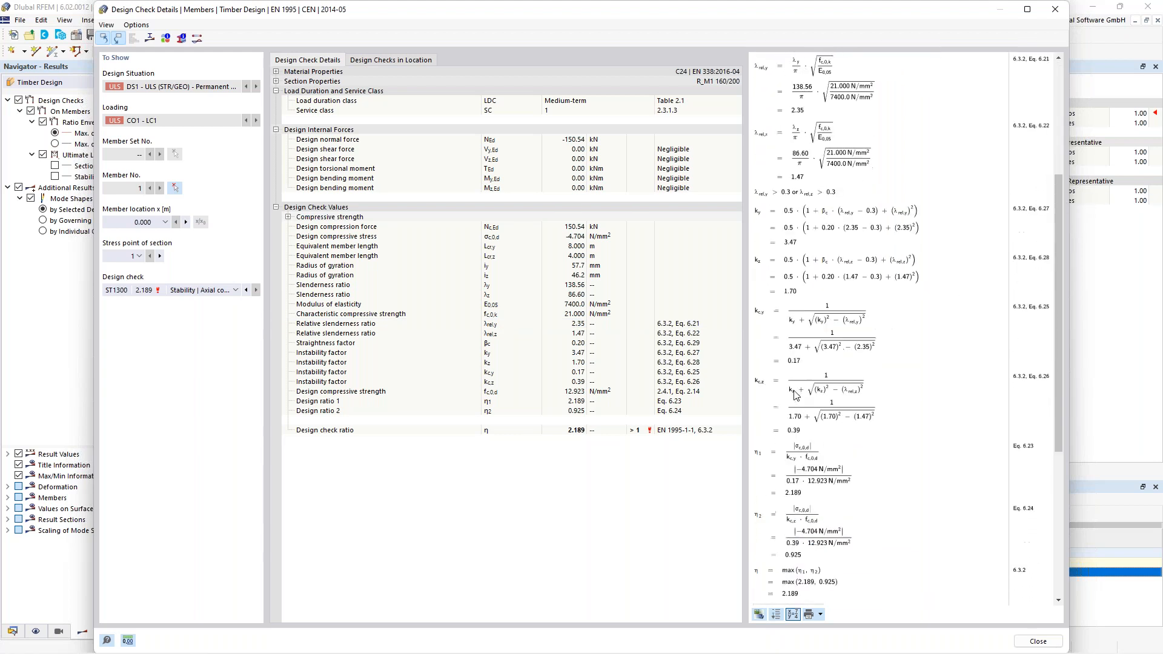
{"action": "scroll", "coordinate": [796, 395], "scroll_direction": "down", "scroll_amount": 1}
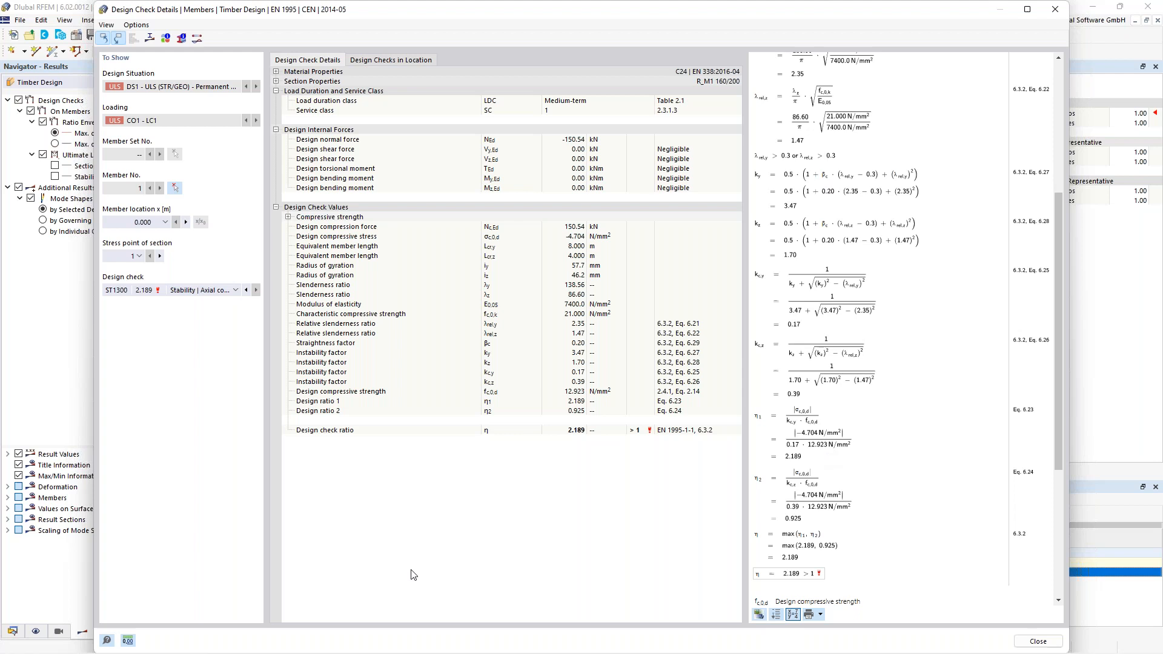
{"action": "key", "text": "Escape"}
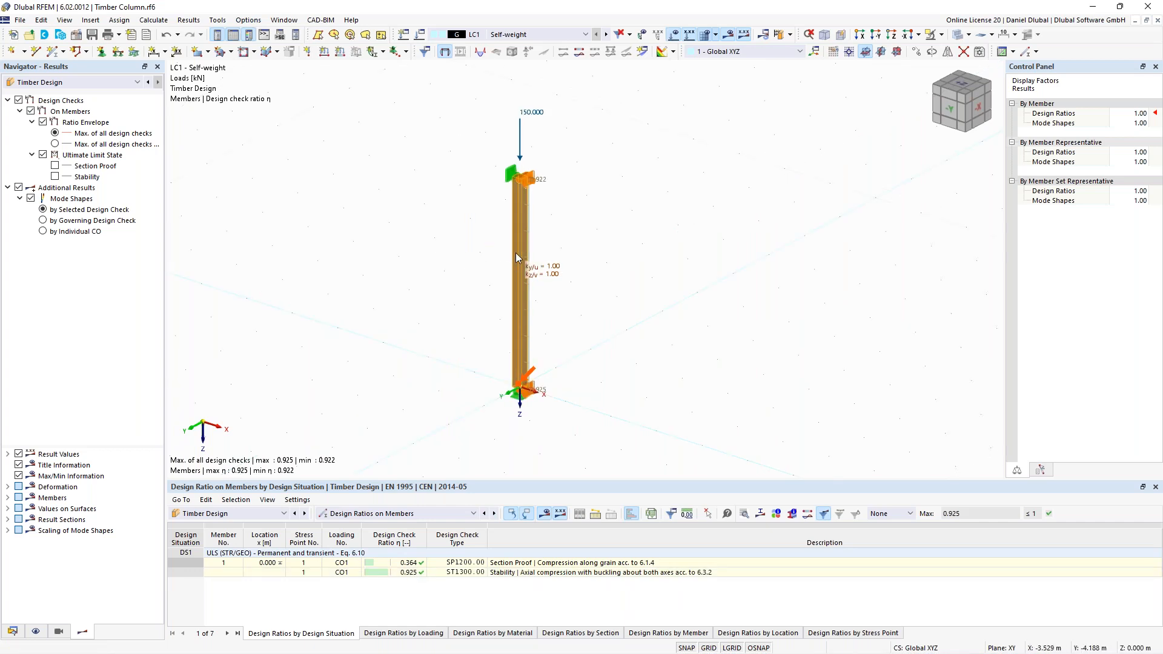
- Examine the column's service class definition, comparing 1 - Dry with 2 - Moist, and leave the assignment on 1 - Dry
{"action": "double_click", "coordinate": [517, 251]}
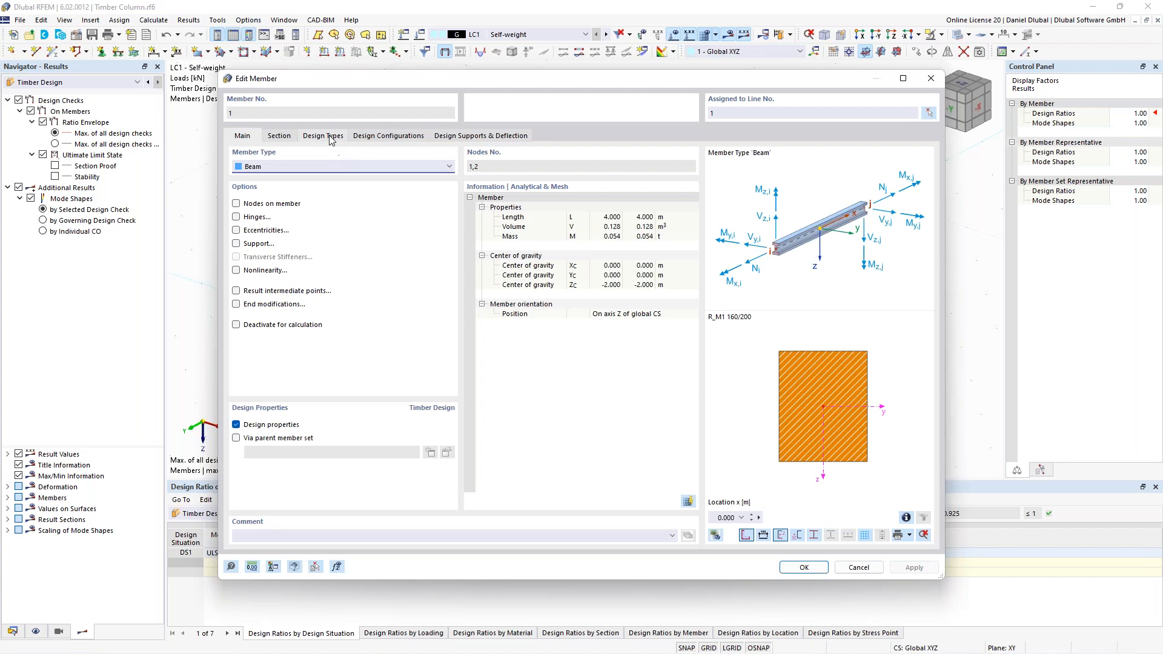
{"action": "left_click", "coordinate": [330, 136]}
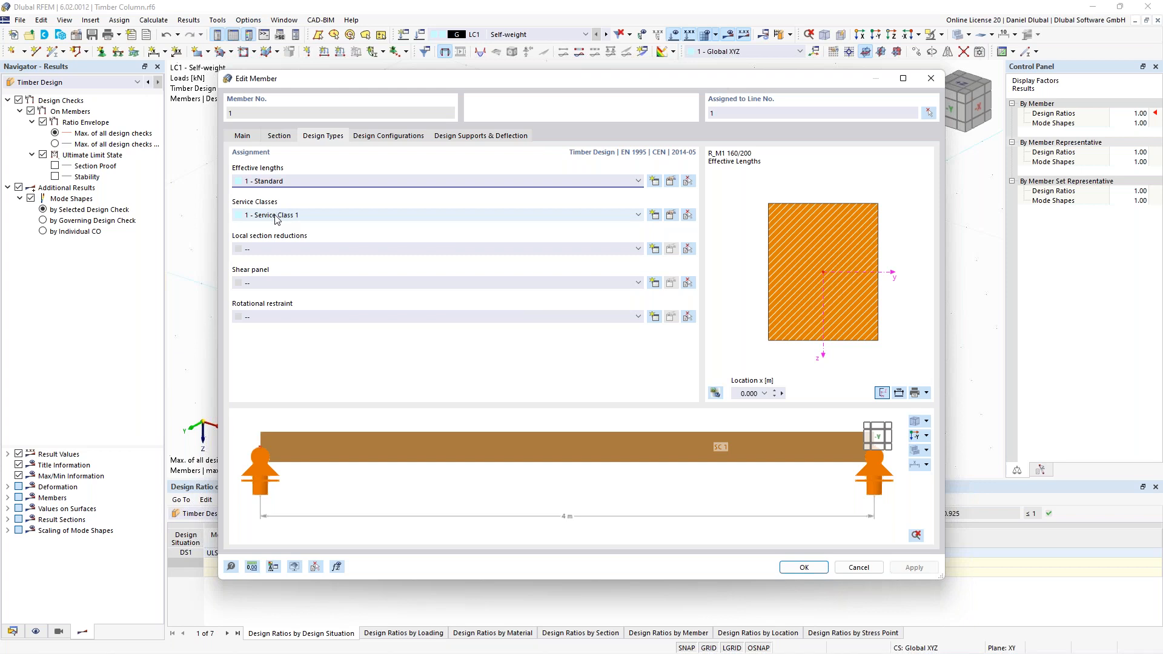
{"action": "left_click", "coordinate": [672, 215]}
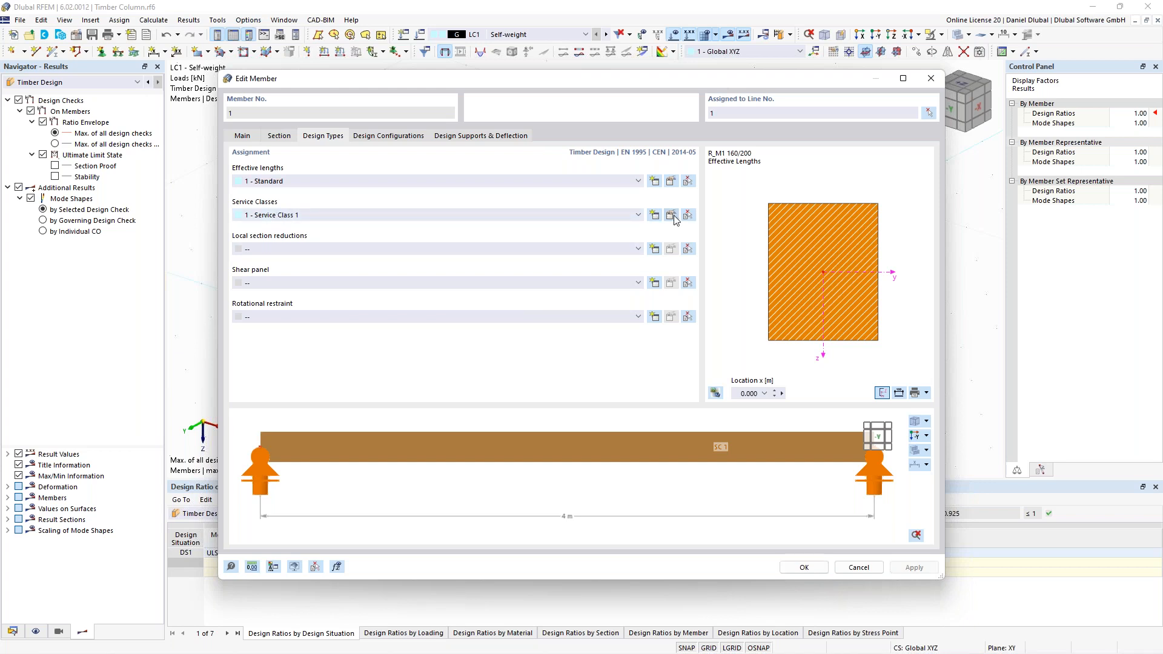
{"action": "left_click", "coordinate": [414, 185]}
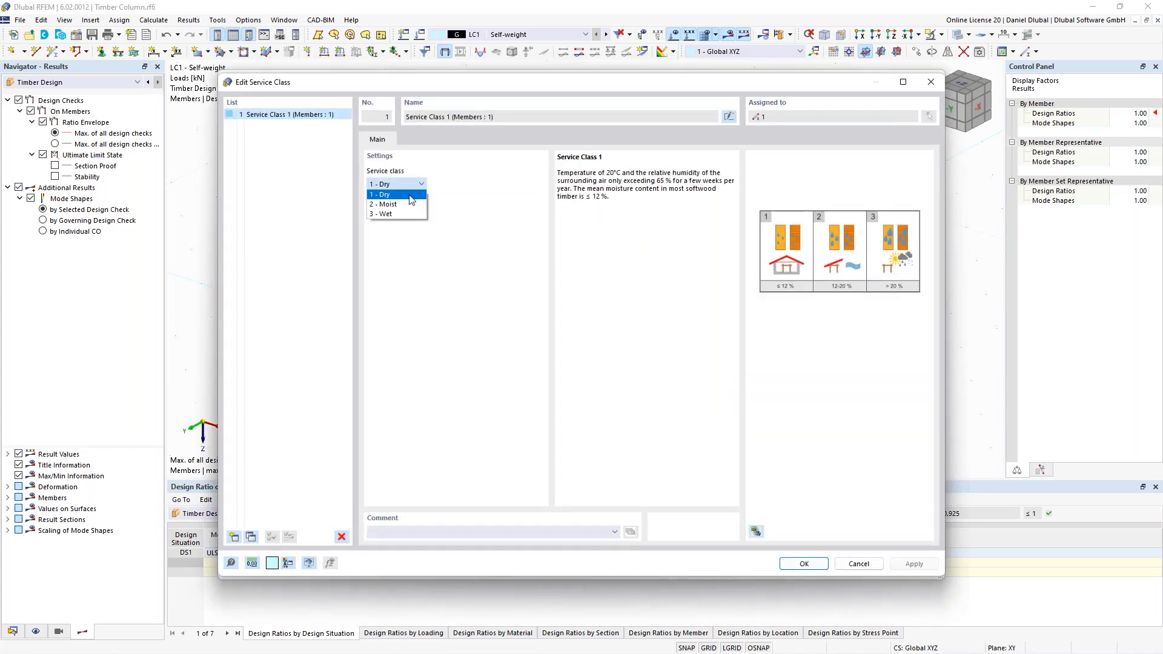
{"action": "left_click", "coordinate": [442, 200]}
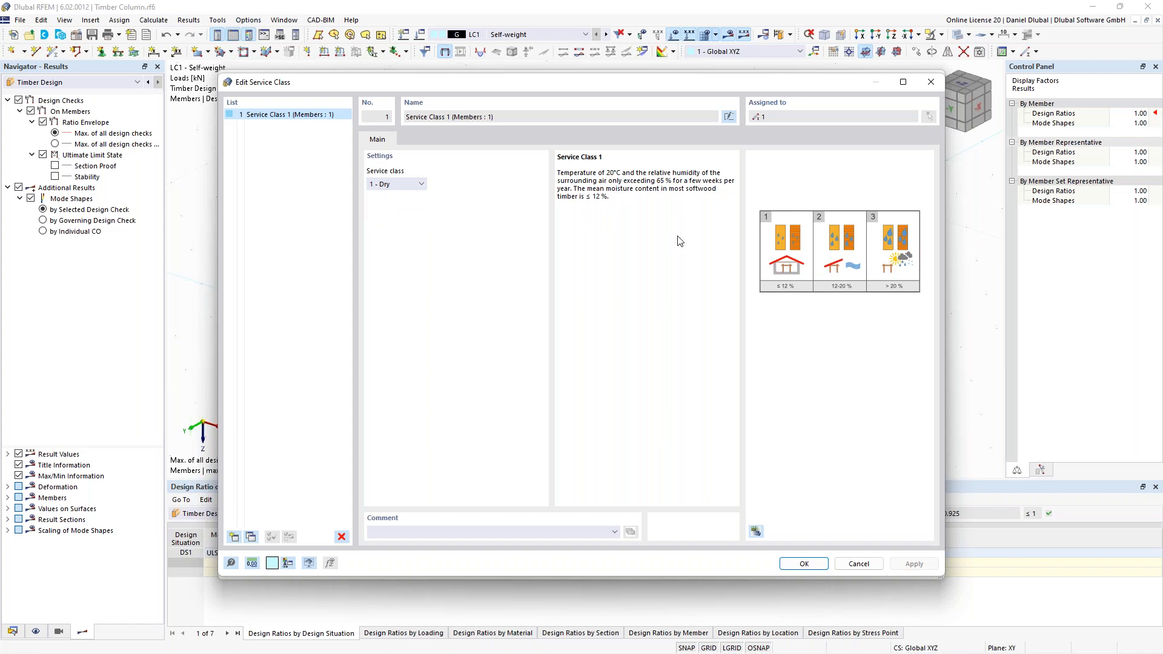
{"action": "left_click", "coordinate": [391, 184]}
{"action": "left_click", "coordinate": [393, 206]}
{"action": "left_click", "coordinate": [400, 187]}
{"action": "left_click", "coordinate": [398, 194]}
{"action": "left_click", "coordinate": [927, 83]}
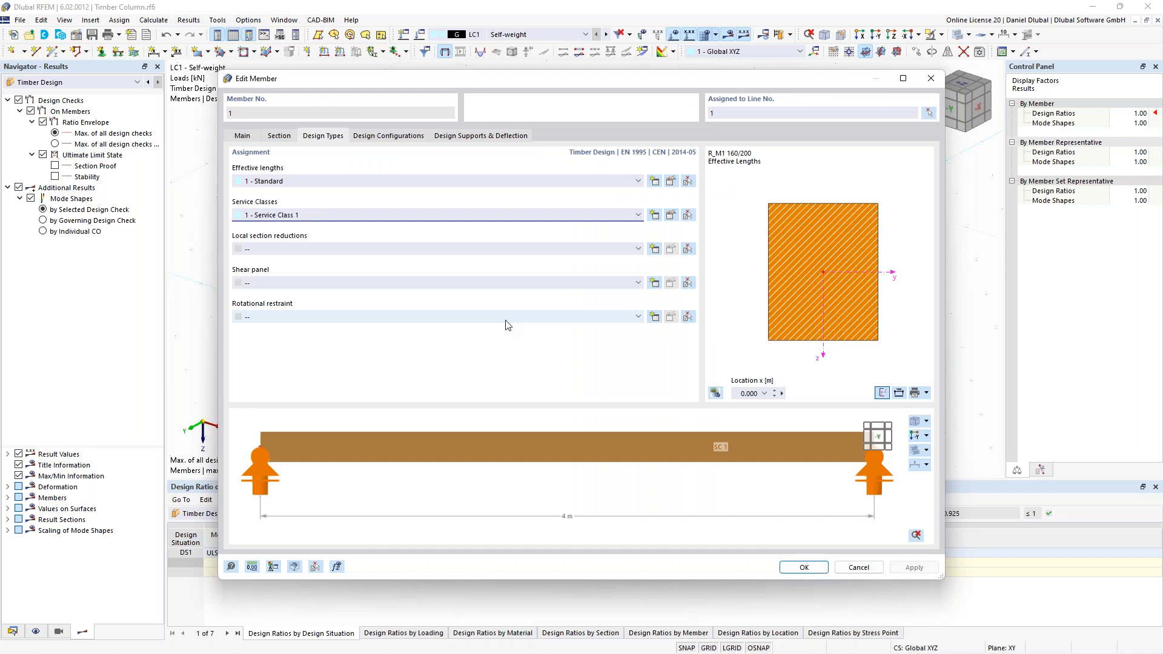
- Review the column's default ultimate configuration, including the stiffness reduction by 1/(1+kdef) and the general design parameters, without changing anything
{"action": "left_click", "coordinate": [390, 136]}
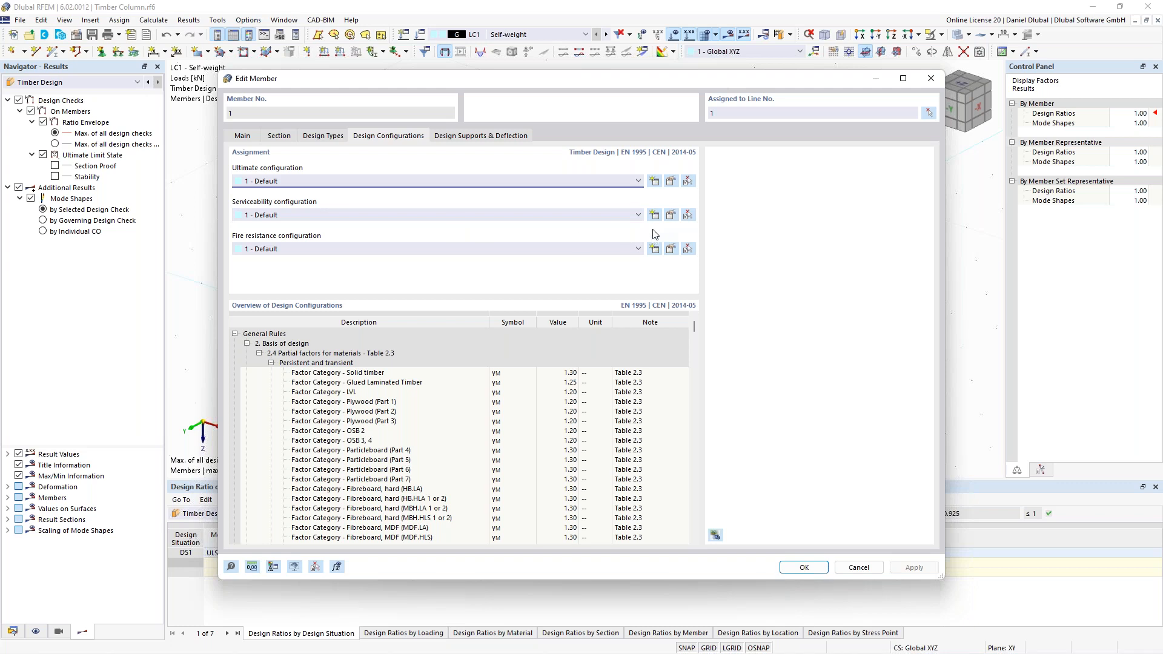
{"action": "left_click", "coordinate": [671, 182]}
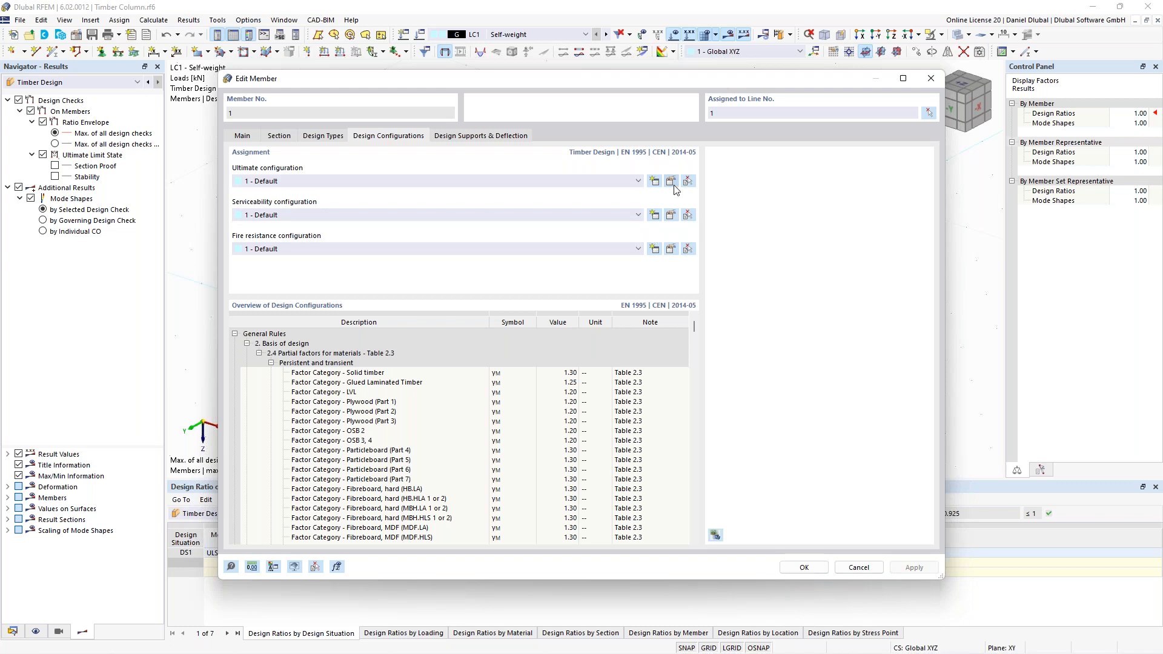
{"action": "left_click", "coordinate": [379, 96]}
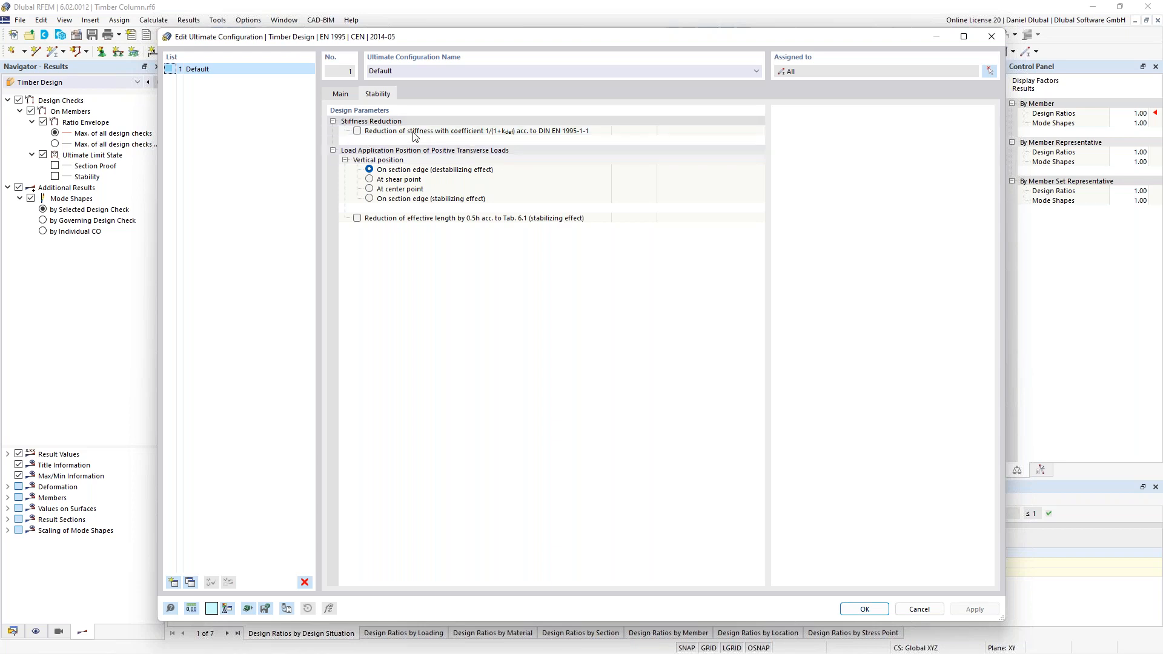
{"action": "left_click", "coordinate": [518, 130]}
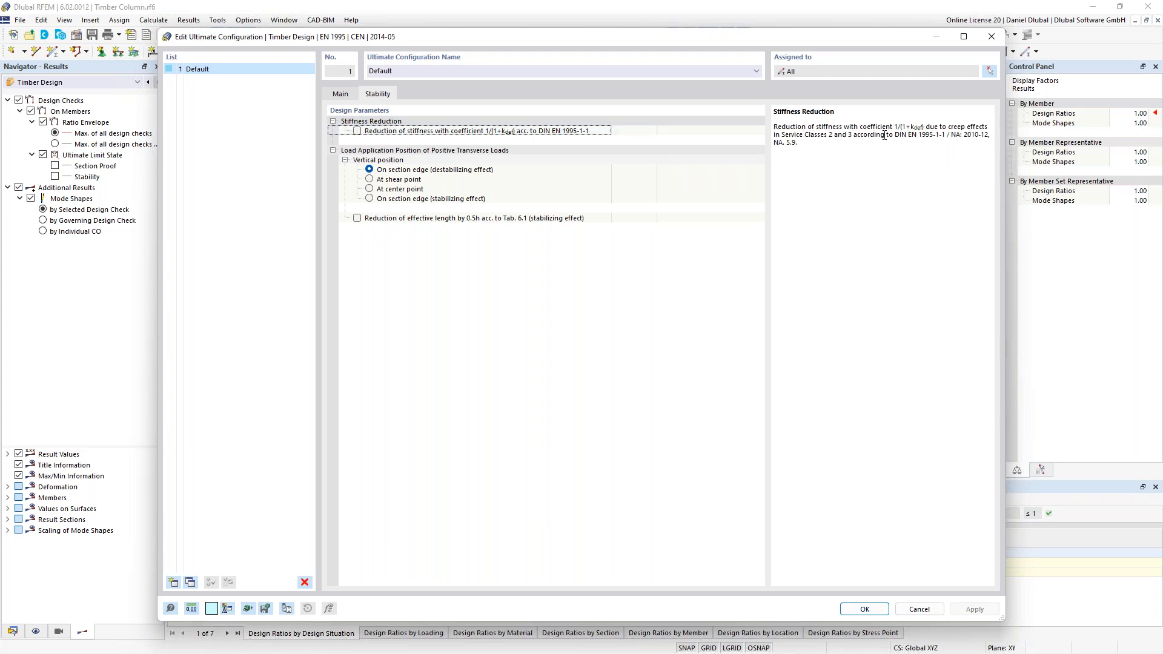
{"action": "left_click_drag", "start_coordinate": [855, 136], "coordinate": [979, 135]}
{"action": "left_click", "coordinate": [342, 96]}
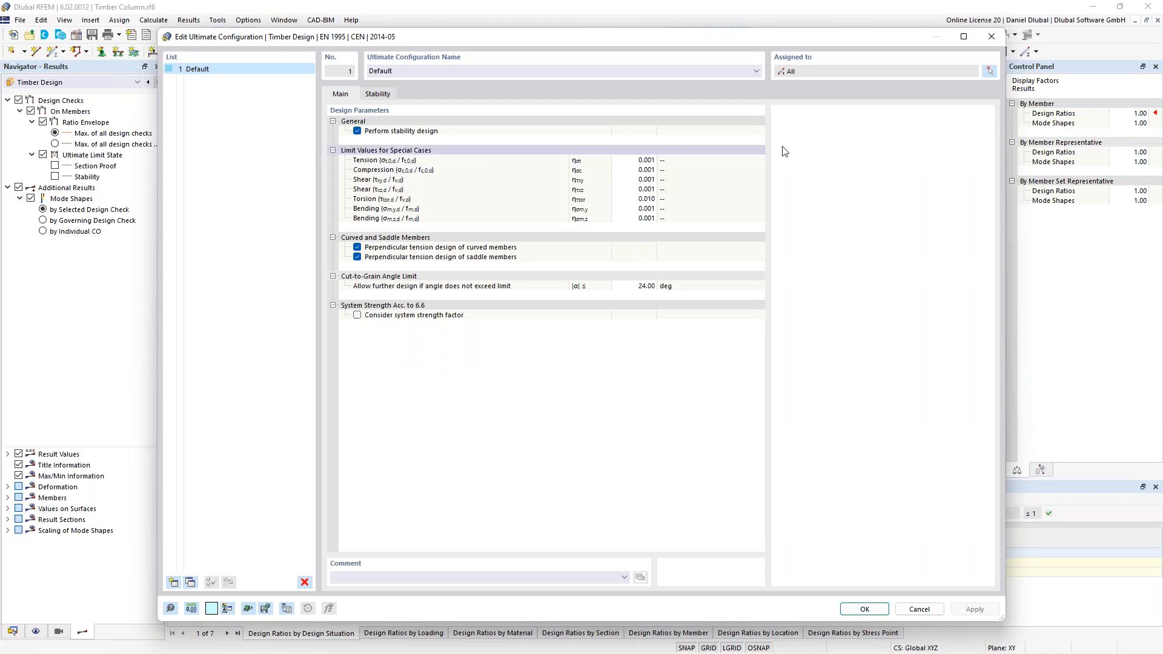
{"action": "left_click", "coordinate": [992, 37]}
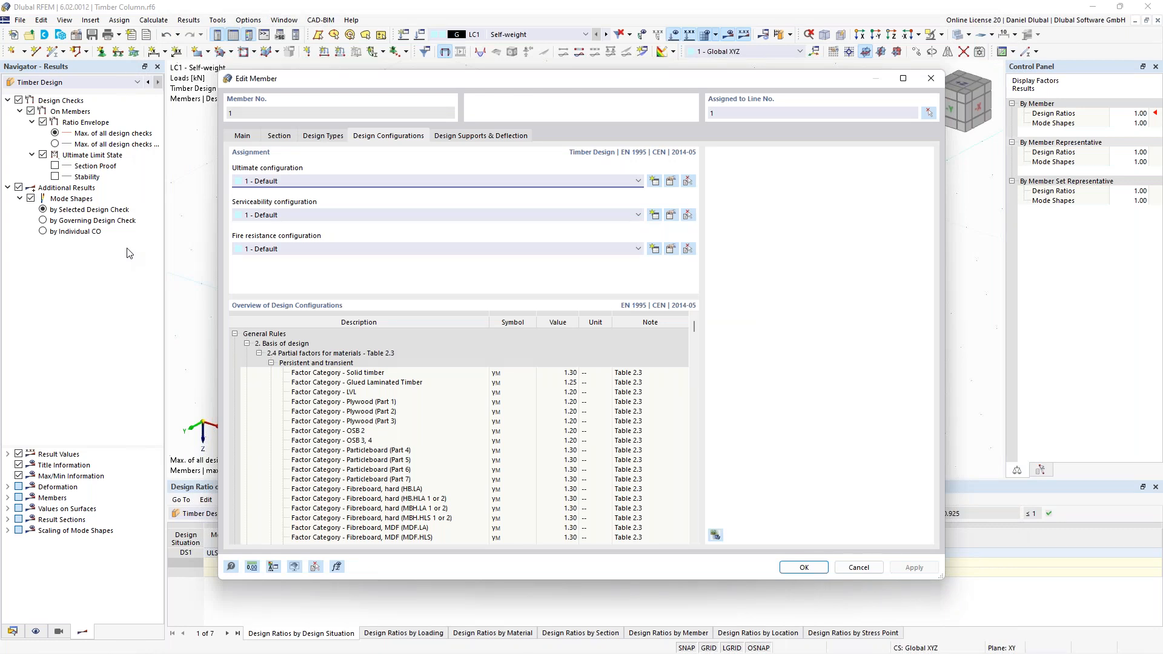
{"action": "key", "text": "Escape"}
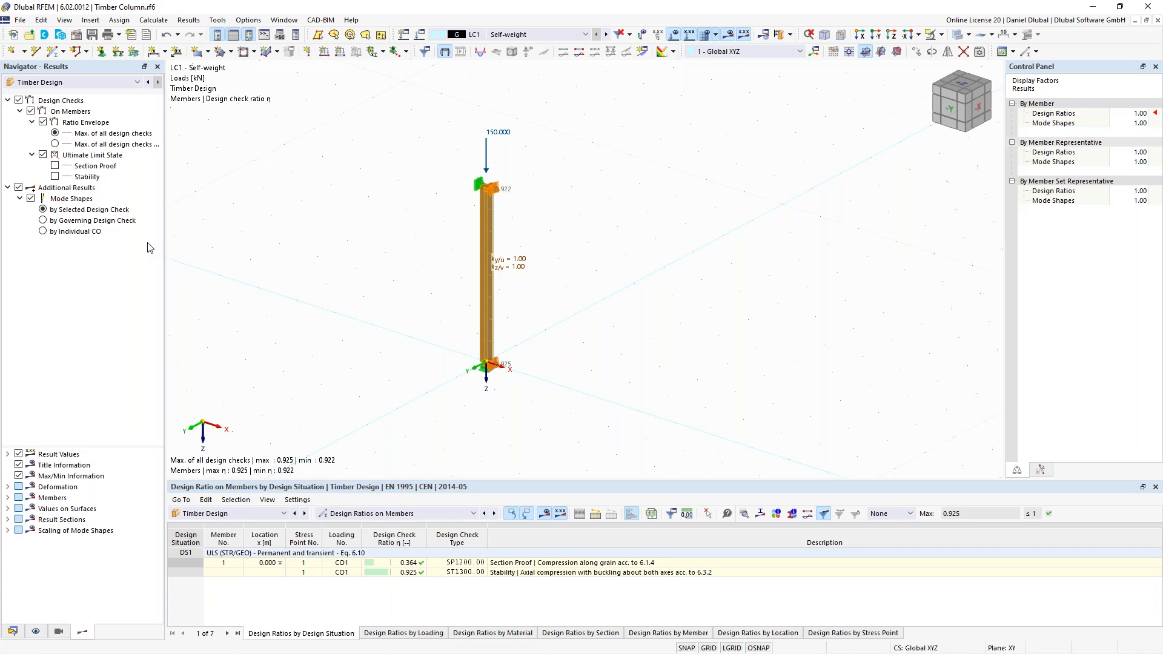
- Switch to the open model 02_Design Supports_Start.rf6 and view the joists and main beam from the supported corner
{"action": "left_click", "coordinate": [285, 20]}
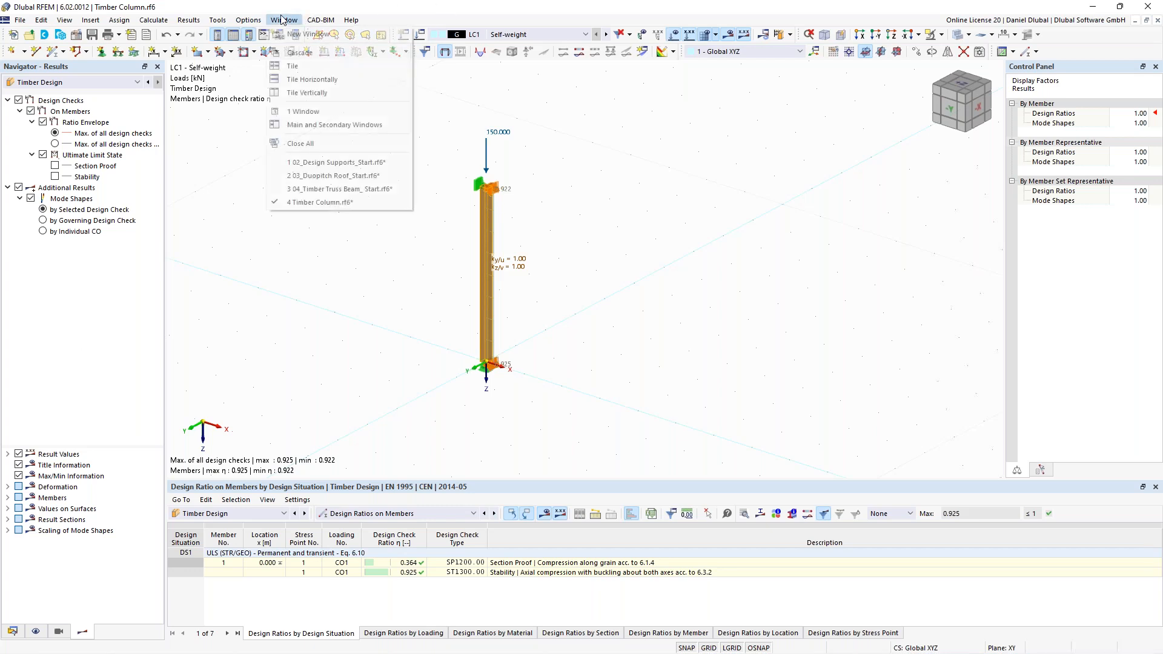
{"action": "left_click", "coordinate": [327, 162]}
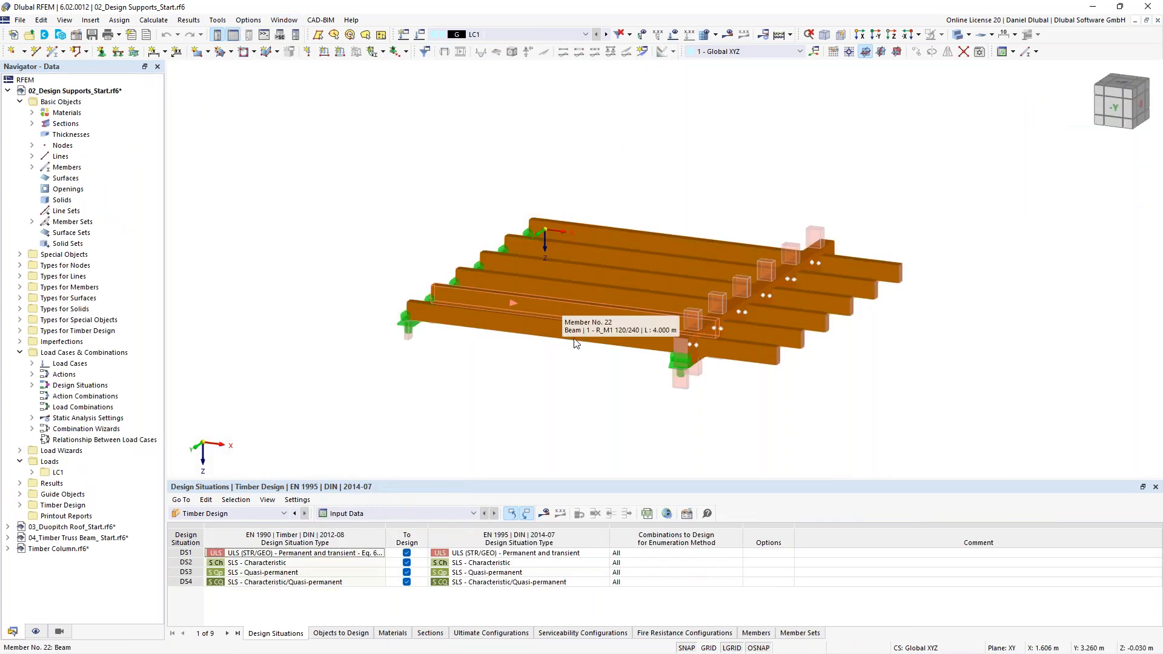
{"action": "middle_click_drag", "start_coordinate": [949, 381], "coordinate": [931, 350]}
{"action": "scroll", "coordinate": [843, 384], "scroll_direction": "up", "scroll_amount": 1}
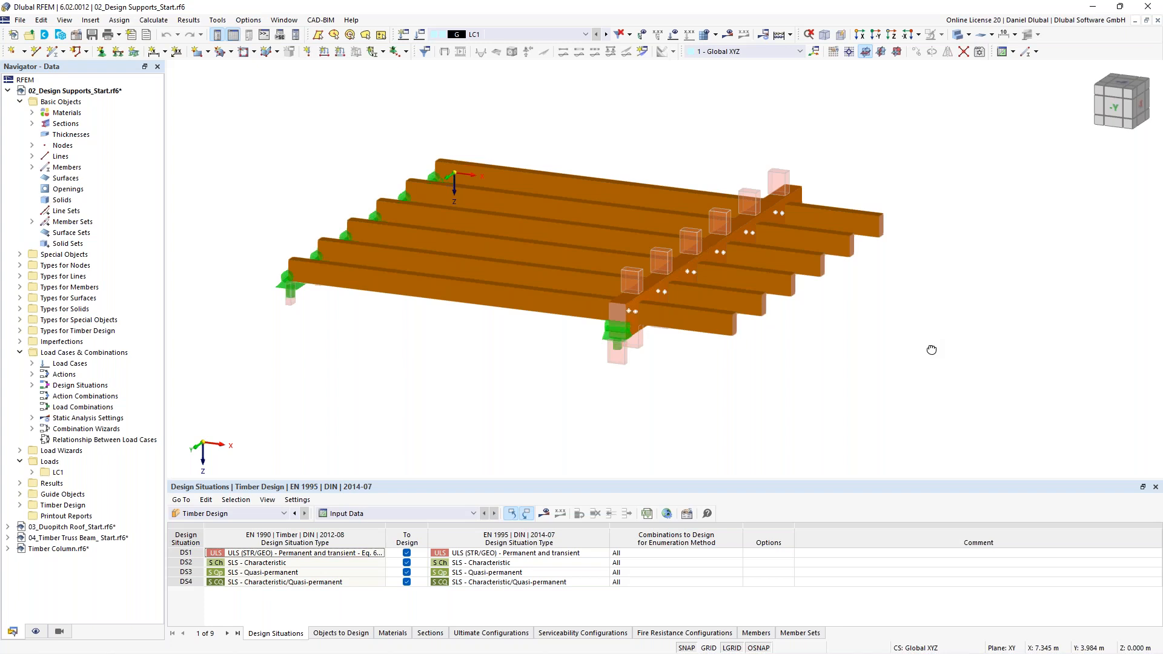
{"action": "middle_click_drag", "start_coordinate": [931, 349], "coordinate": [410, 296], "text": "ctrl"}
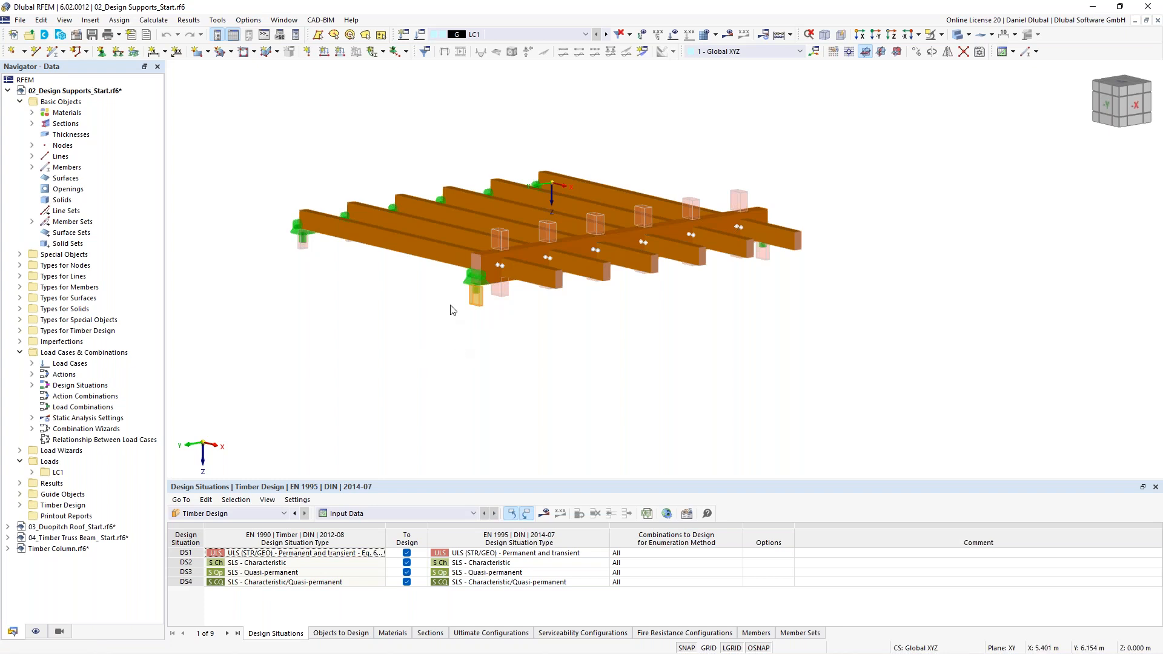
{"action": "middle_click_drag", "start_coordinate": [353, 273], "coordinate": [484, 329]}
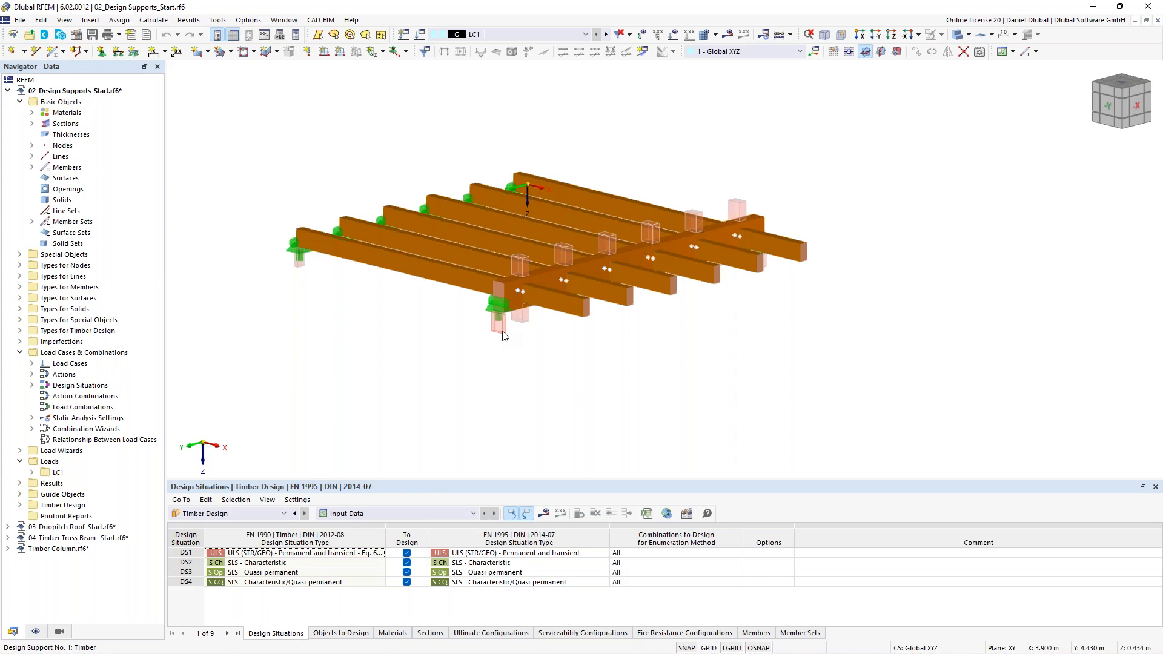
- Examine the design support at the main beam's end, and the beam's assigned design supports and deflection analysis settings
{"action": "double_click", "coordinate": [503, 336]}
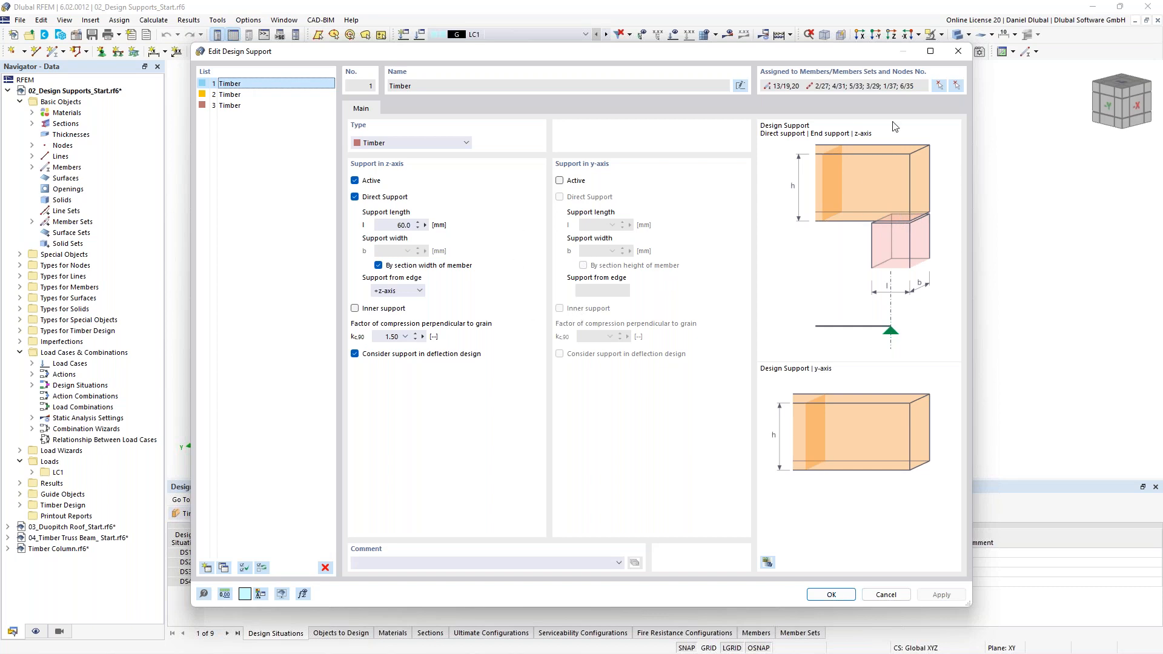
{"action": "left_click", "coordinate": [957, 51]}
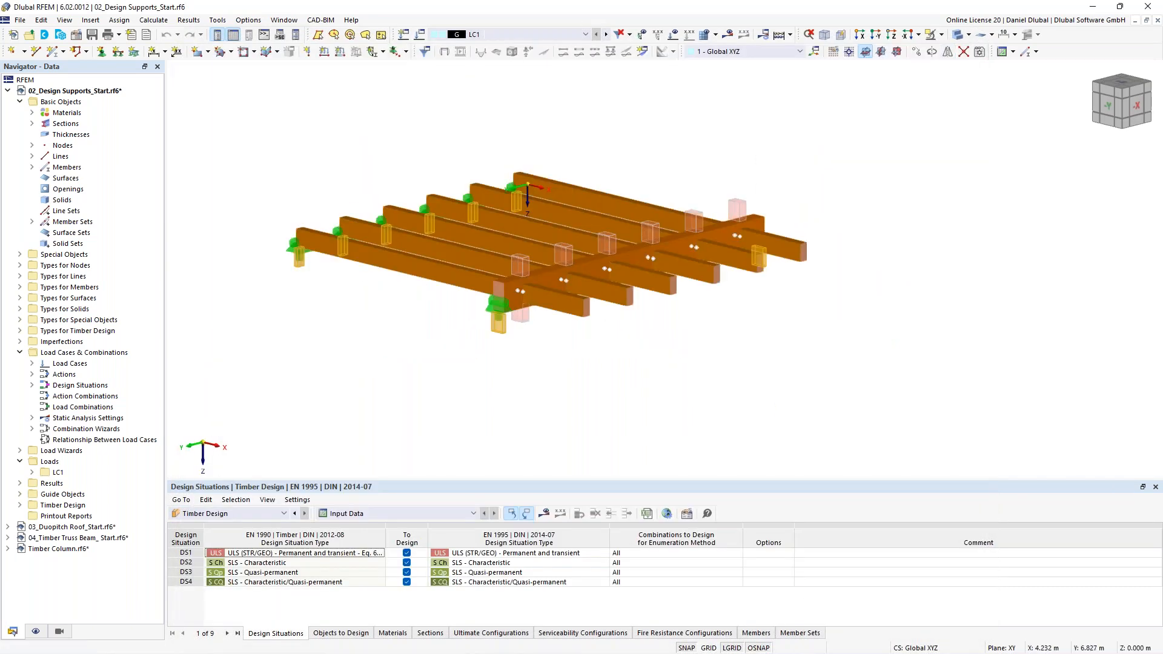
{"action": "middle_click_drag", "start_coordinate": [393, 338], "coordinate": [521, 307], "text": "ctrl"}
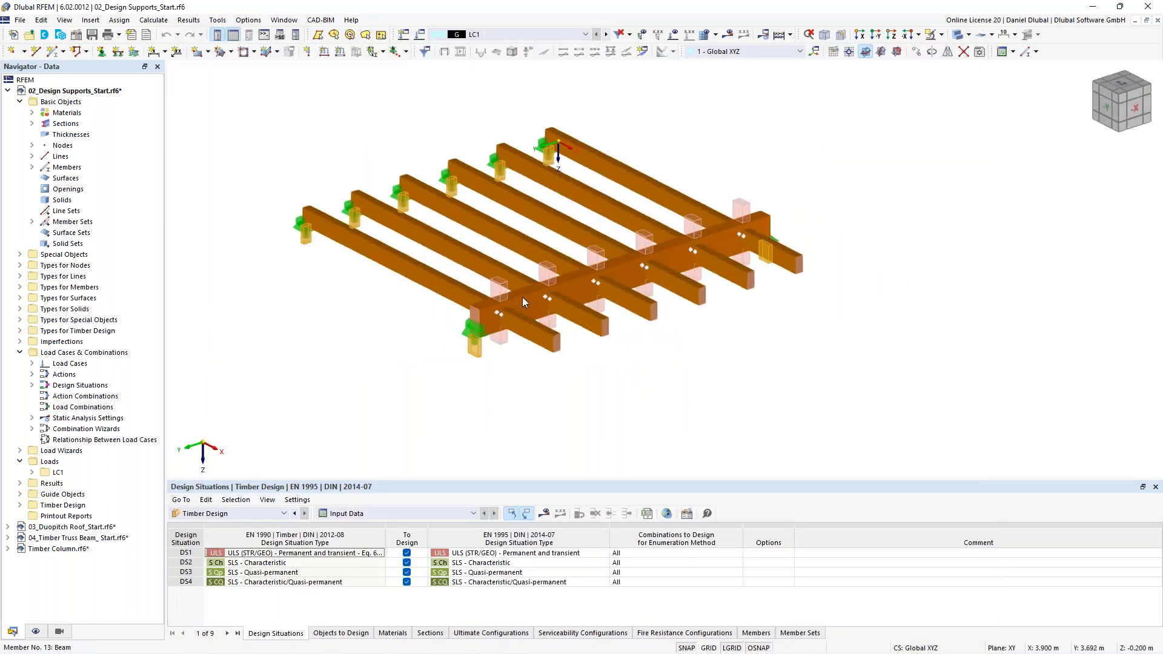
{"action": "double_click", "coordinate": [522, 297]}
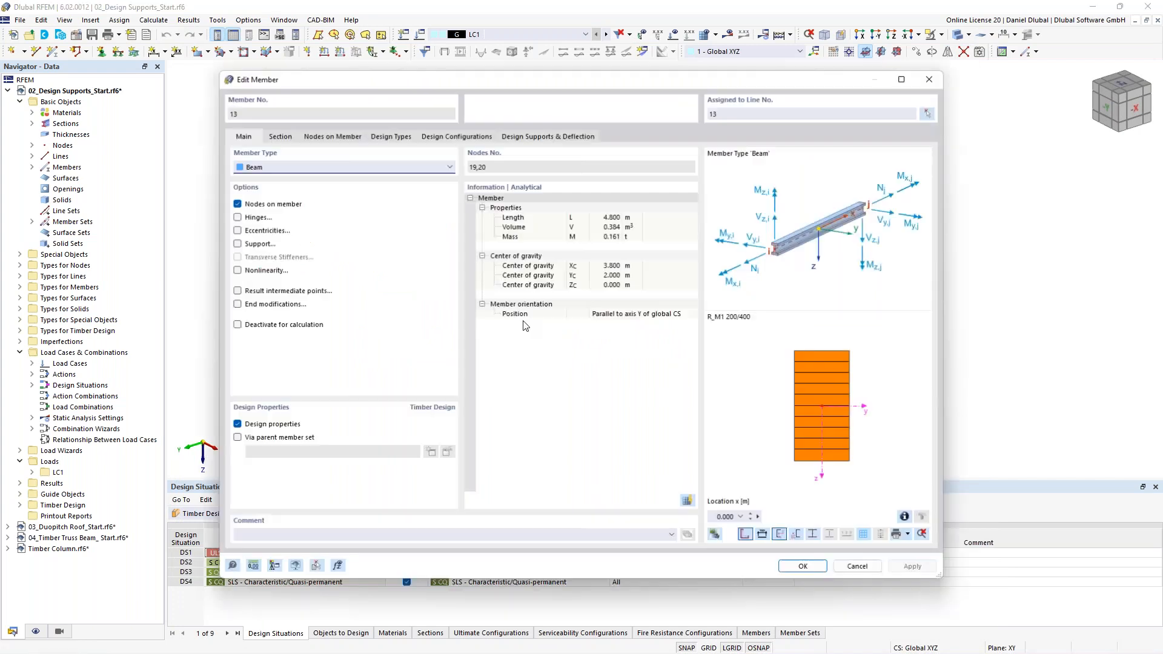
{"action": "left_click", "coordinate": [356, 137]}
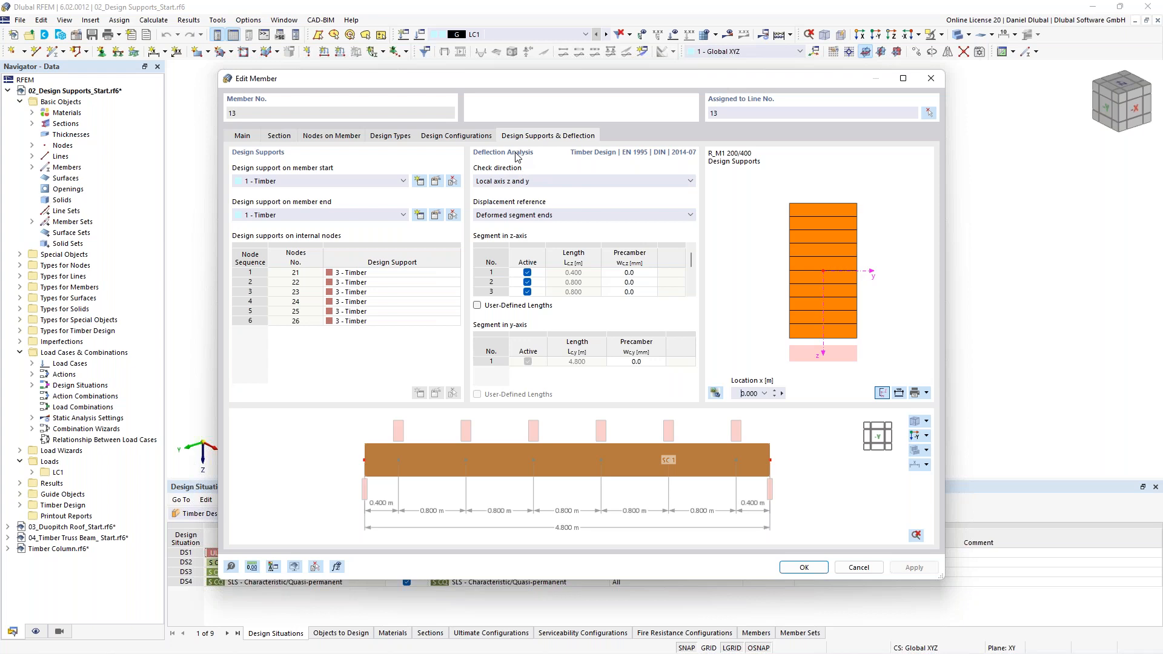
{"action": "mouse_move", "coordinate": [691, 260]}
{"action": "left_mouse_down"}
{"action": "mouse_move", "coordinate": [693, 289]}
{"action": "mouse_move", "coordinate": [692, 251]}
{"action": "left_mouse_up"}
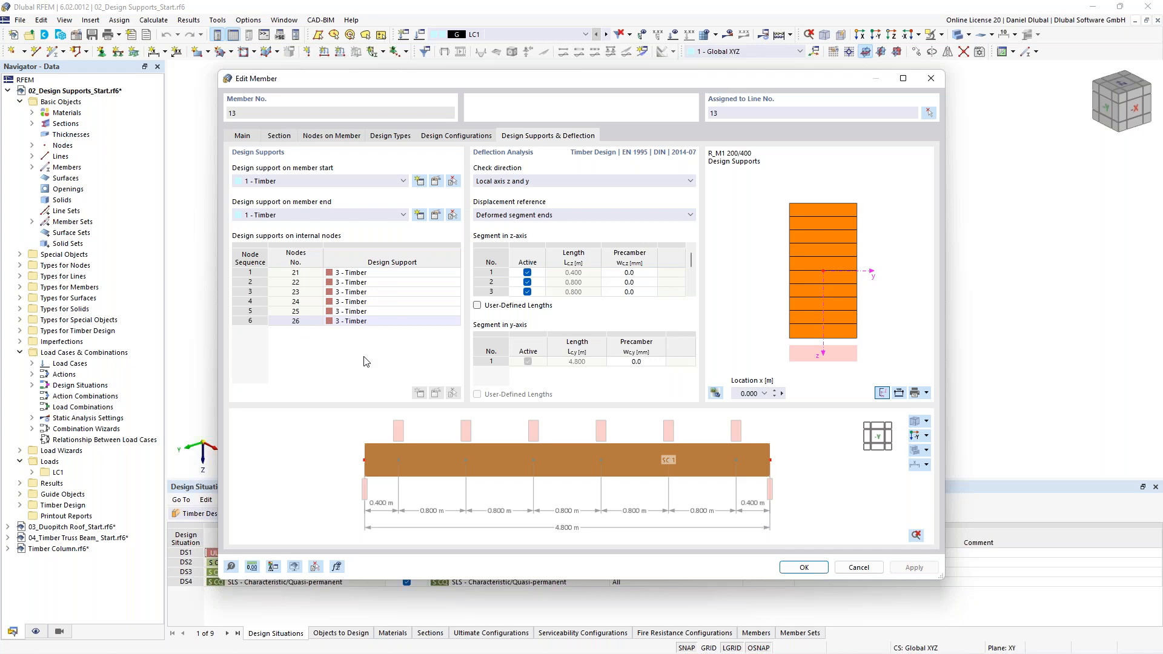
{"action": "left_click", "coordinate": [930, 87]}
- Run the Timber Design calculation for the joist and main beam model
{"action": "middle_click_drag", "start_coordinate": [354, 125], "coordinate": [400, 157]}
{"action": "left_click", "coordinate": [790, 35]}
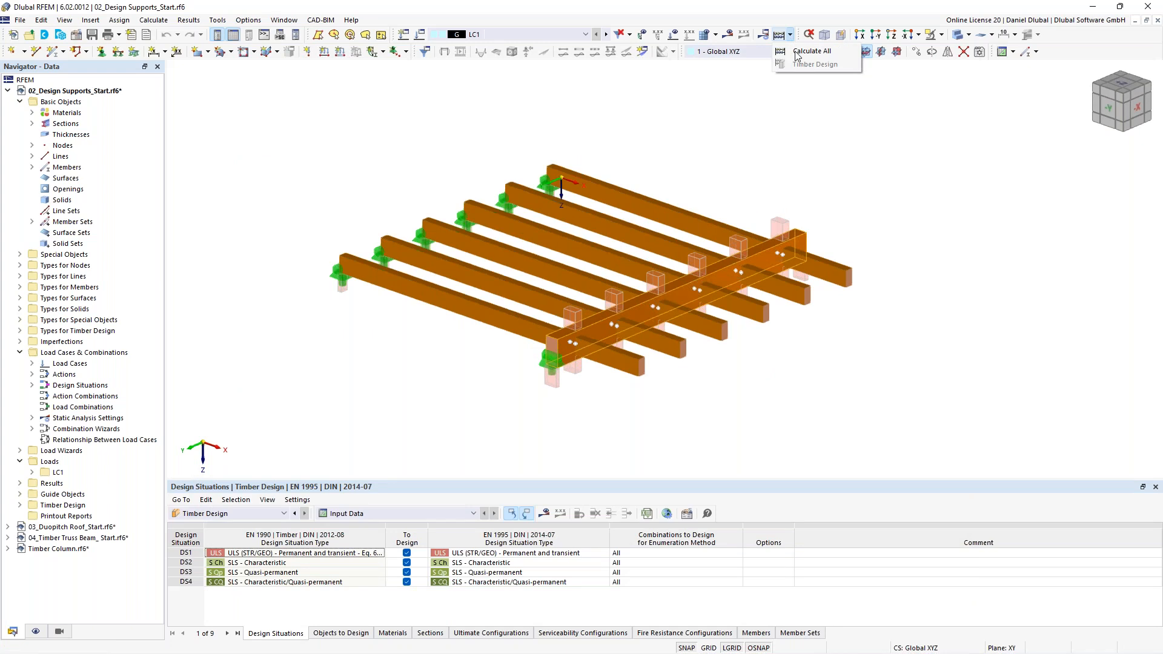
{"action": "left_click", "coordinate": [801, 65]}
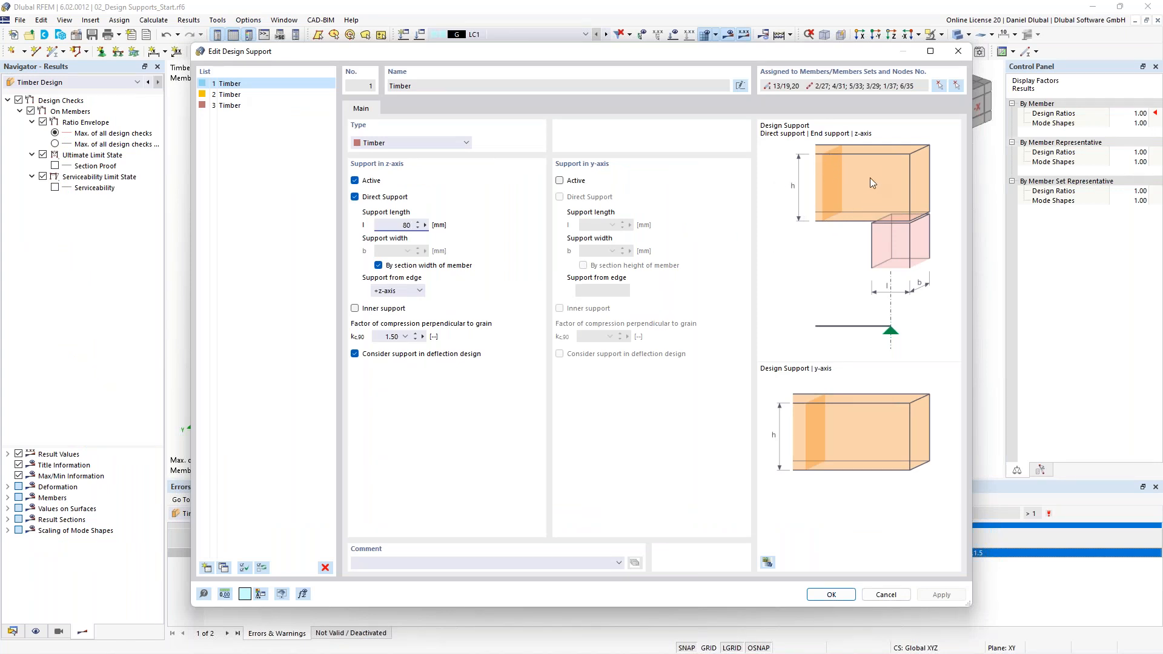
- Set the z-axis support length of design support 1 to 80 mm, accept deleting the results and rerun the Timber Design
{"action": "left_click", "coordinate": [834, 599]}
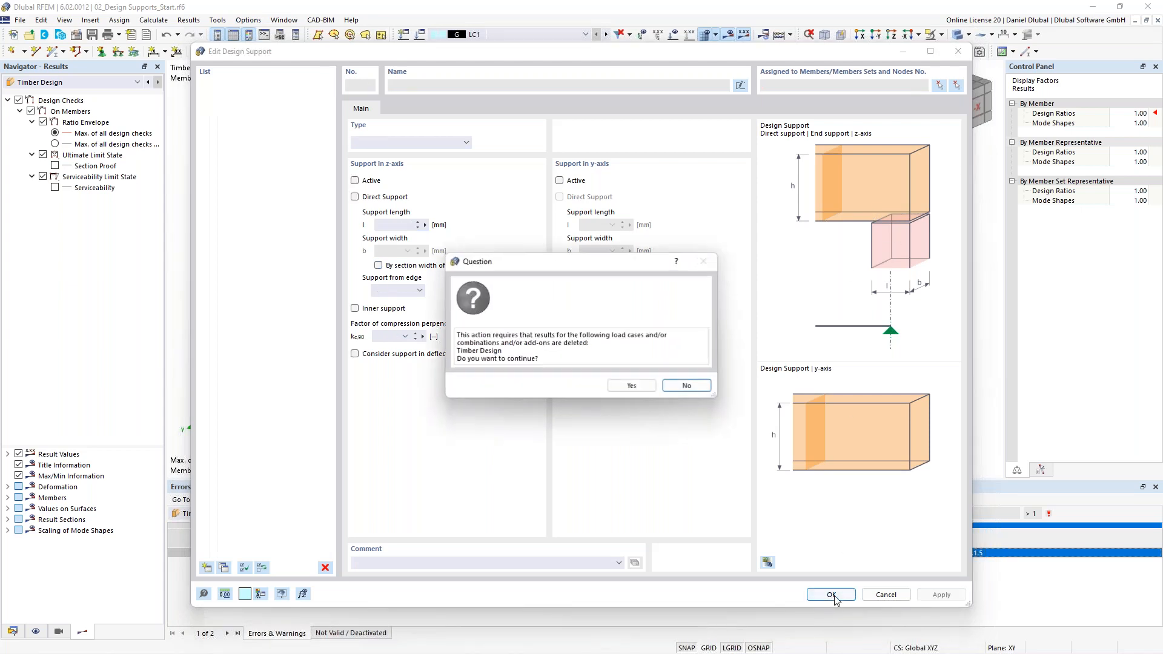
{"action": "left_click", "coordinate": [631, 386]}
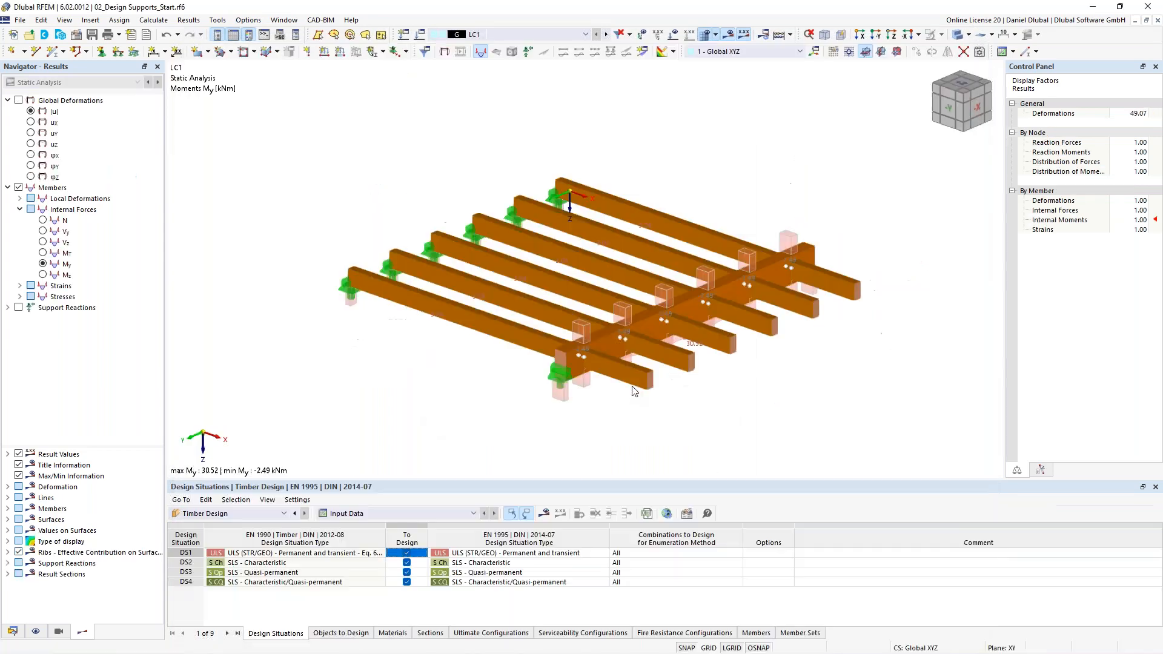
{"action": "left_click", "coordinate": [790, 34]}
{"action": "left_click", "coordinate": [797, 65]}
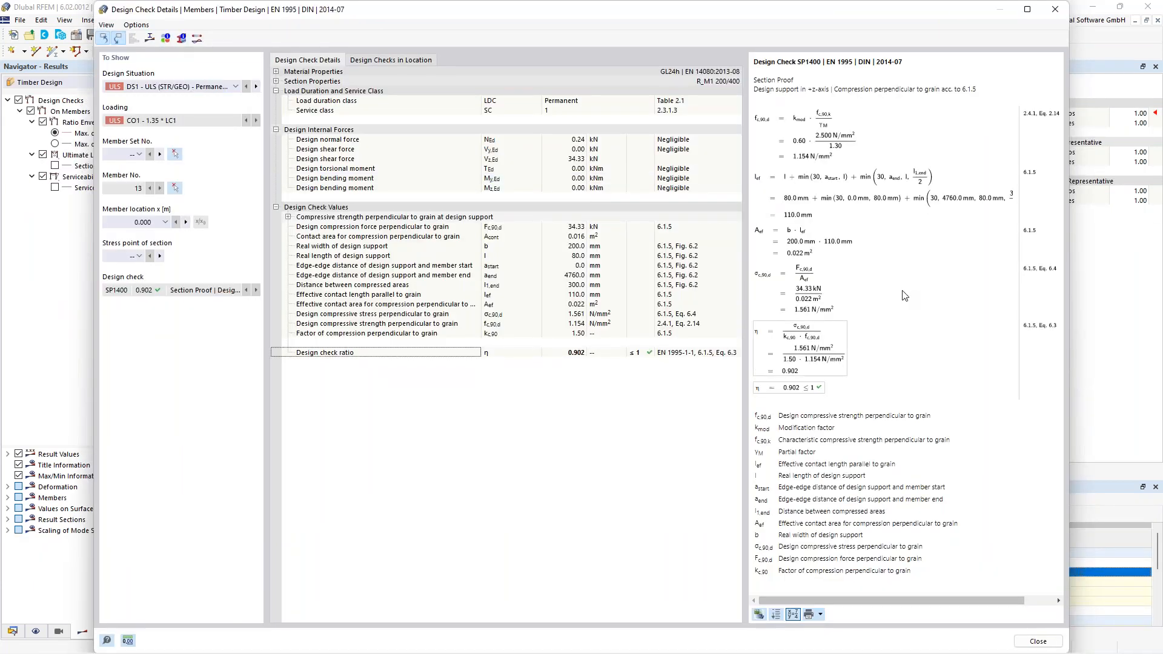
- Examine the SP1400 check details of member 13 for compression perpendicular to grain, including the effective contact length formula
{"action": "left_click_drag", "start_coordinate": [779, 464], "coordinate": [900, 469]}
{"action": "left_click", "coordinate": [902, 470]}
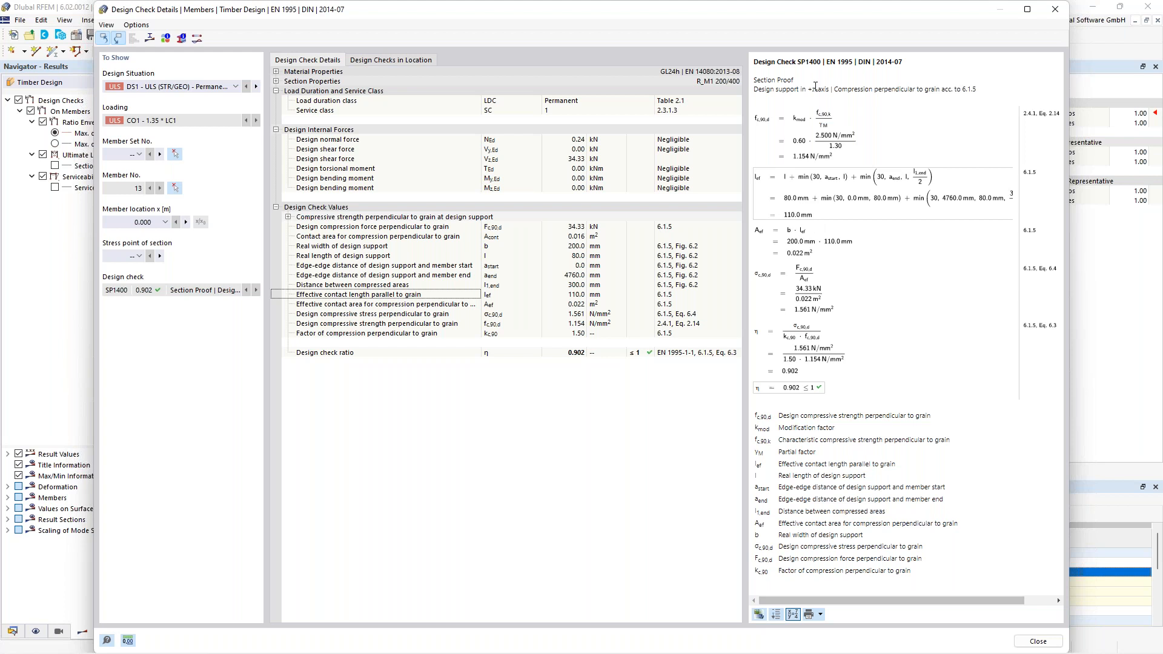
{"action": "left_click", "coordinate": [1054, 11]}
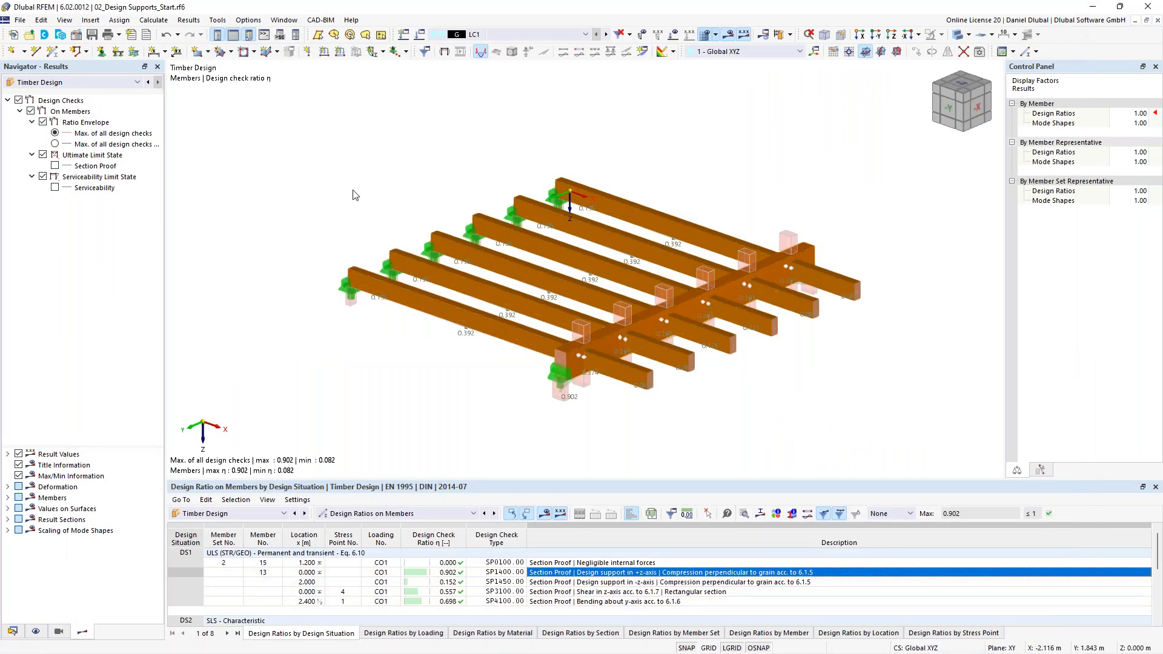
- Start a new local section reduction for the continuous member set 24,25, opened from joist member 24
{"action": "scroll", "coordinate": [355, 195], "scroll_direction": "down", "scroll_amount": 2}
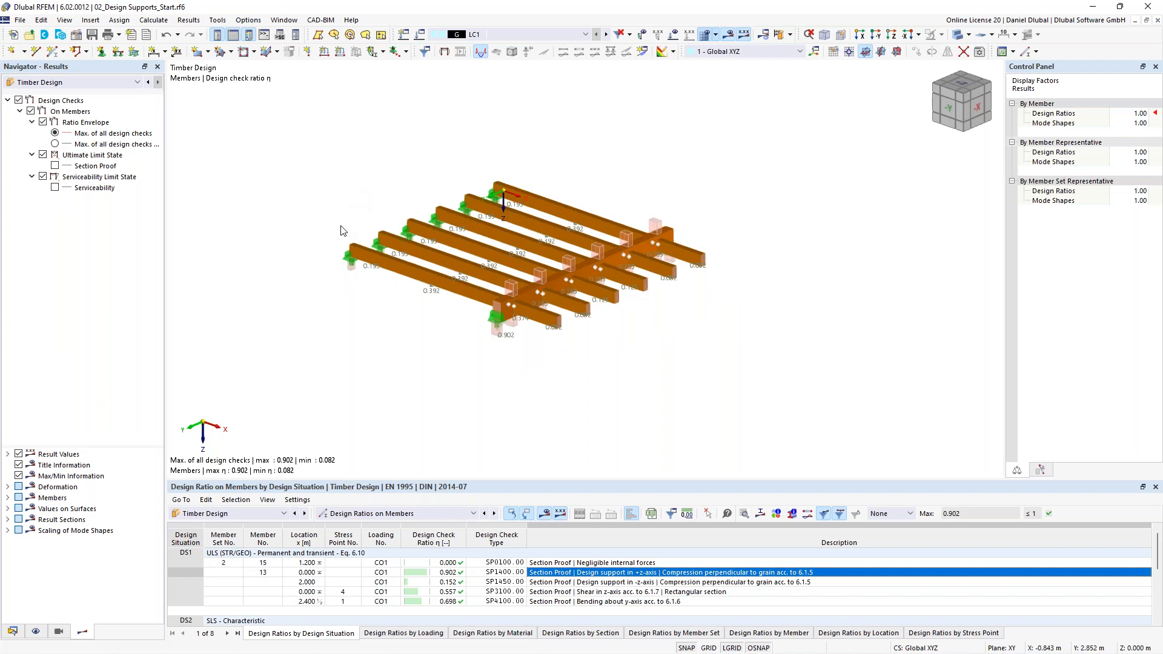
{"action": "scroll", "coordinate": [341, 231], "scroll_direction": "up", "scroll_amount": 2}
{"action": "middle_click_drag", "start_coordinate": [341, 231], "coordinate": [402, 189], "text": "ctrl"}
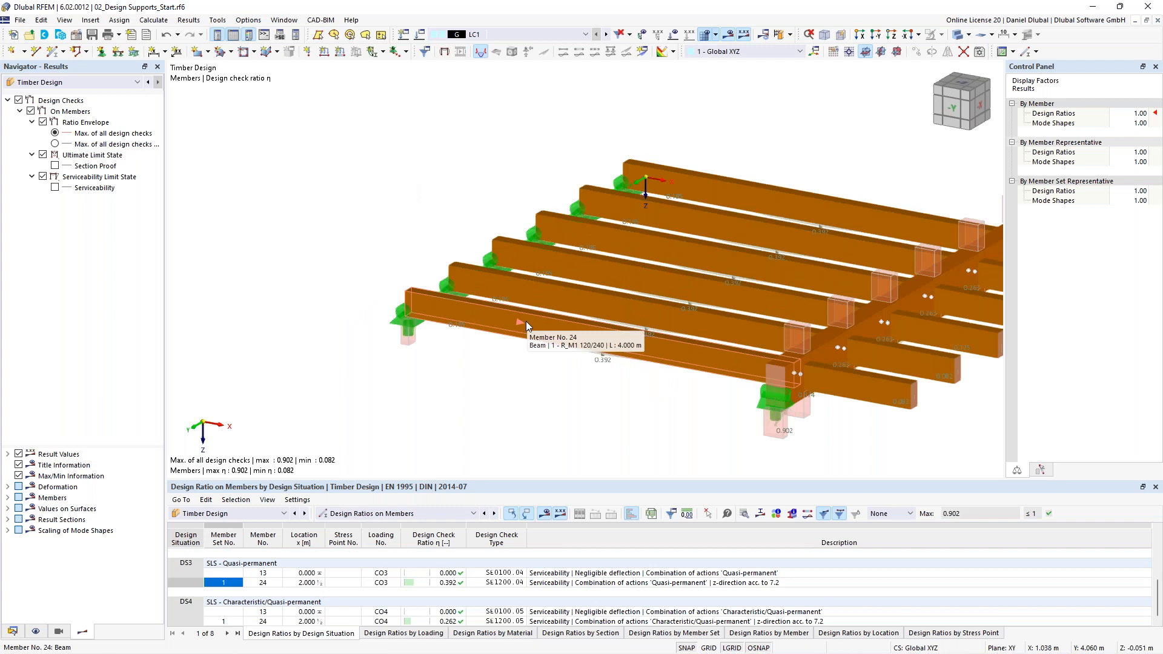
{"action": "double_click", "coordinate": [526, 321]}
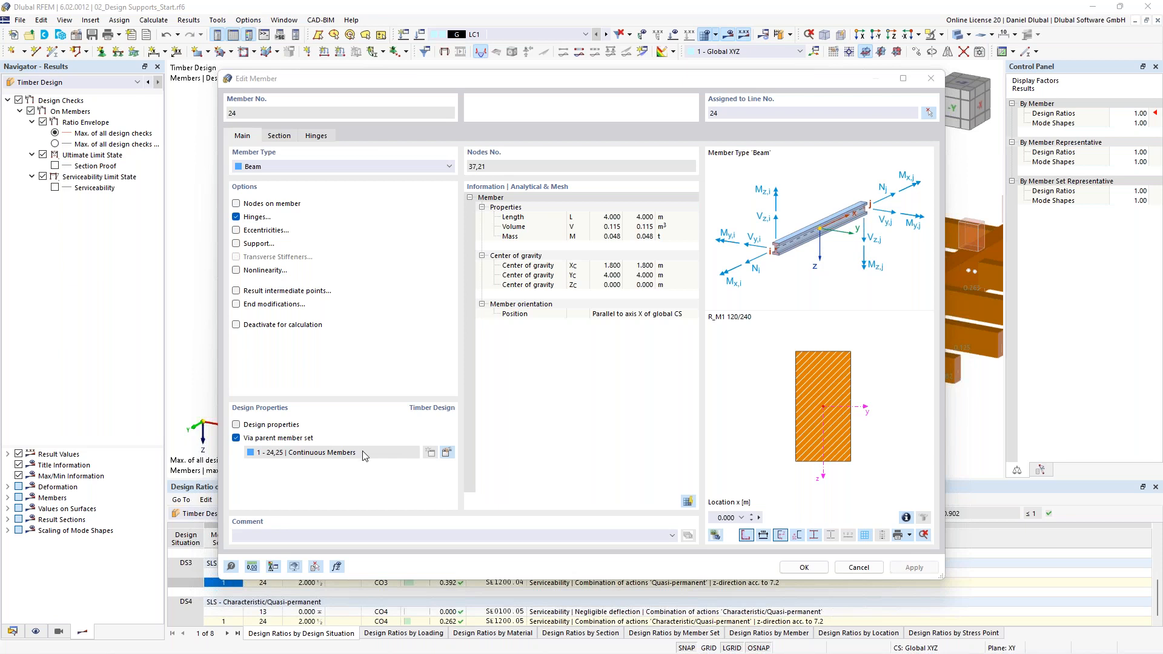
{"action": "left_click", "coordinate": [447, 455]}
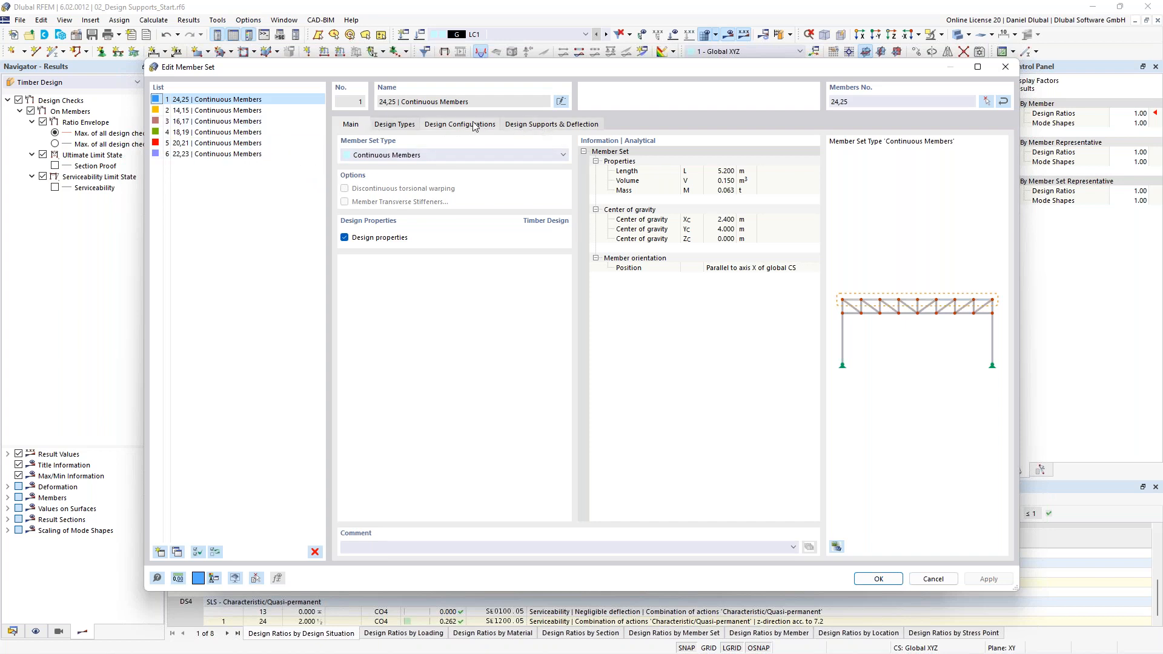
{"action": "left_click", "coordinate": [395, 124]}
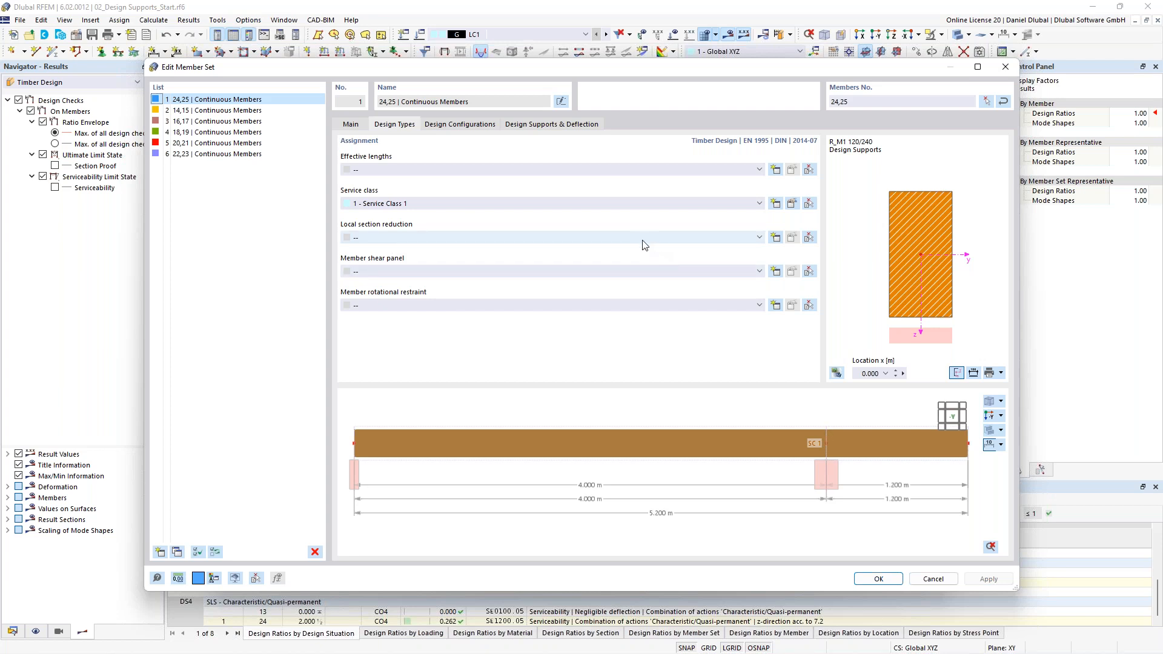
{"action": "left_click", "coordinate": [776, 238]}
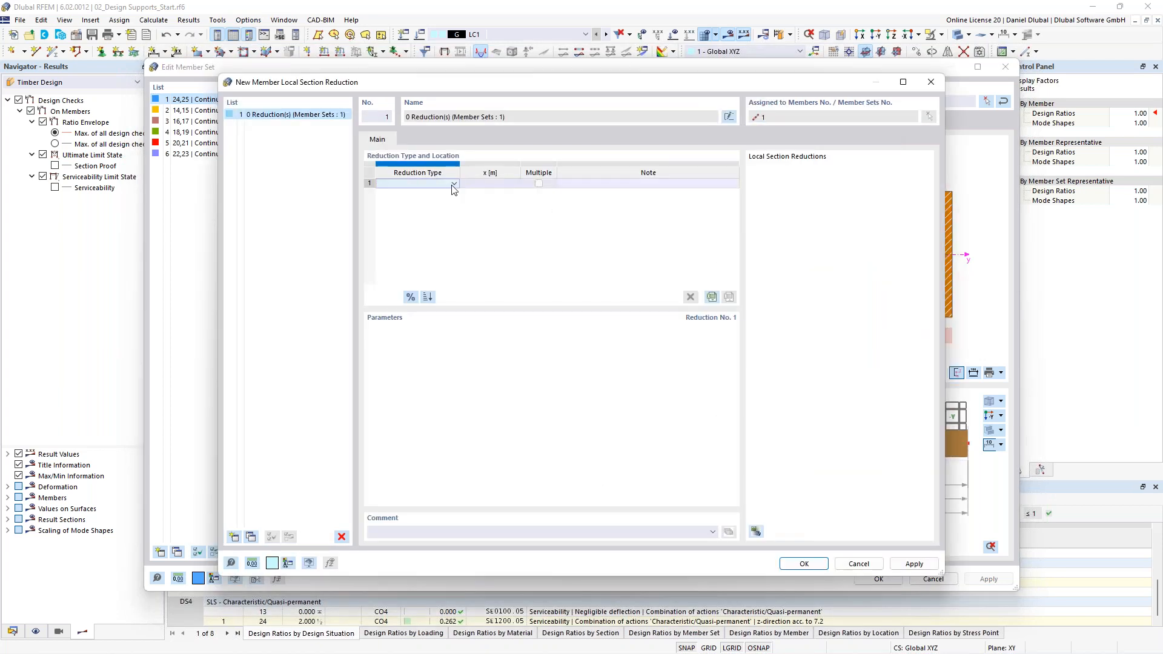
- Compare the Inner Notch and End Notch reduction types, and set the reduction type to Start Notch
{"action": "left_click", "coordinate": [450, 187]}
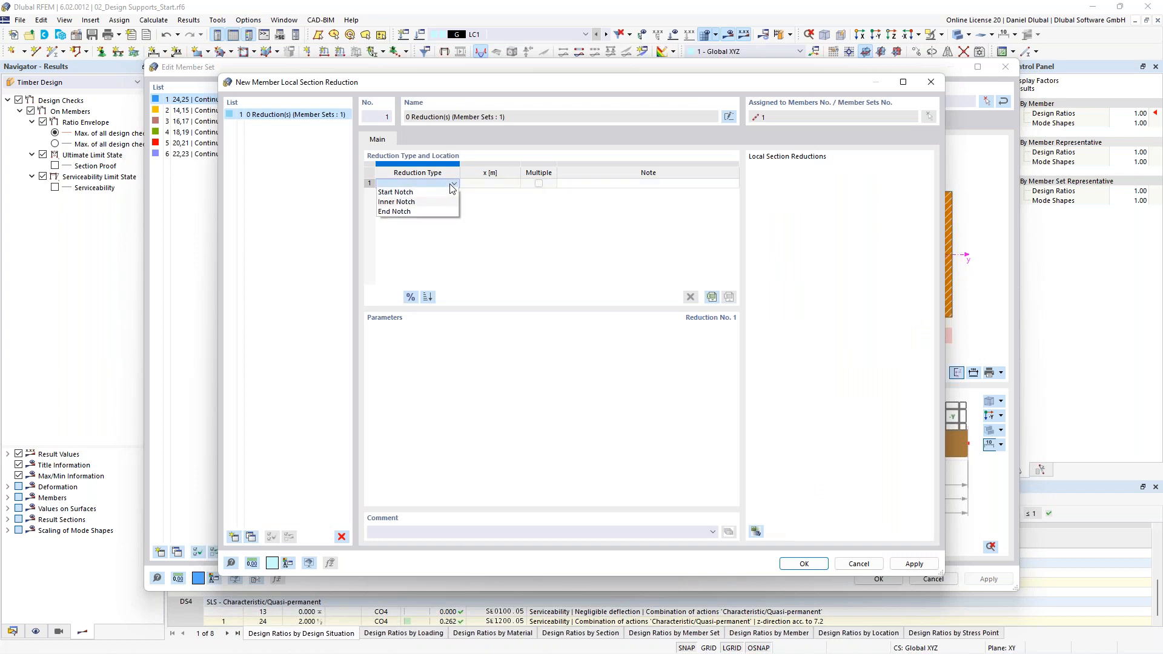
{"action": "left_click", "coordinate": [418, 204]}
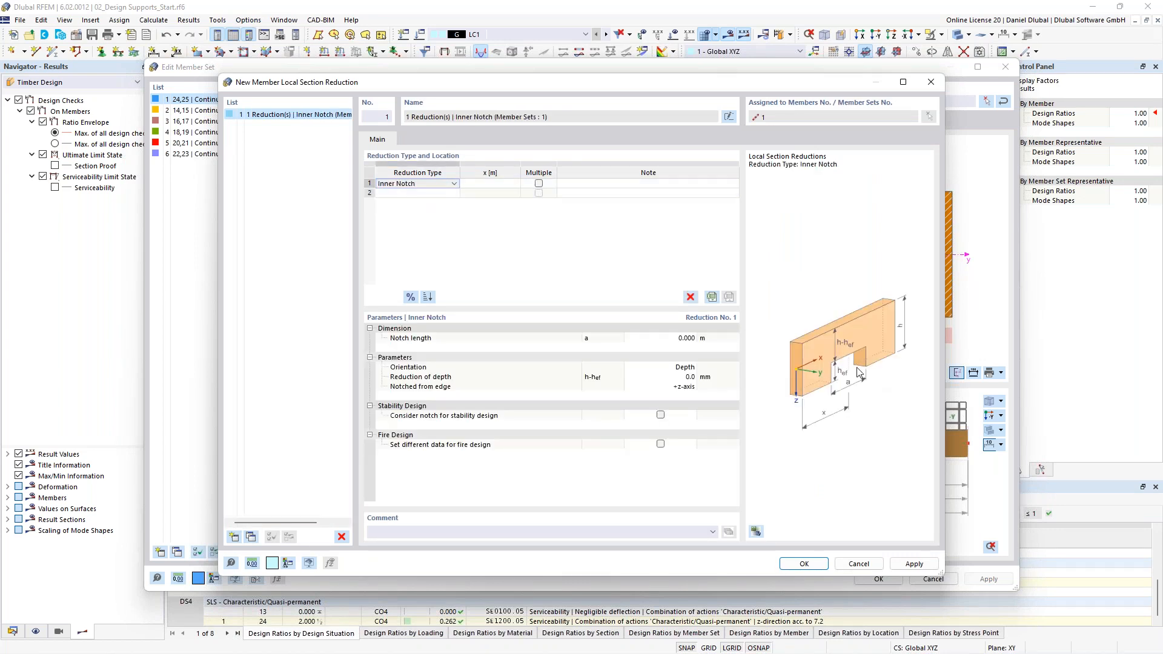
{"action": "left_click", "coordinate": [454, 183]}
{"action": "left_click", "coordinate": [400, 211]}
{"action": "left_click", "coordinate": [446, 186]}
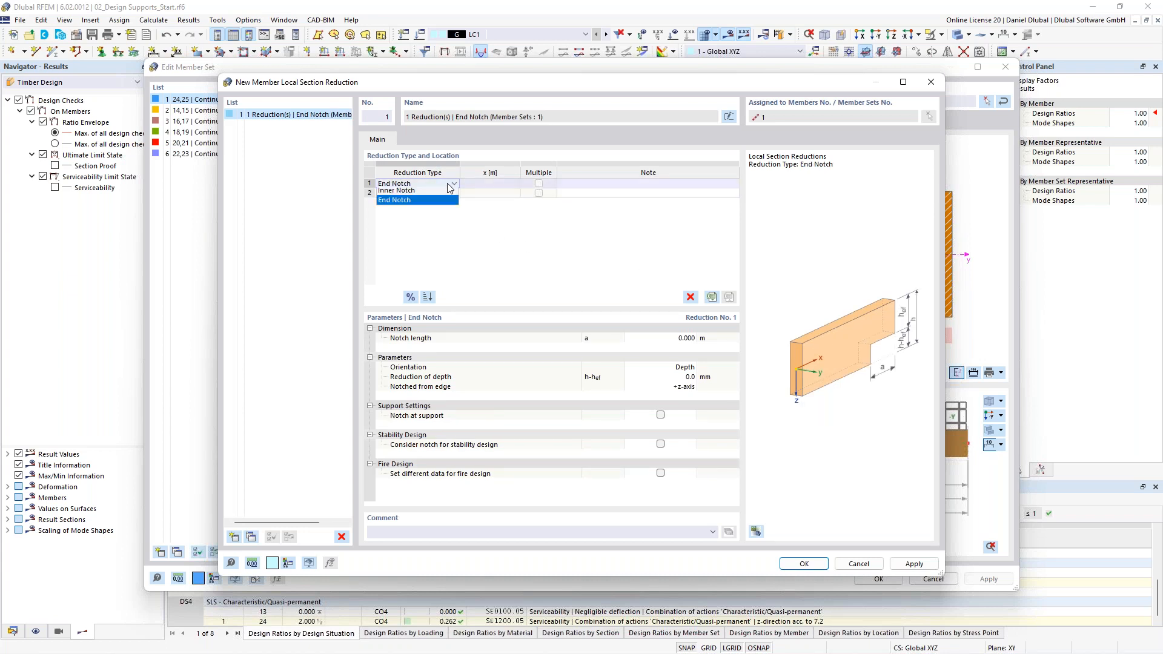
{"action": "left_click", "coordinate": [437, 195]}
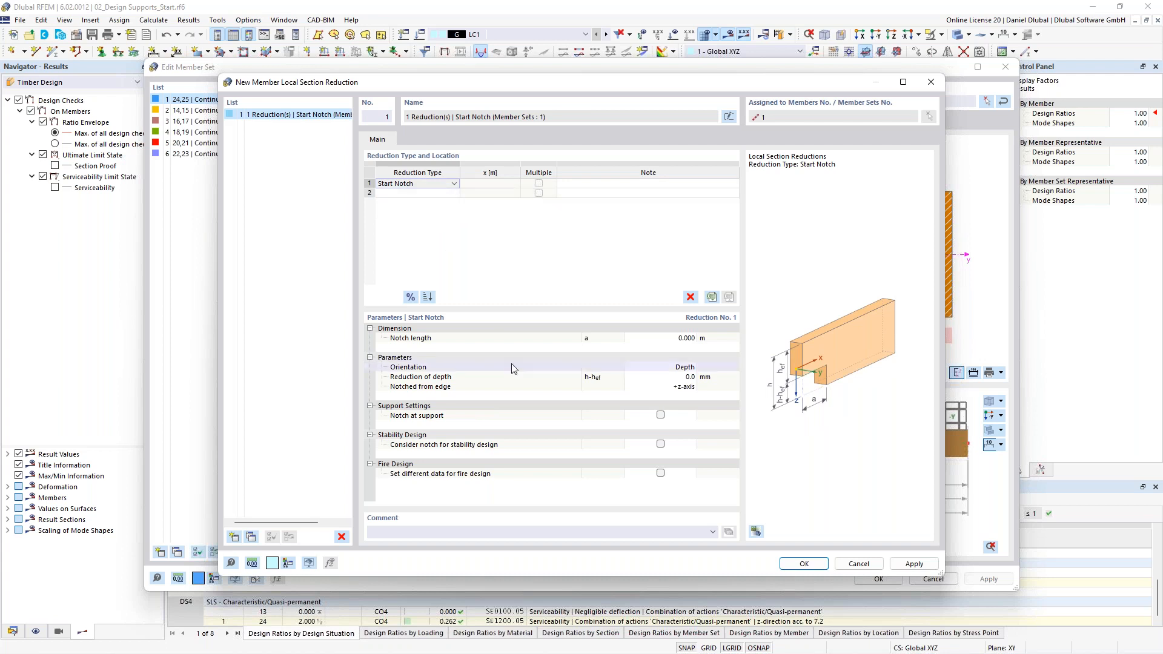
- Set the start notch's length to 0.04 m and its orientation to Depth
{"action": "left_click", "coordinate": [675, 338]}
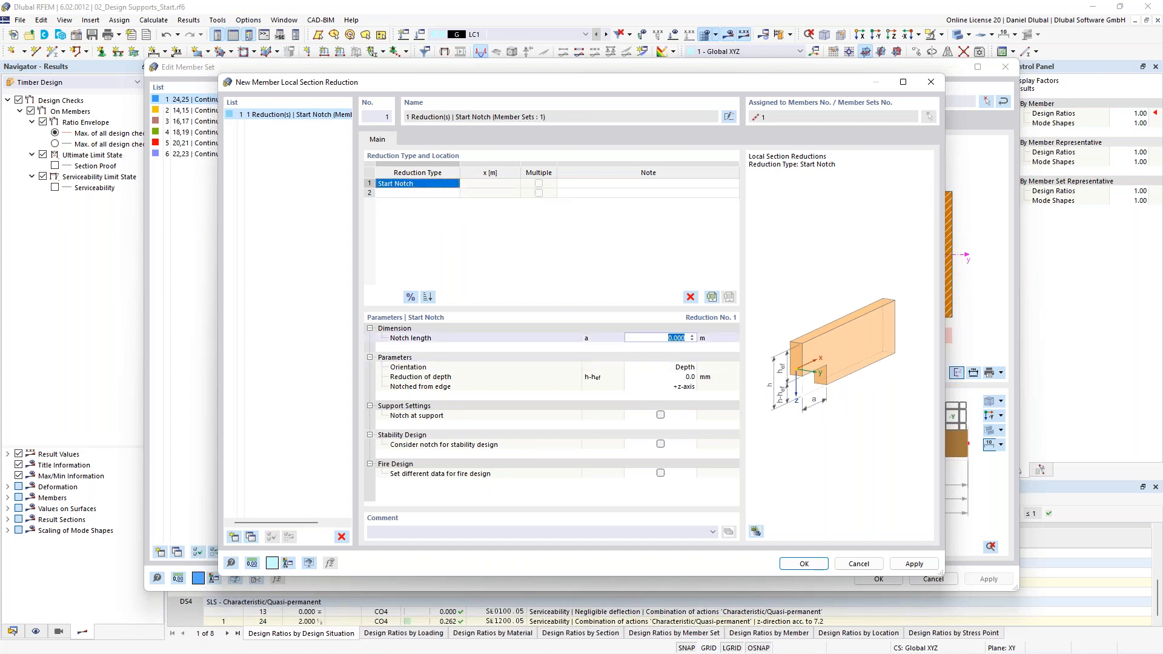
{"action": "type", "text": "0.04"}
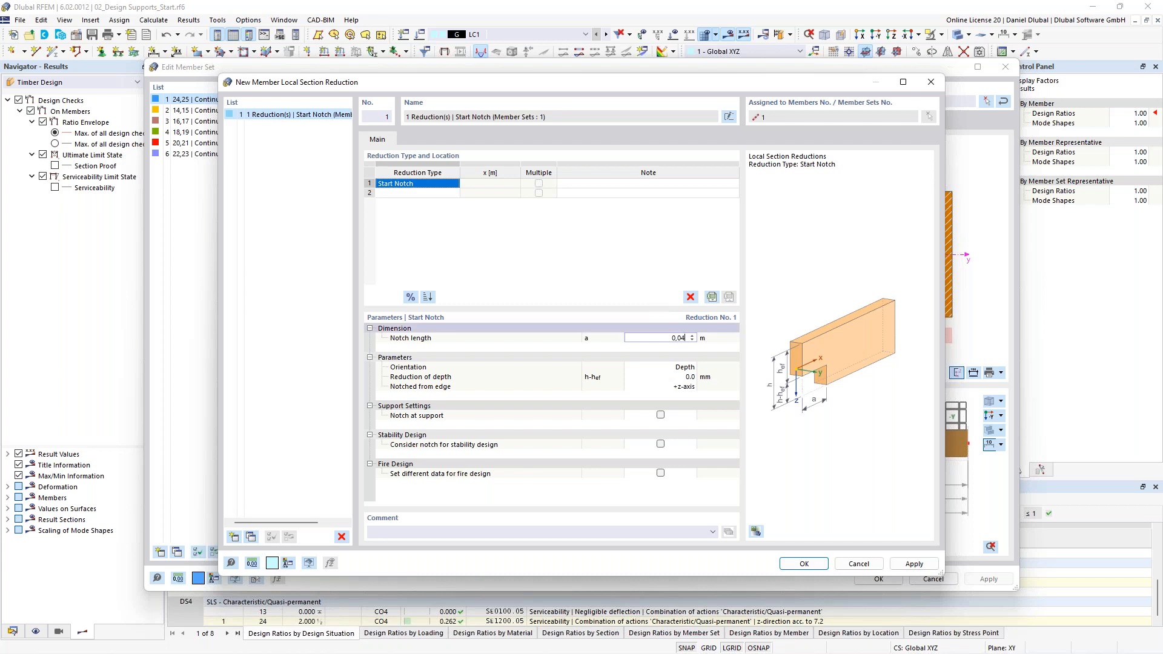
{"action": "left_click", "coordinate": [660, 367]}
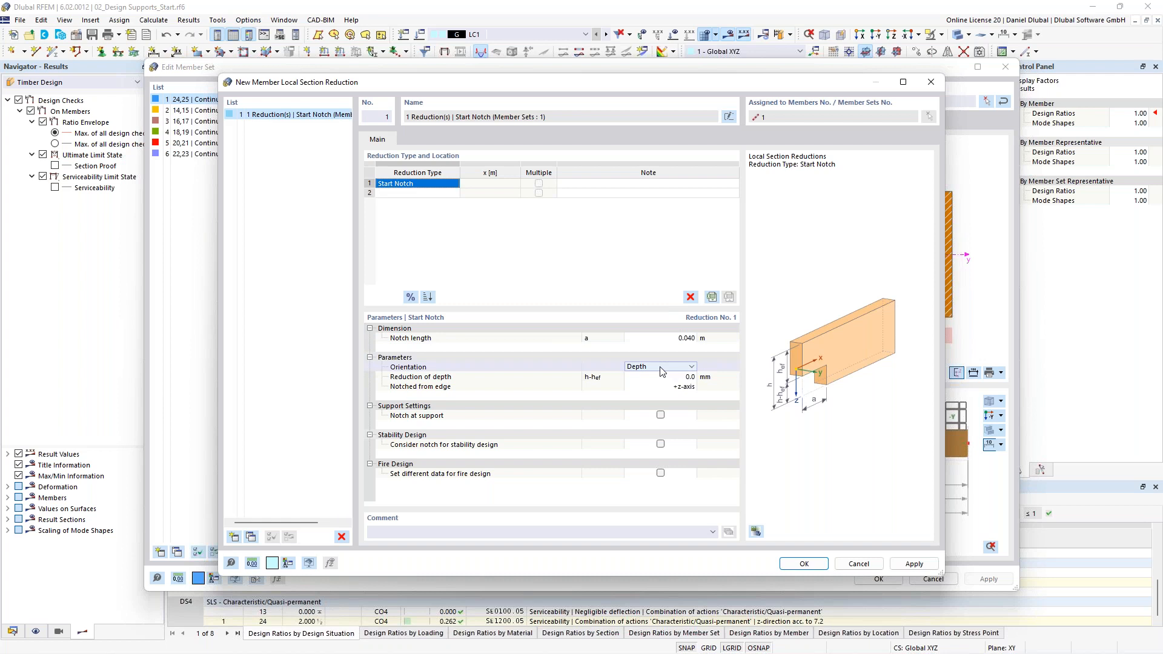
{"action": "left_click", "coordinate": [677, 367]}
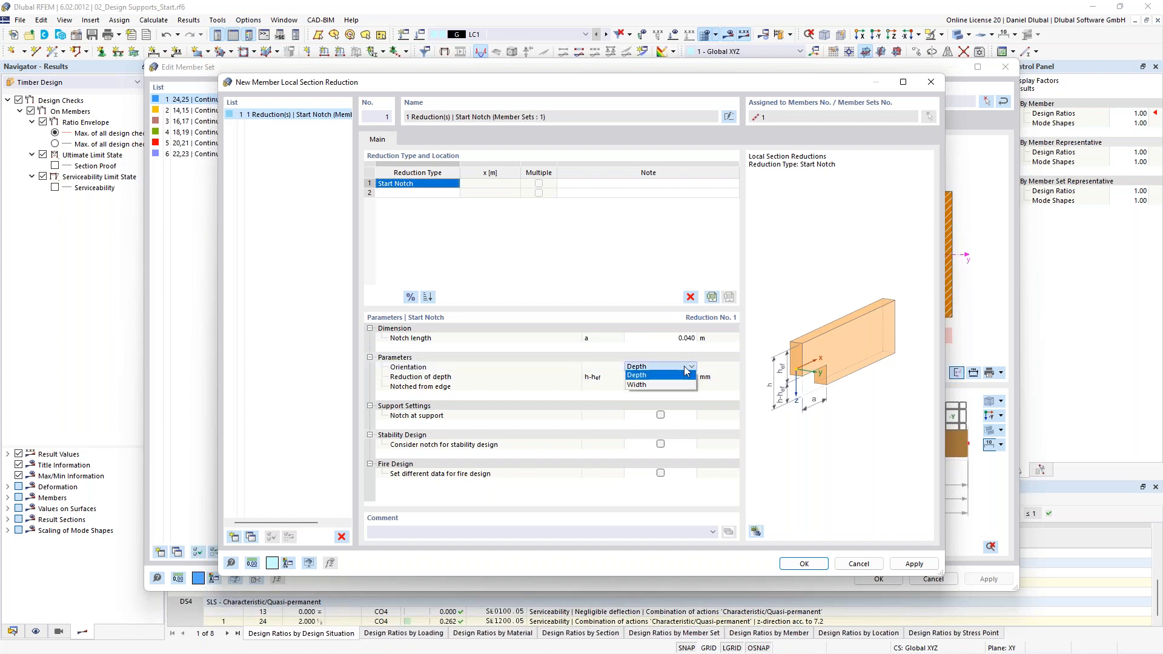
{"action": "left_click", "coordinate": [665, 378]}
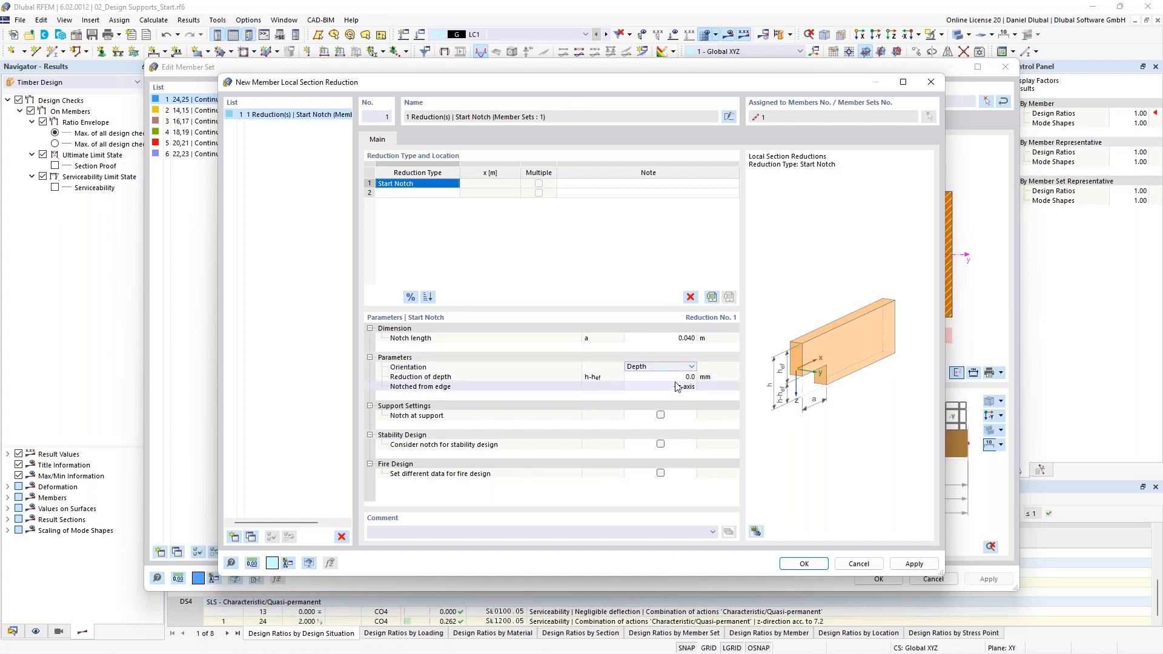
- Set the start notch's reduction of depth to 100 mm, enable notch at support, and save the reduction, accepting the deletion of results
{"action": "left_click", "coordinate": [680, 377]}
{"action": "left_click", "coordinate": [681, 376]}
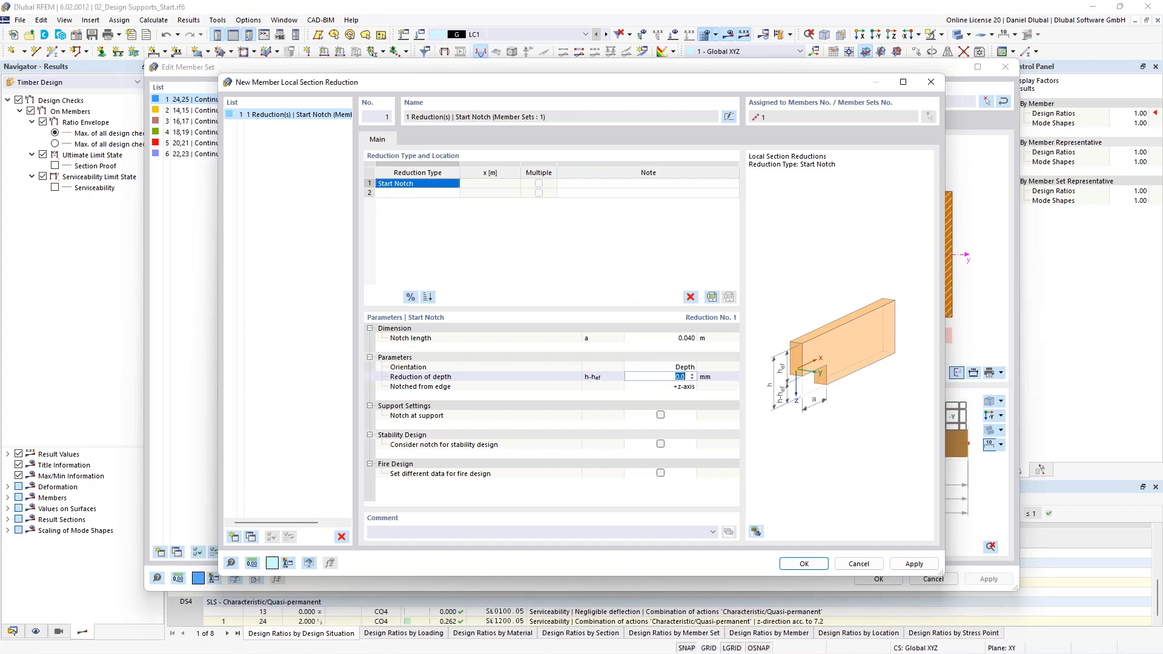
{"action": "type", "text": "100"}
{"action": "key", "text": "Return"}
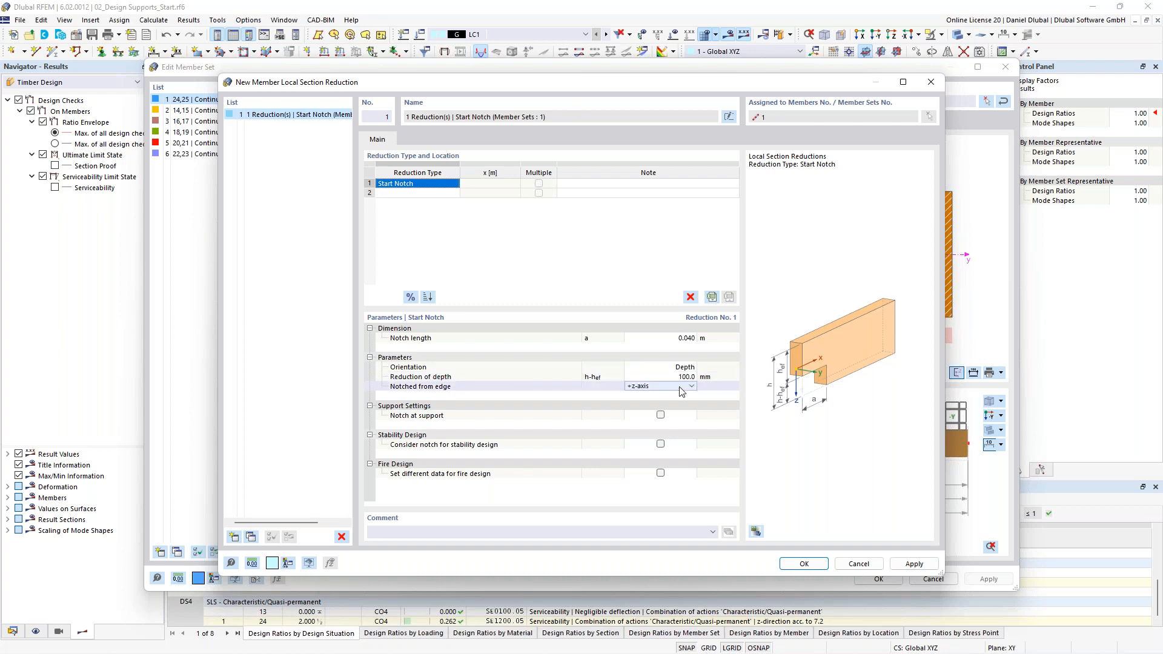
{"action": "left_click", "coordinate": [661, 415]}
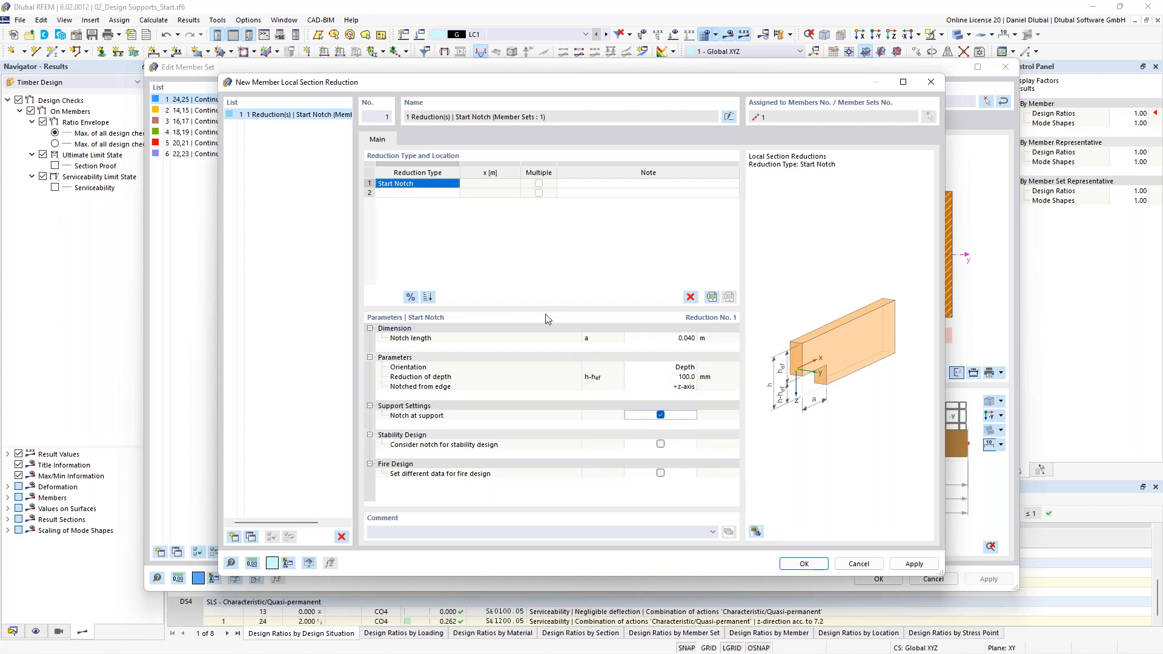
{"action": "left_click", "coordinate": [804, 563]}
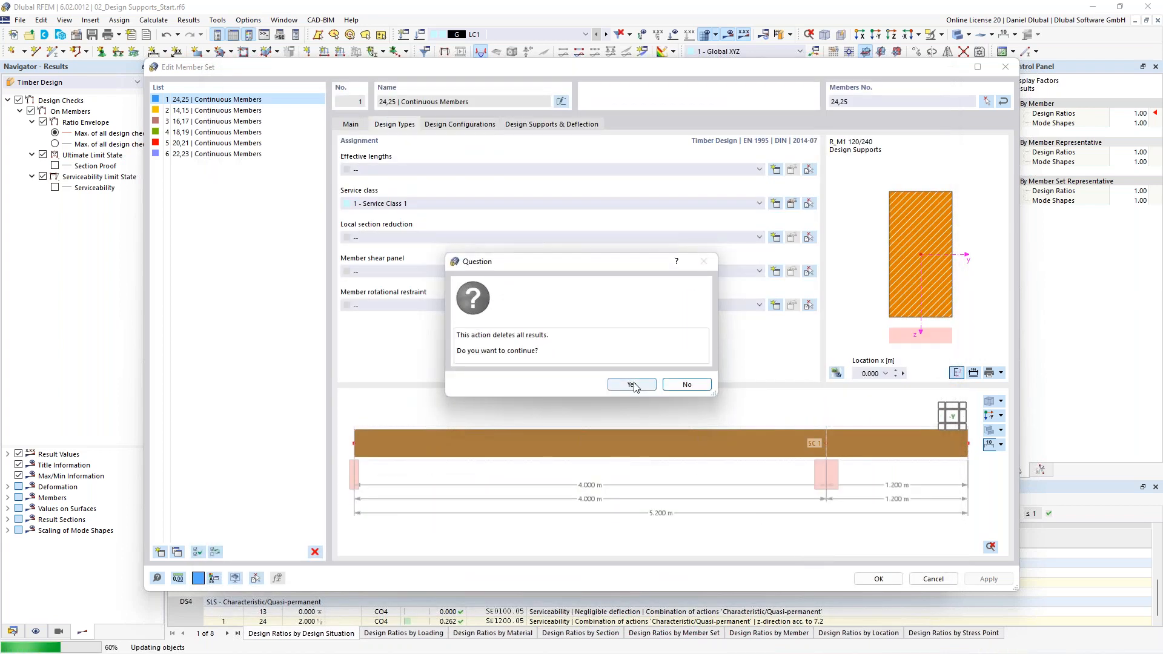
{"action": "left_click", "coordinate": [632, 386]}
- Inspect the notch and design supports in the member set preview, and apply the member set and member edits
{"action": "scroll", "coordinate": [345, 468], "scroll_direction": "up", "scroll_amount": 5}
{"action": "middle_click_drag", "start_coordinate": [411, 457], "coordinate": [505, 491]}
{"action": "scroll", "coordinate": [444, 435], "scroll_direction": "up", "scroll_amount": 1}
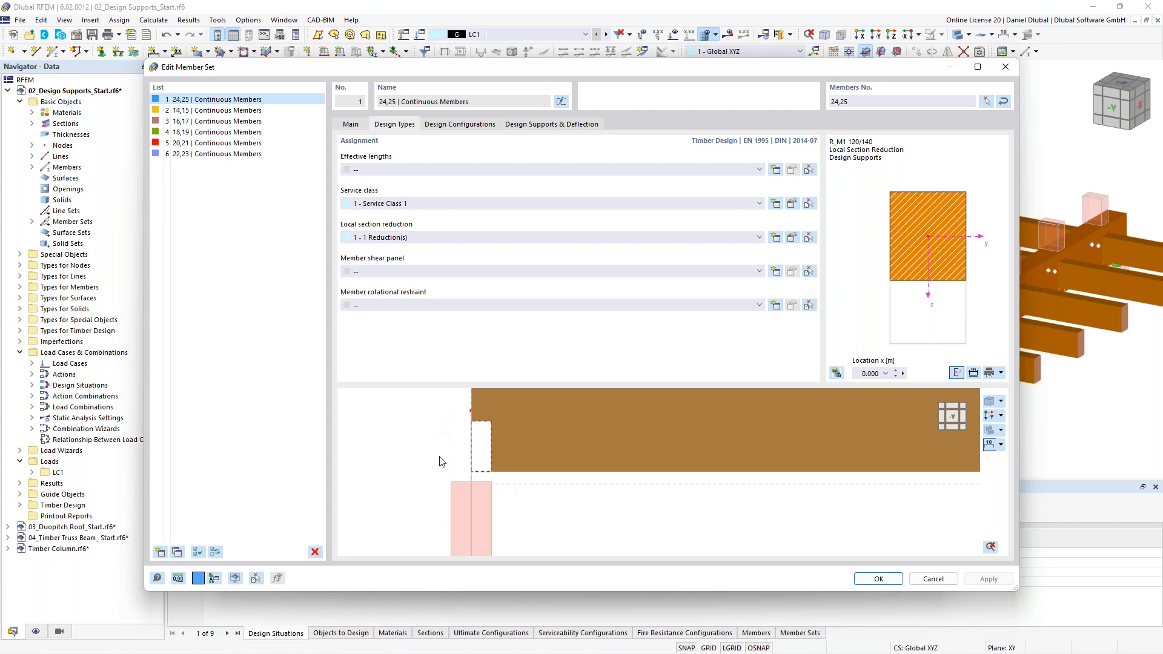
{"action": "scroll", "coordinate": [440, 458], "scroll_direction": "down", "scroll_amount": 1}
{"action": "scroll", "coordinate": [464, 489], "scroll_direction": "down", "scroll_amount": 3}
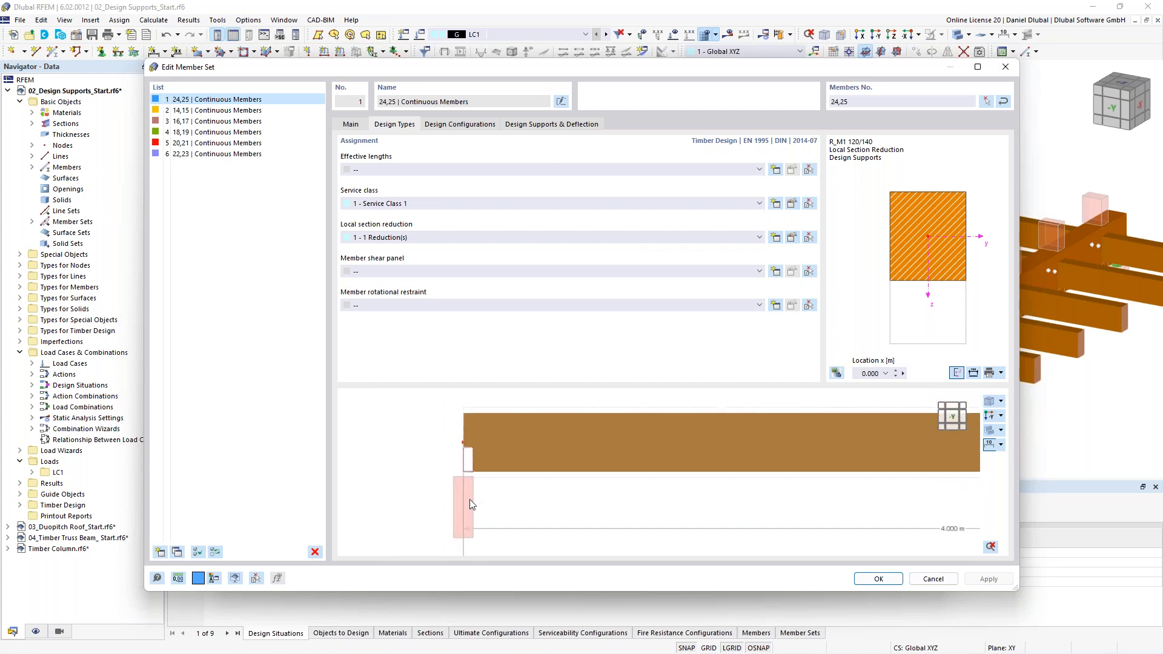
{"action": "middle_click_drag", "start_coordinate": [663, 407], "coordinate": [527, 373]}
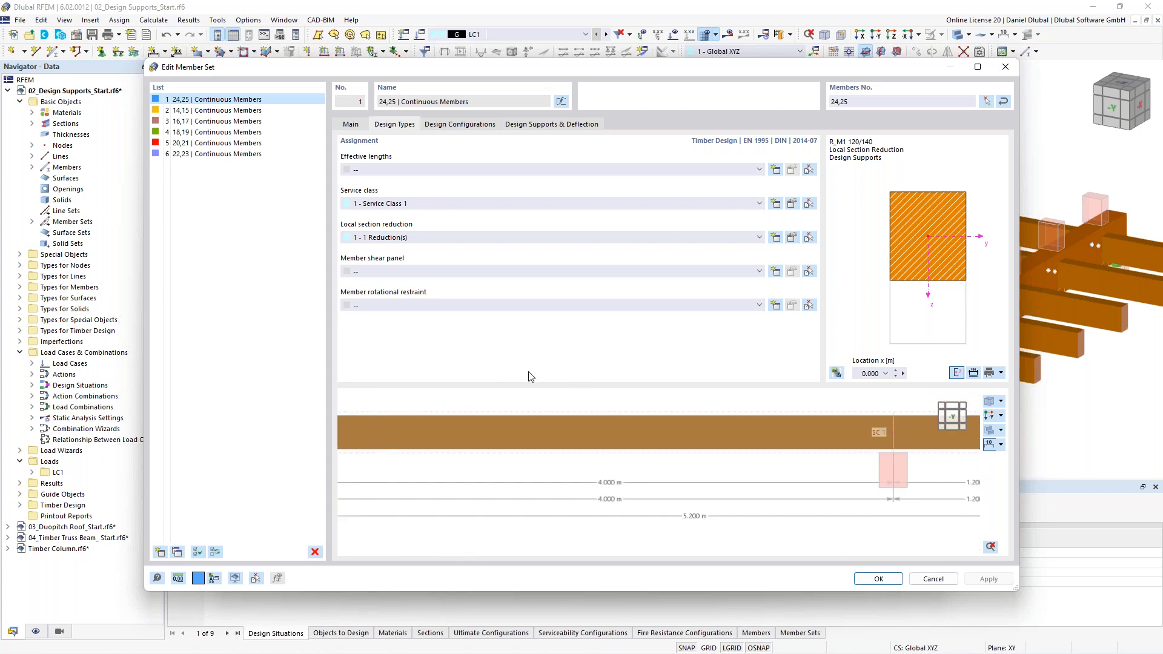
{"action": "scroll", "coordinate": [518, 403], "scroll_direction": "down", "scroll_amount": 2}
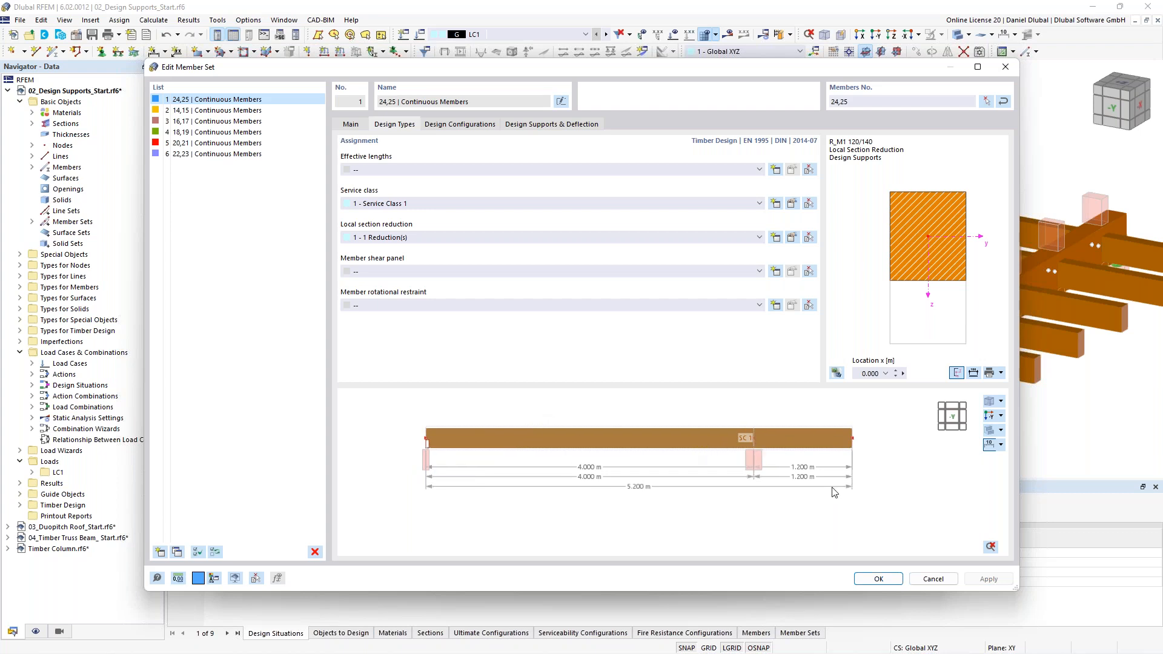
{"action": "left_click", "coordinate": [879, 579]}
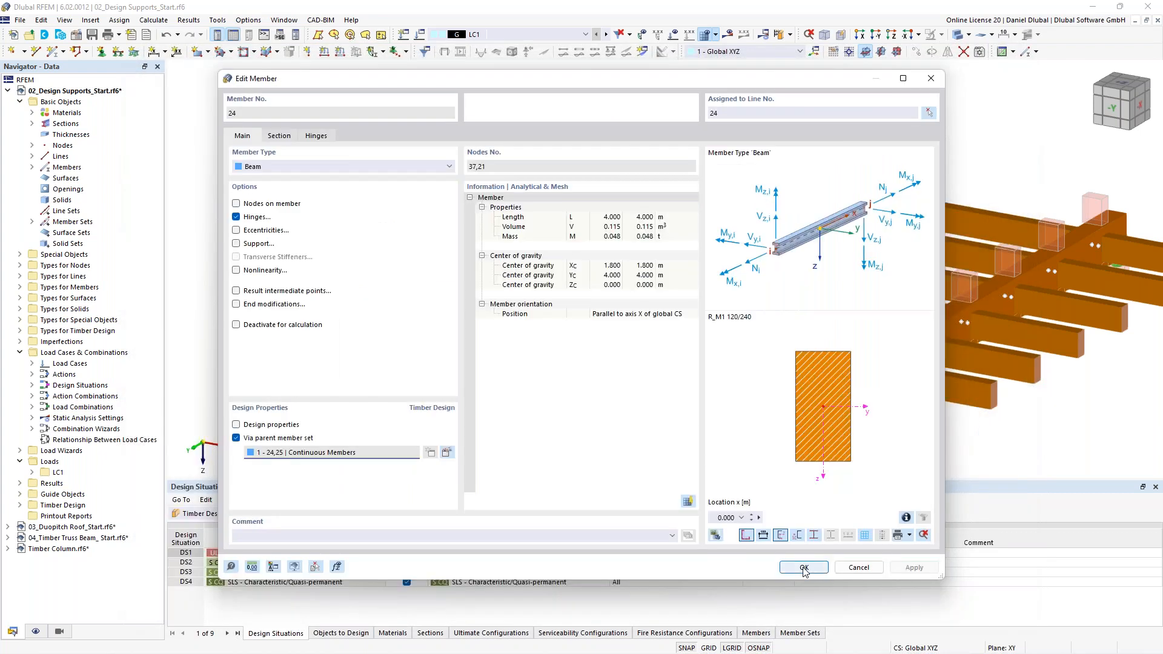
{"action": "left_click", "coordinate": [804, 568]}
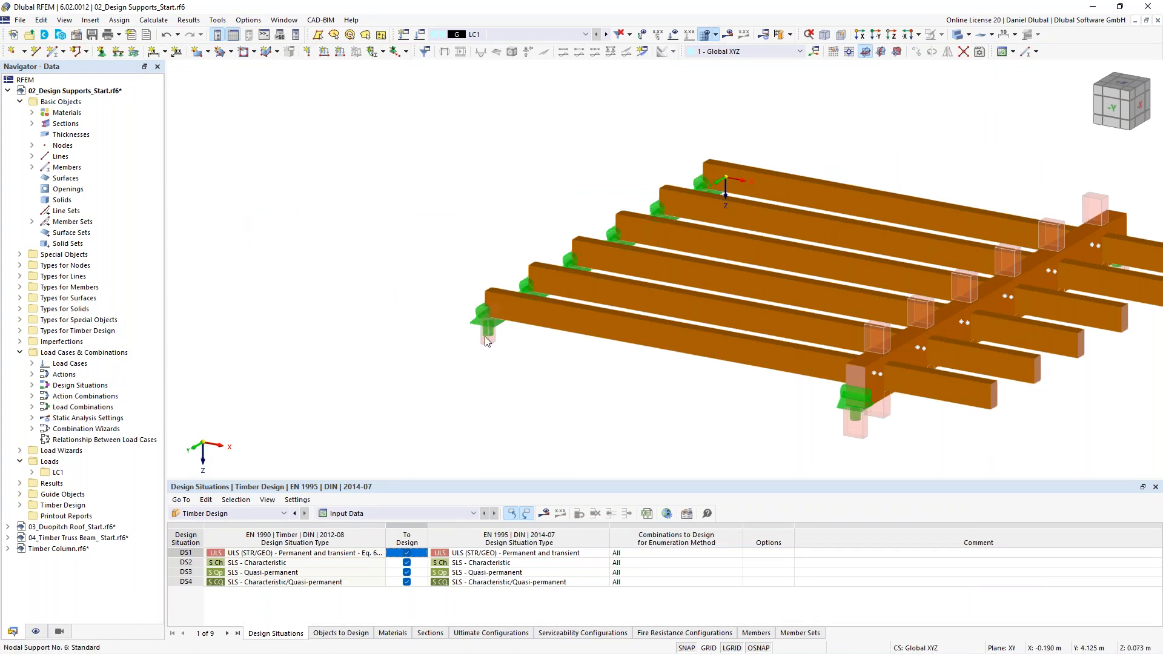
- Hide the nodal support at the notched joist's end and inspect the notch in the model
{"action": "scroll", "coordinate": [488, 314], "scroll_direction": "up", "scroll_amount": 3}
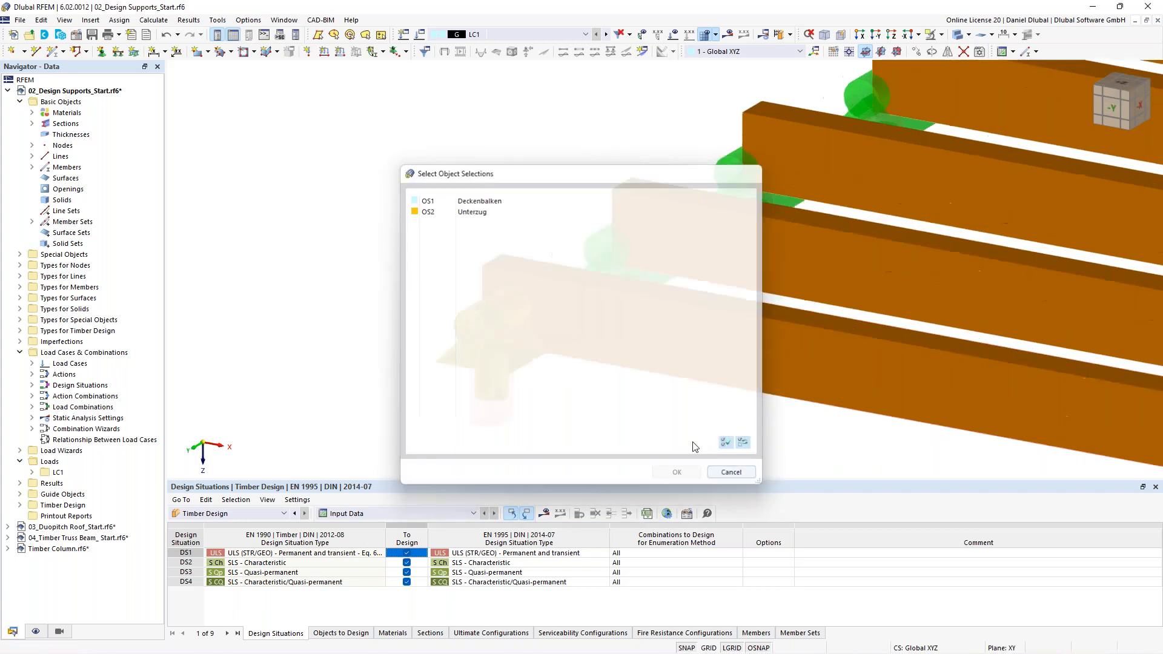
{"action": "right_click", "coordinate": [476, 330]}
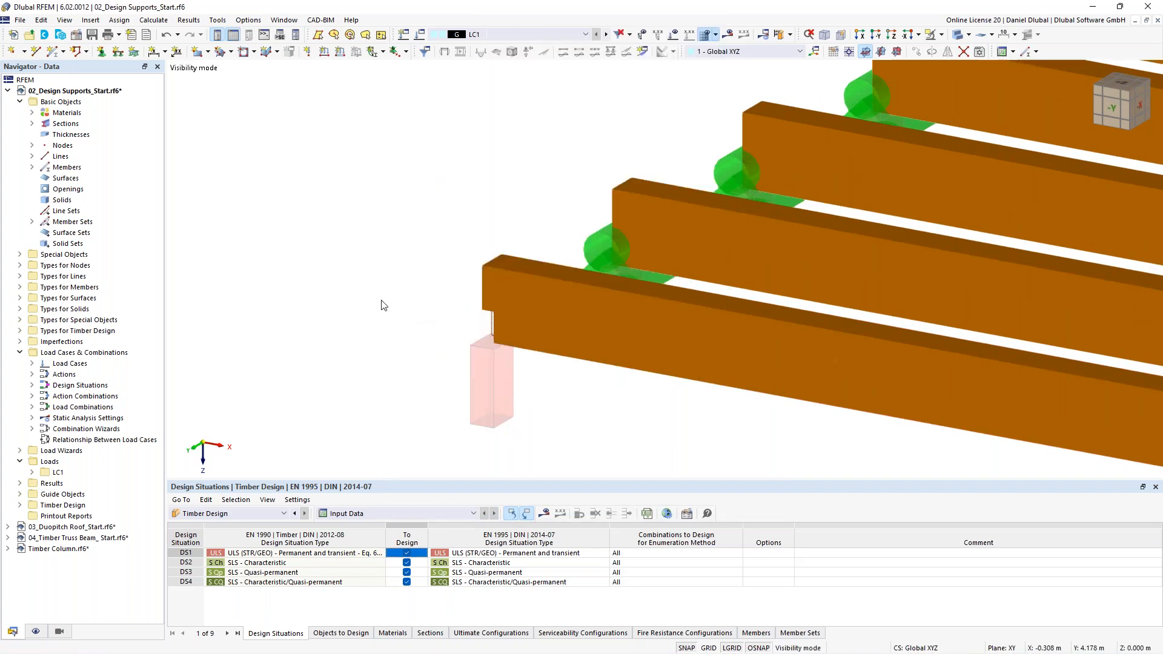
{"action": "middle_click_drag", "start_coordinate": [382, 306], "coordinate": [485, 337], "text": "ctrl"}
{"action": "scroll", "coordinate": [532, 341], "scroll_direction": "up", "scroll_amount": 4}
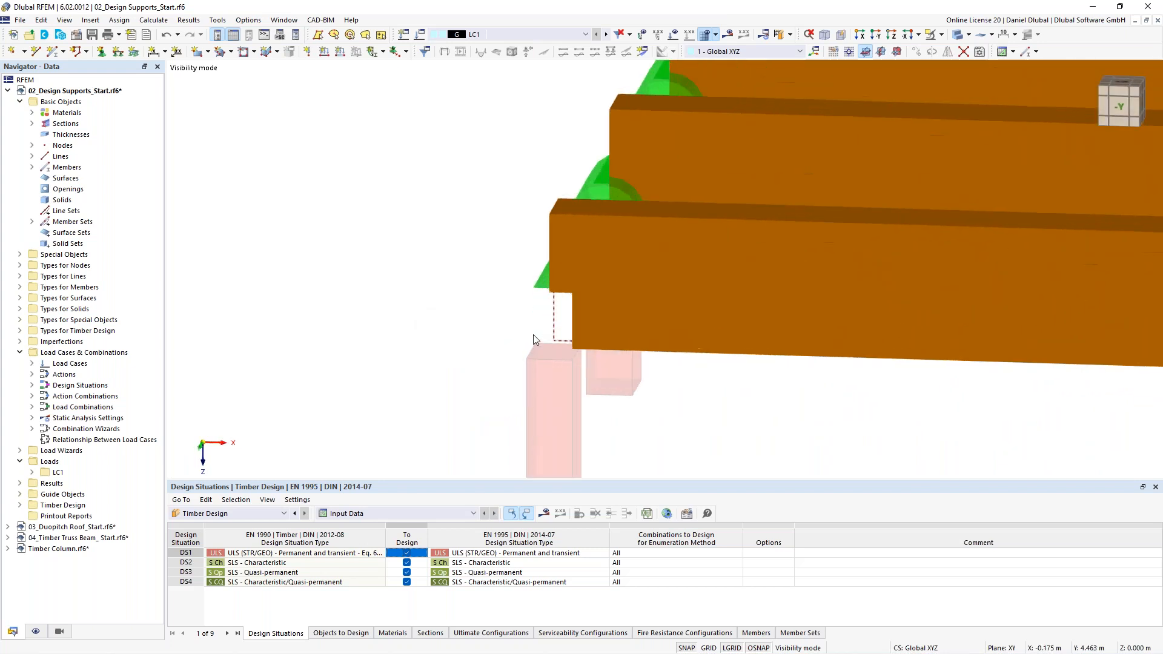
- Rerun the Timber Design calculation for the floor with the notched joist
{"action": "scroll", "coordinate": [533, 337], "scroll_direction": "down", "scroll_amount": 6}
{"action": "scroll", "coordinate": [489, 301], "scroll_direction": "down", "scroll_amount": 2}
{"action": "middle_click_drag", "start_coordinate": [470, 277], "coordinate": [327, 312], "text": "ctrl"}
{"action": "left_click", "coordinate": [779, 34]}
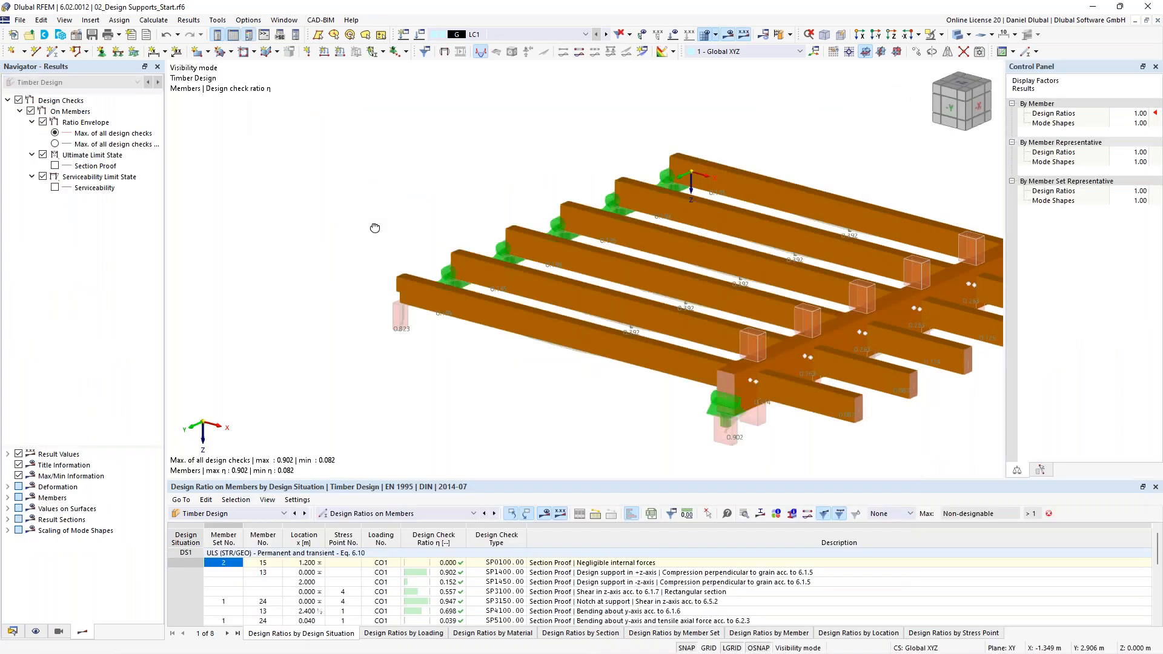
{"action": "middle_click_drag", "start_coordinate": [375, 228], "coordinate": [517, 386], "text": "ctrl"}
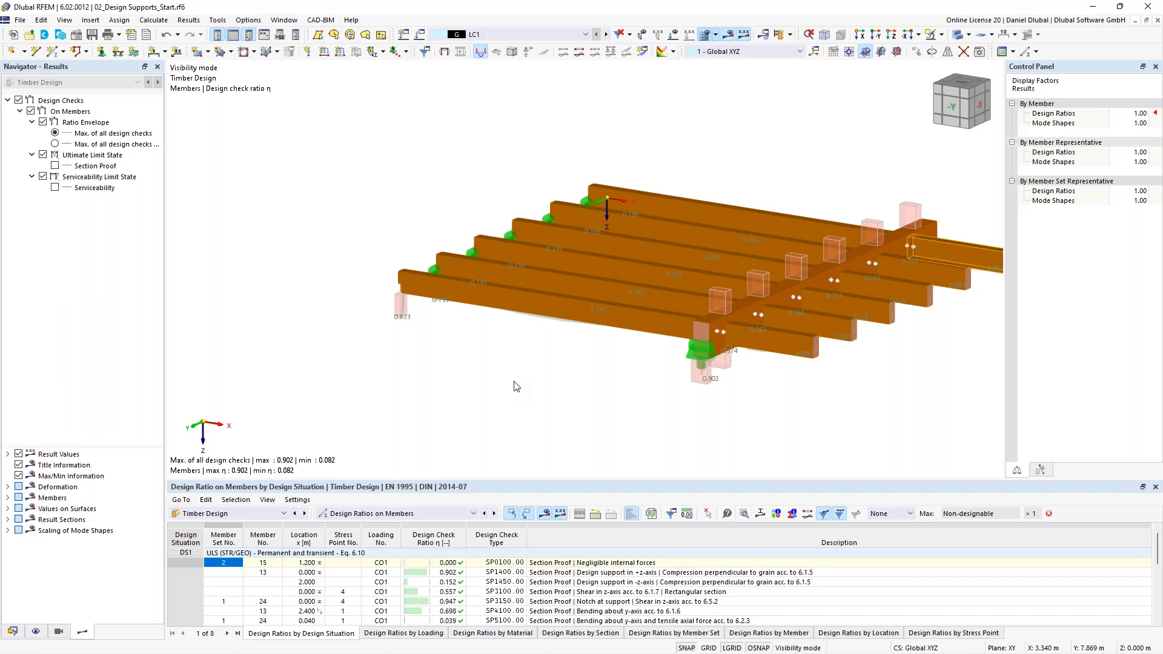
- Examine the SP3150 check of member 24 for shear in the z-axis at the notched support
{"action": "left_click", "coordinate": [839, 514]}
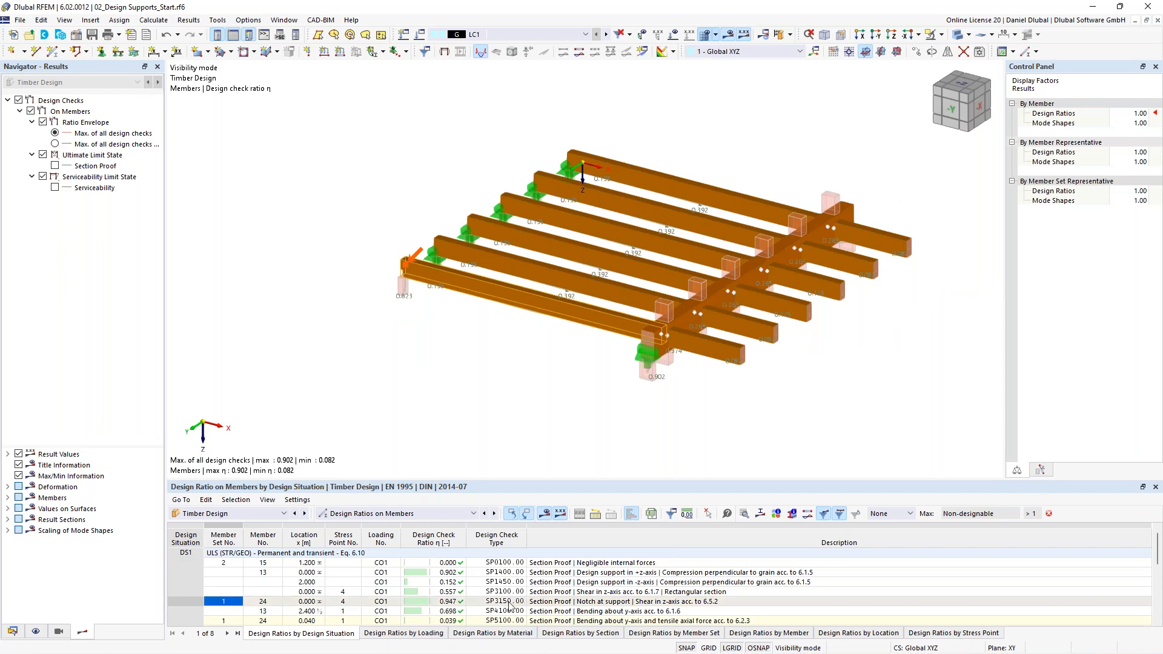
{"action": "left_click", "coordinate": [896, 515]}
{"action": "left_click", "coordinate": [897, 522]}
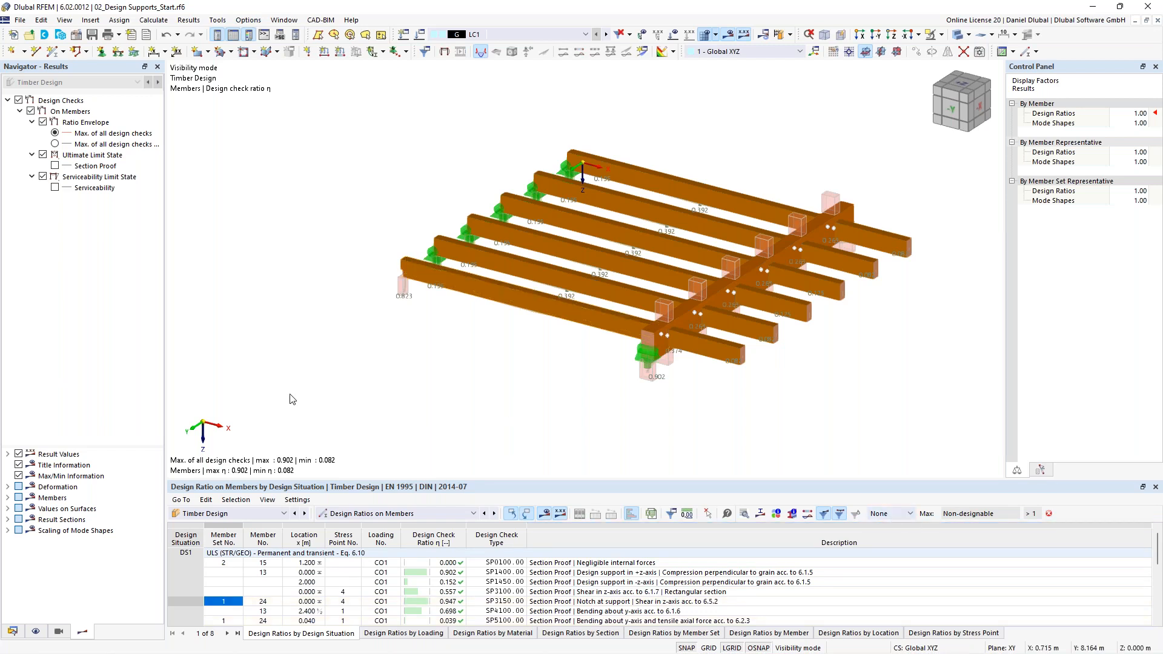
{"action": "scroll", "coordinate": [434, 341], "scroll_direction": "down", "scroll_amount": 2}
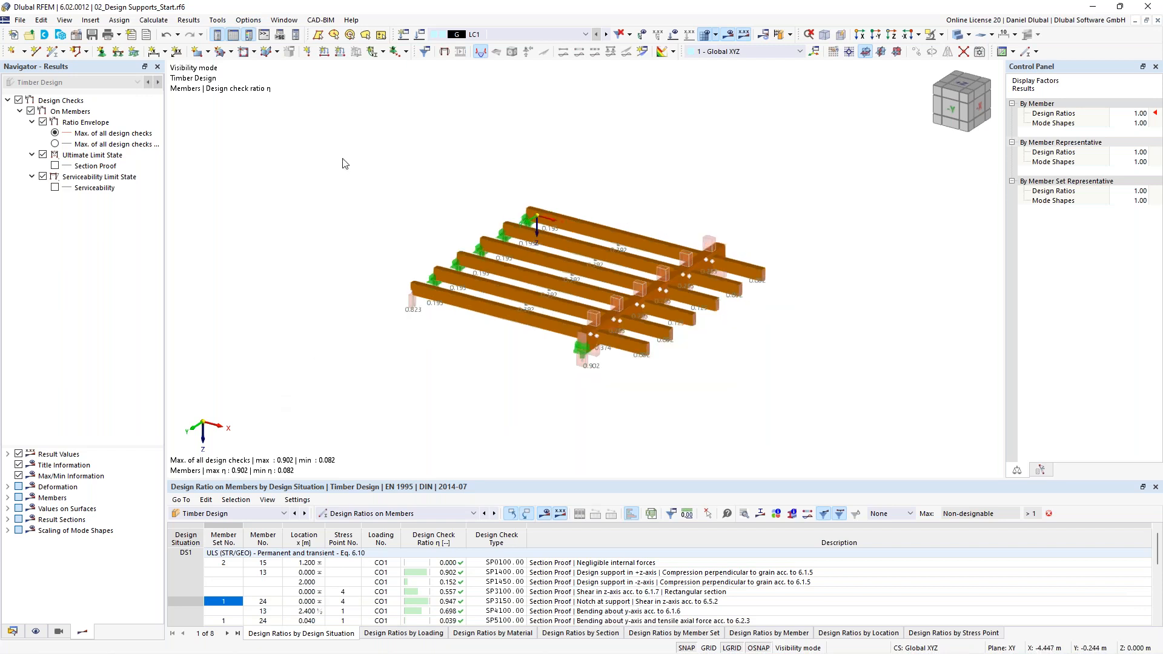
{"action": "scroll", "coordinate": [555, 295], "scroll_direction": "up", "scroll_amount": 2}
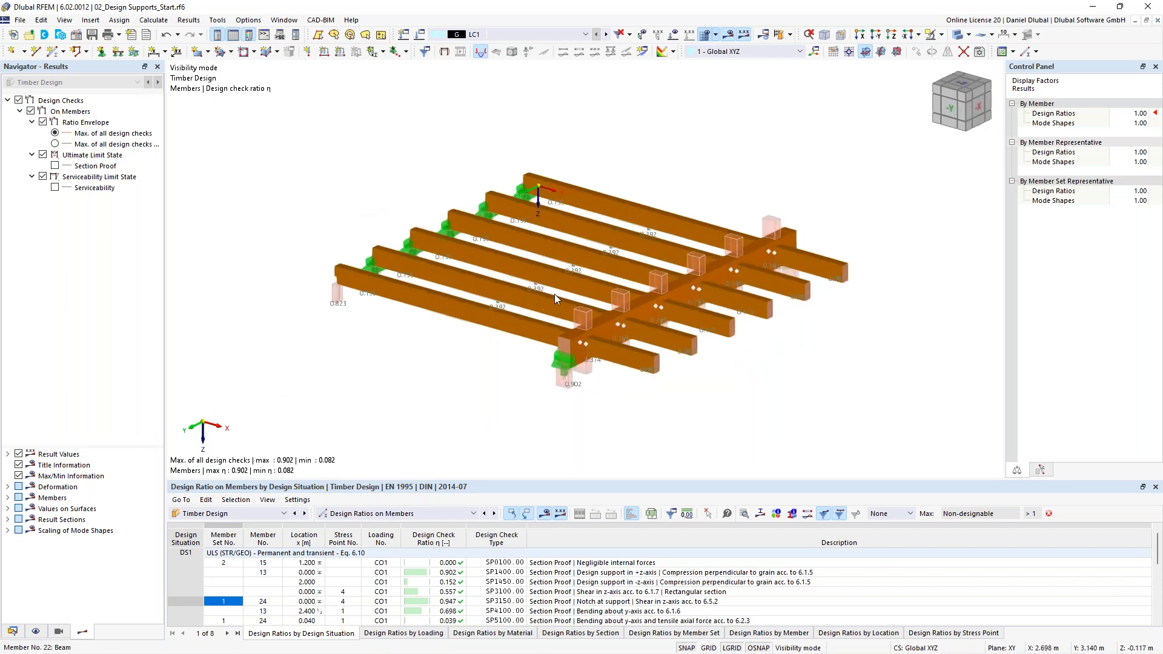
{"action": "middle_click_drag", "start_coordinate": [270, 165], "coordinate": [339, 220]}
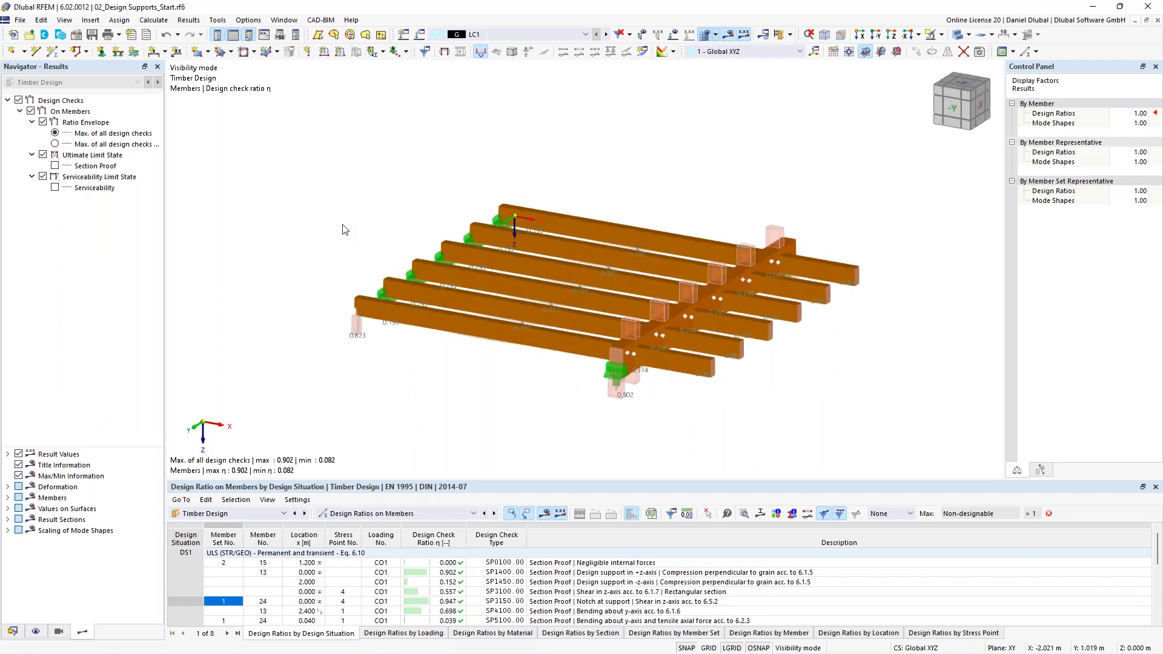
- Switch to the open model 03_Duopitch Roof_Start.rf6
{"action": "scroll", "coordinate": [320, 210], "scroll_direction": "down", "scroll_amount": 1}
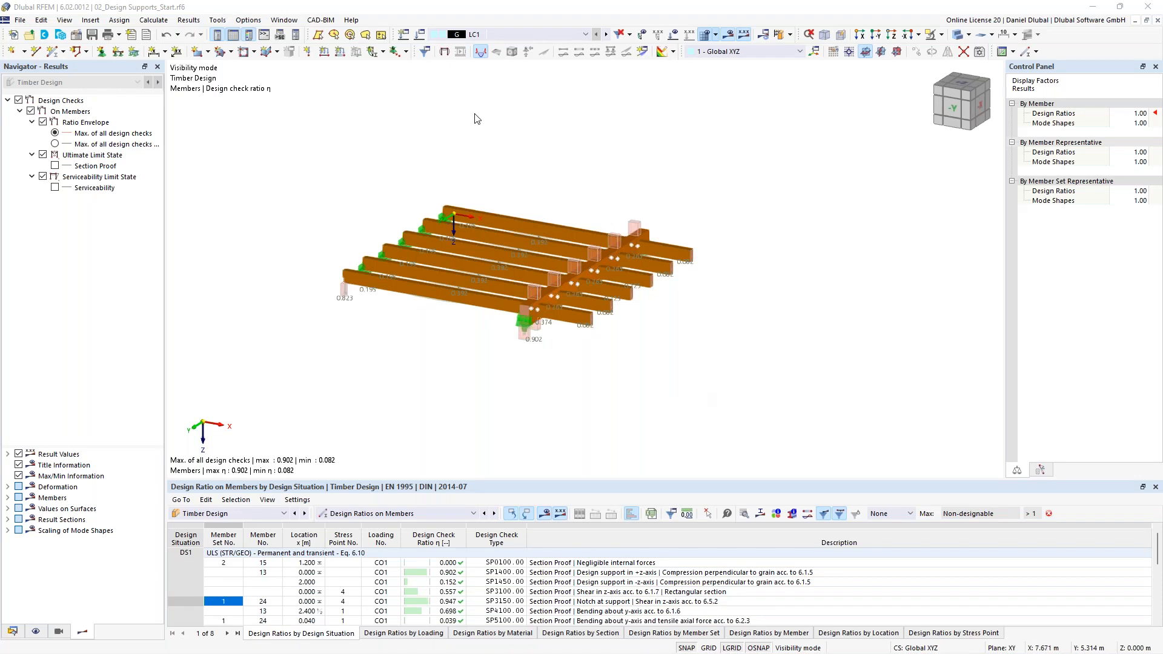
{"action": "left_click", "coordinate": [251, 22]}
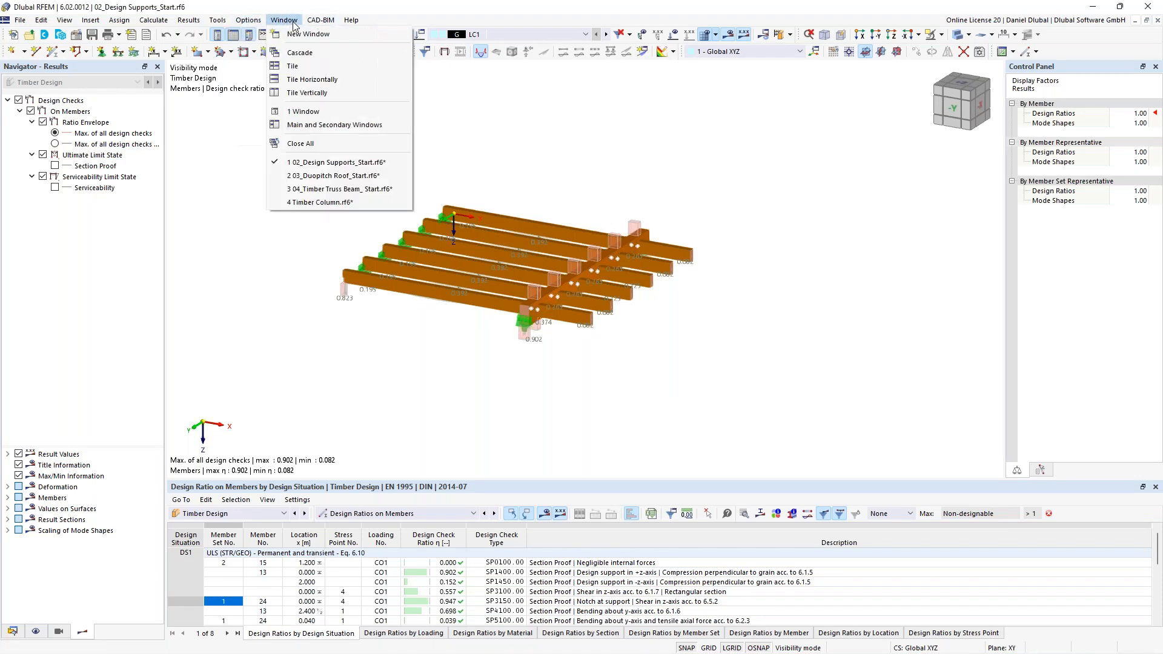
{"action": "mouse_move", "coordinate": [232, 23]}
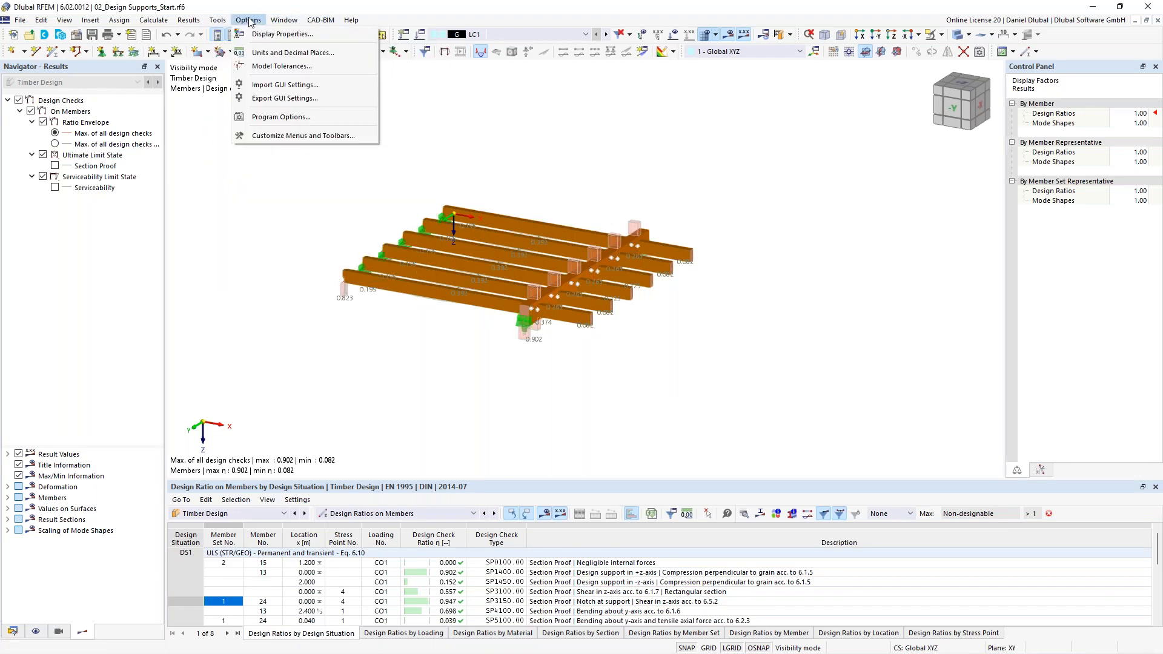
{"action": "mouse_move", "coordinate": [284, 20]}
{"action": "left_click", "coordinate": [338, 181]}
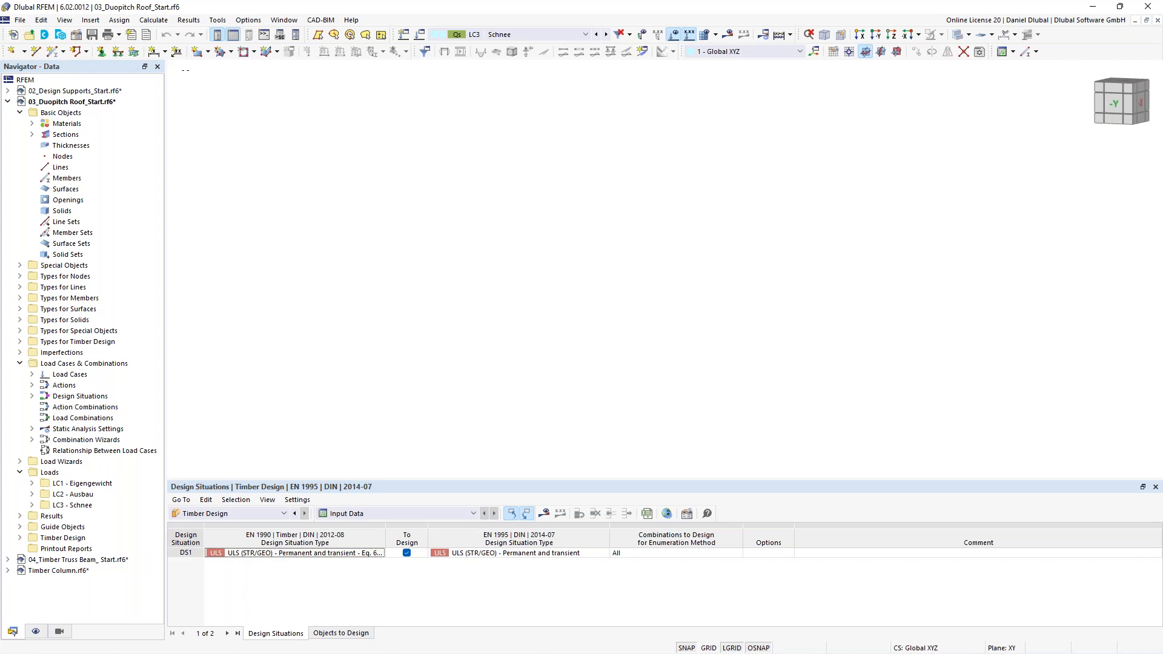
- Show the materials and sections defined in the duopitch roof model and inspect the R_M1 160/1800 section entry
{"action": "left_click", "coordinate": [32, 124]}
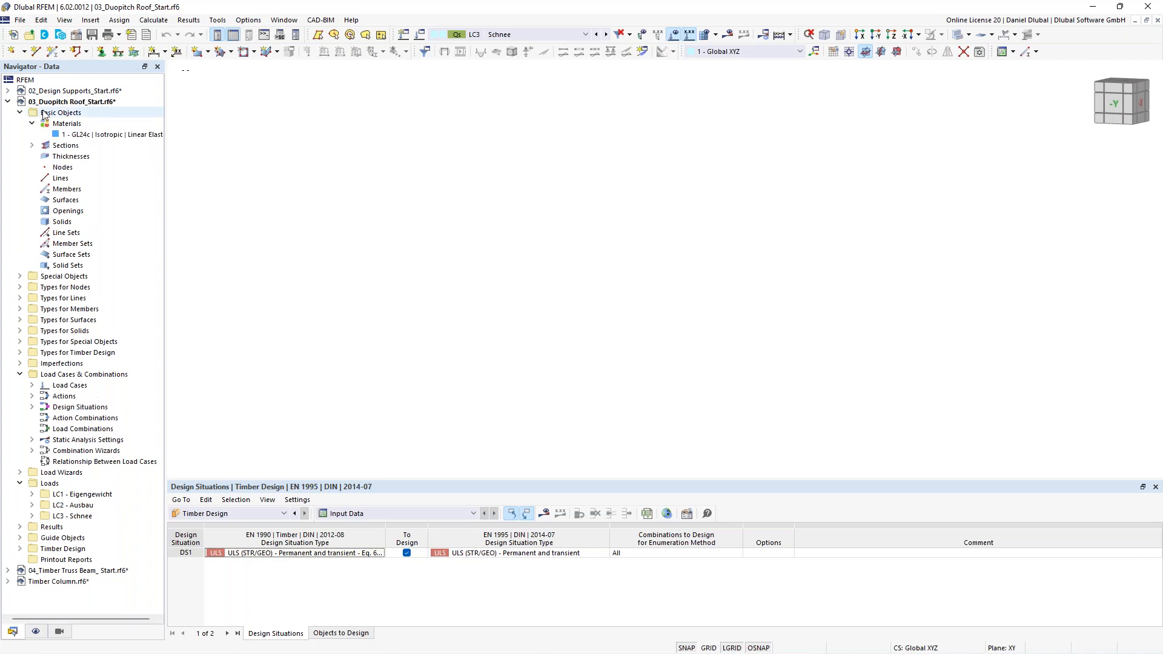
{"action": "left_click", "coordinate": [33, 146]}
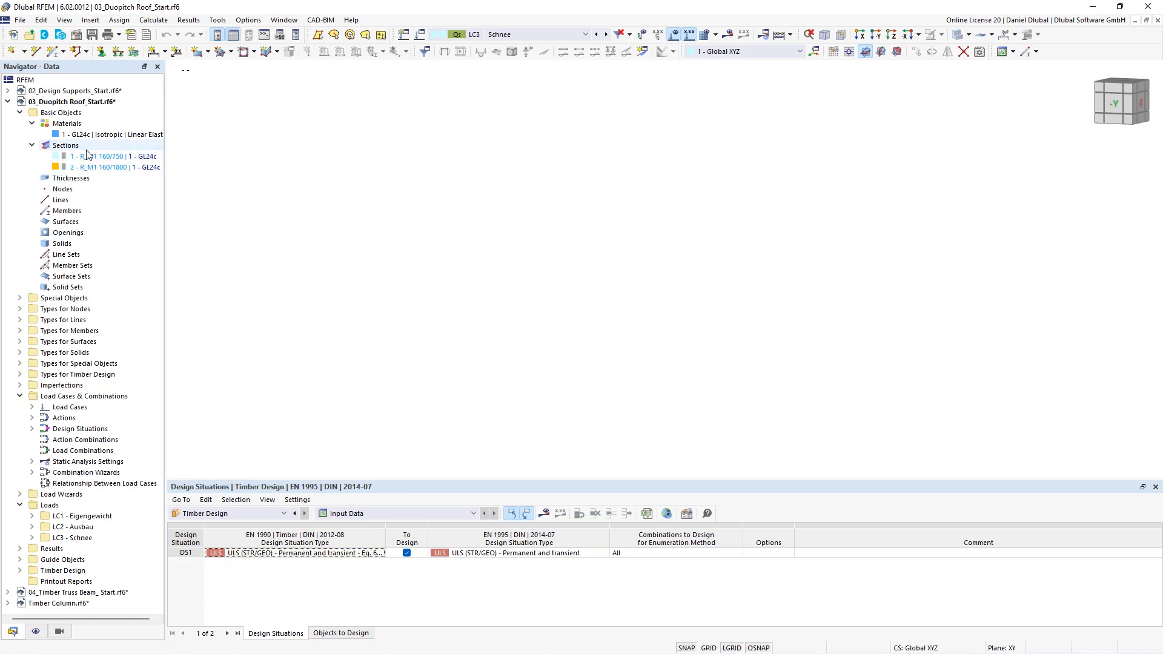
{"action": "left_click", "coordinate": [90, 168]}
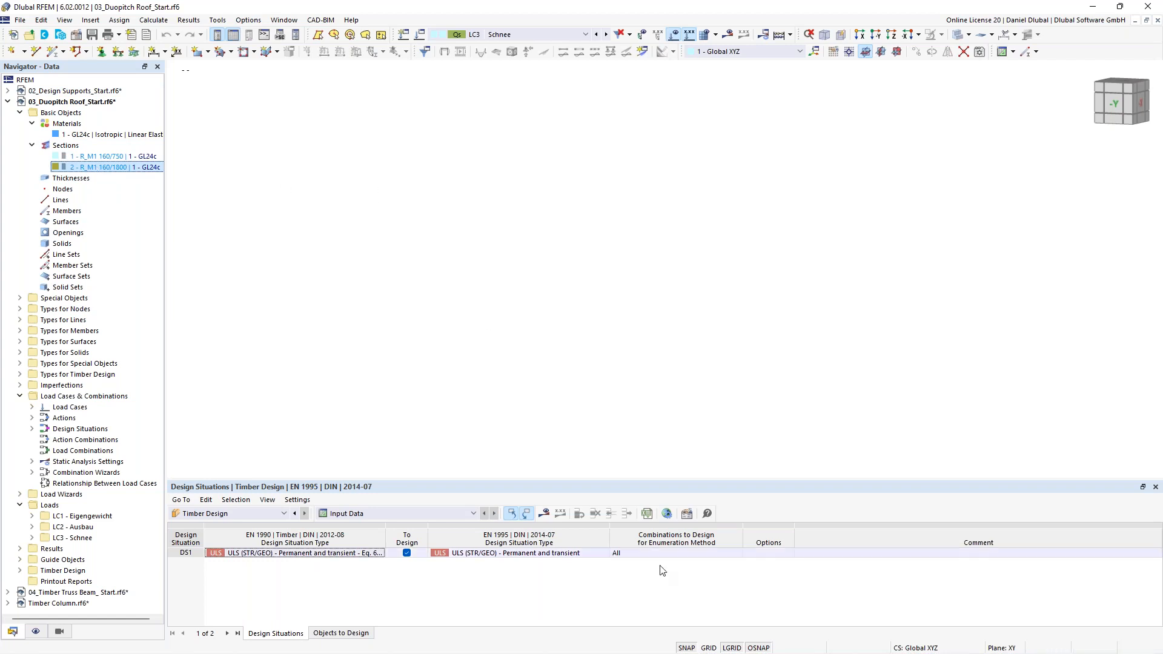
- Set the work plane to XZ and start a new member with a Saddle section distribution and Bottom alignment
{"action": "middle_click_drag", "start_coordinate": [401, 202], "coordinate": [444, 280]}
{"action": "left_click", "coordinate": [897, 51]}
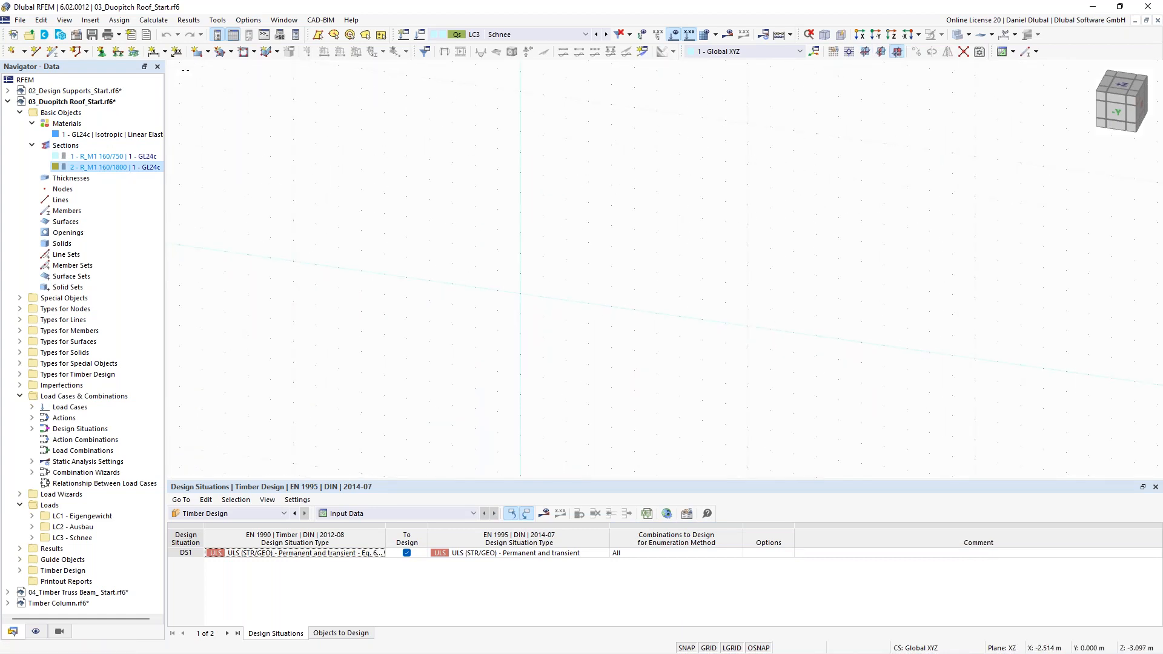
{"action": "left_click", "coordinate": [49, 54]}
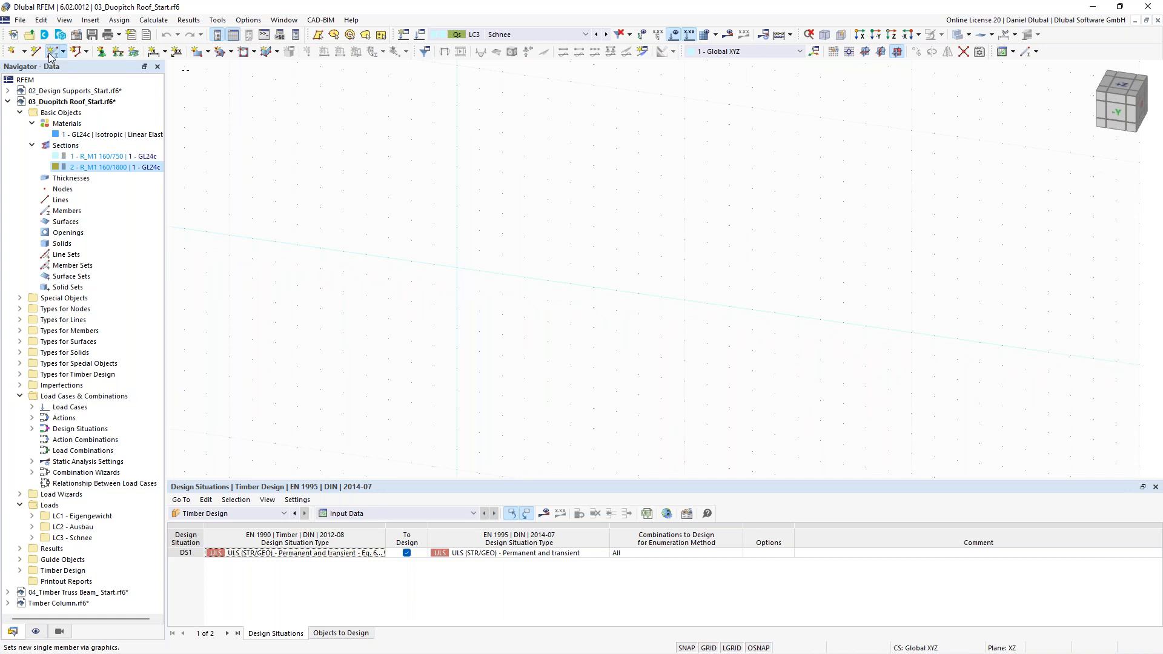
{"action": "left_click", "coordinate": [49, 54]}
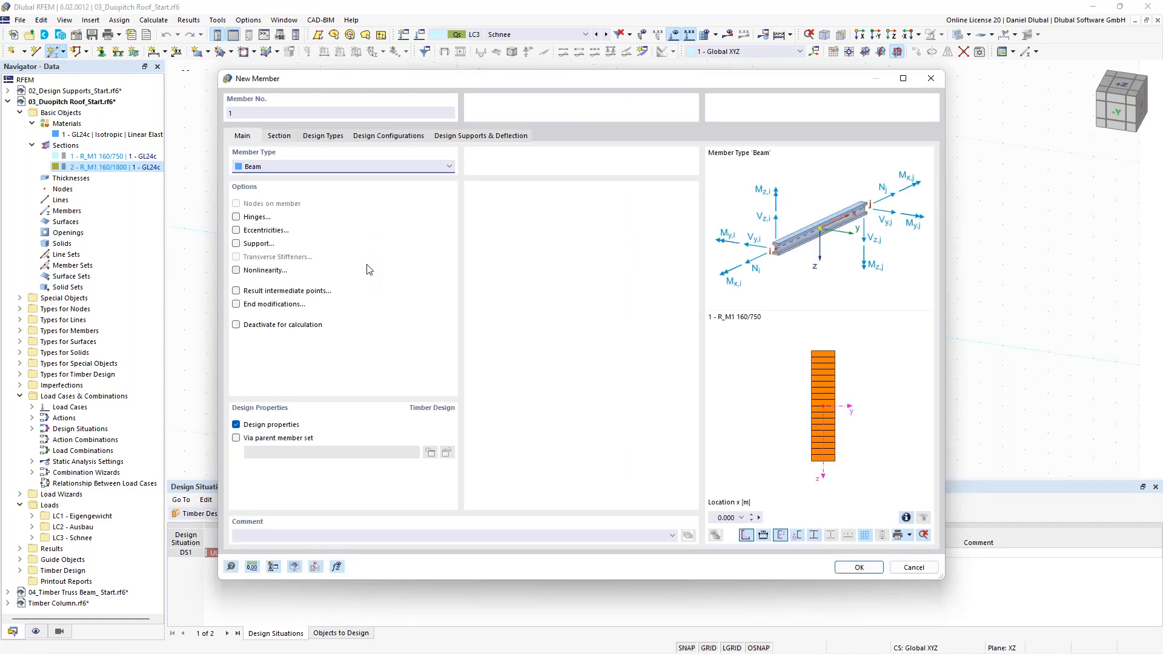
{"action": "left_click", "coordinate": [291, 136]}
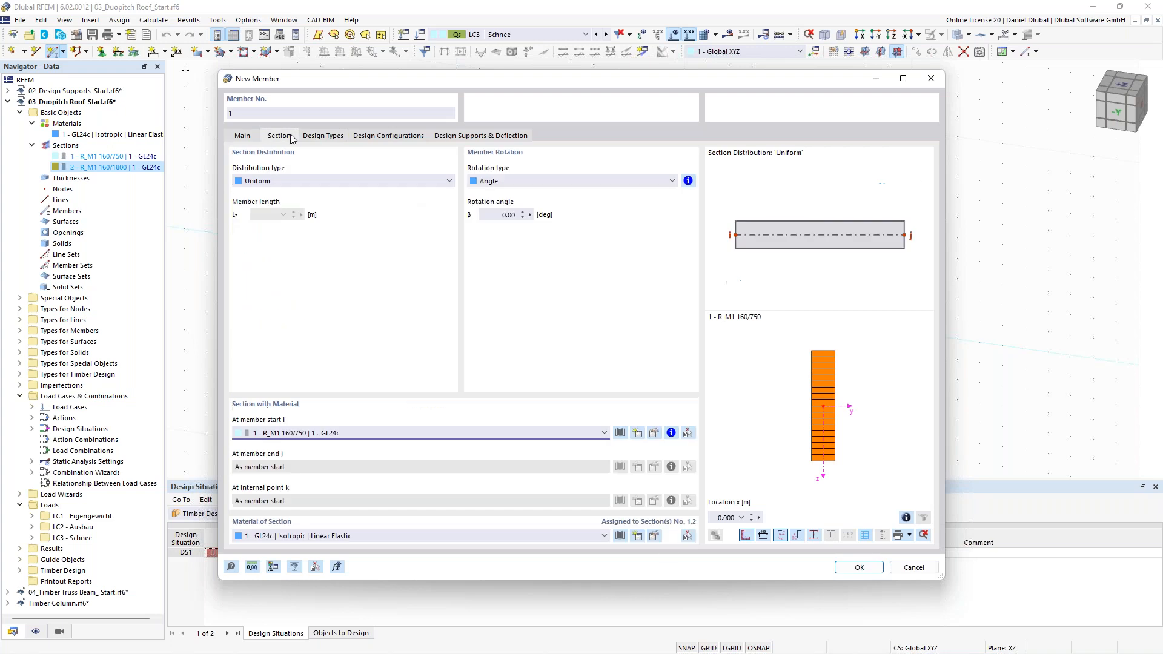
{"action": "left_click", "coordinate": [262, 185]}
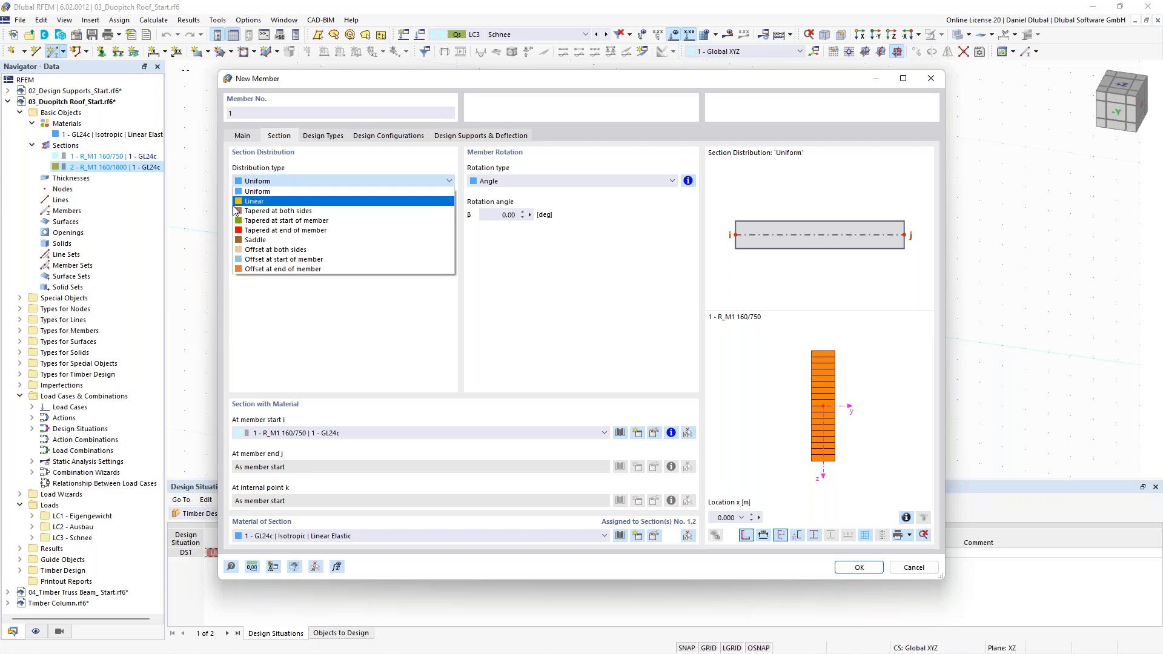
{"action": "left_click", "coordinate": [261, 240]}
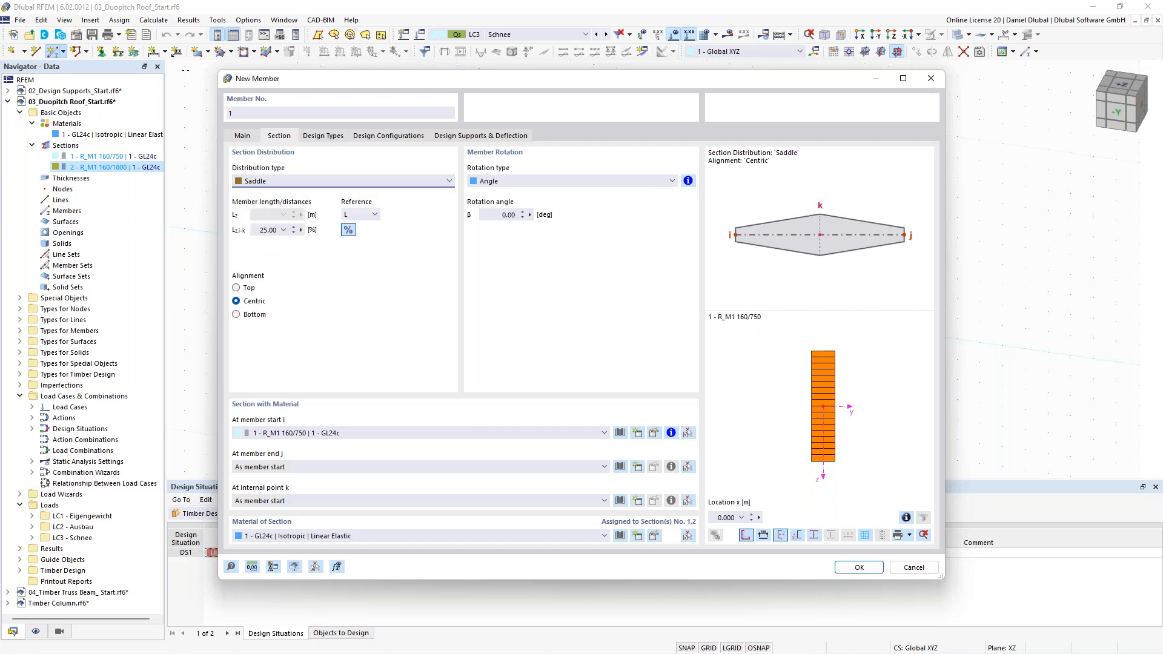
{"action": "left_click", "coordinate": [238, 315]}
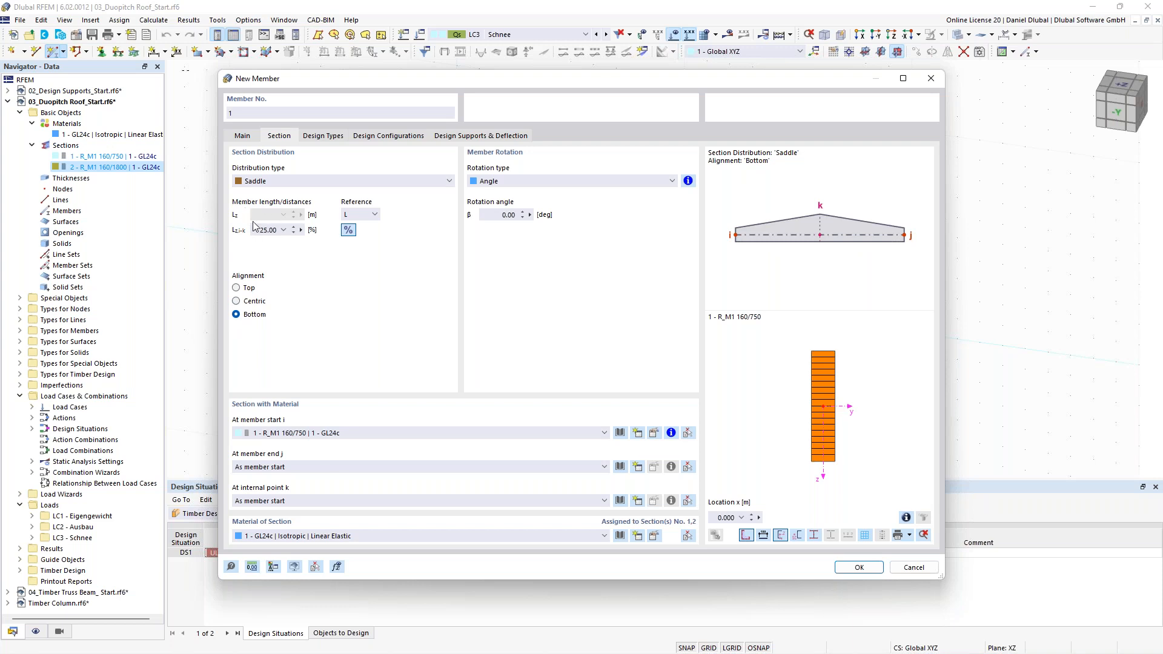
- Put the saddle's internal point at 50 % of the length, with section R_M1 160/750 at the start and R_M1 160/1800 at point k
{"action": "left_click", "coordinate": [258, 229]}
{"action": "double_click", "coordinate": [258, 230]}
{"action": "type", "text": "50"}
{"action": "left_click", "coordinate": [292, 434]}
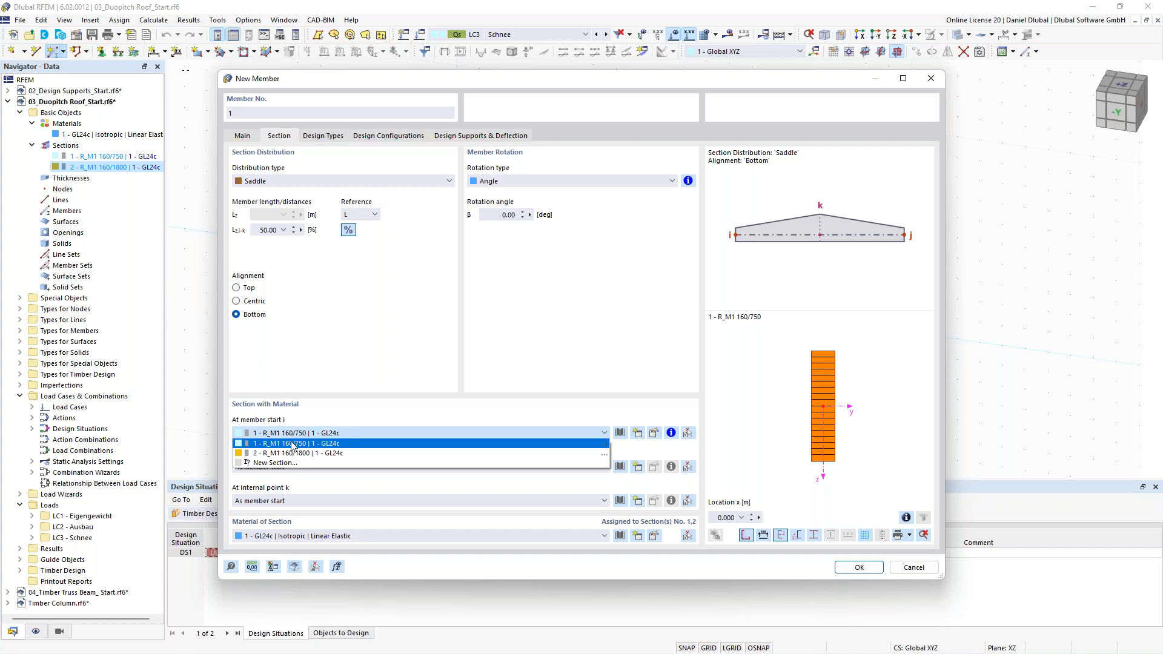
{"action": "left_click", "coordinate": [293, 443]}
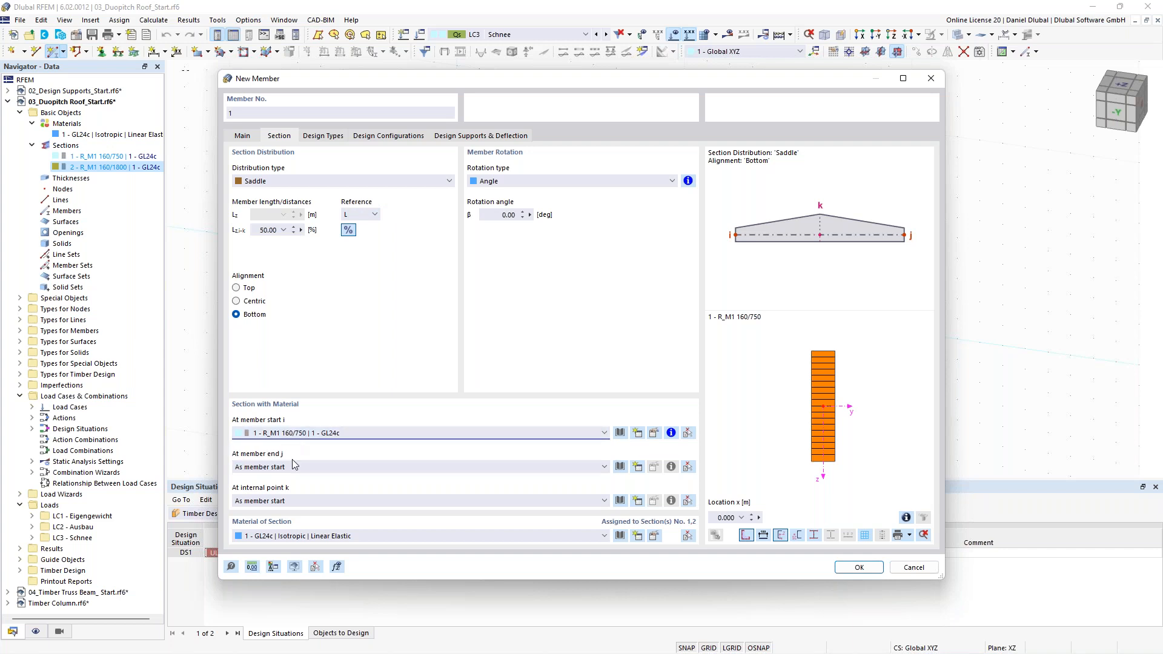
{"action": "left_click", "coordinate": [291, 500]}
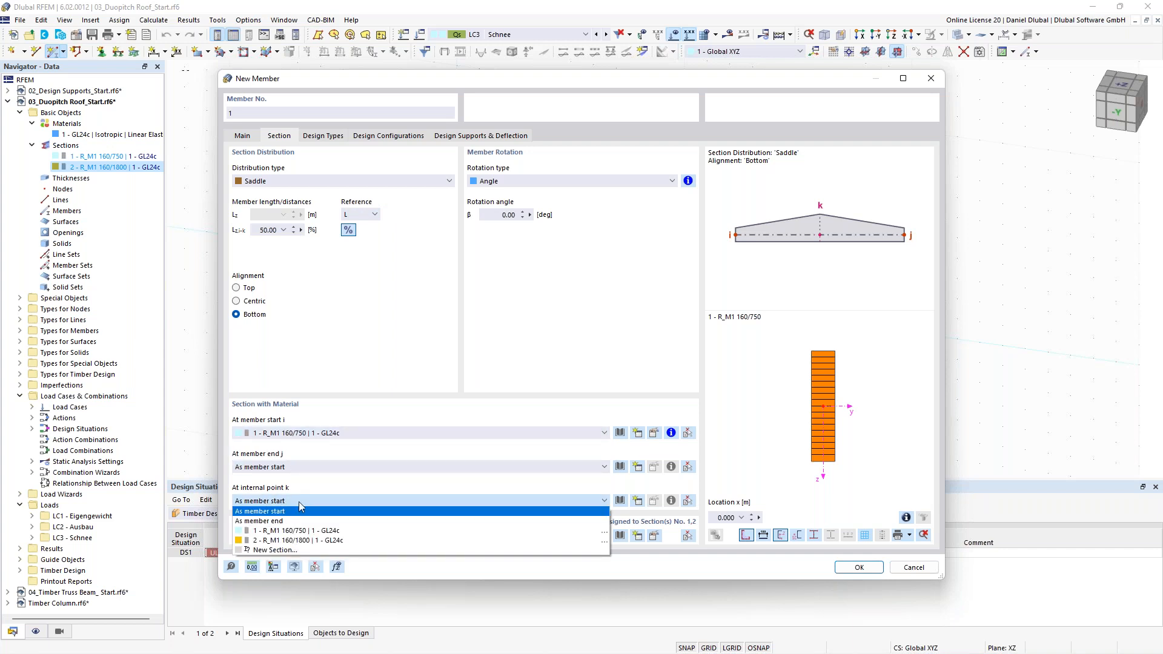
{"action": "left_click", "coordinate": [319, 539]}
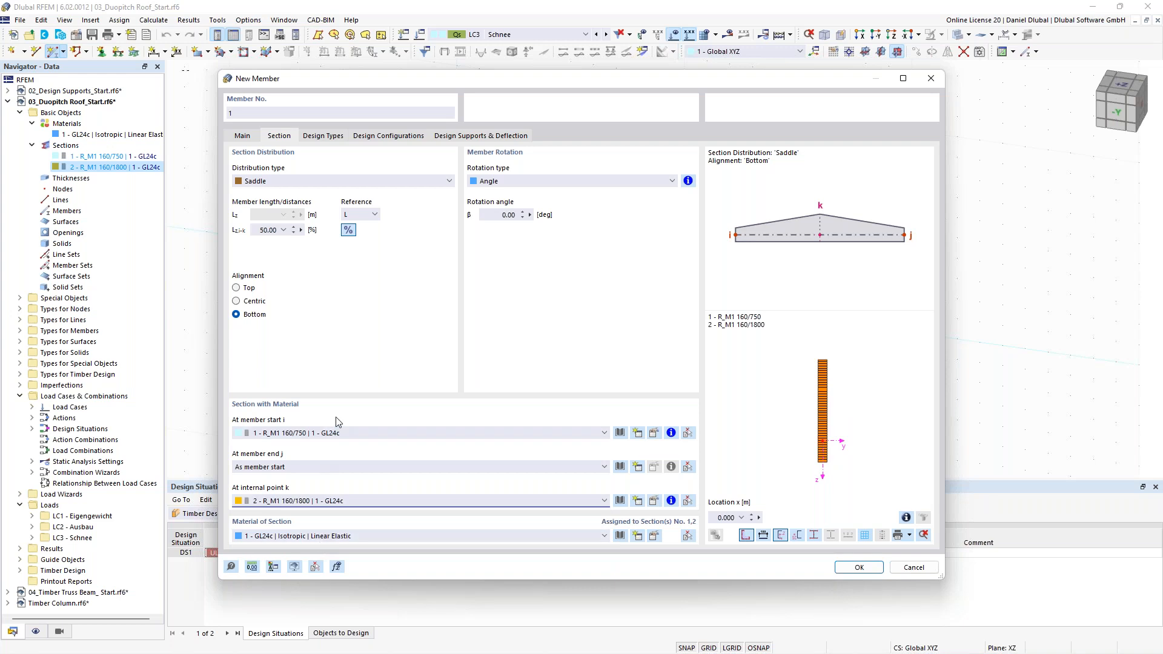
- Keep the member type as Beam and place the member from the origin along X with a length of 24 m
{"action": "left_click", "coordinate": [249, 137]}
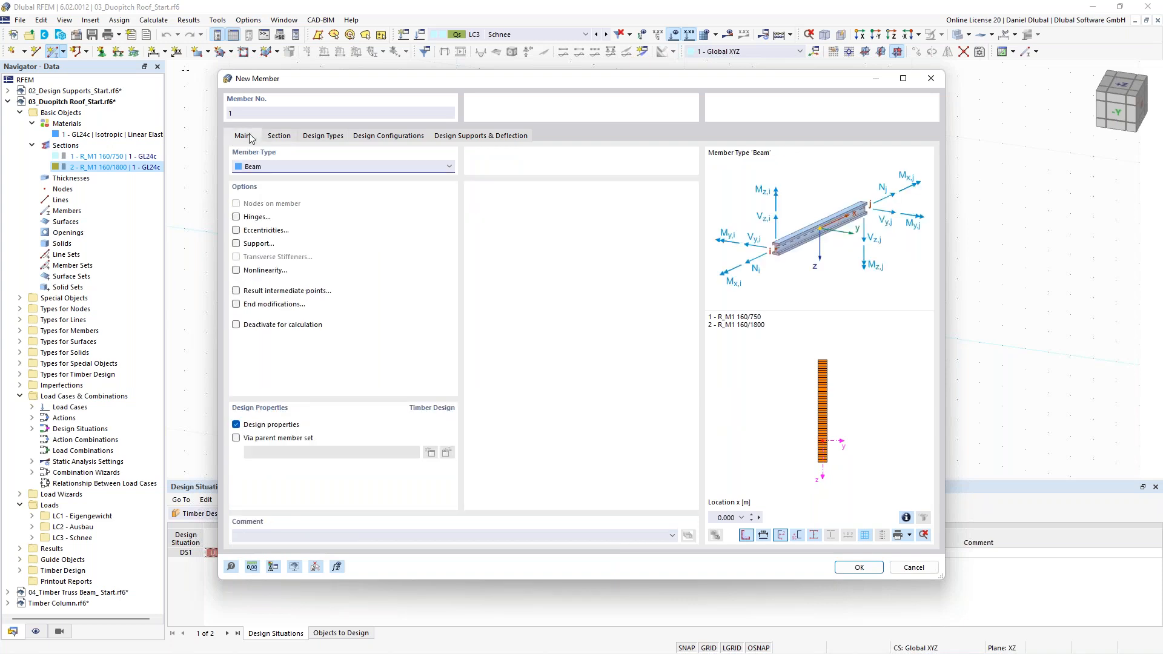
{"action": "left_click", "coordinate": [270, 168]}
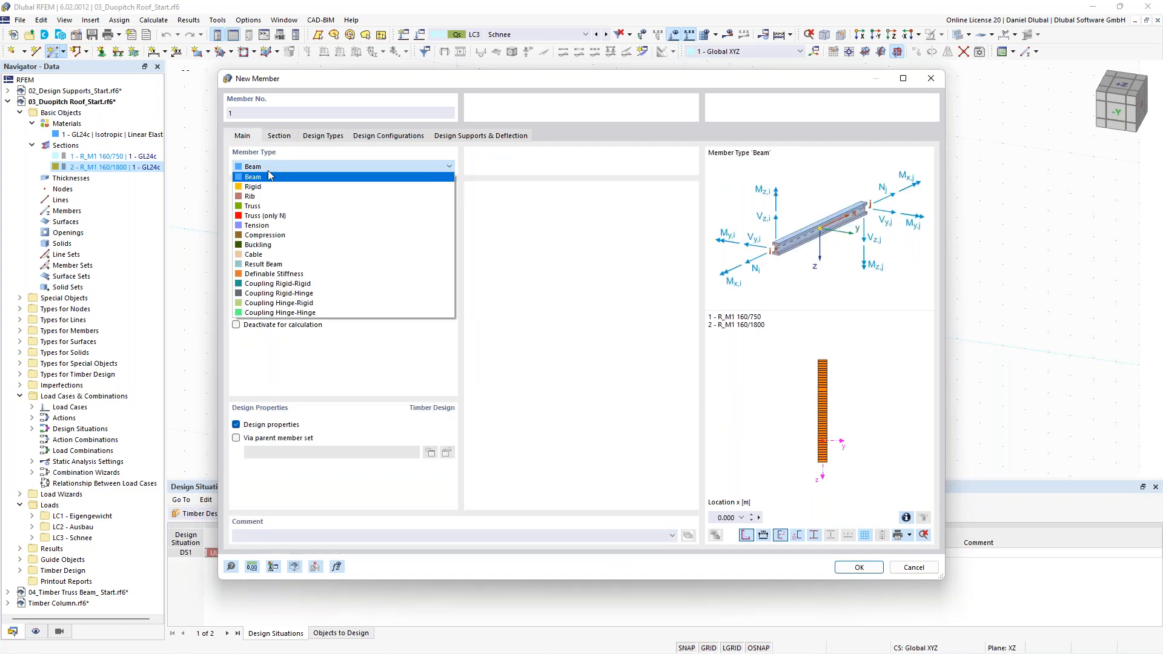
{"action": "left_click", "coordinate": [268, 176]}
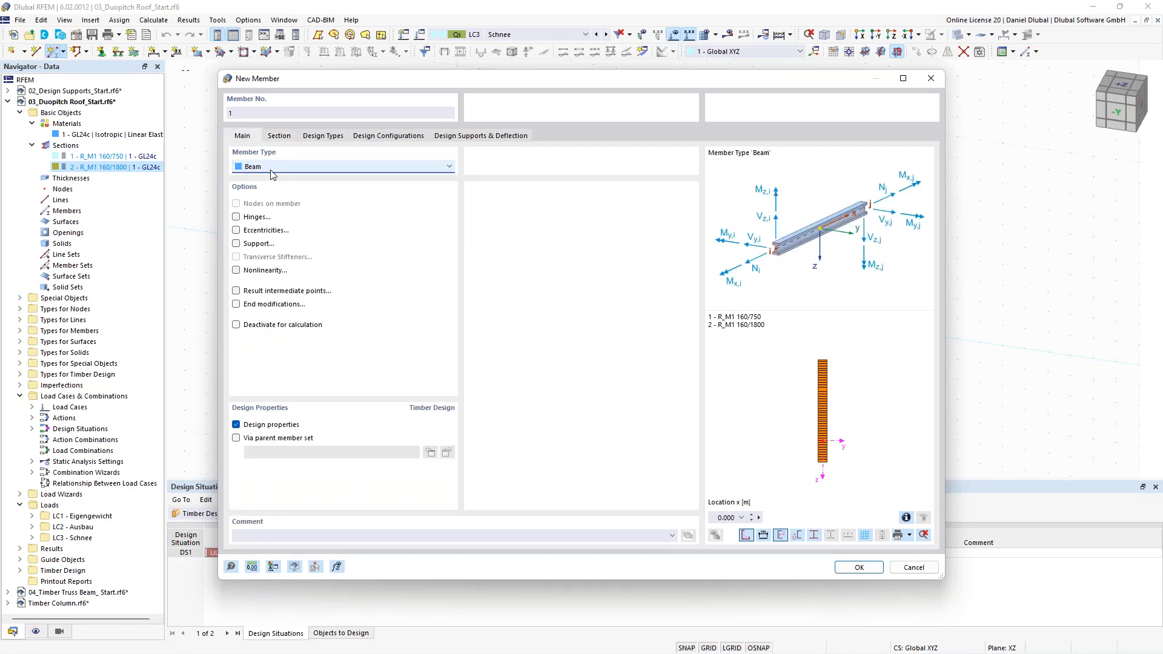
{"action": "left_click", "coordinate": [859, 568]}
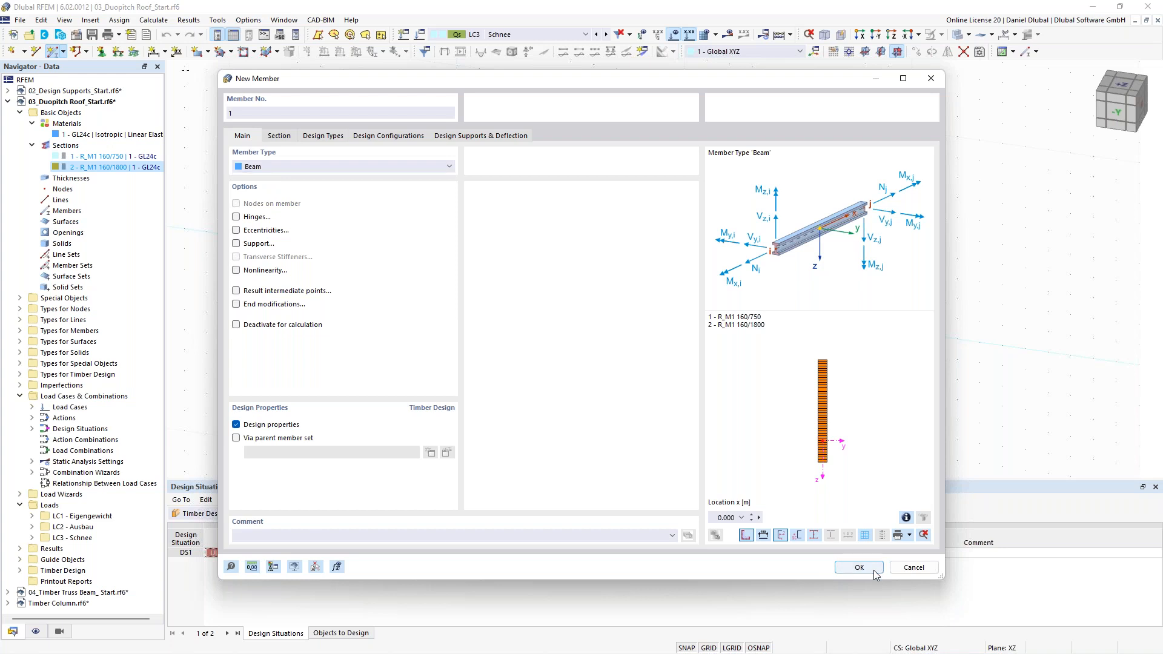
{"action": "left_click", "coordinate": [457, 268]}
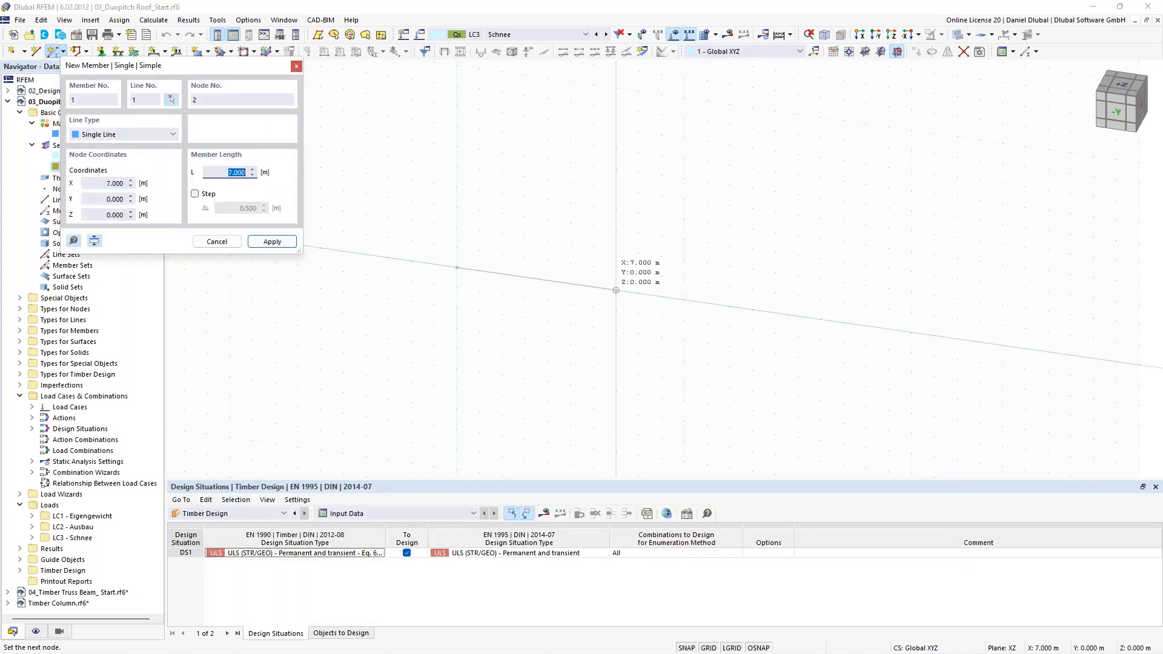
{"action": "type", "text": "24"}
{"action": "key", "text": "Return"}
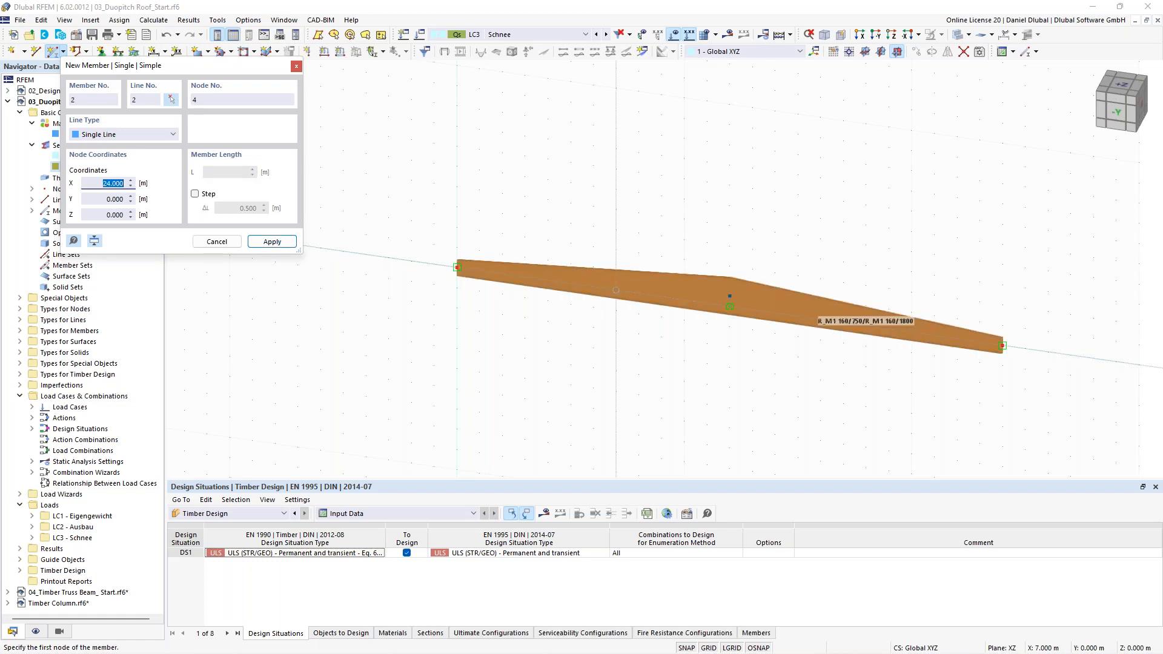
{"action": "scroll", "coordinate": [630, 212], "scroll_direction": "down", "scroll_amount": 3}
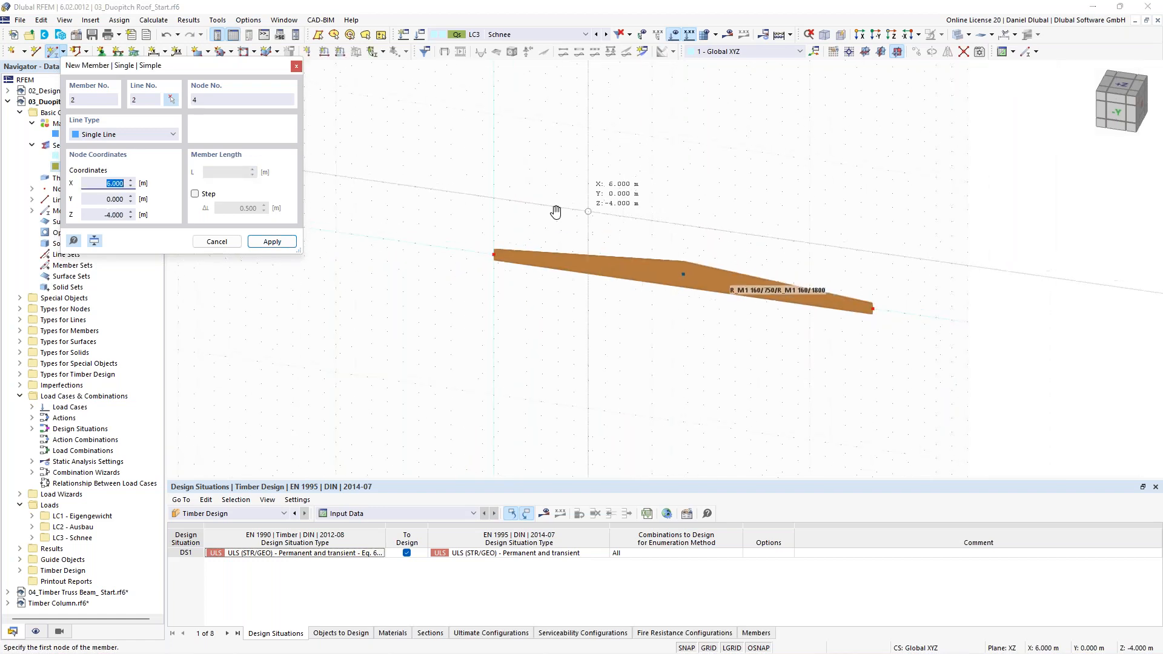
{"action": "key", "text": "Escape"}
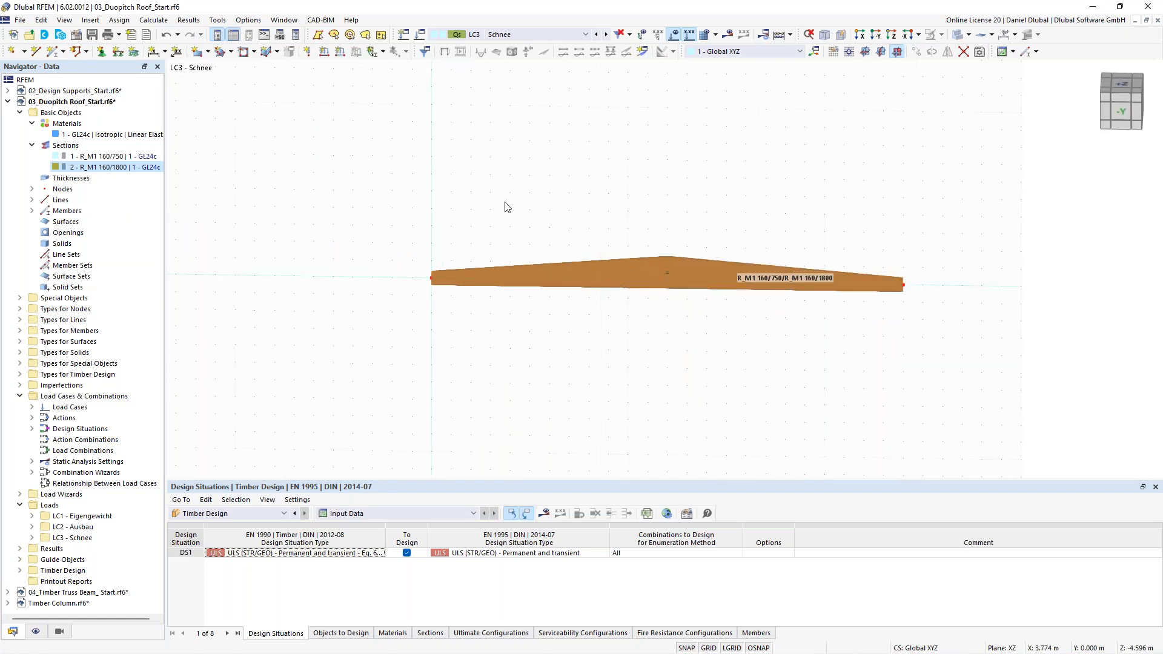
- Support both beam ends, giving the end node a new nodal support free in X with uY, uZ and φZ fixed
{"action": "middle_click_drag", "start_coordinate": [508, 207], "coordinate": [423, 210], "text": "ctrl"}
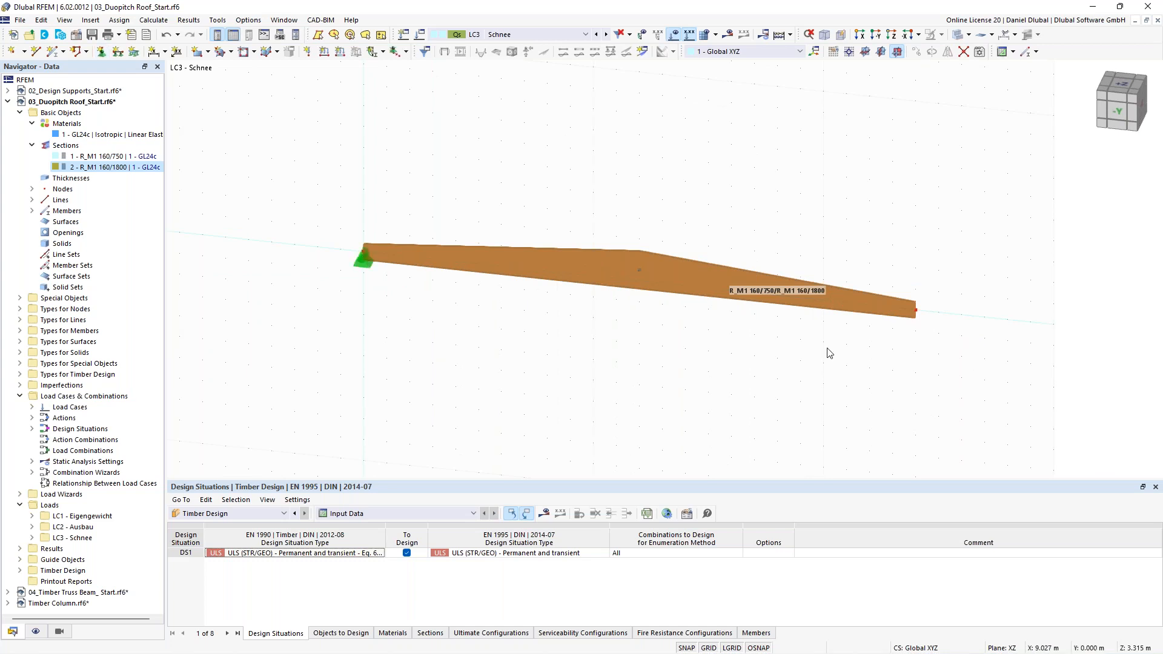
{"action": "left_click", "coordinate": [915, 310]}
{"action": "left_click", "coordinate": [102, 53]}
{"action": "left_click", "coordinate": [478, 290]}
{"action": "left_click", "coordinate": [479, 349]}
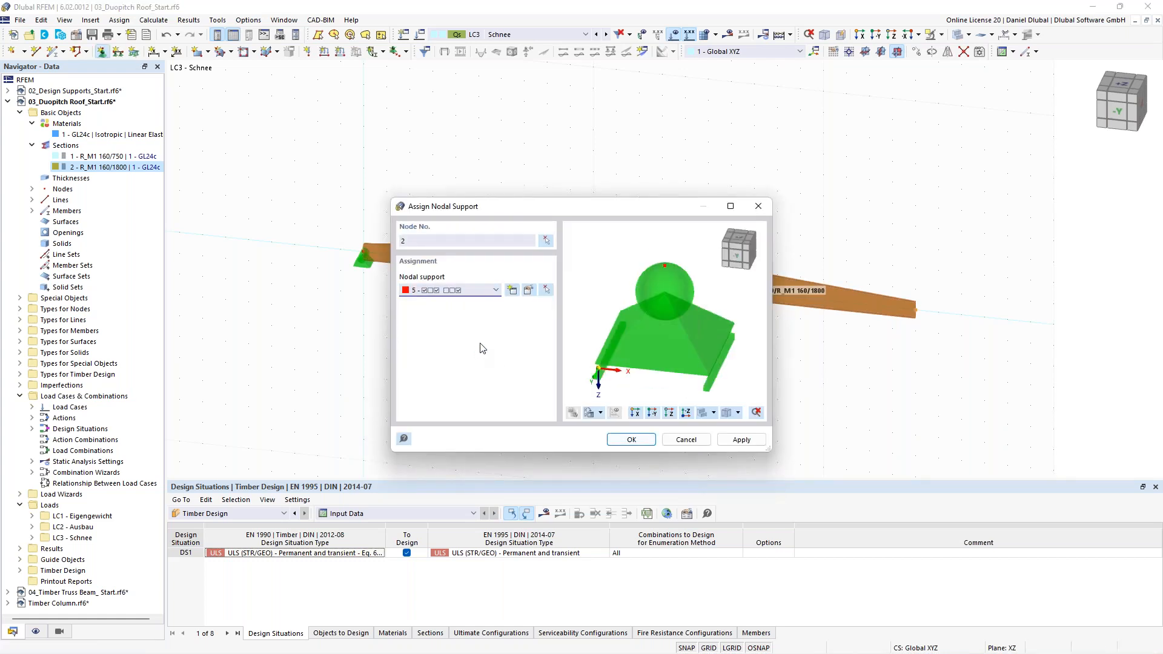
{"action": "left_click", "coordinate": [478, 291]}
{"action": "left_click", "coordinate": [482, 332]}
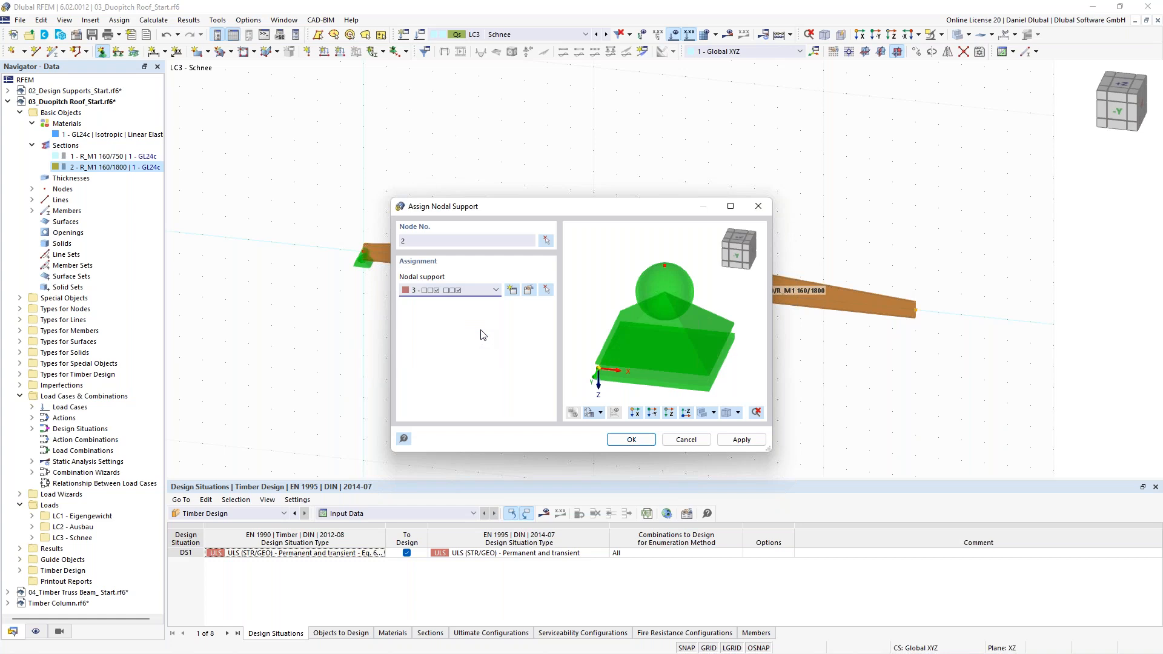
{"action": "left_click", "coordinate": [512, 290]}
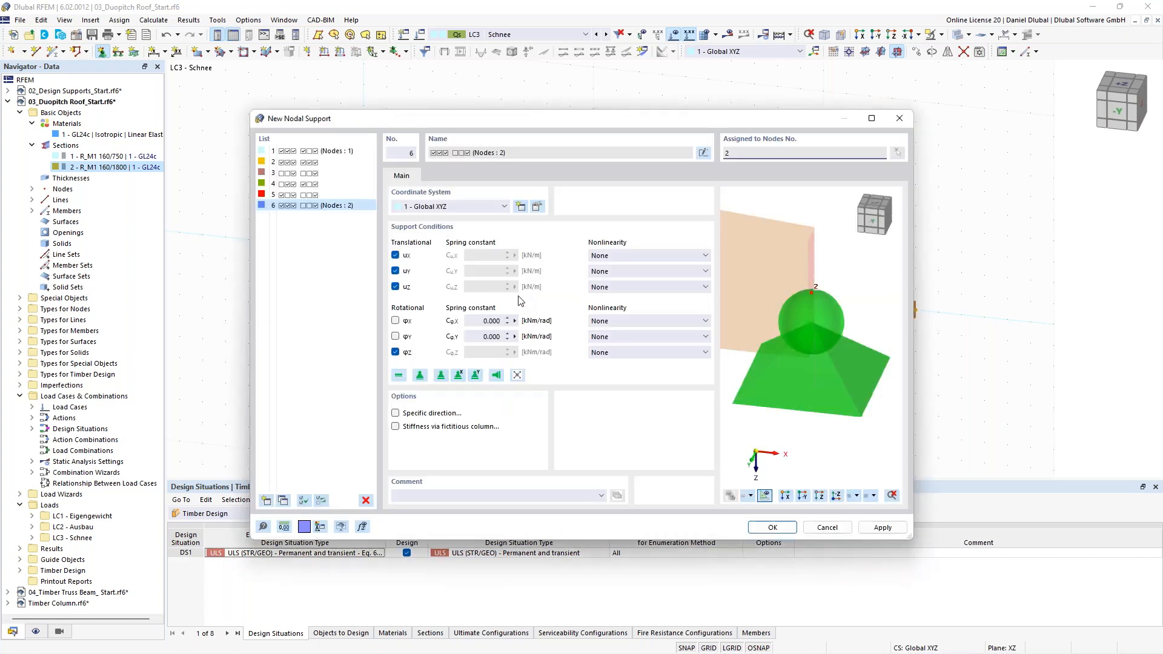
{"action": "left_click", "coordinate": [459, 374]}
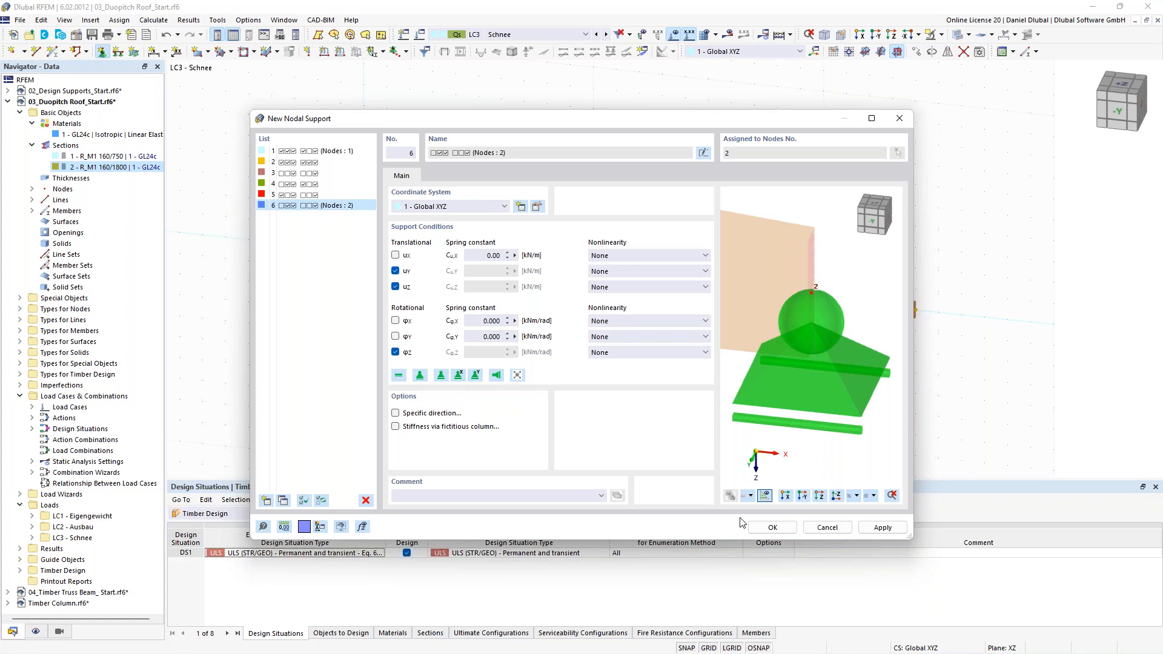
{"action": "left_click", "coordinate": [773, 528]}
{"action": "left_click", "coordinate": [633, 438]}
- Inspect the supported saddle beam and open its member properties
{"action": "scroll", "coordinate": [580, 192], "scroll_direction": "up", "scroll_amount": 1}
{"action": "middle_click_drag", "start_coordinate": [572, 196], "coordinate": [513, 157], "text": "ctrl"}
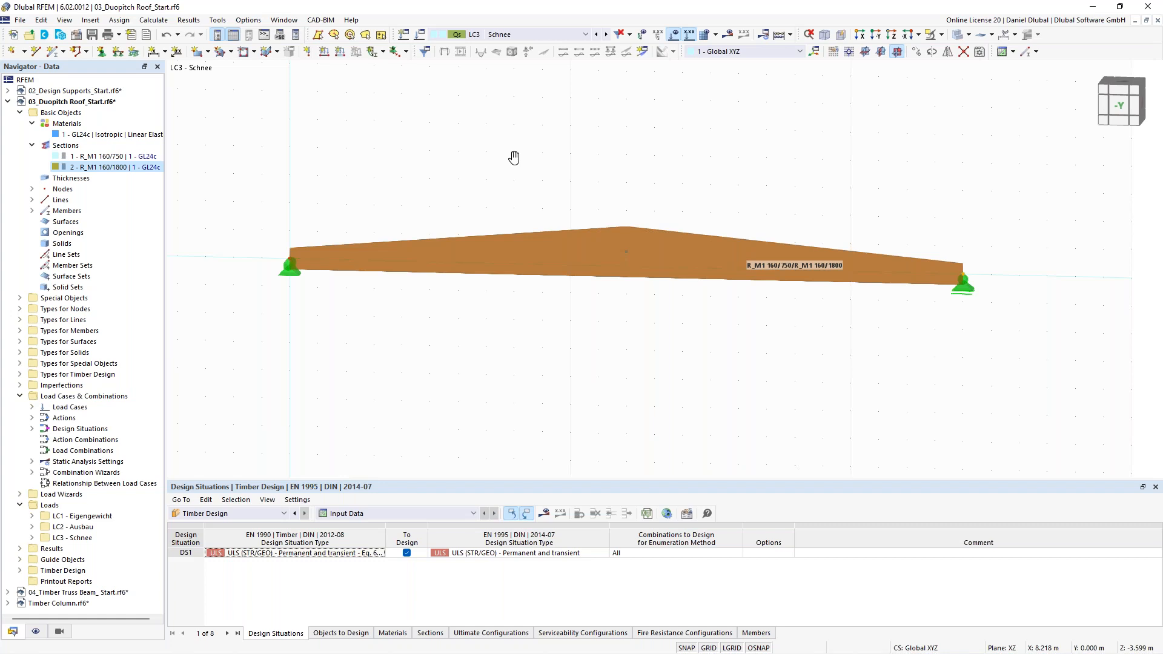
{"action": "middle_click_drag", "start_coordinate": [513, 158], "coordinate": [540, 239], "text": "ctrl"}
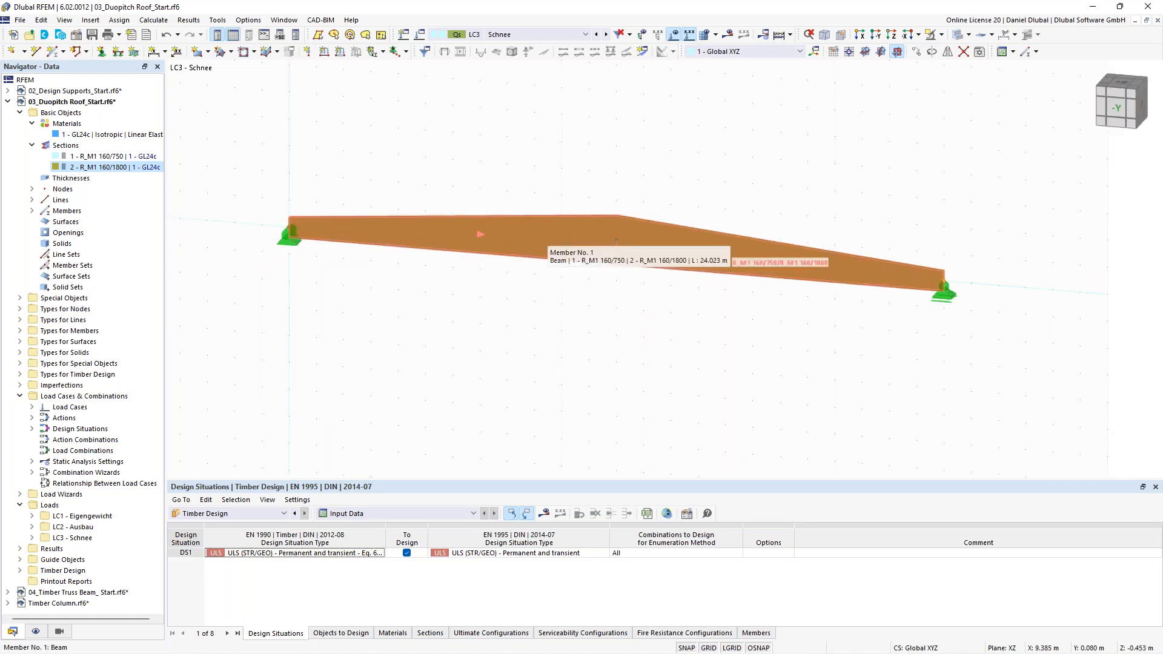
{"action": "double_click", "coordinate": [547, 242]}
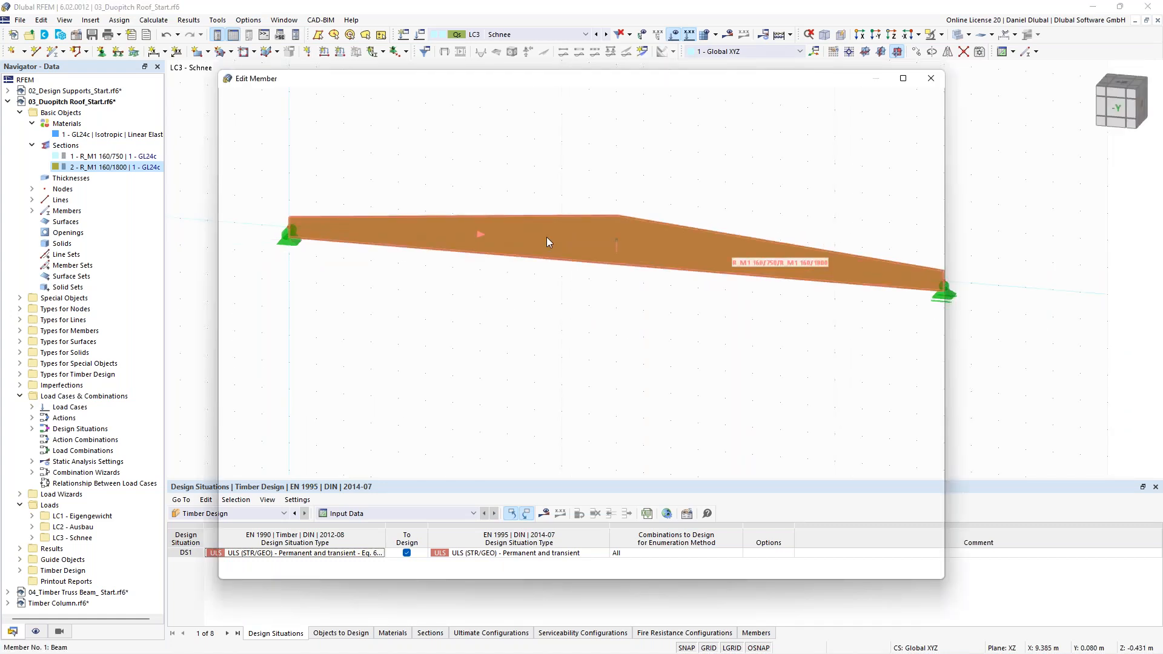
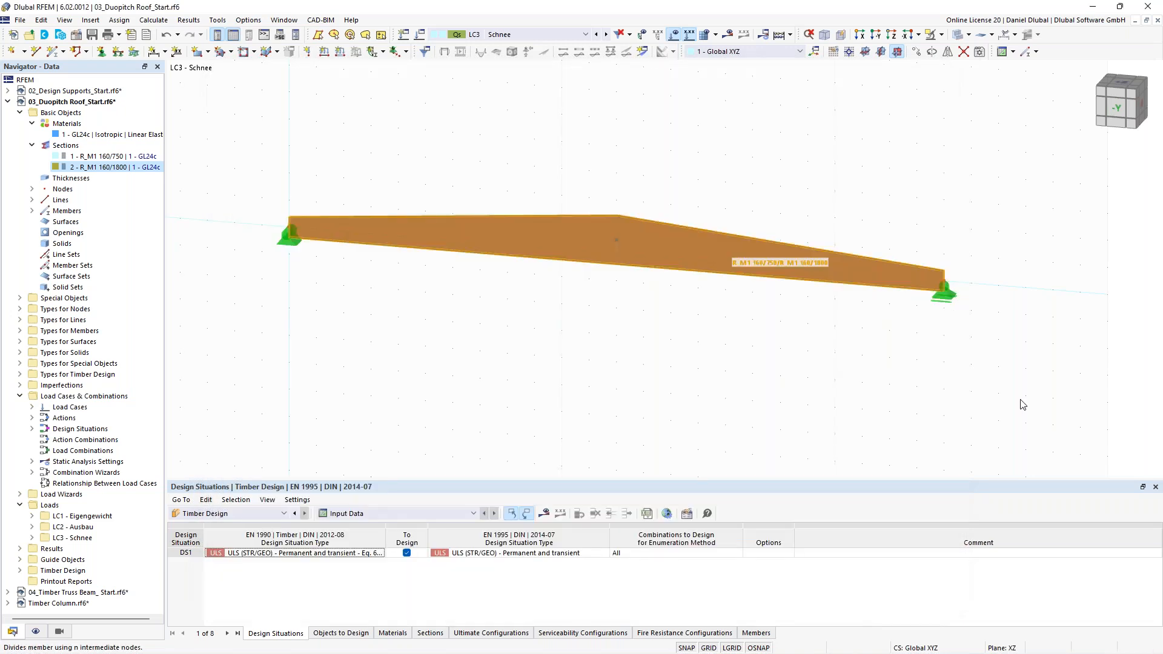
- Create 5 intermediate nodes on the saddle beam as 'On Member' nodes without dividing the member
{"action": "type", "text": "5"}
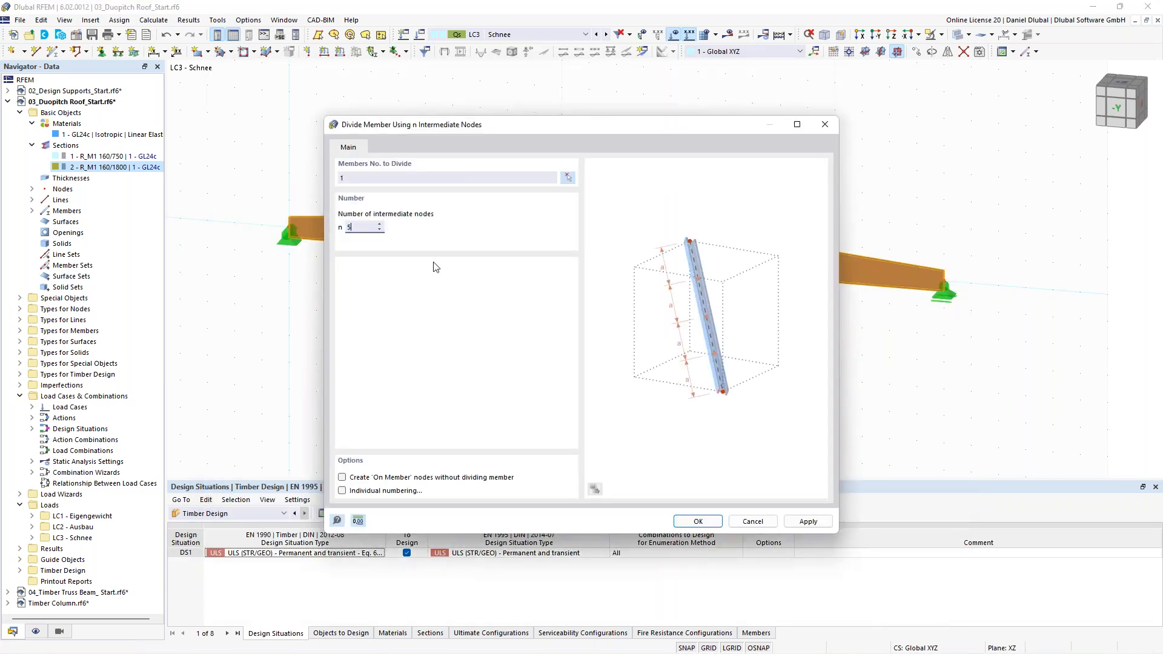
{"action": "left_click", "coordinate": [369, 482]}
{"action": "left_click_drag", "start_coordinate": [573, 126], "coordinate": [386, 450]}
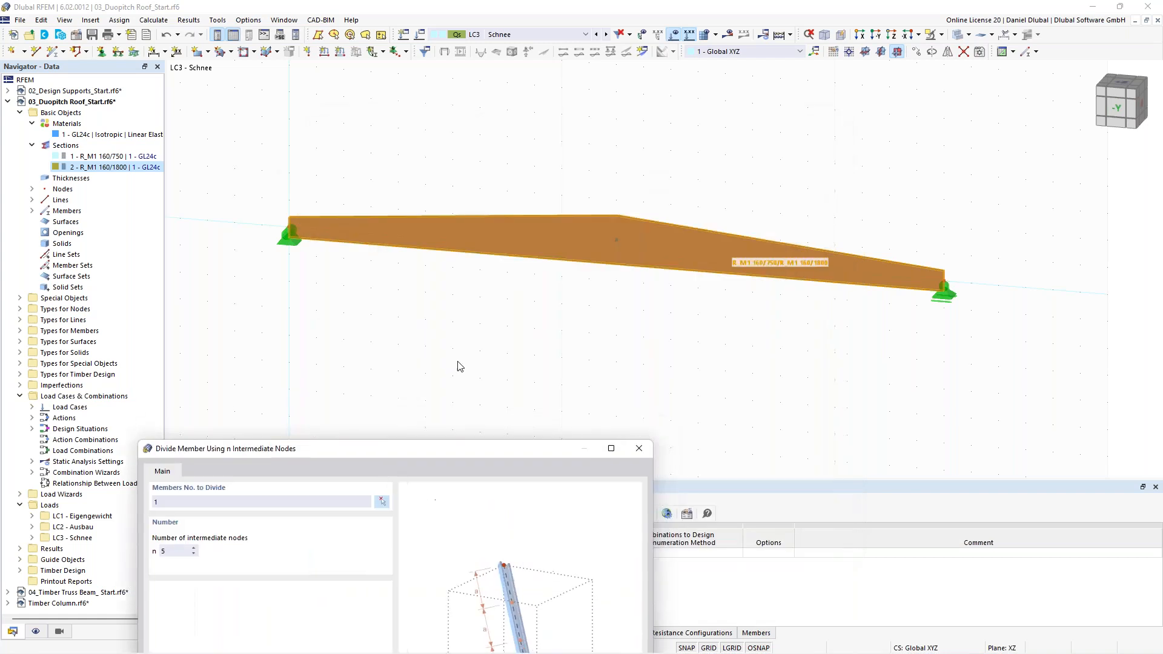
{"action": "left_click_drag", "start_coordinate": [463, 451], "coordinate": [607, 146]}
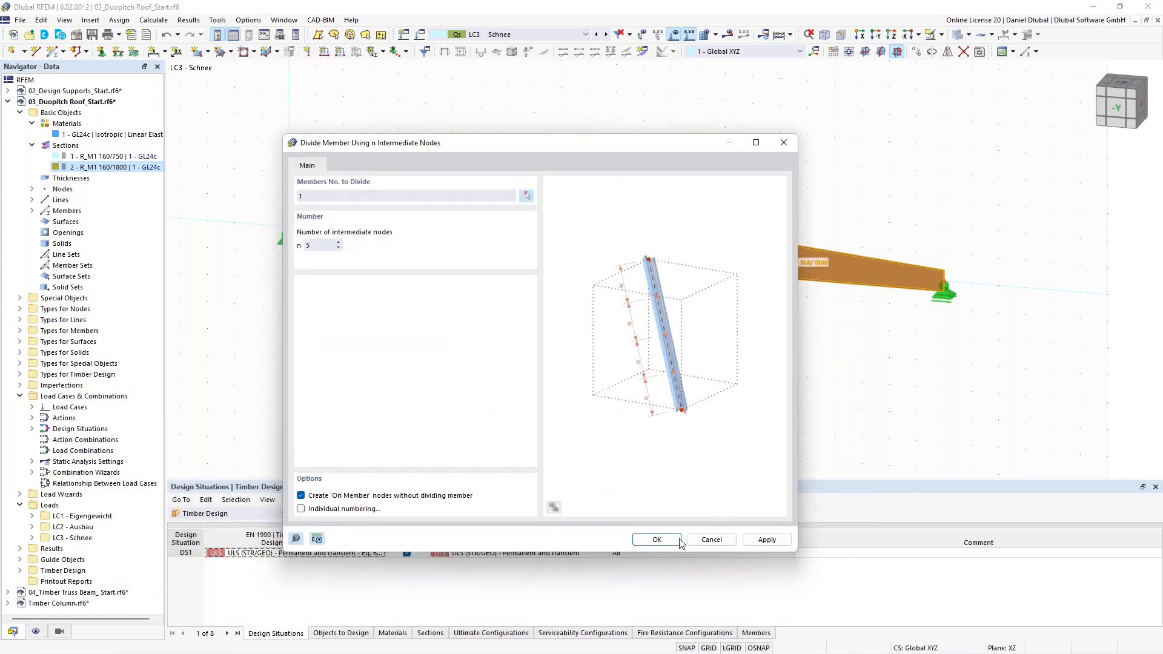
{"action": "left_click", "coordinate": [657, 540]}
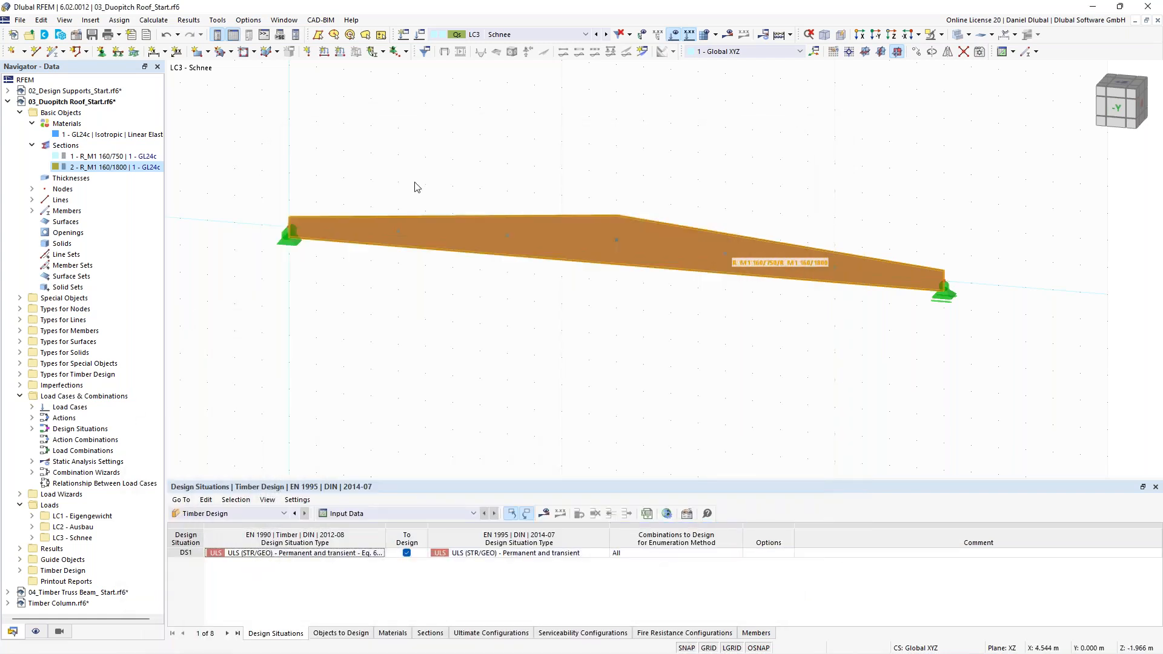
- Examine the intermediate nodes along the beam, including the overlapping nodes at its midpoint
{"action": "scroll", "coordinate": [430, 138], "scroll_direction": "down", "scroll_amount": 1}
{"action": "middle_click_drag", "start_coordinate": [429, 139], "coordinate": [439, 164]}
{"action": "scroll", "coordinate": [367, 259], "scroll_direction": "up", "scroll_amount": 2}
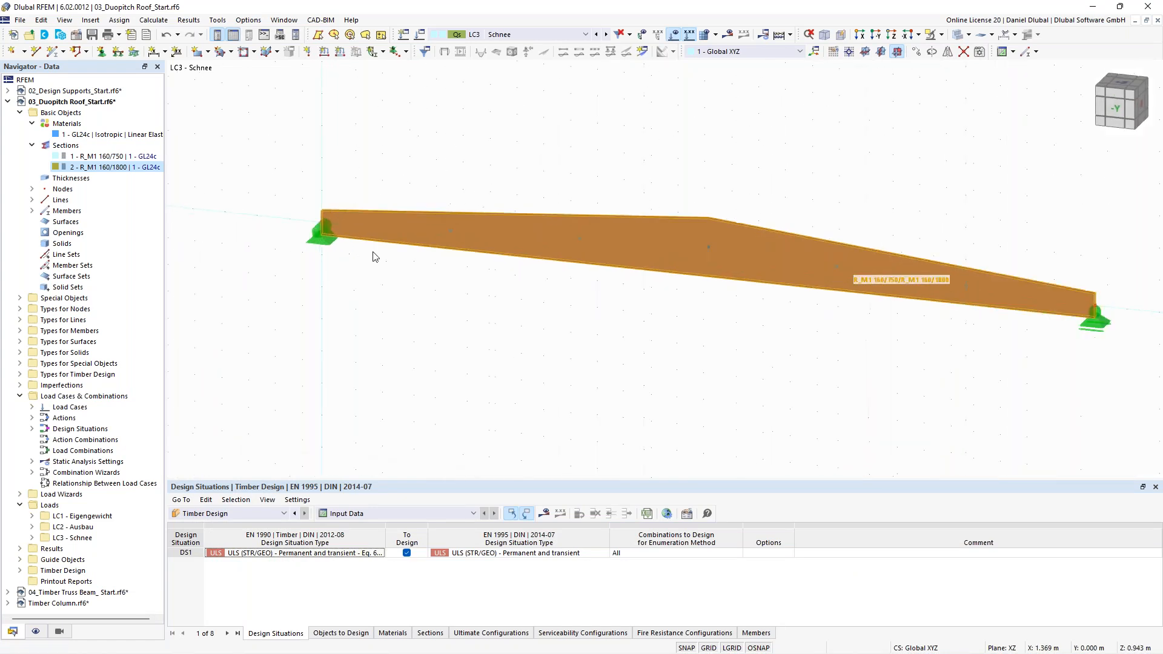
{"action": "left_click", "coordinate": [452, 231]}
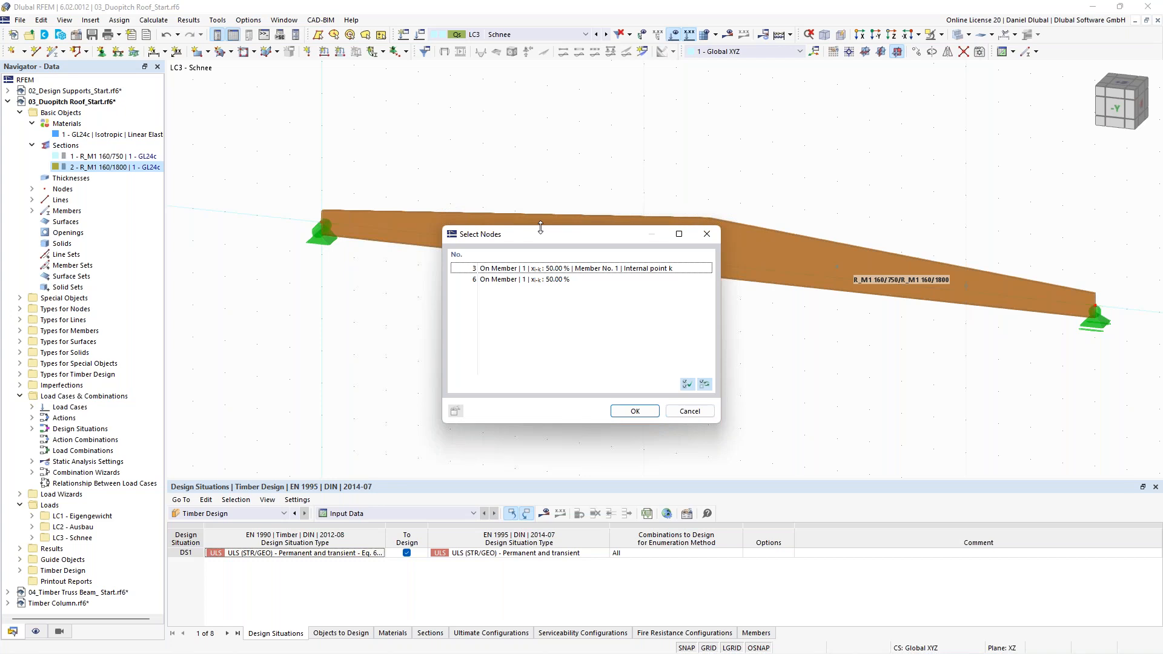
{"action": "key", "text": "Escape"}
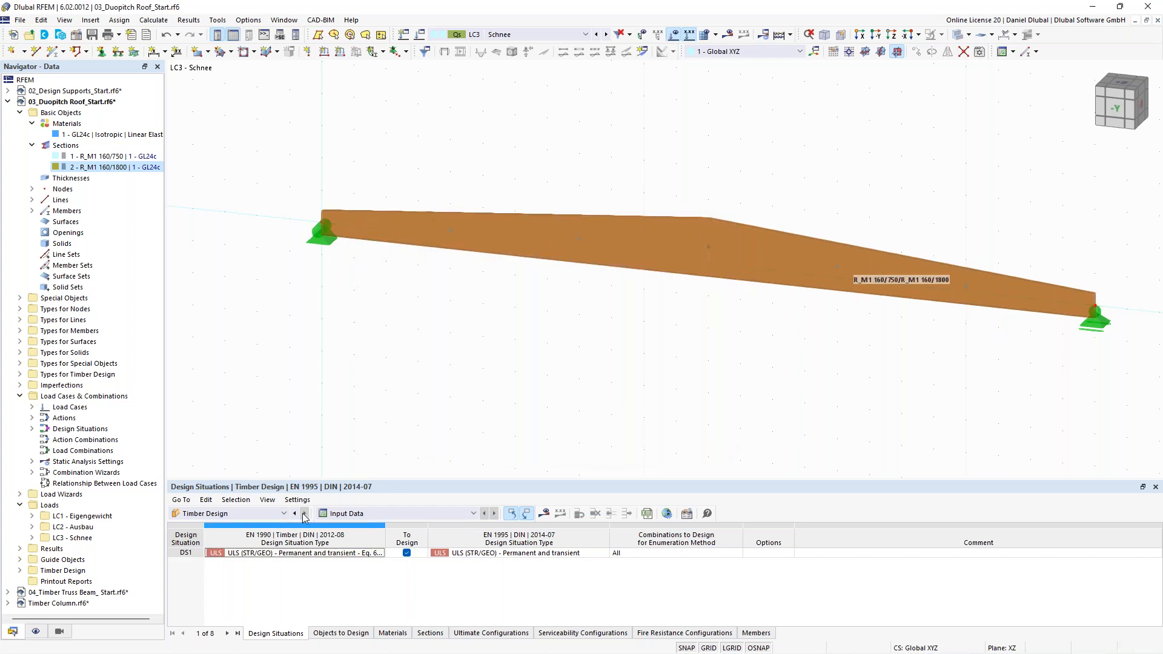
{"action": "scroll", "coordinate": [460, 325], "scroll_direction": "down", "scroll_amount": 3}
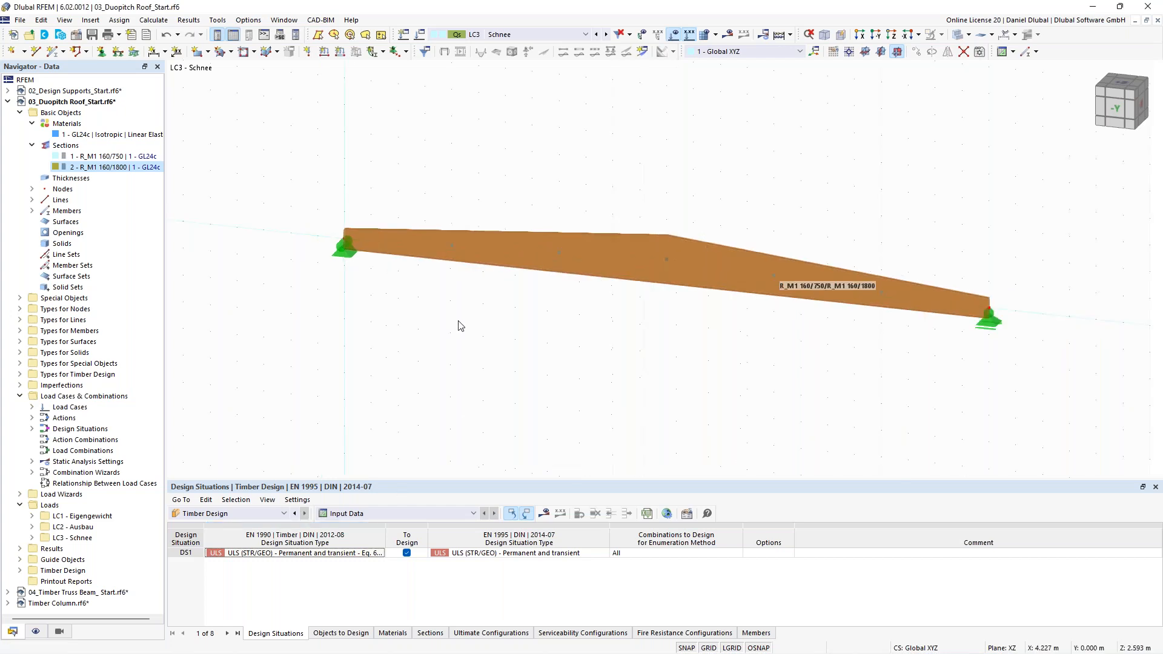
{"action": "scroll", "coordinate": [543, 293], "scroll_direction": "up", "scroll_amount": 1}
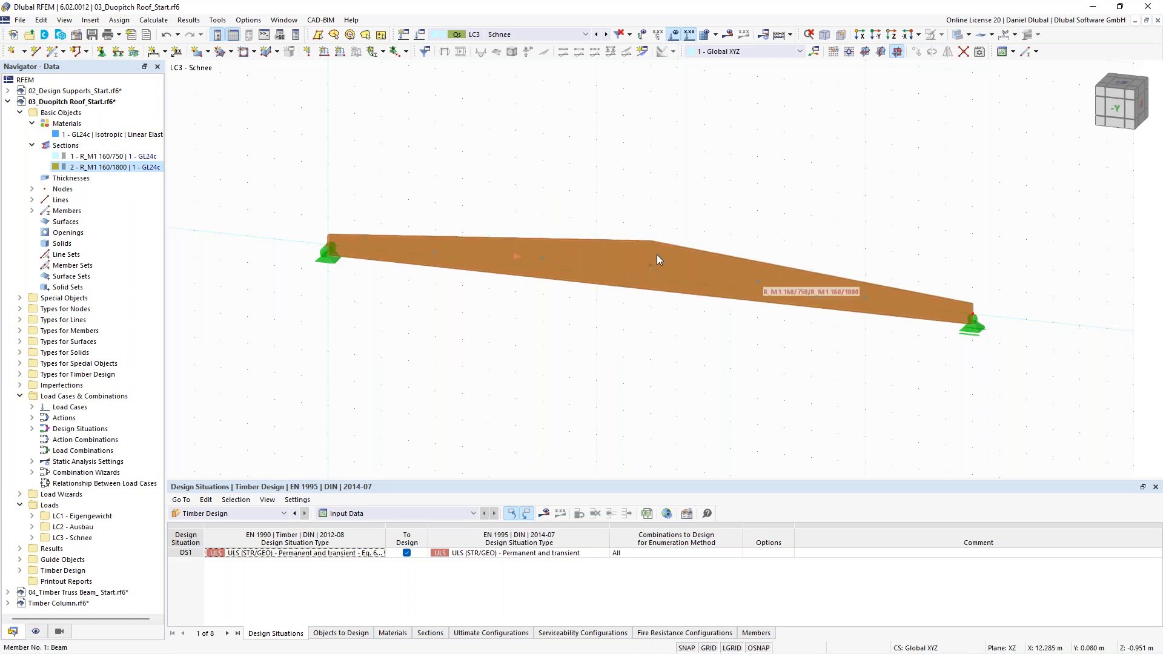
{"action": "scroll", "coordinate": [611, 190], "scroll_direction": "up", "scroll_amount": 1}
{"action": "middle_click_drag", "start_coordinate": [596, 195], "coordinate": [565, 194]}
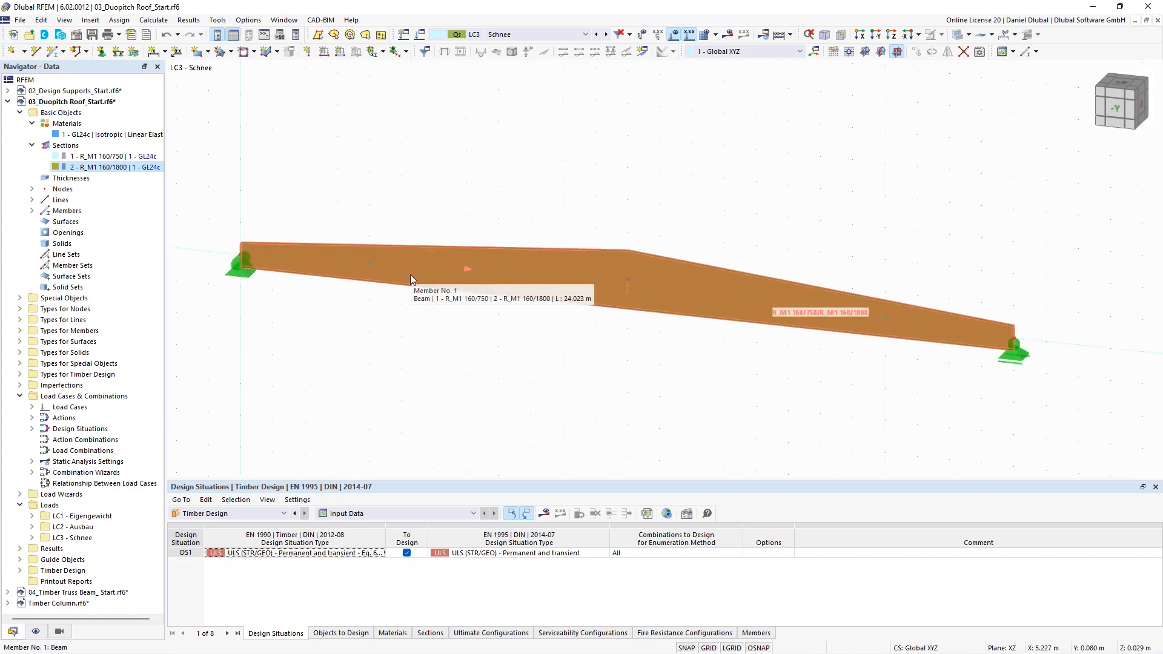
- Check the beam's nodes on member, and create new effective lengths for its timber design, opening their nodal supports settings
{"action": "double_click", "coordinate": [532, 268]}
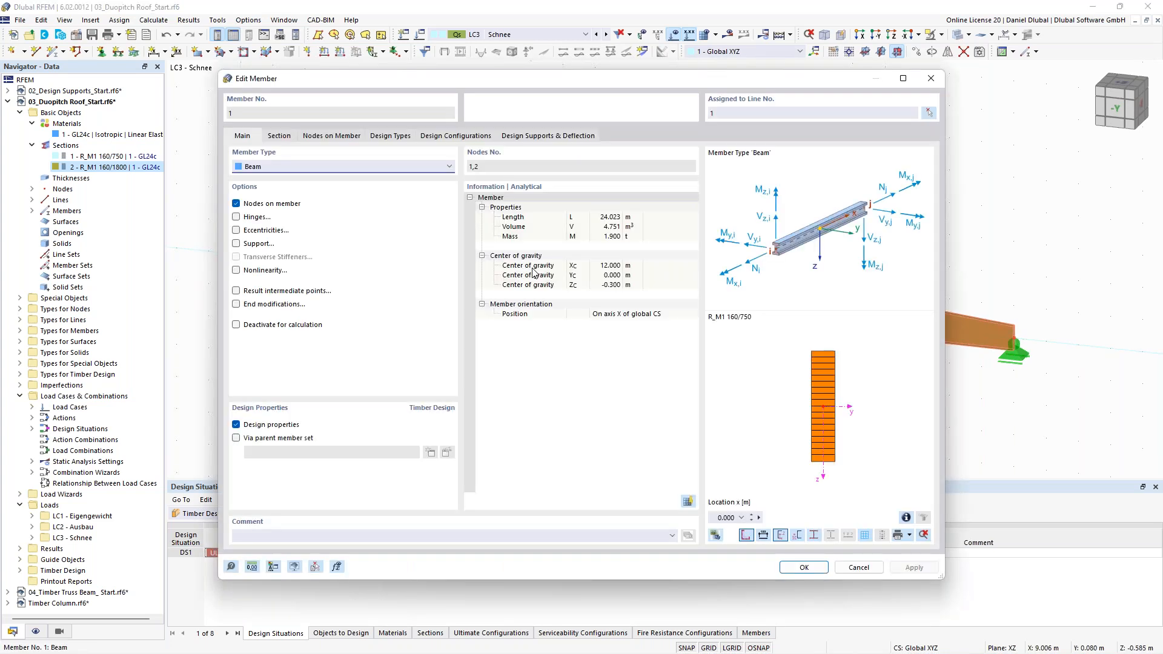
{"action": "left_click", "coordinate": [353, 136]}
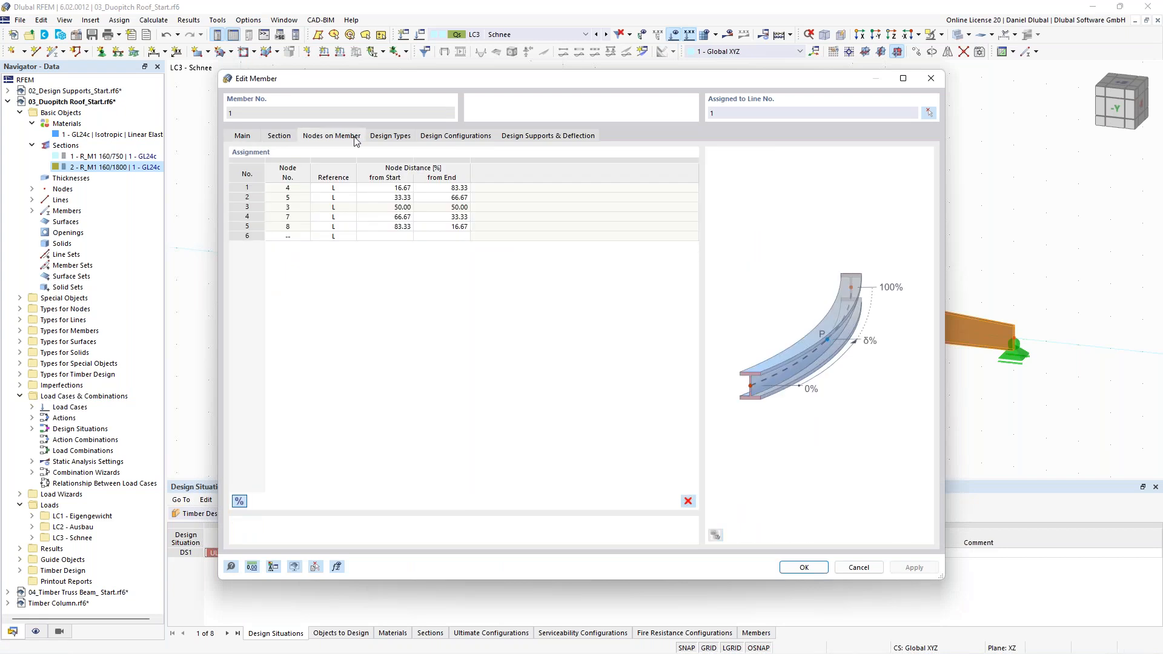
{"action": "left_click", "coordinate": [390, 137]}
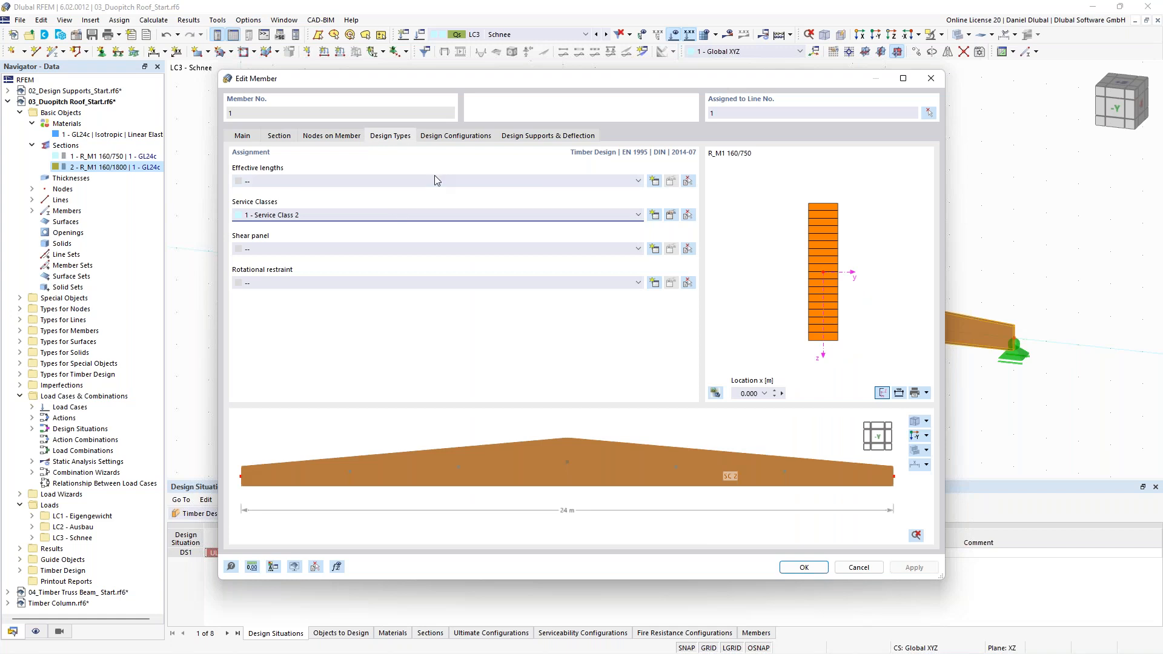
{"action": "left_click", "coordinate": [654, 181]}
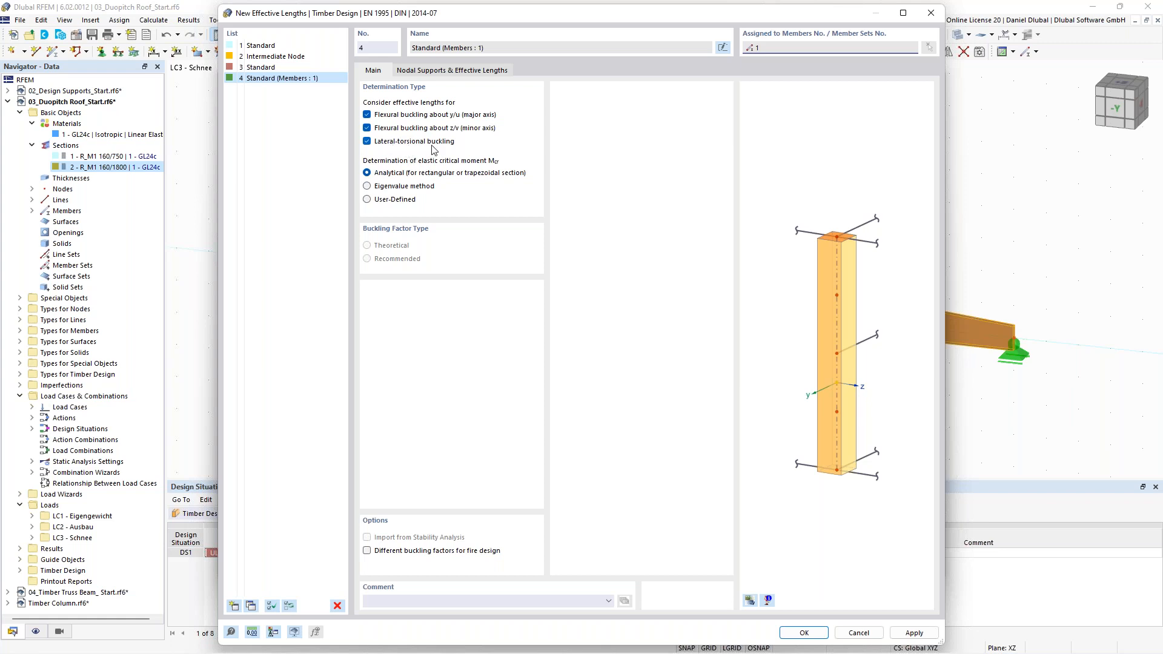
{"action": "left_click", "coordinate": [440, 74]}
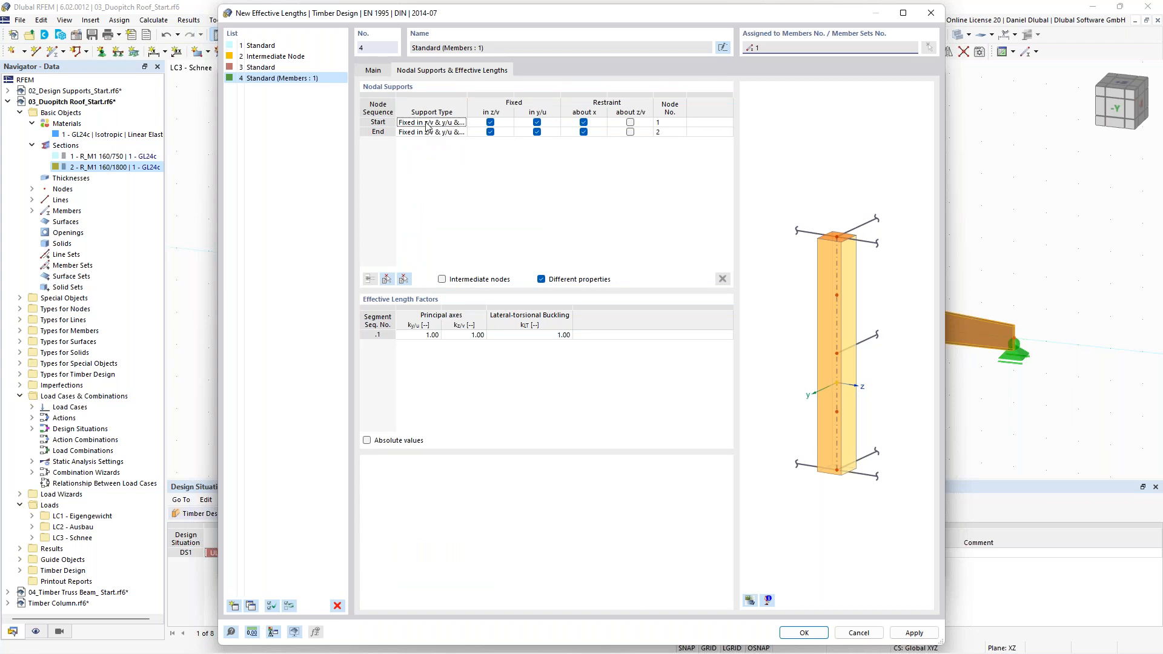
- Import the intermediate nodes from member 1 into the nodal supports and fix all five in y/u
{"action": "left_click", "coordinate": [387, 280]}
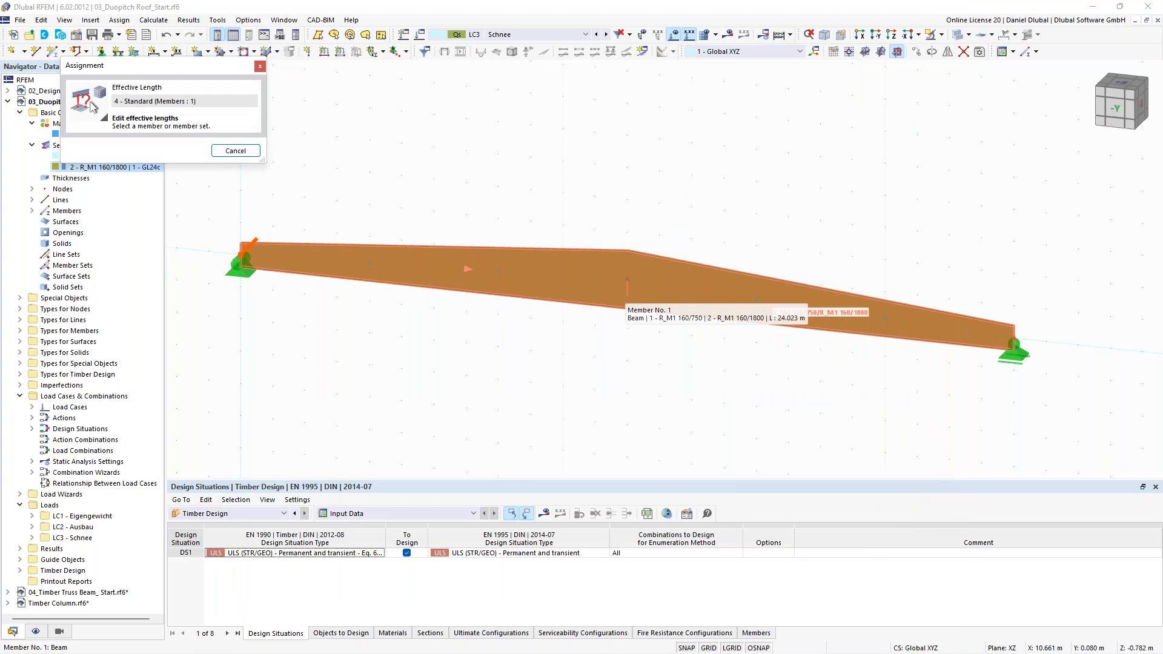
{"action": "left_click", "coordinate": [588, 283]}
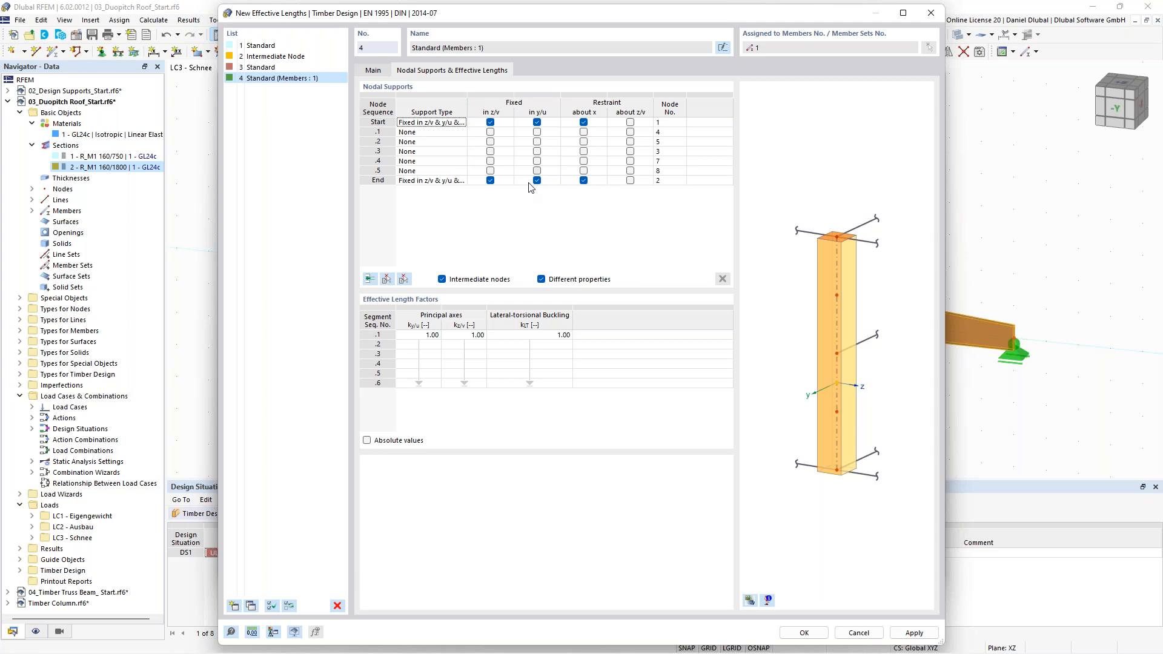
{"action": "left_click", "coordinate": [536, 134]}
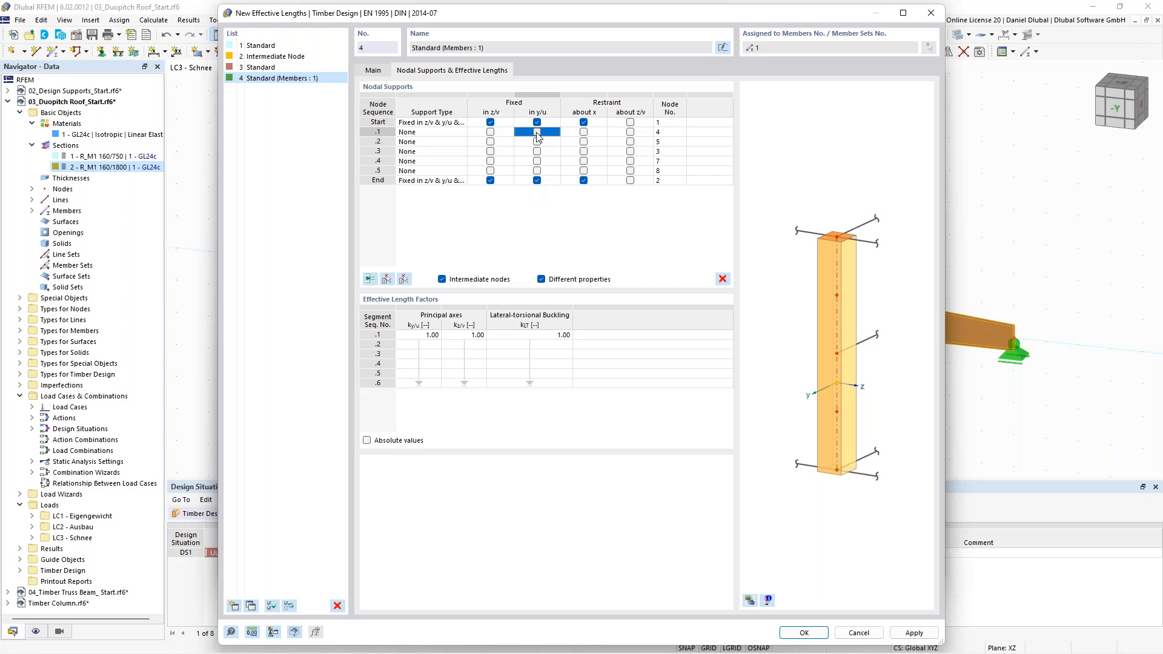
{"action": "left_click", "coordinate": [537, 132]}
{"action": "left_click", "coordinate": [537, 142]}
{"action": "left_click", "coordinate": [536, 142]}
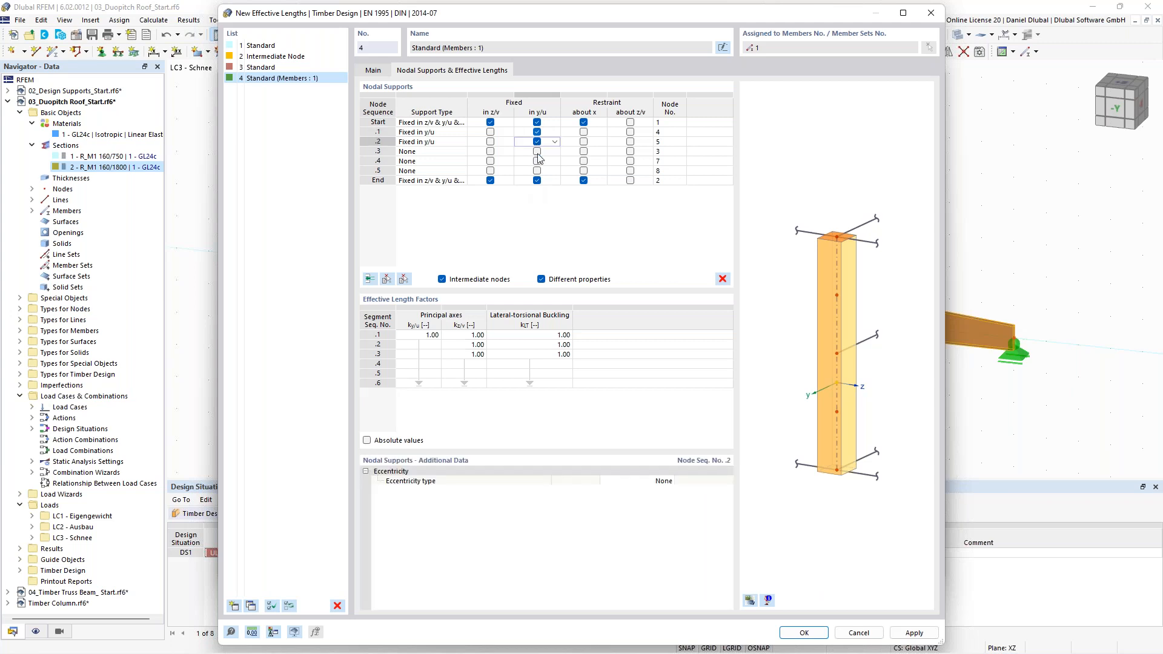
{"action": "left_click", "coordinate": [537, 152]}
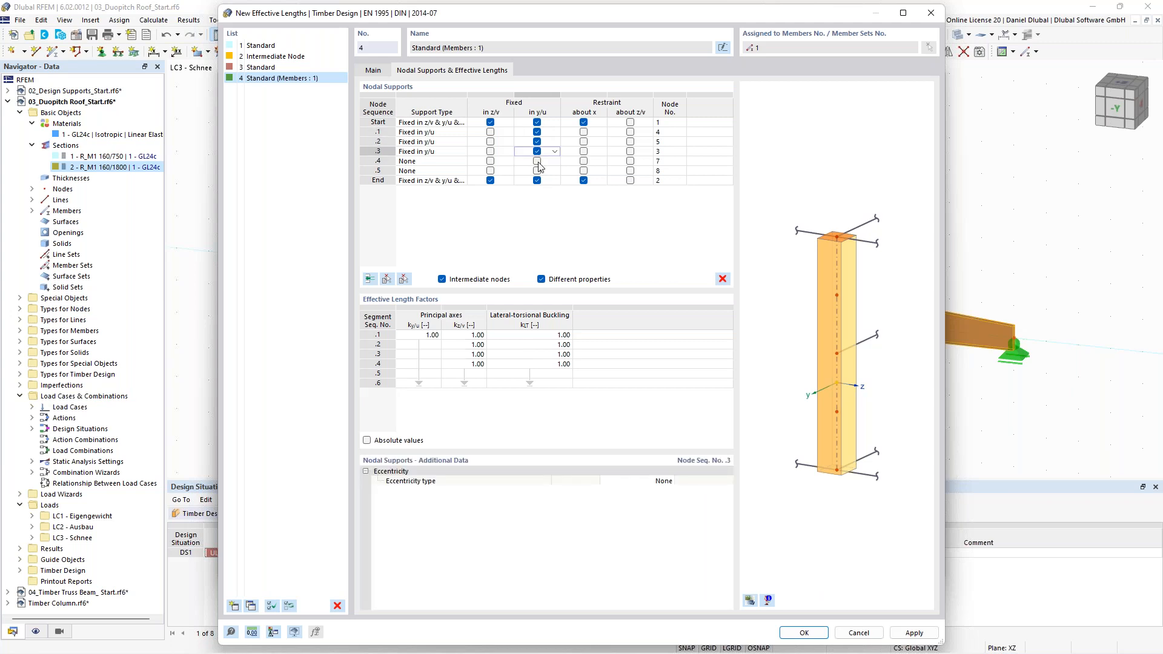
{"action": "left_click", "coordinate": [537, 161]}
{"action": "left_click", "coordinate": [537, 171]}
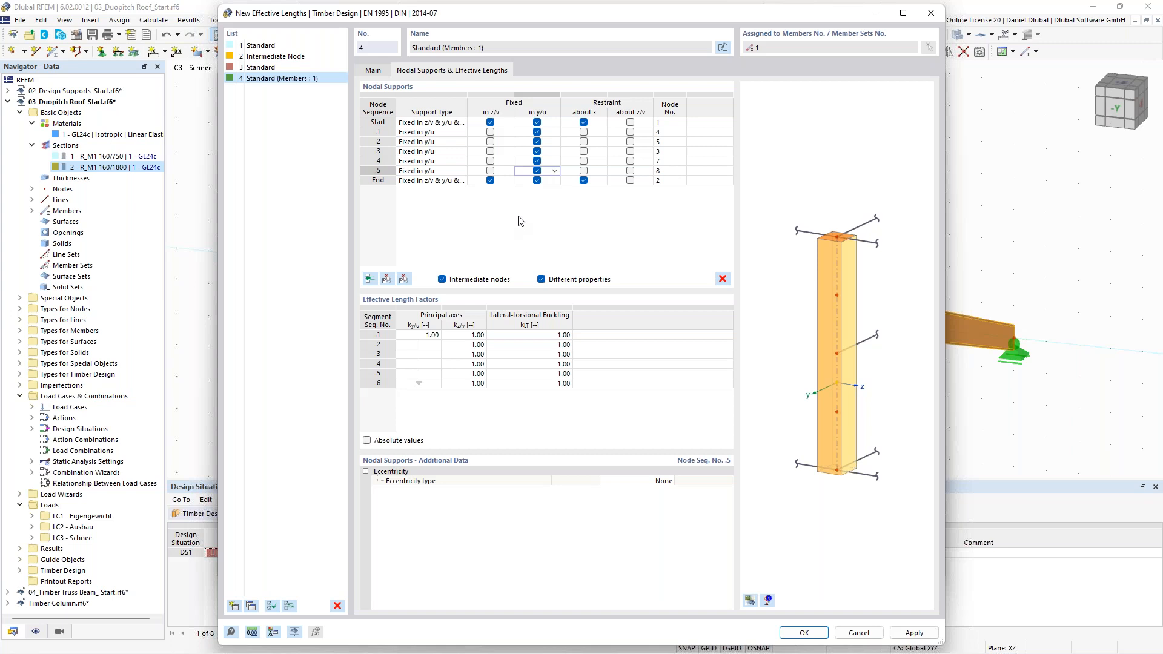
- Show the model in the effective lengths preview and examine the intermediate nodes along the beam
{"action": "left_click", "coordinate": [750, 600]}
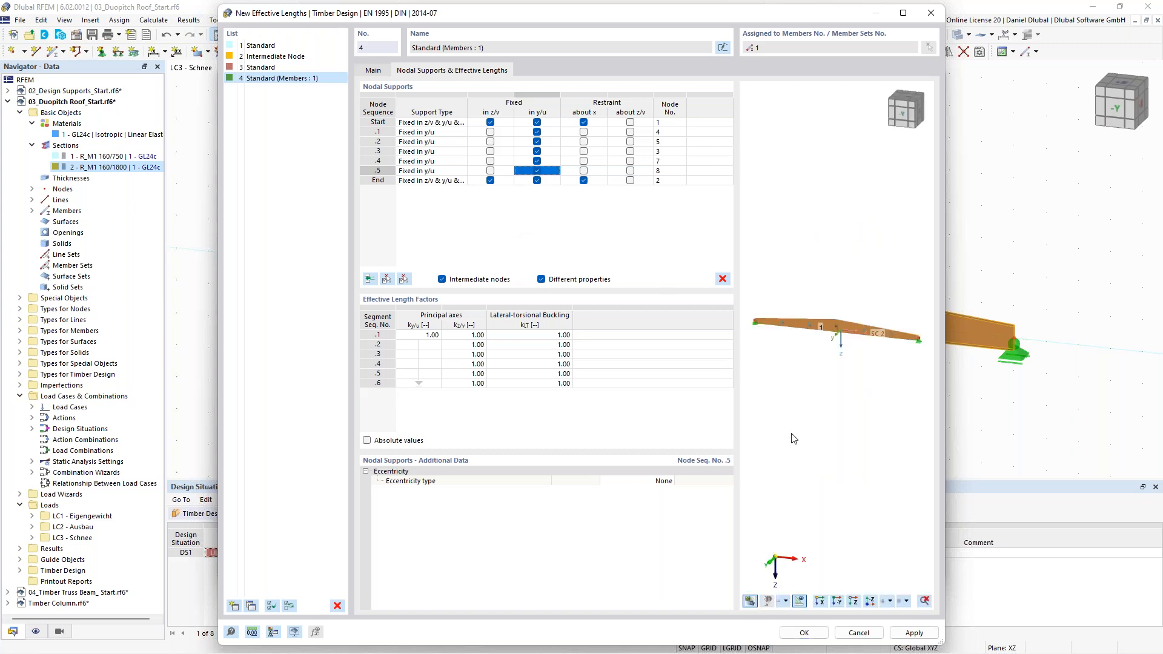
{"action": "scroll", "coordinate": [841, 326], "scroll_direction": "up", "scroll_amount": 3}
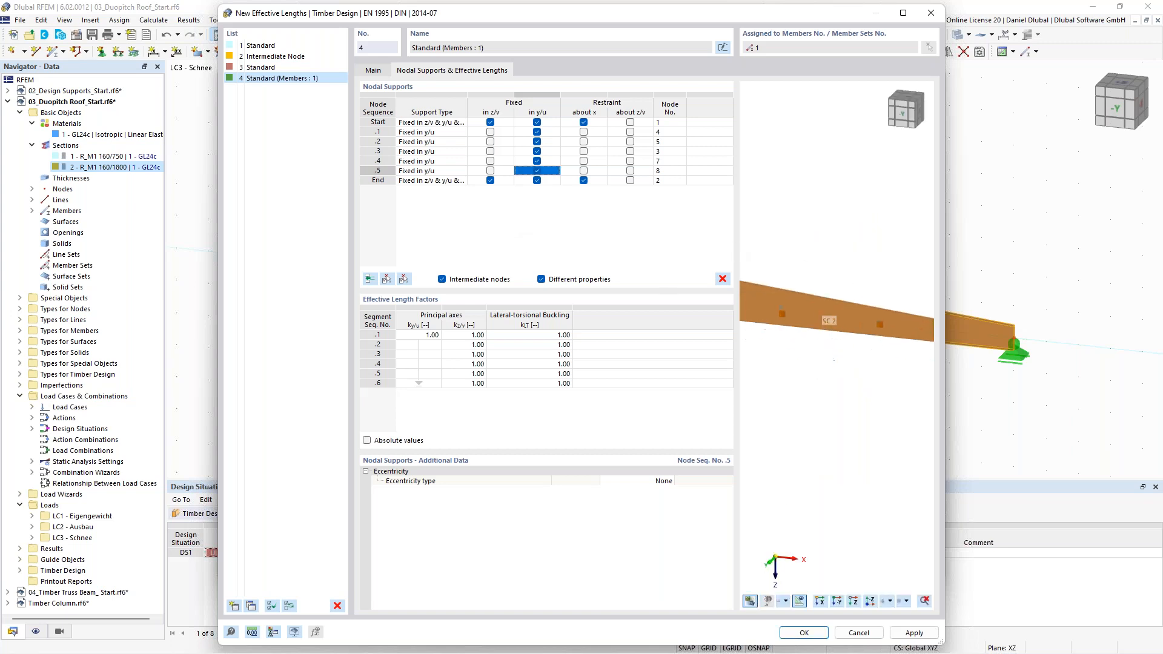
{"action": "scroll", "coordinate": [878, 298], "scroll_direction": "down", "scroll_amount": 2}
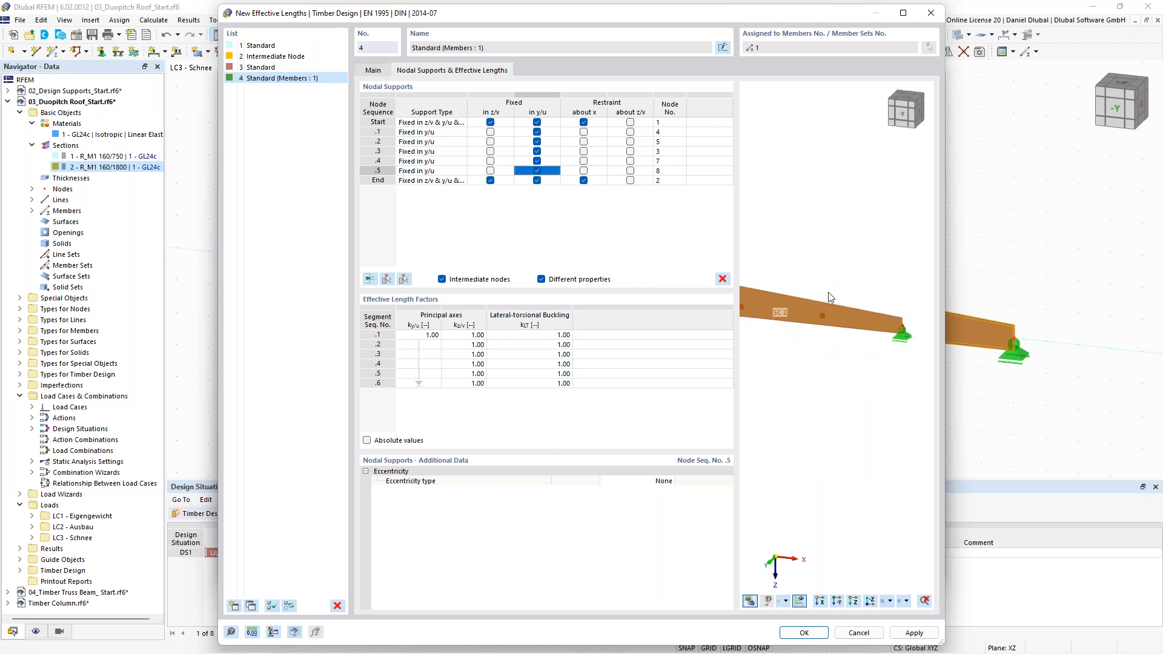
{"action": "middle_click_drag", "start_coordinate": [806, 269], "coordinate": [853, 273]}
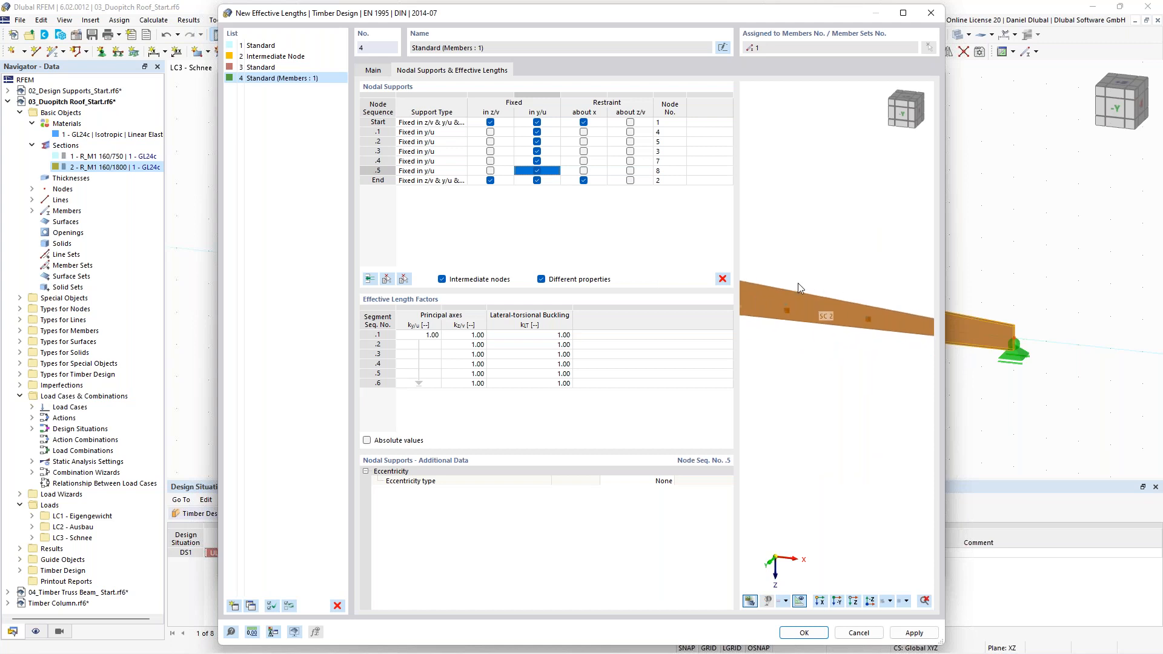
{"action": "scroll", "coordinate": [807, 269], "scroll_direction": "down", "scroll_amount": 1}
{"action": "middle_click_drag", "start_coordinate": [800, 249], "coordinate": [886, 259]}
{"action": "mouse_move", "coordinate": [781, 265]}
{"action": "middle_mouse_down"}
{"action": "mouse_move", "coordinate": [885, 257]}
{"action": "mouse_move", "coordinate": [859, 266]}
{"action": "mouse_move", "coordinate": [798, 254]}
{"action": "middle_mouse_up"}
{"action": "scroll", "coordinate": [906, 266], "scroll_direction": "down", "scroll_amount": 1}
{"action": "middle_click_drag", "start_coordinate": [896, 264], "coordinate": [795, 259]}
{"action": "scroll", "coordinate": [873, 304], "scroll_direction": "up", "scroll_amount": 5}
{"action": "scroll", "coordinate": [888, 281], "scroll_direction": "down", "scroll_amount": 1}
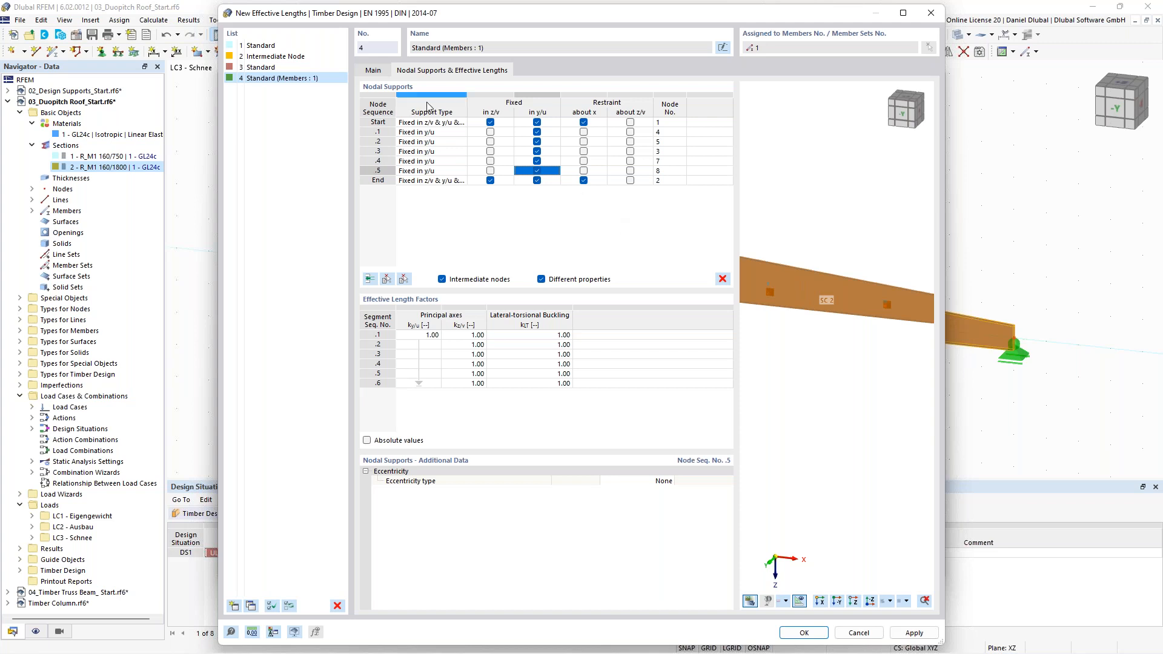
- Review the buckling determination settings and compare the nodal supports with the nodes on the previewed beam
{"action": "left_click", "coordinate": [378, 73]}
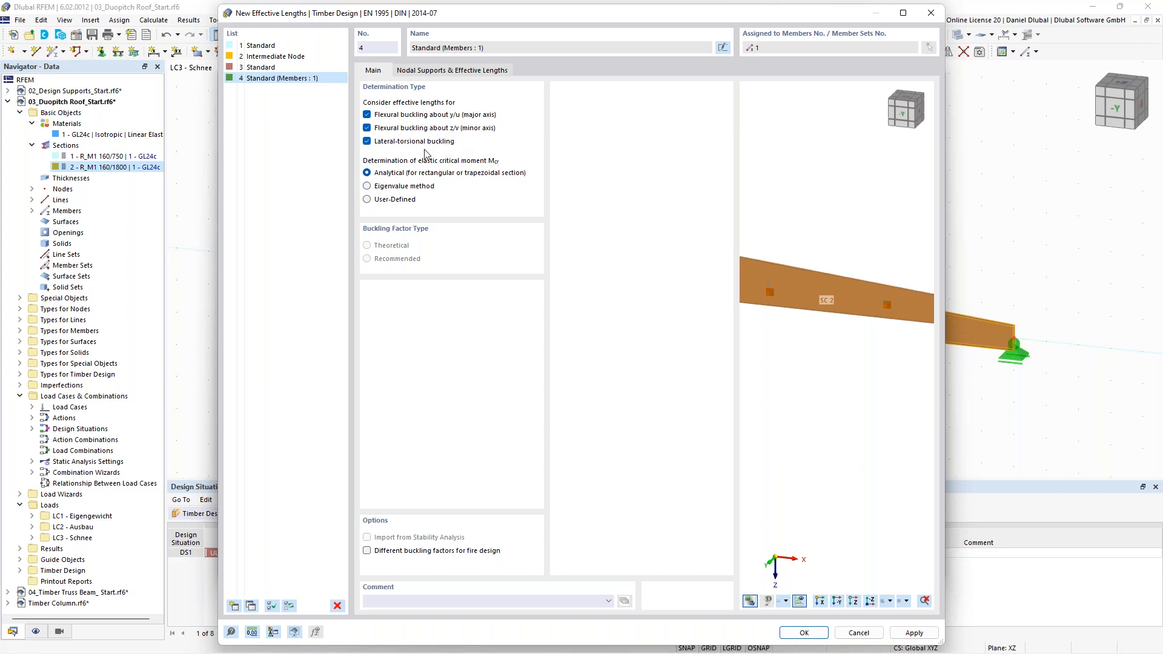
{"action": "left_click", "coordinate": [455, 71]}
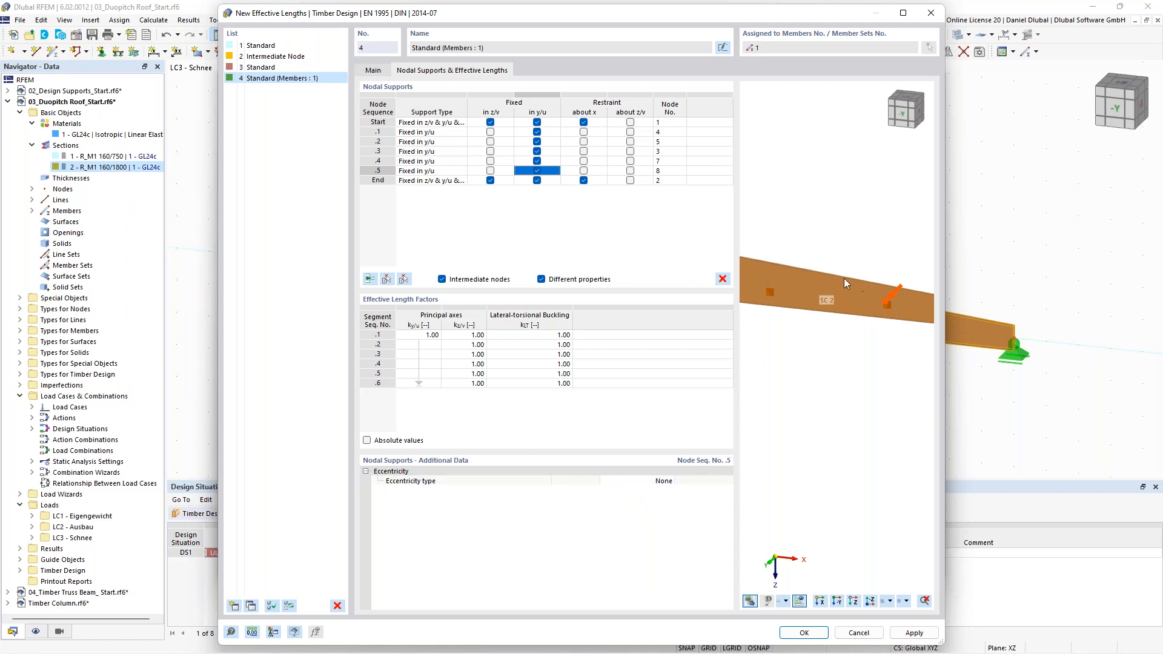
{"action": "scroll", "coordinate": [856, 281], "scroll_direction": "down", "scroll_amount": 1}
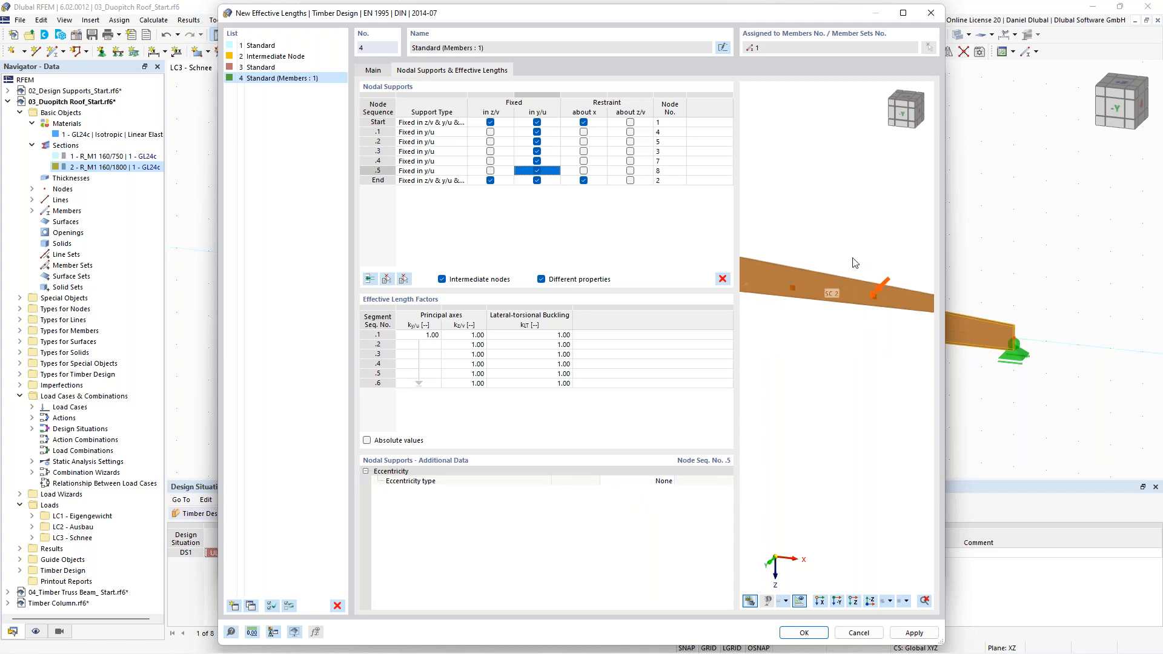
{"action": "left_click", "coordinate": [376, 71]}
{"action": "left_click", "coordinate": [450, 71]}
{"action": "scroll", "coordinate": [875, 271], "scroll_direction": "up", "scroll_amount": 3}
{"action": "scroll", "coordinate": [873, 267], "scroll_direction": "down", "scroll_amount": 2}
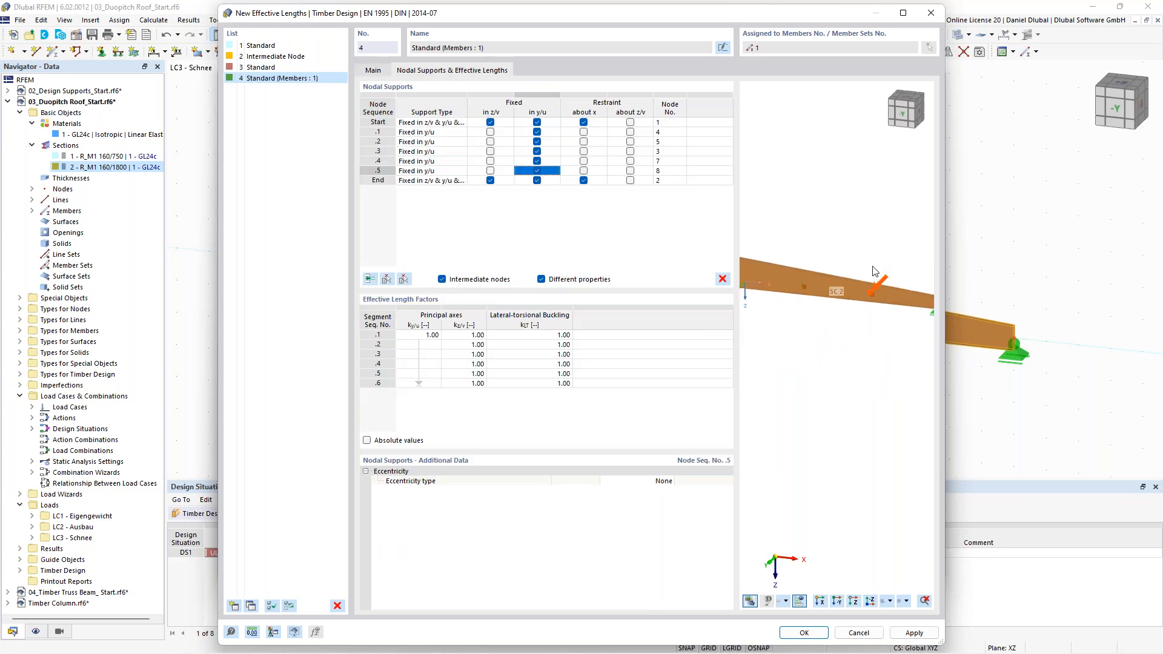
{"action": "middle_click_drag", "start_coordinate": [810, 241], "coordinate": [874, 275]}
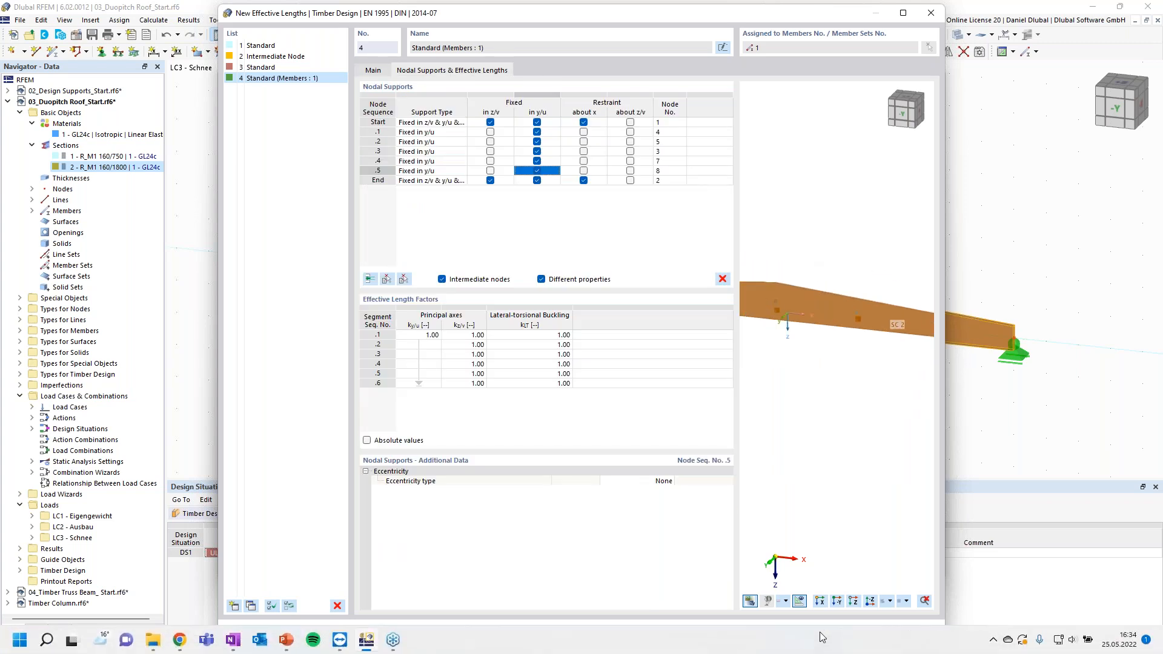
- Accept the new effective lengths and the edits to member 1
{"action": "left_click", "coordinate": [806, 633]}
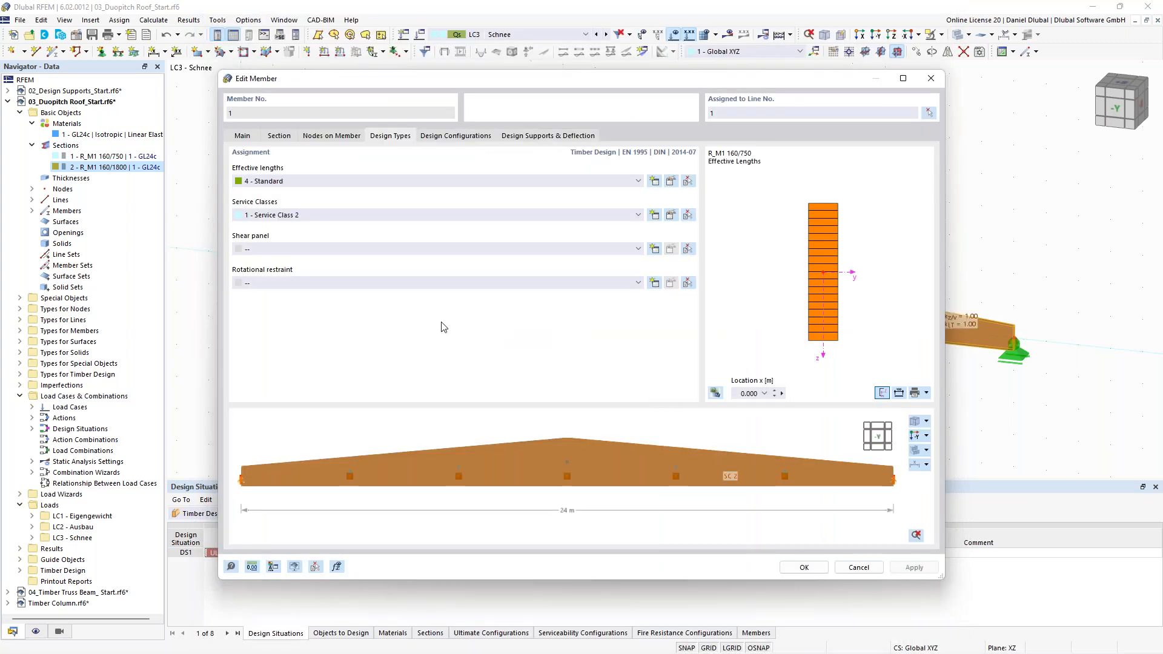
{"action": "left_click", "coordinate": [806, 567]}
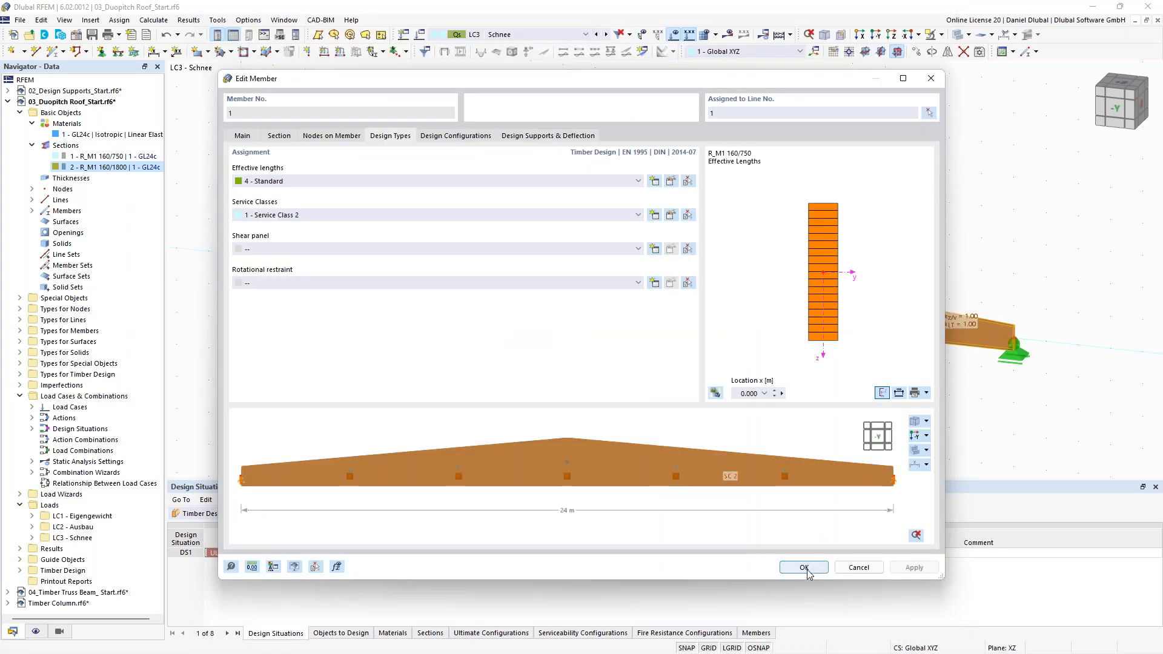
{"action": "scroll", "coordinate": [532, 264], "scroll_direction": "down", "scroll_amount": 1}
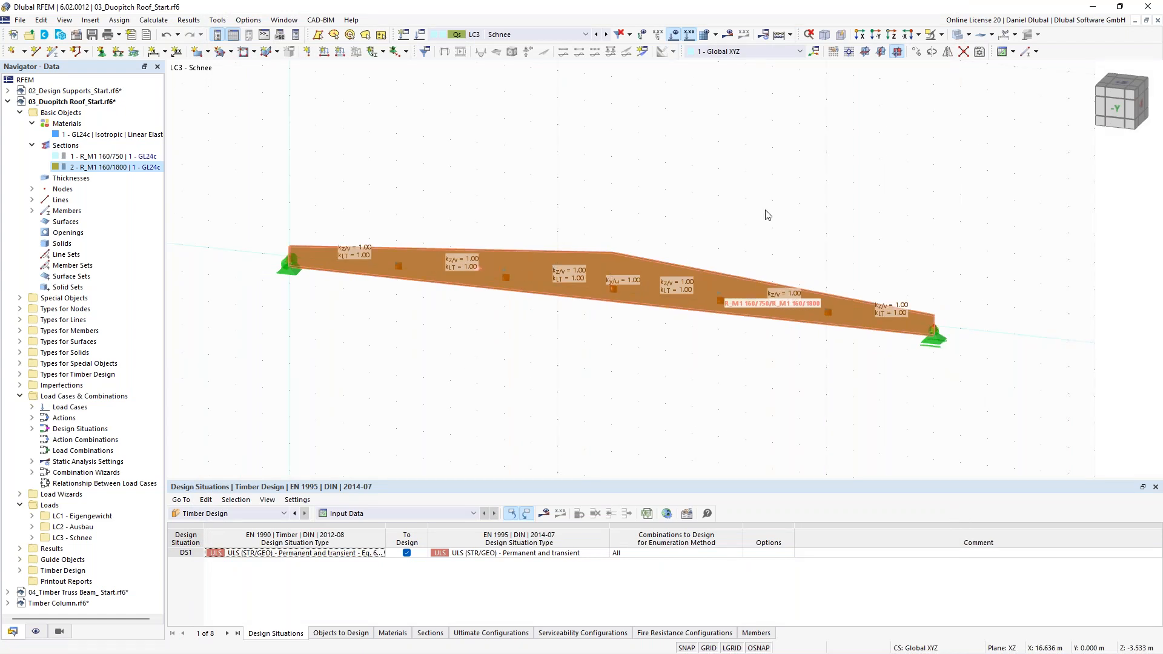
{"action": "middle_click_drag", "start_coordinate": [781, 201], "coordinate": [756, 181], "text": "ctrl"}
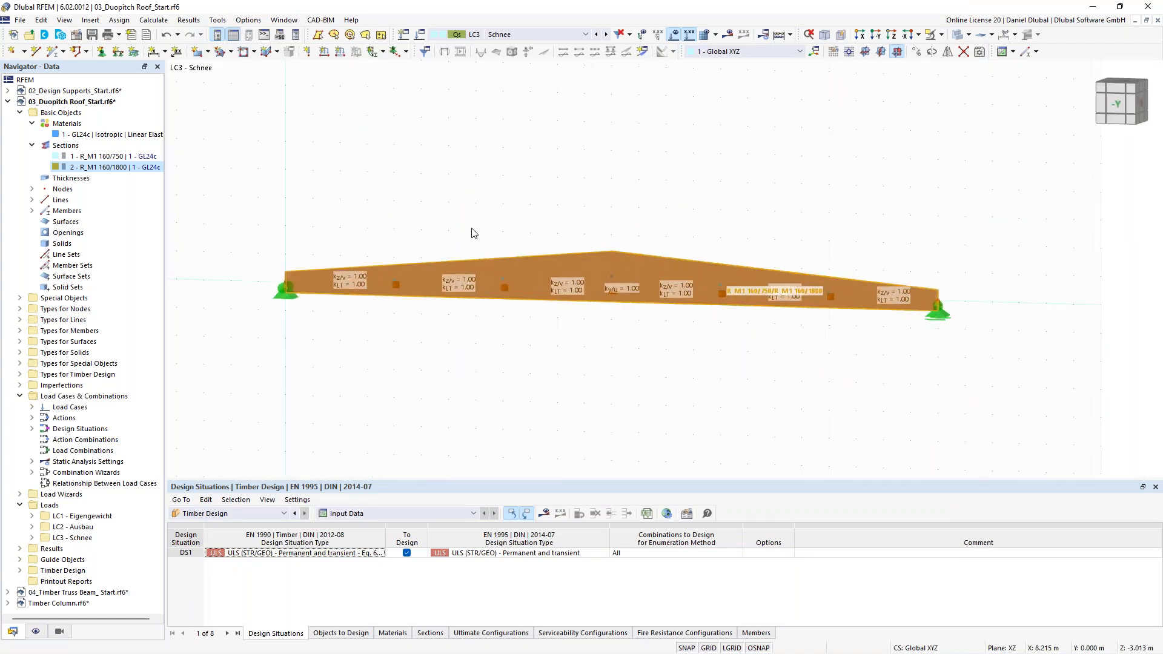
{"action": "middle_click_drag", "start_coordinate": [474, 233], "coordinate": [519, 195]}
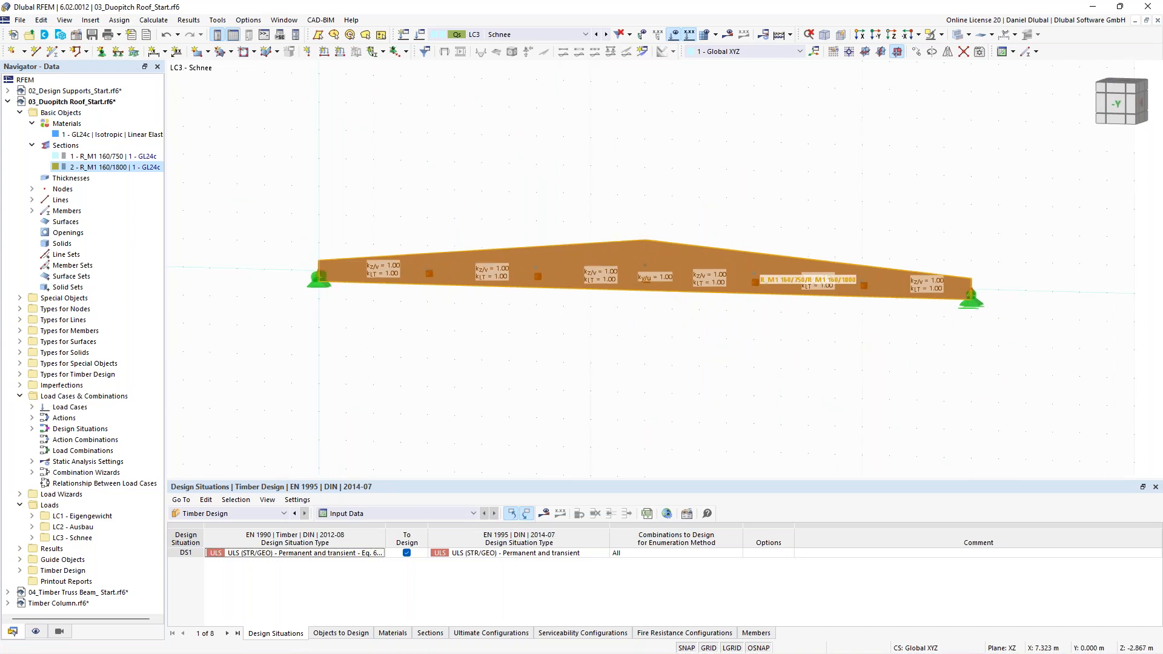
{"action": "middle_click_drag", "start_coordinate": [500, 256], "coordinate": [470, 265], "text": "ctrl"}
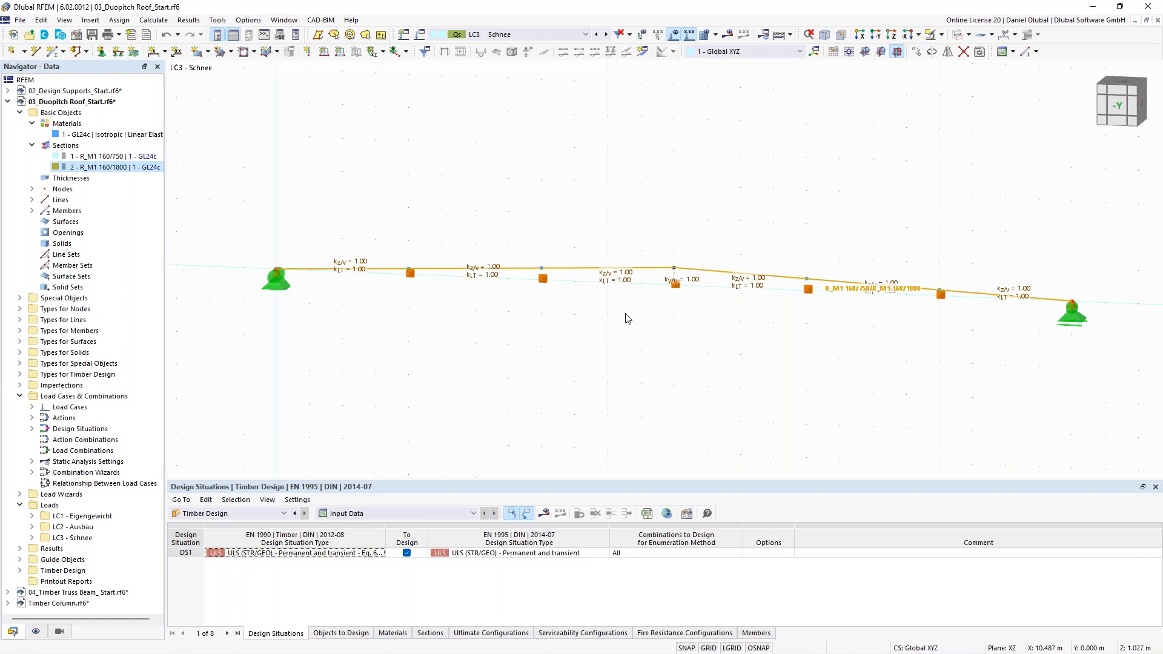
{"action": "scroll", "coordinate": [355, 228], "scroll_direction": "down", "scroll_amount": 1}
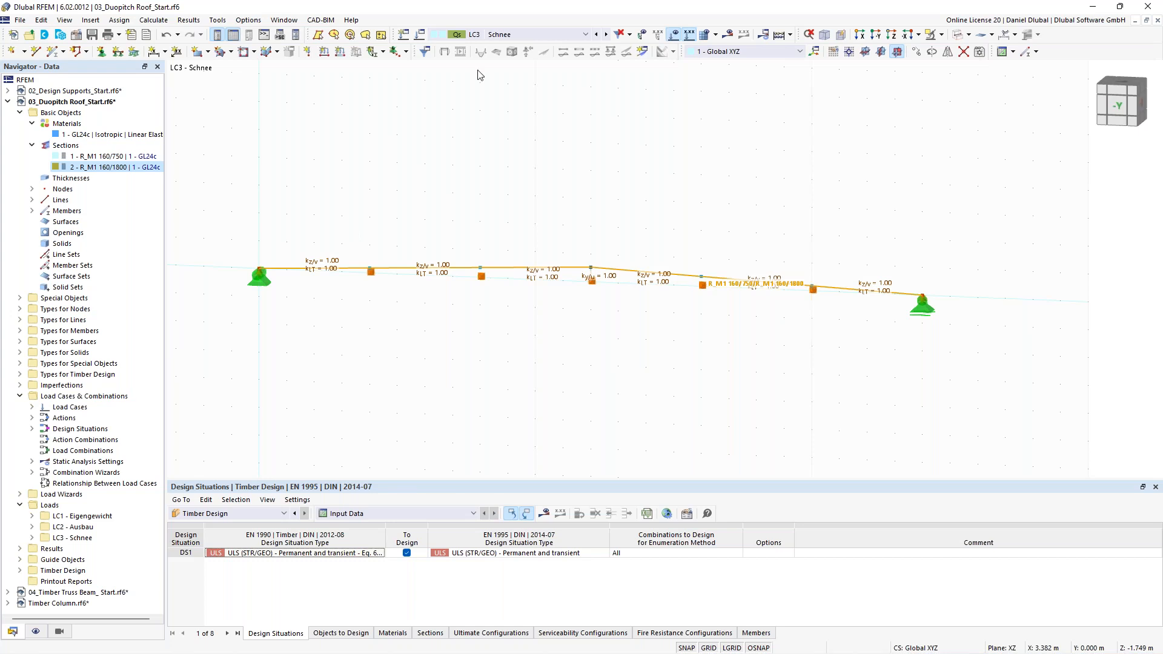
- Rename load case LC1 as Self-weight, LC2 as Permanent and LC3 as Snow, and make LC1 the active load case
{"action": "left_click", "coordinate": [525, 35]}
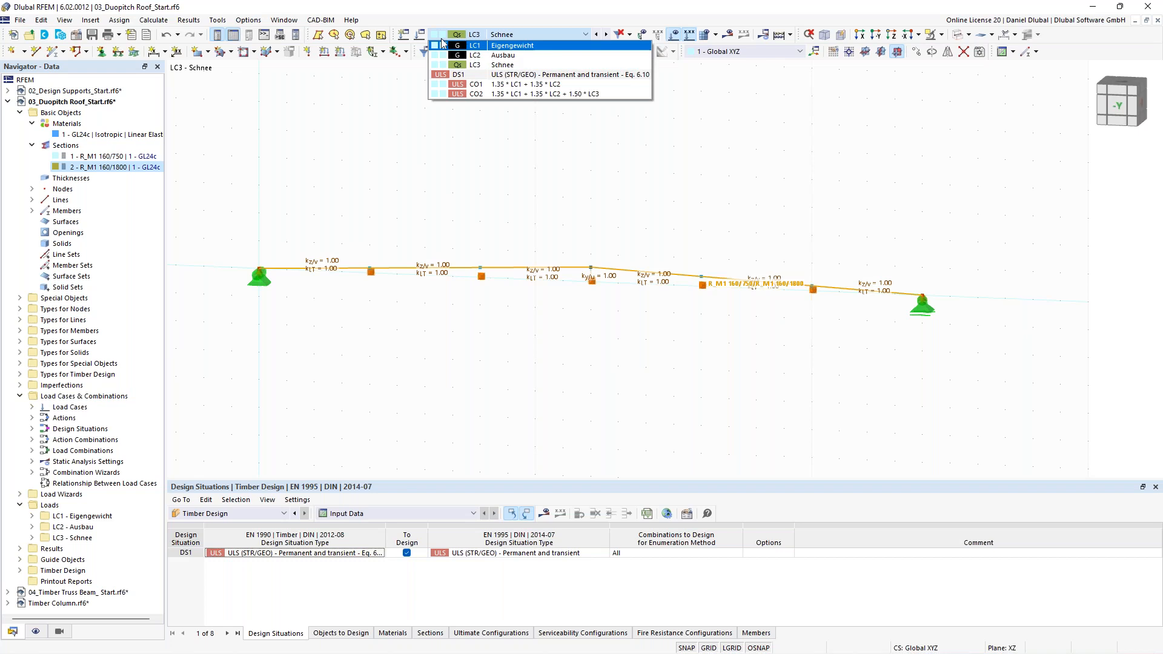
{"action": "left_click", "coordinate": [400, 109]}
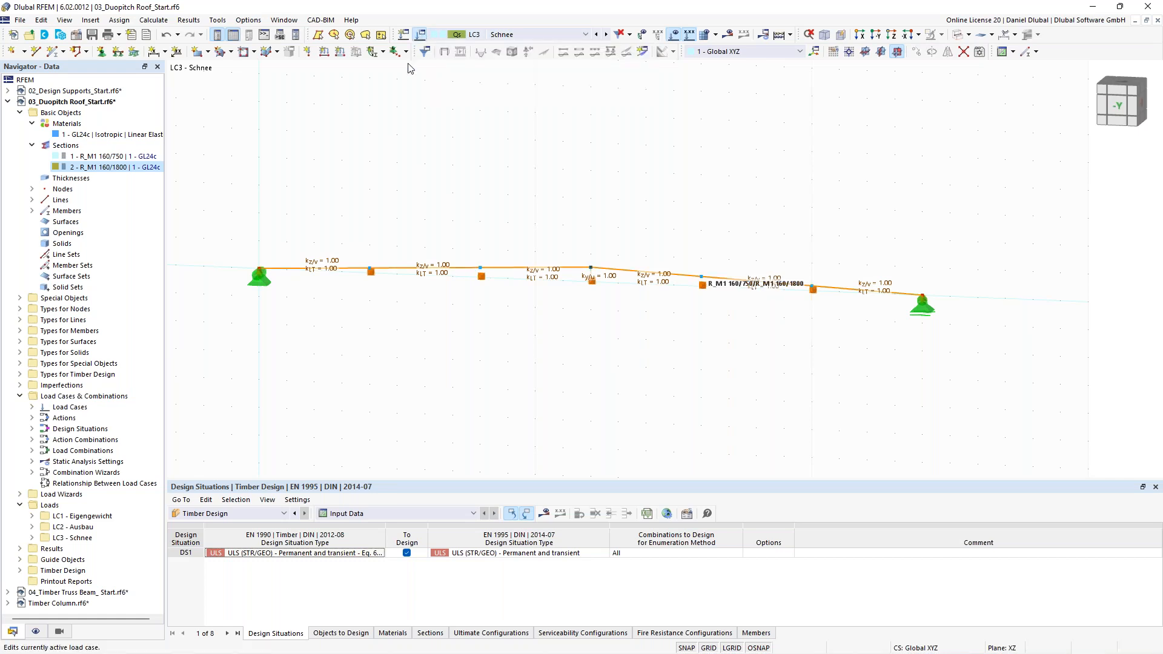
{"action": "left_click", "coordinate": [290, 120]}
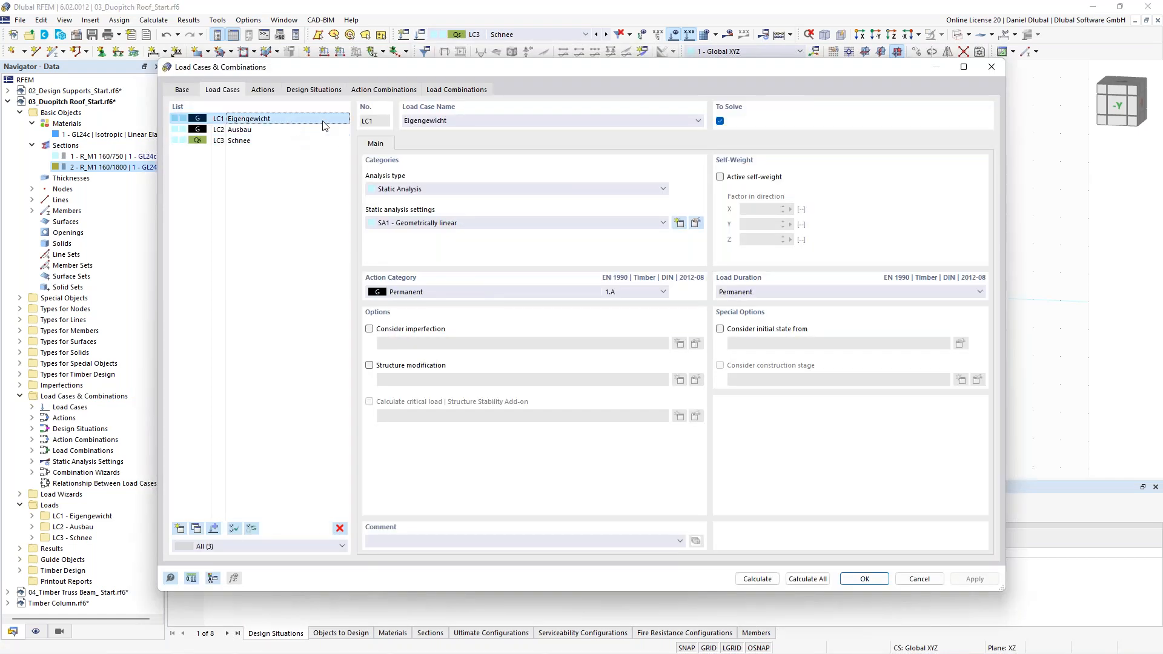
{"action": "double_click", "coordinate": [418, 120]}
{"action": "type", "text": "Self-weight"}
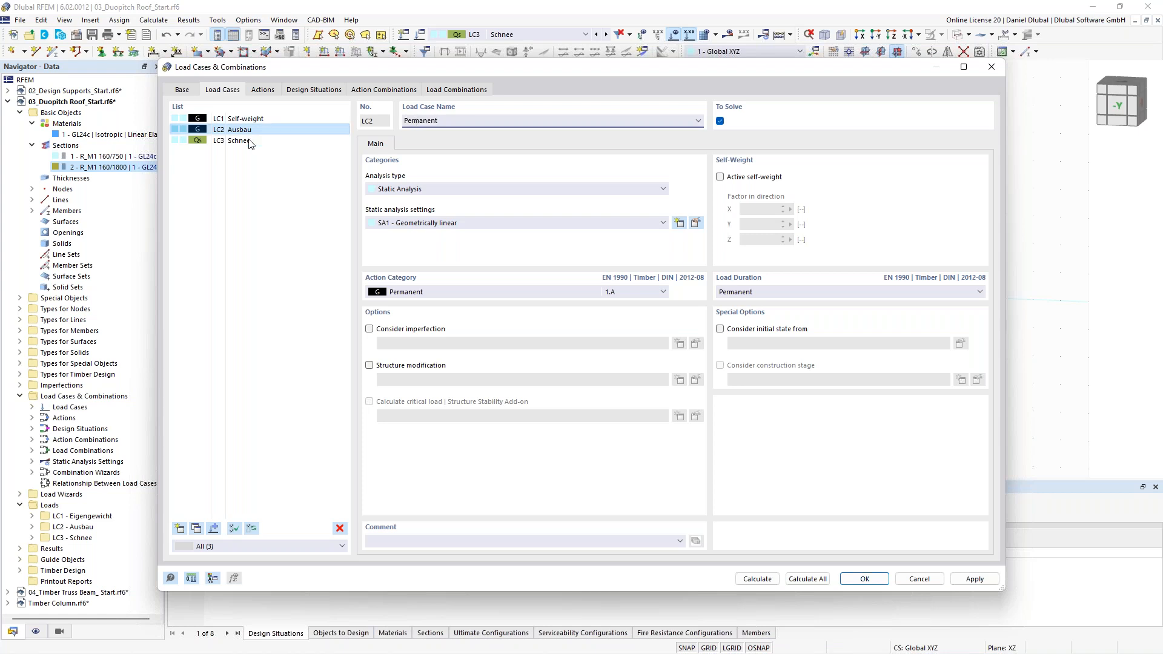
{"action": "left_click", "coordinate": [239, 140]}
{"action": "double_click", "coordinate": [412, 120]}
{"action": "type", "text": "Snow"}
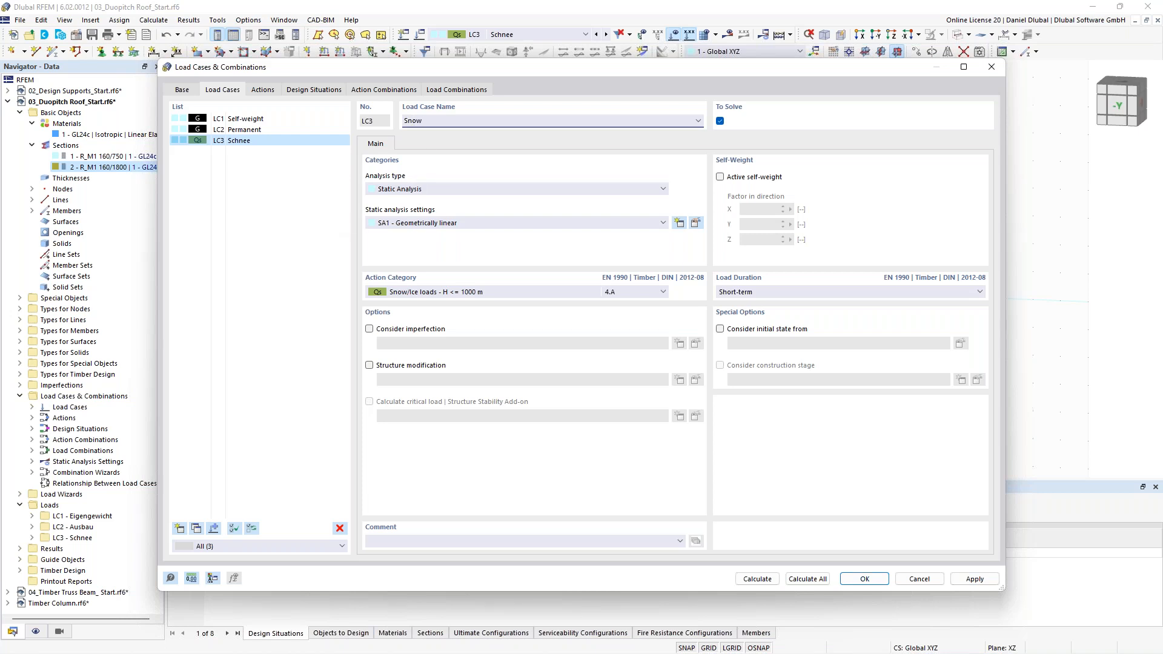
{"action": "left_click", "coordinate": [238, 119]}
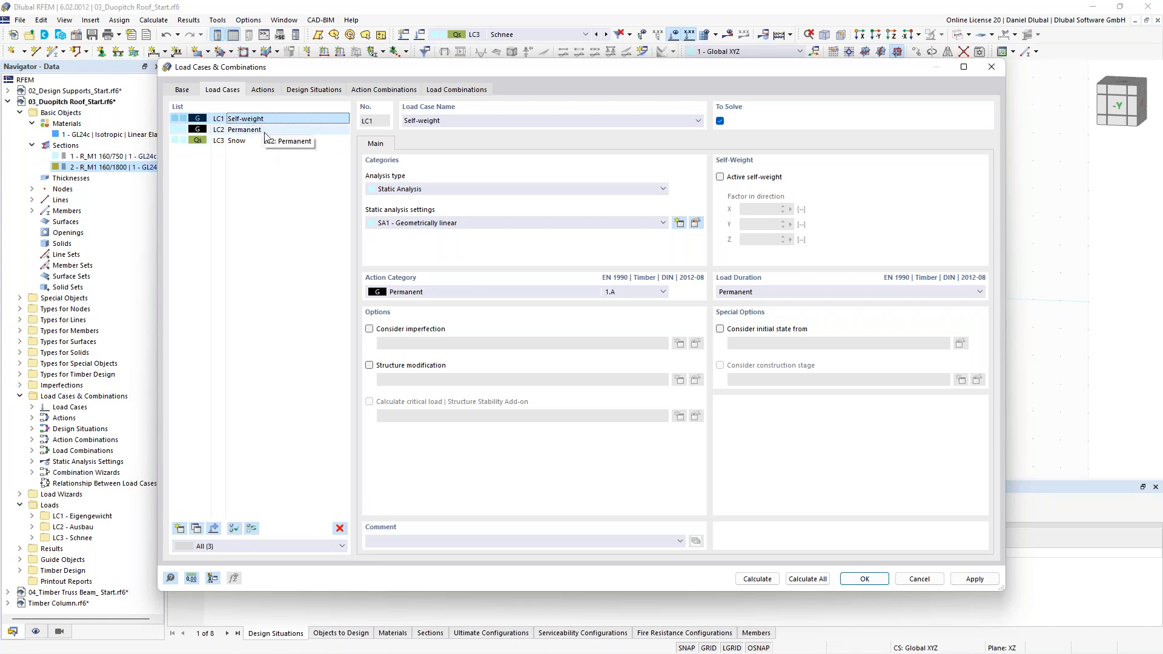
{"action": "left_click", "coordinate": [864, 579]}
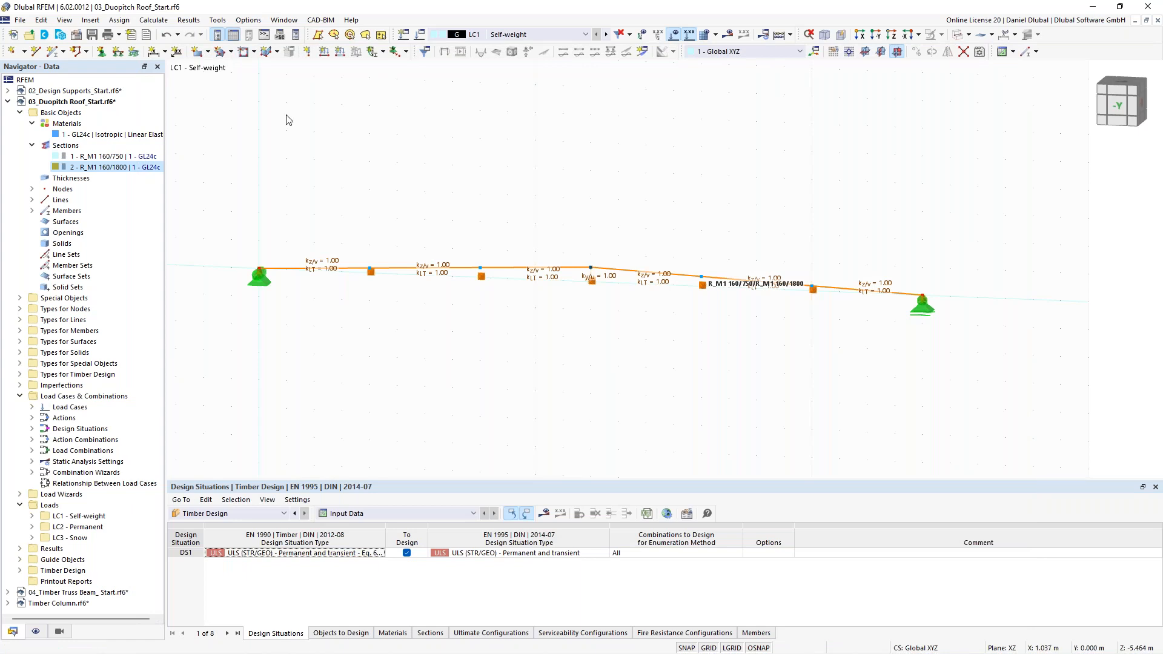
- Add a uniform member load of 1.02 kN/m to member 1 in load case LC1 Self-weight
{"action": "left_click", "coordinate": [341, 52]}
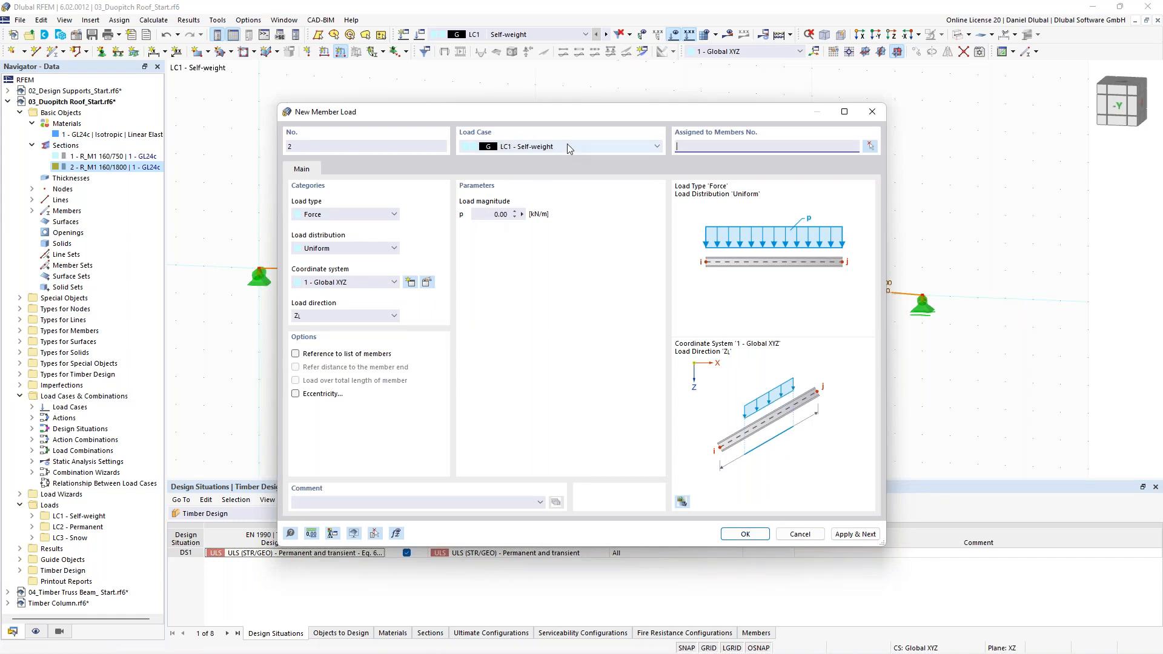
{"action": "left_click", "coordinate": [492, 213]}
{"action": "type", "text": "1,02"}
{"action": "left_click", "coordinate": [870, 146]}
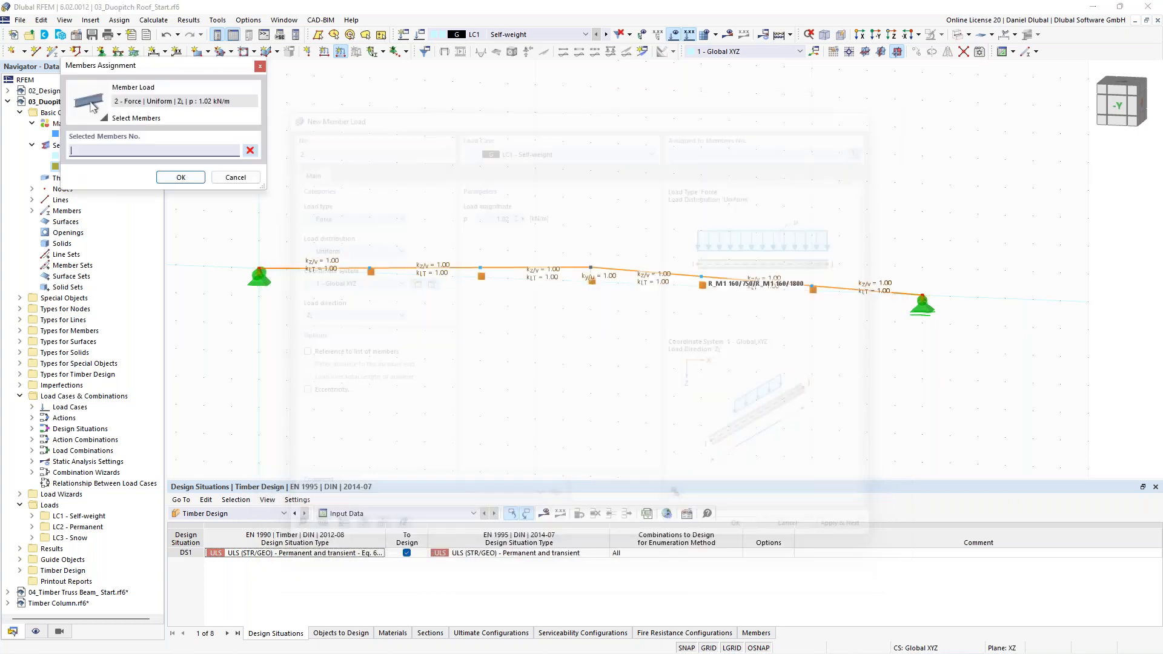
{"action": "left_click", "coordinate": [181, 177]}
{"action": "left_click", "coordinate": [856, 534]}
- Add a uniform member load of 2.70 kN/m to member 1 in load case LC2 Permanent
{"action": "left_click", "coordinate": [554, 147]}
{"action": "left_click", "coordinate": [526, 167]}
{"action": "left_click", "coordinate": [502, 214]}
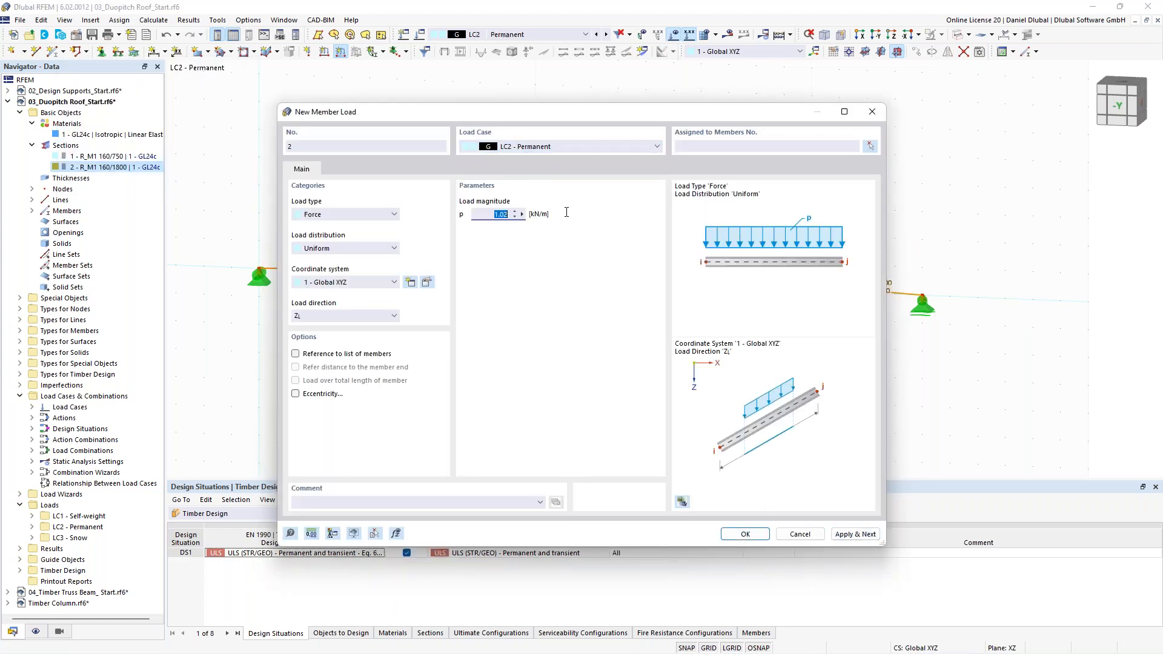
{"action": "type", "text": "2.70"}
{"action": "left_click", "coordinate": [870, 146]}
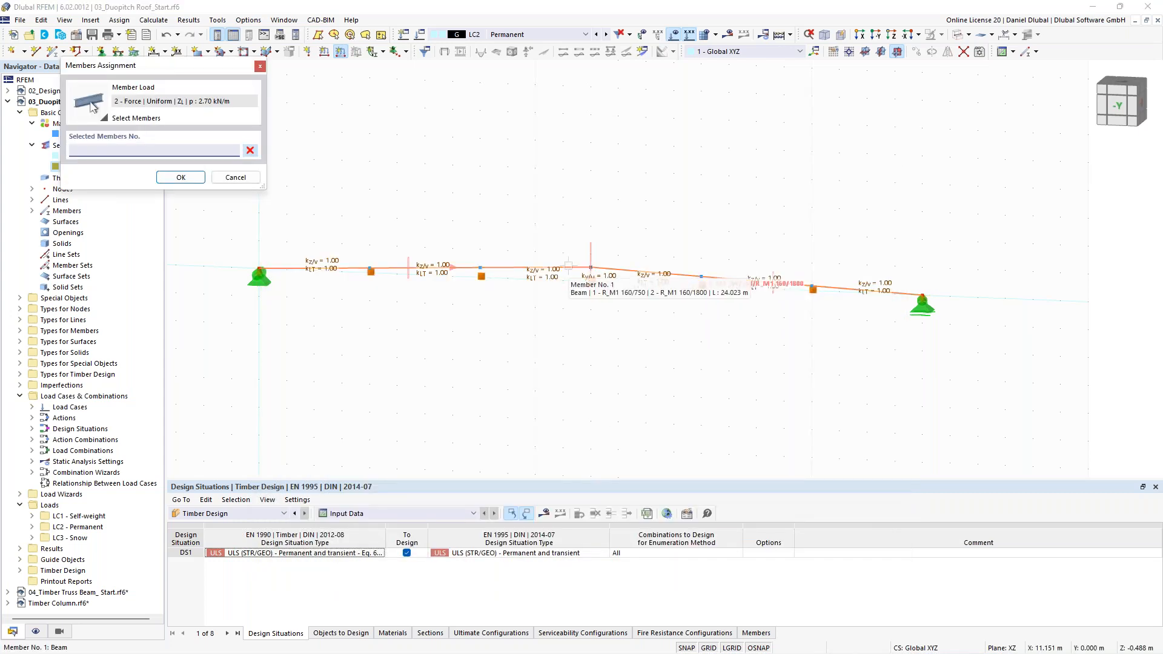
{"action": "left_click", "coordinate": [173, 177]}
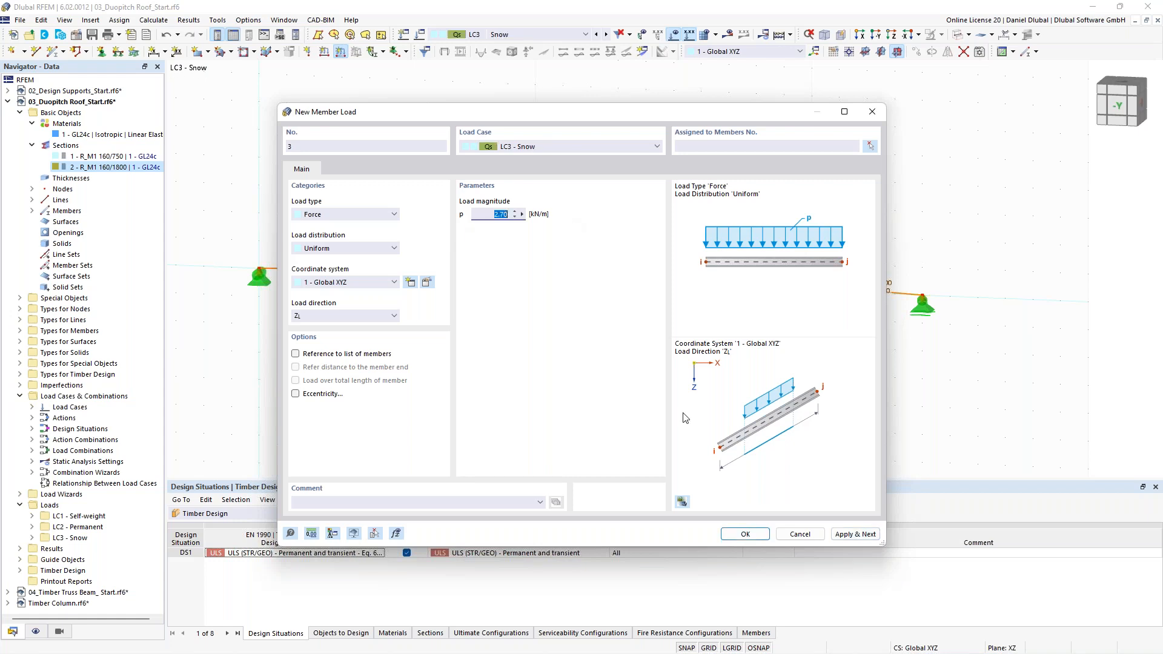
- Add a uniform member load of 3.15 kN/m to member 1 in LC3 Snow, acting globally in Z on projected length
{"action": "type", "text": "3.15"}
{"action": "left_click", "coordinate": [744, 533]}
{"action": "double_click", "coordinate": [607, 191]}
{"action": "left_click", "coordinate": [342, 315]}
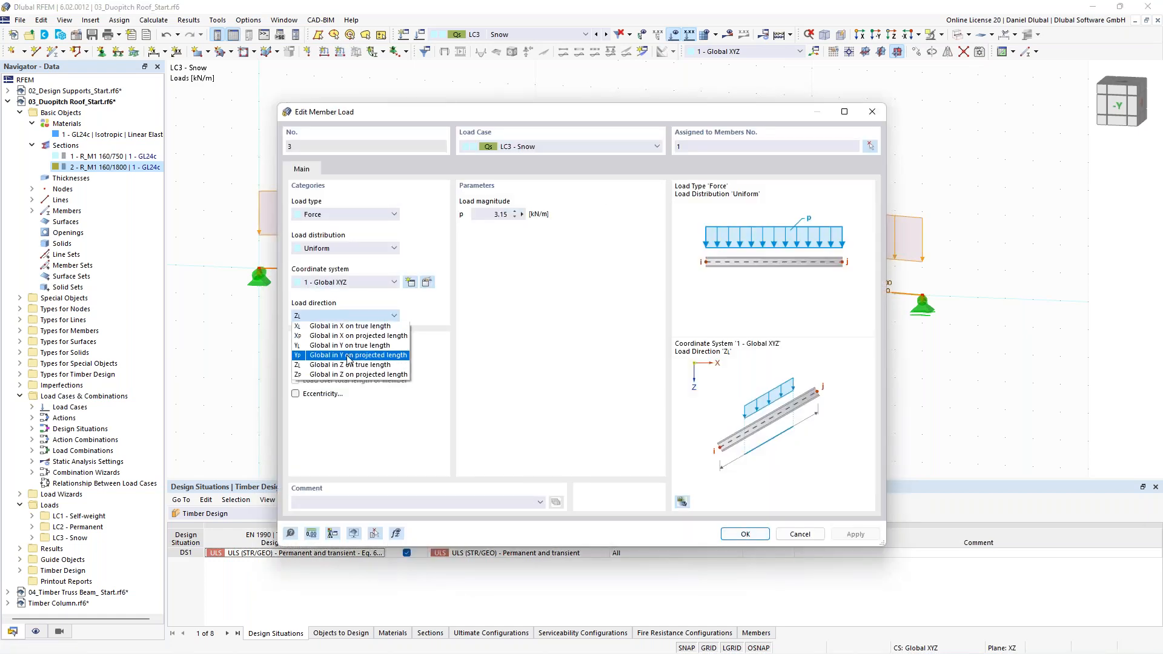
{"action": "left_click", "coordinate": [348, 375]}
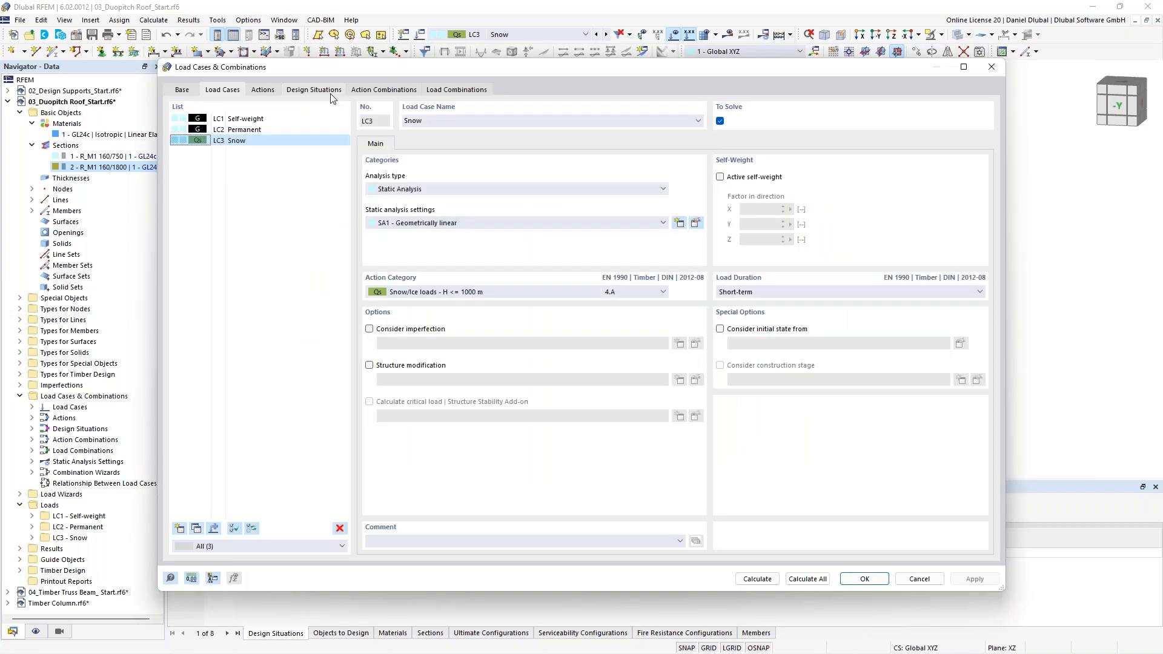
- Use the combination wizard with SA1 - Geometrically linear for design situation DS1
{"action": "left_click", "coordinate": [332, 95]}
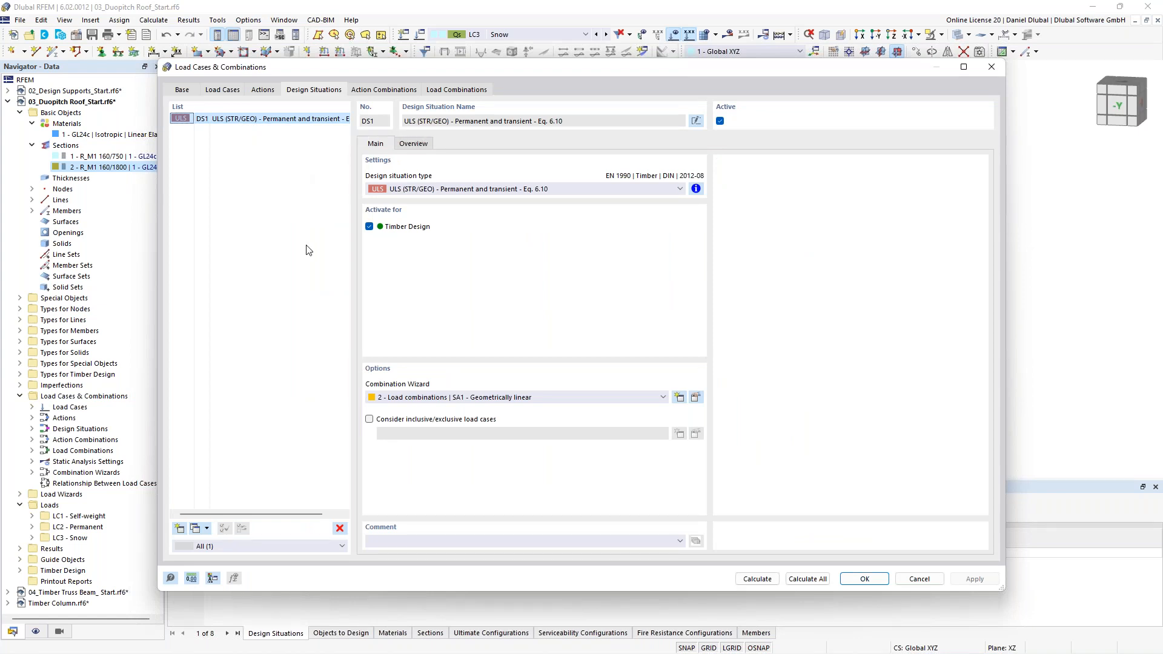
{"action": "left_click", "coordinate": [459, 398]}
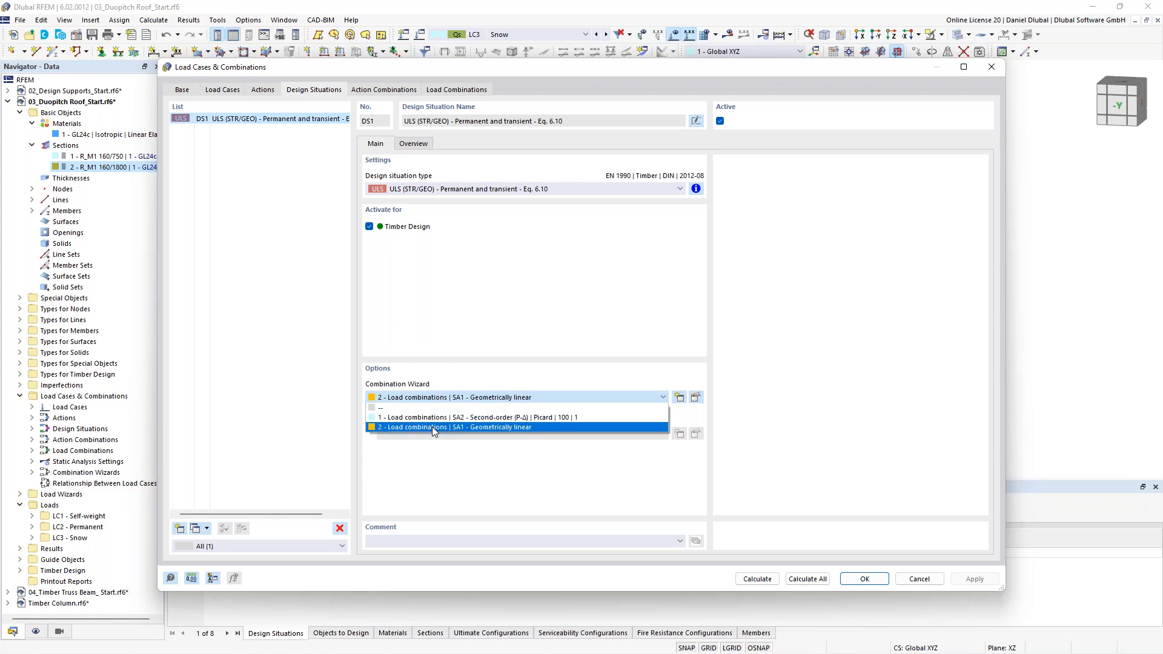
{"action": "left_click", "coordinate": [431, 427]}
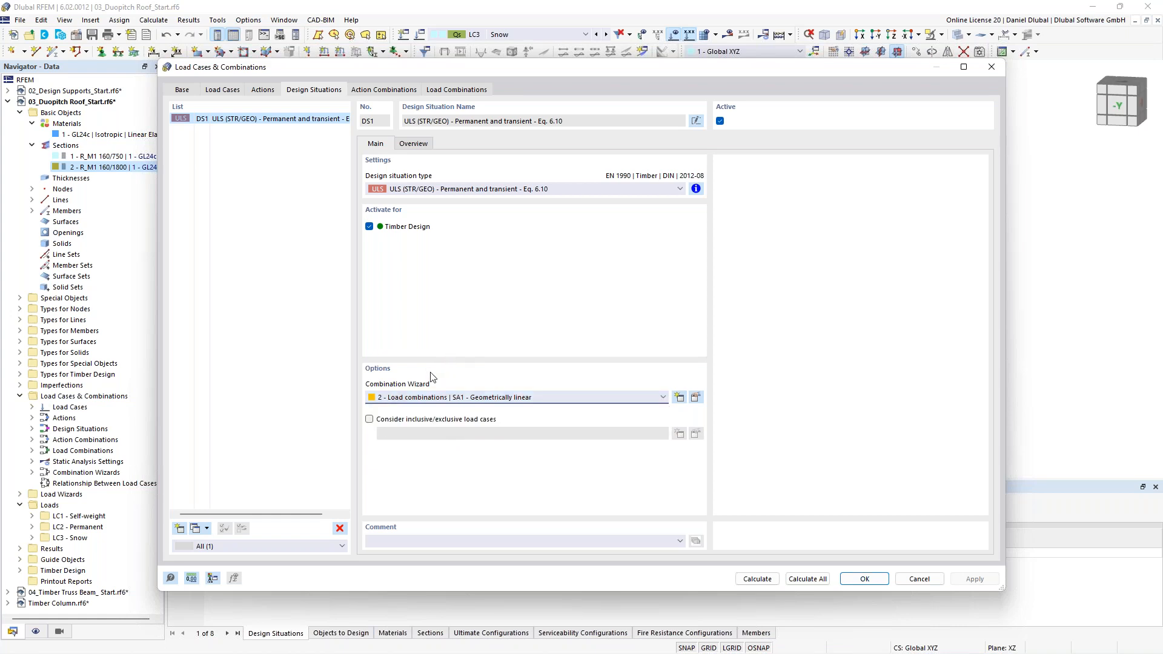
- Review the generated action and load combinations and the actions, and accept the load case and combination settings
{"action": "left_click", "coordinate": [383, 91]}
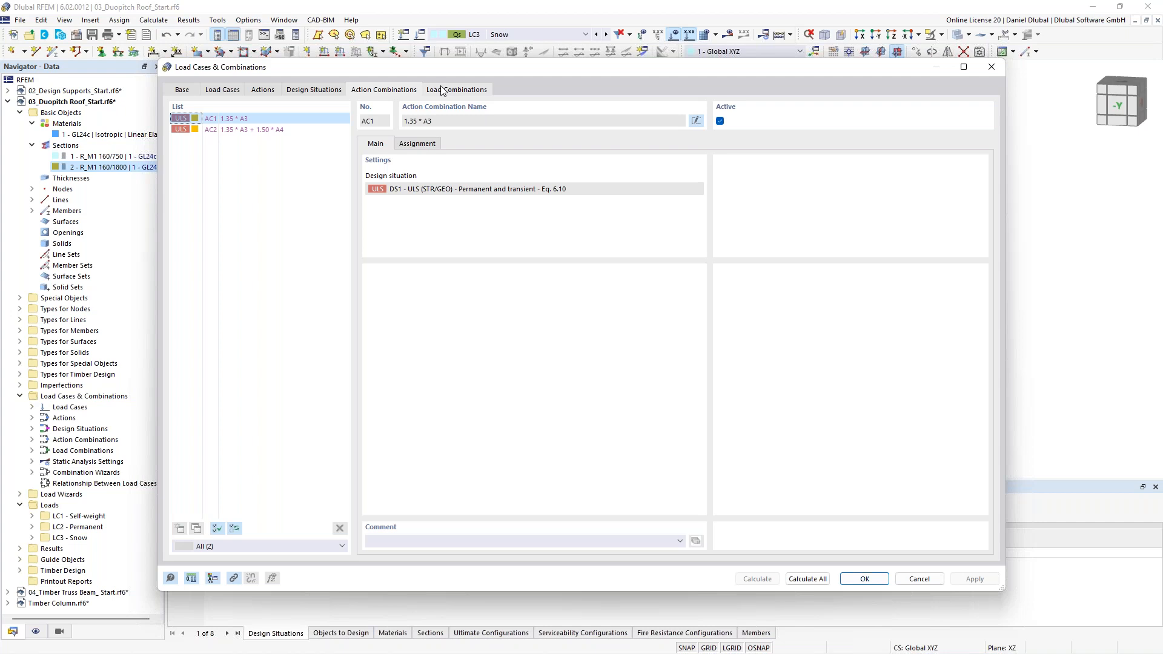
{"action": "left_click", "coordinate": [247, 130]}
{"action": "left_click", "coordinate": [239, 118]}
{"action": "left_click", "coordinate": [245, 129]}
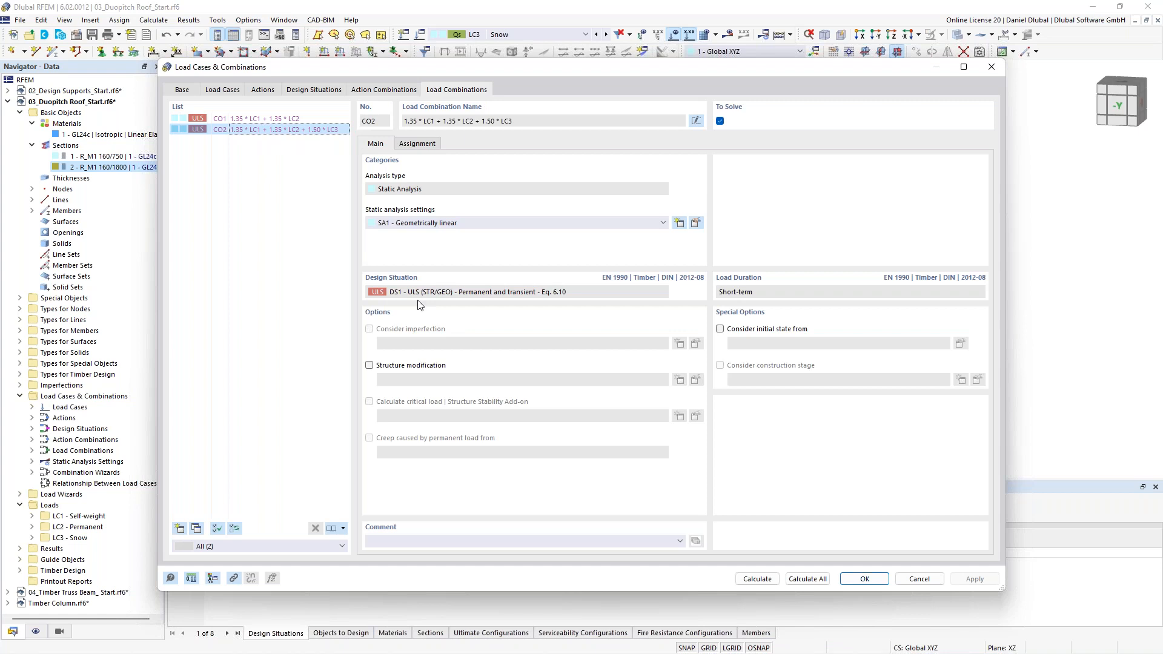
{"action": "left_click", "coordinate": [314, 89]}
{"action": "left_click", "coordinate": [256, 91]}
{"action": "left_click", "coordinate": [866, 579]}
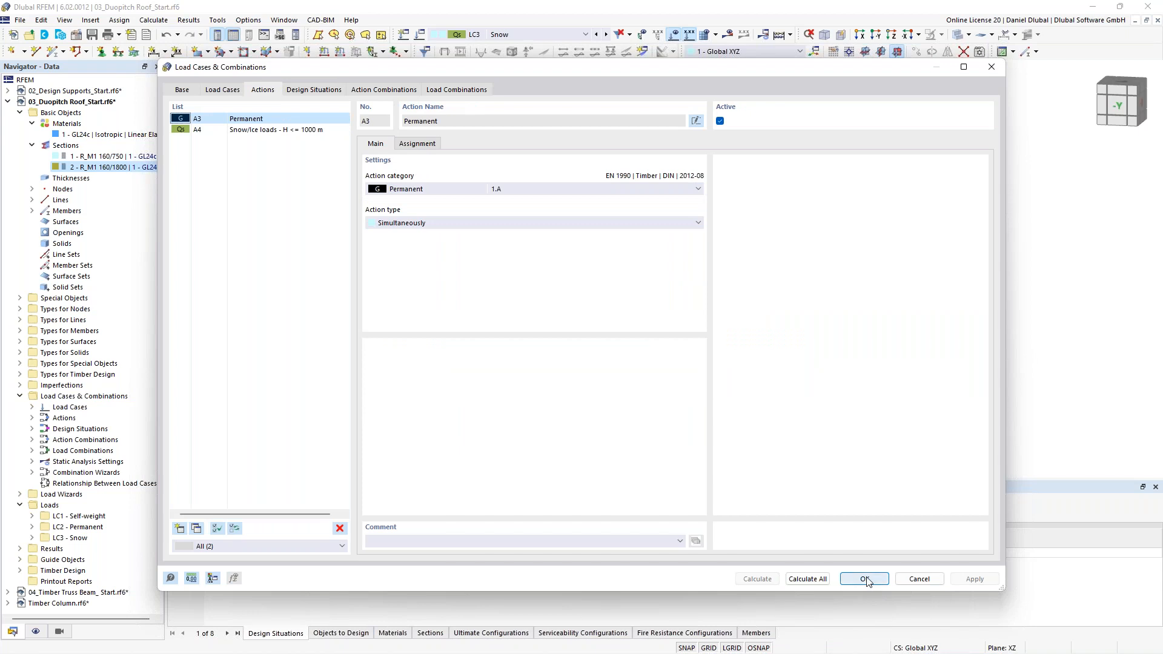
- Calculate the model and show its results on a wireframe beam without the loads
{"action": "left_click", "coordinate": [786, 38]}
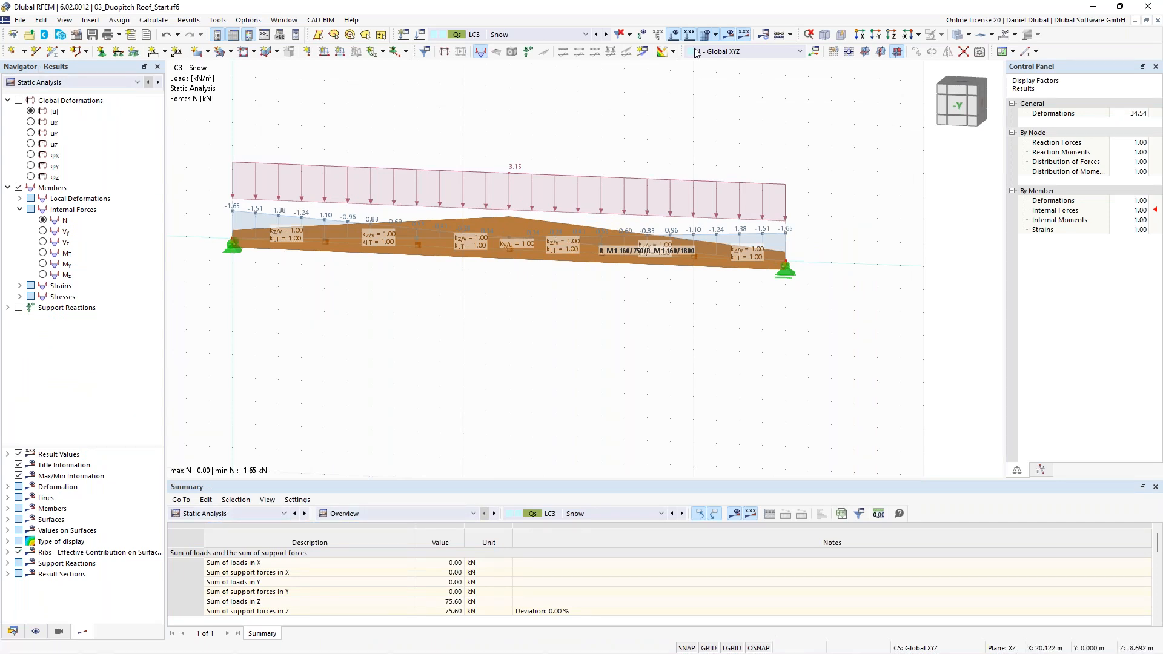
{"action": "left_click", "coordinate": [673, 34]}
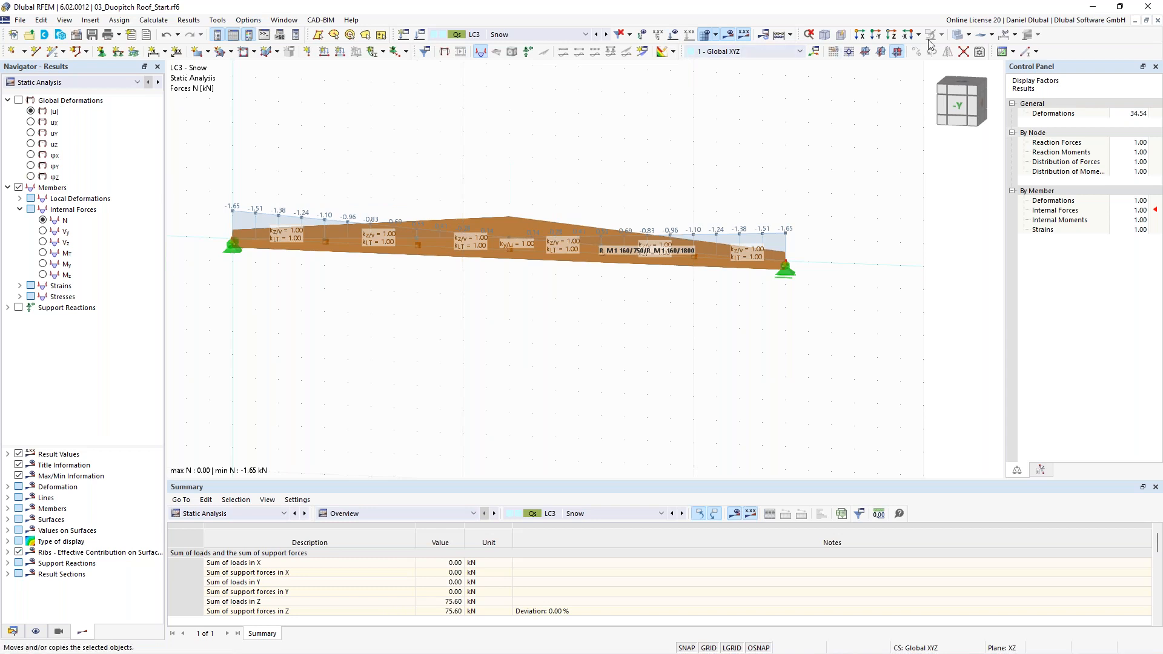
{"action": "left_click", "coordinate": [958, 34]}
{"action": "middle_click_drag", "start_coordinate": [598, 168], "coordinate": [656, 180]}
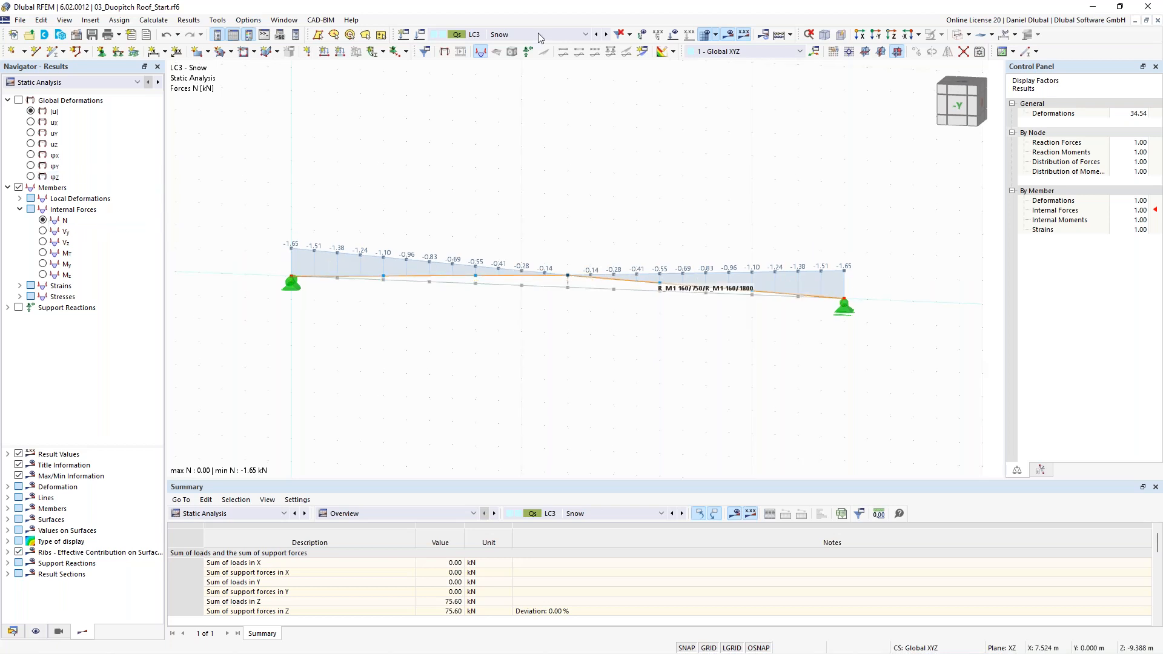
- Display and examine the bending moments My along member 1 for load combination CO2
{"action": "left_click", "coordinate": [538, 34]}
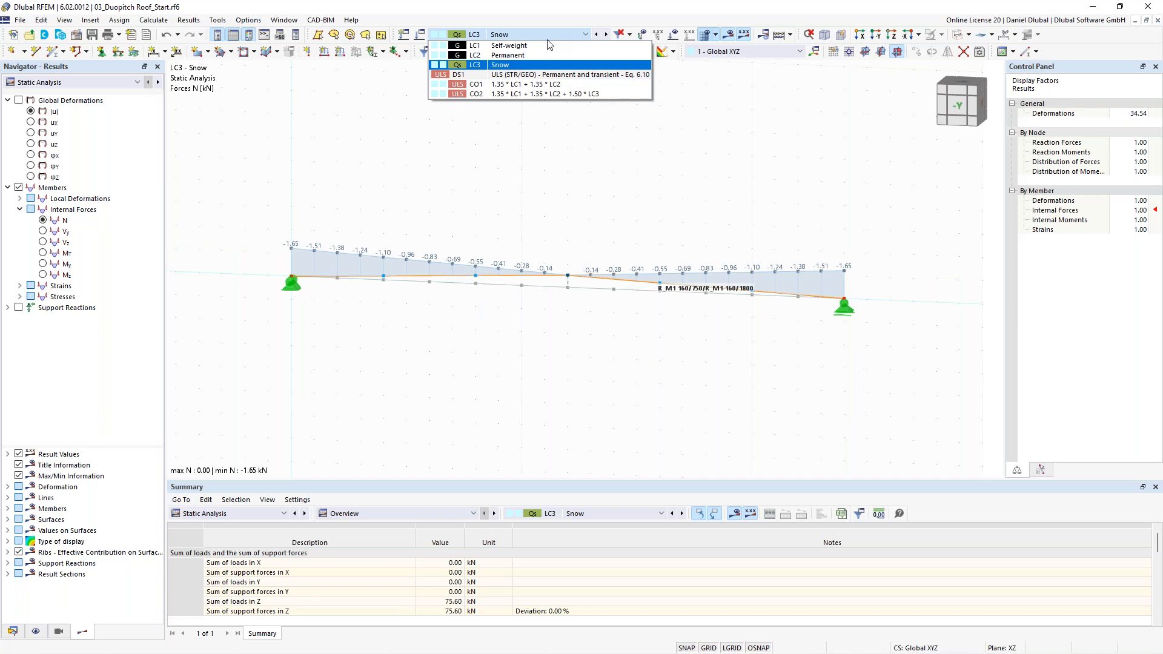
{"action": "left_click", "coordinate": [533, 94]}
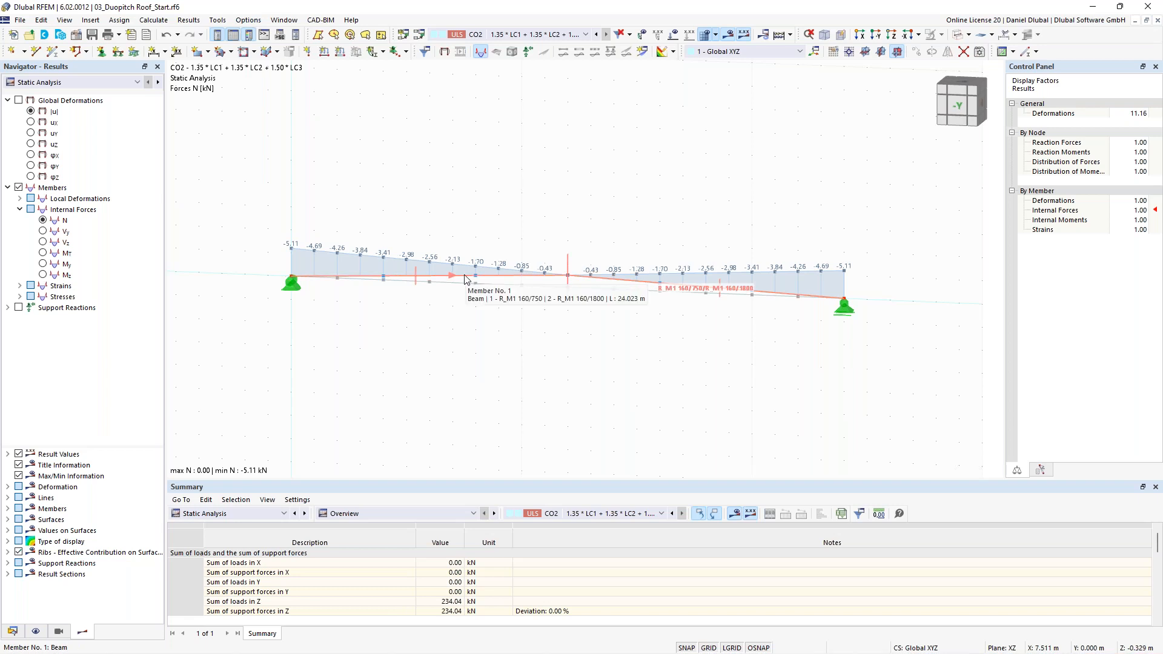
{"action": "left_click", "coordinate": [423, 279]}
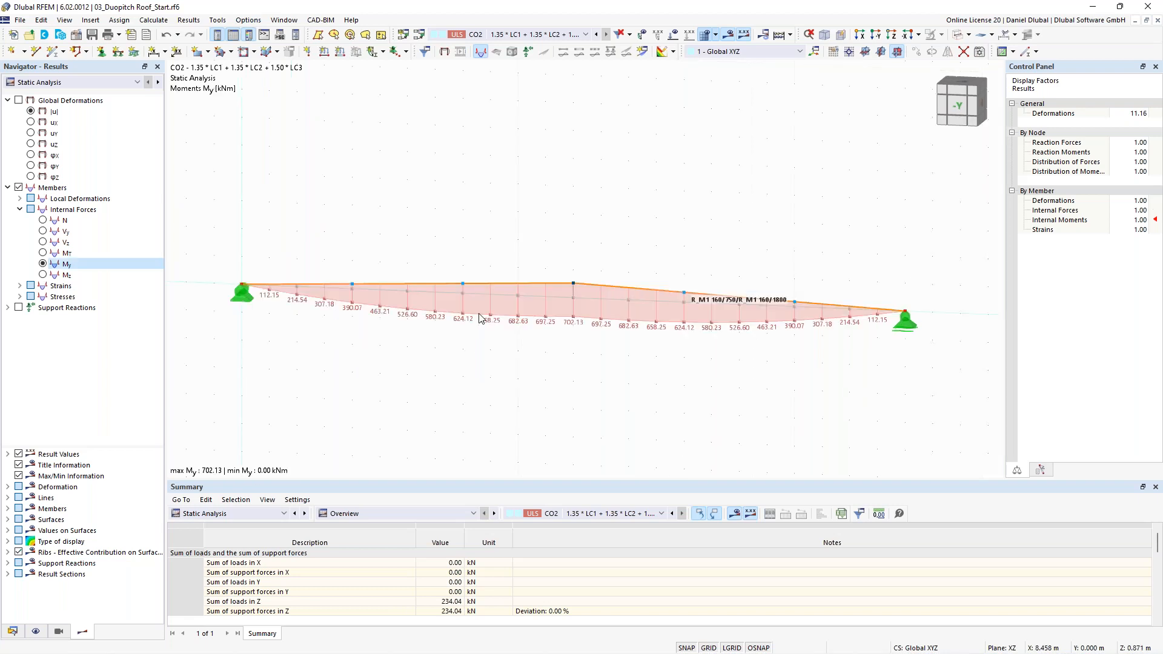
{"action": "scroll", "coordinate": [578, 327], "scroll_direction": "down", "scroll_amount": 1}
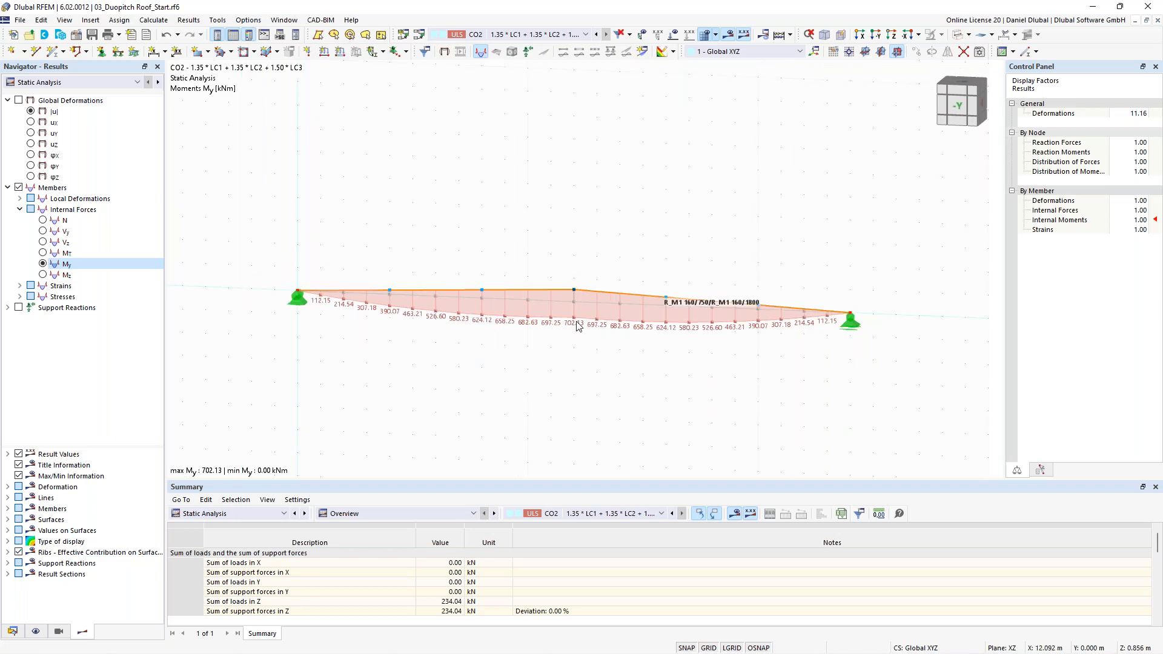
{"action": "scroll", "coordinate": [579, 327], "scroll_direction": "up", "scroll_amount": 1}
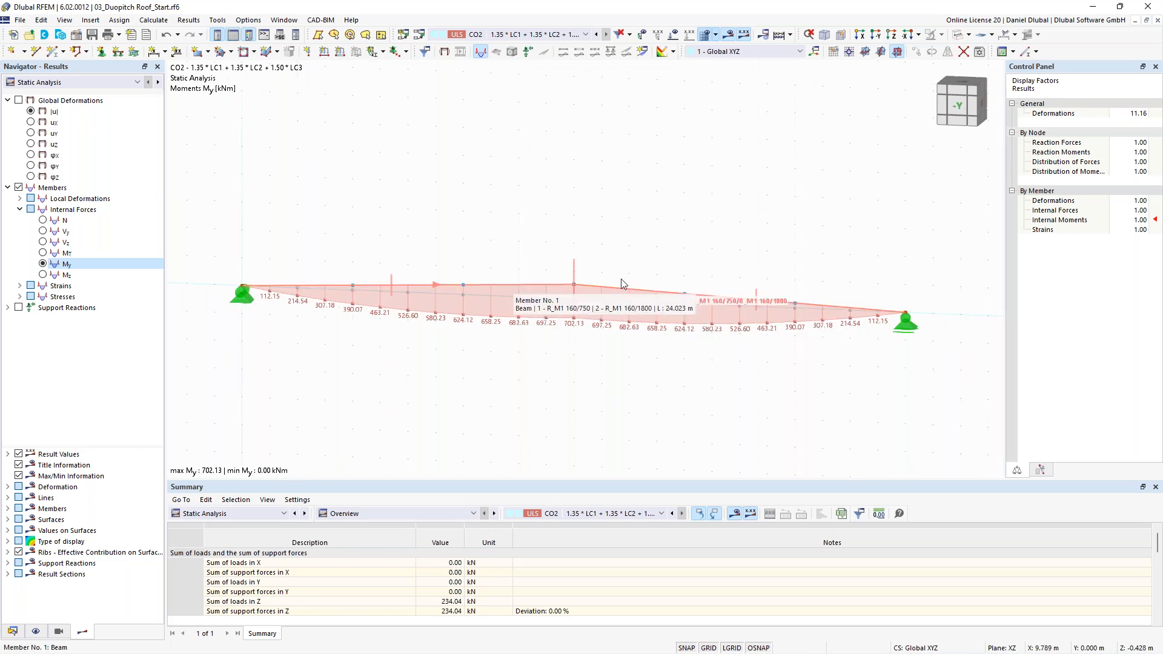
{"action": "left_click", "coordinate": [516, 284]}
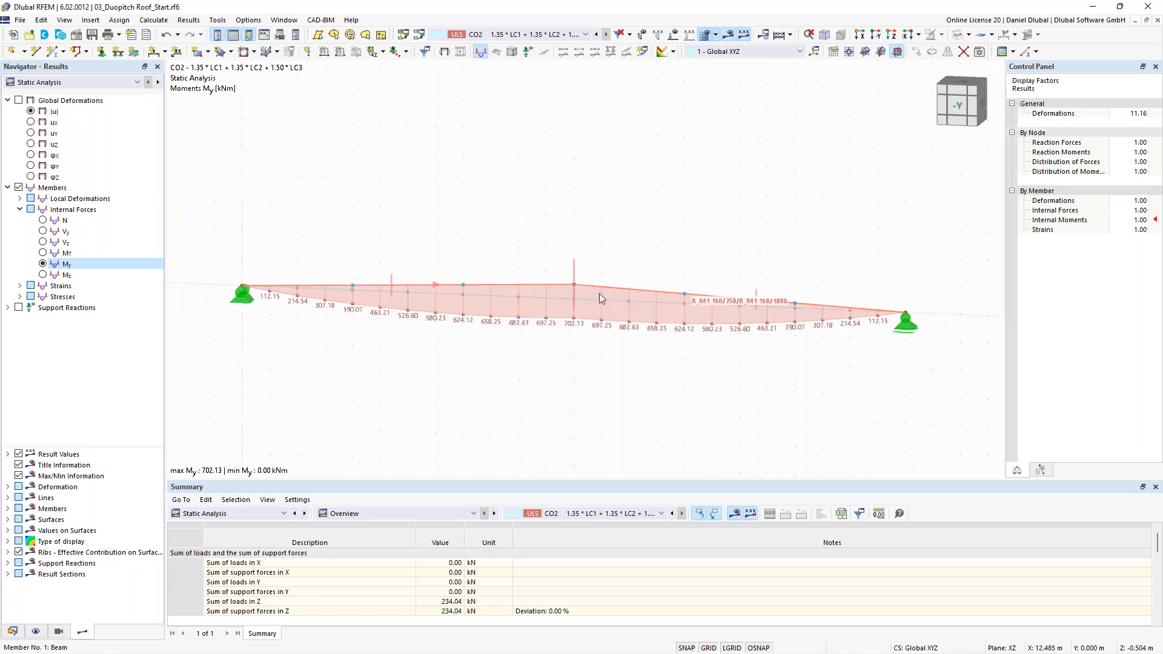
{"action": "scroll", "coordinate": [479, 188], "scroll_direction": "down", "scroll_amount": 1}
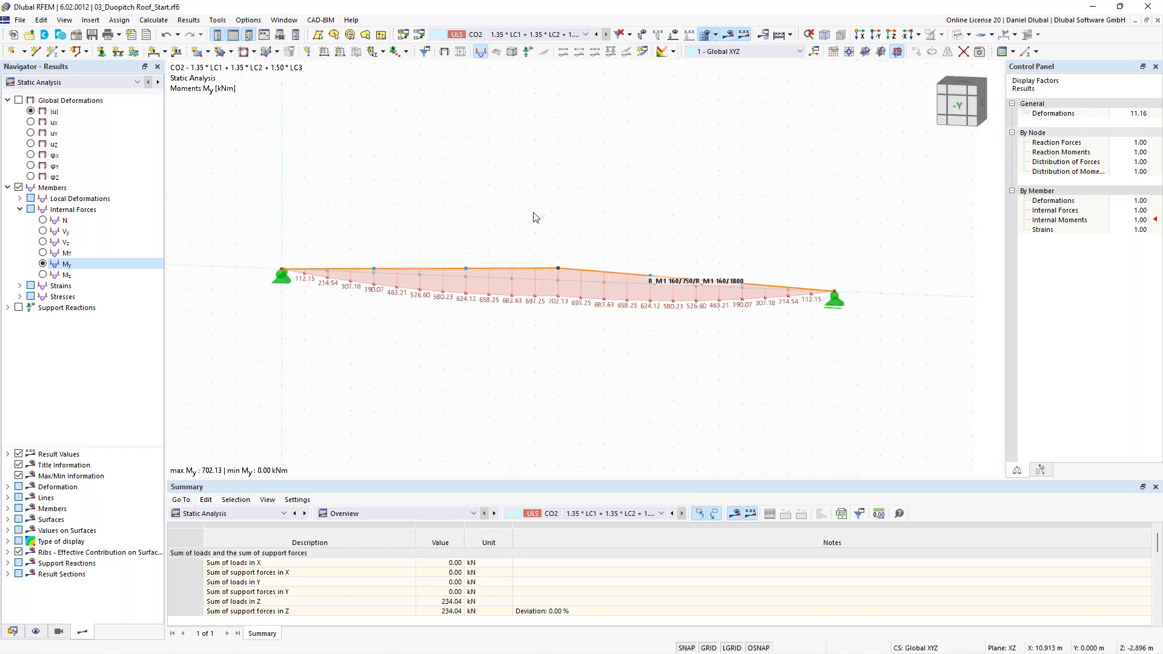
{"action": "middle_click_drag", "start_coordinate": [533, 216], "coordinate": [512, 224], "text": "ctrl"}
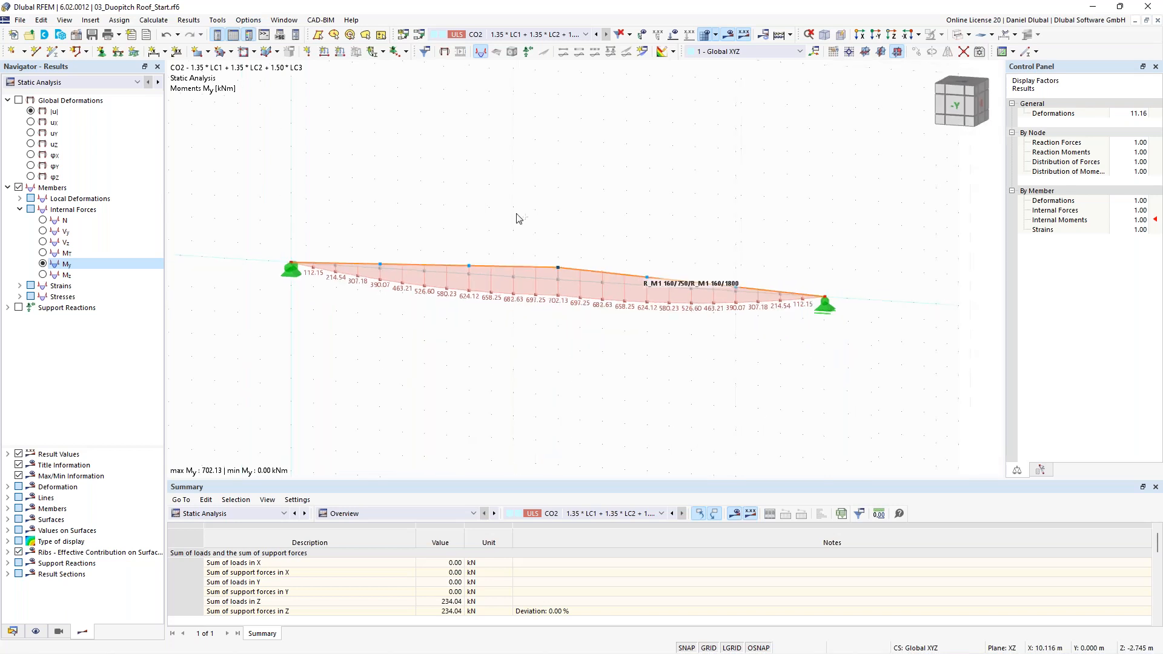
- Review the timber design ratios on members and the governing internal forces, and return to the design ratios by design situation
{"action": "left_click", "coordinate": [259, 514]}
{"action": "left_click", "coordinate": [236, 592]}
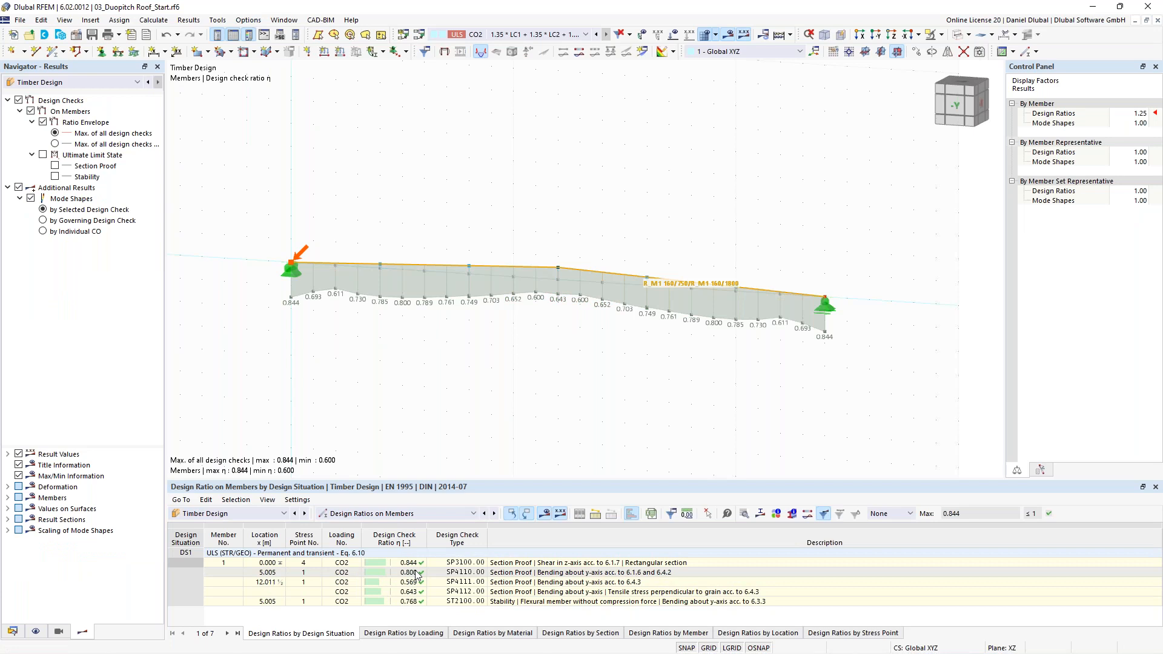
{"action": "left_click", "coordinate": [602, 605]}
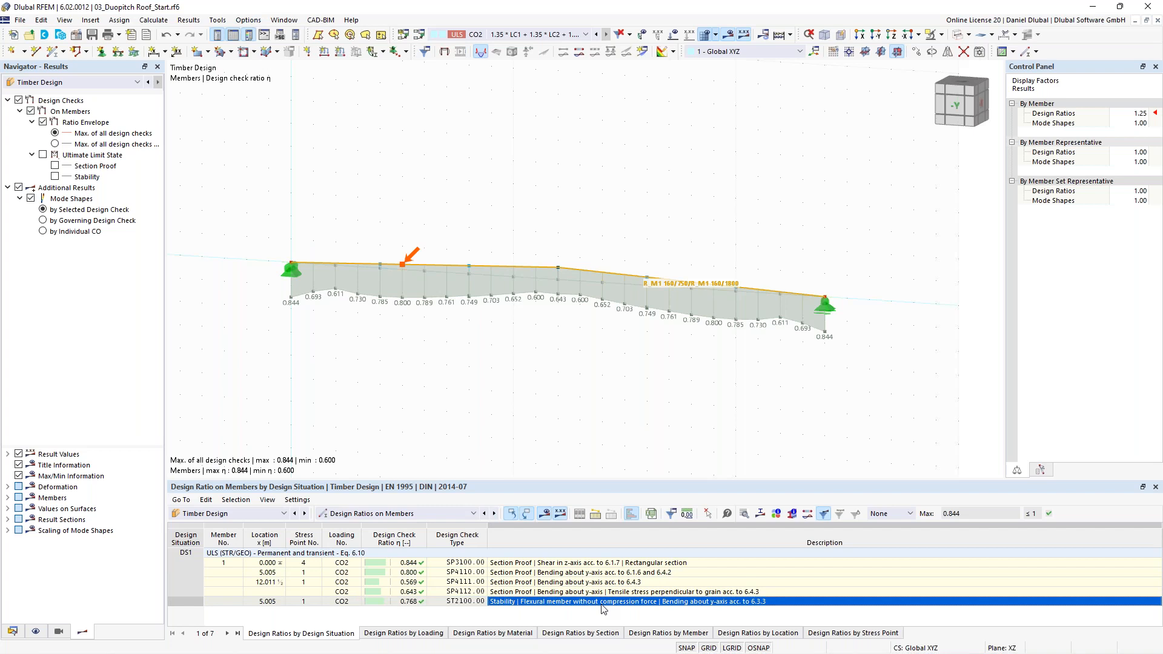
{"action": "left_click", "coordinate": [367, 541]}
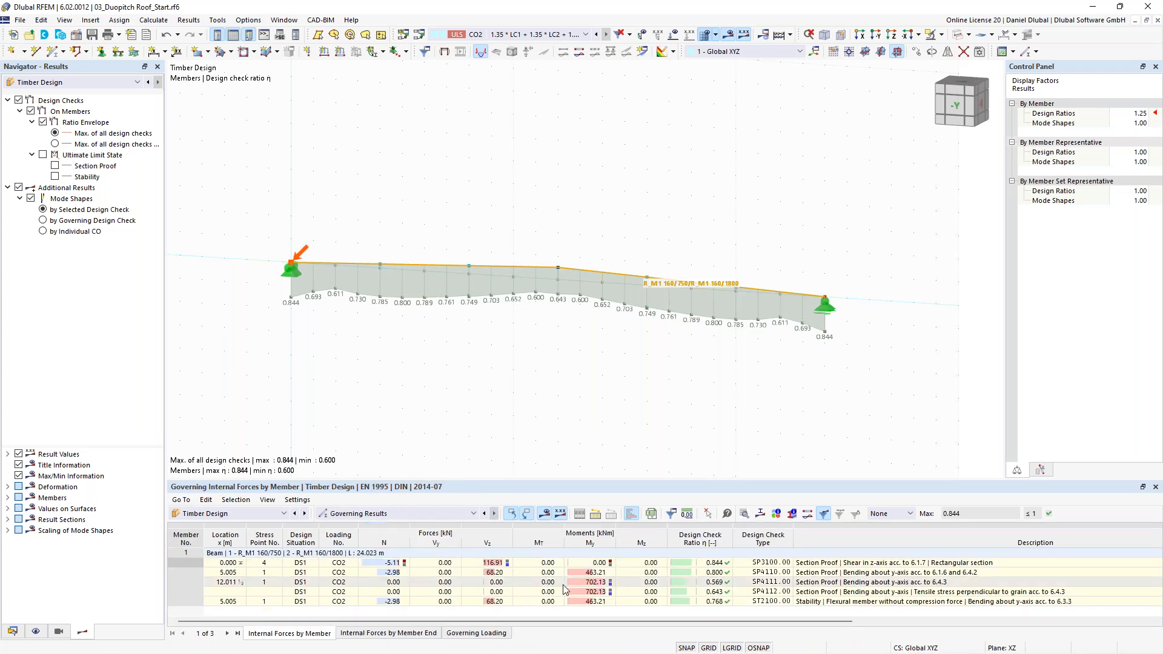
{"action": "left_click", "coordinate": [398, 513]}
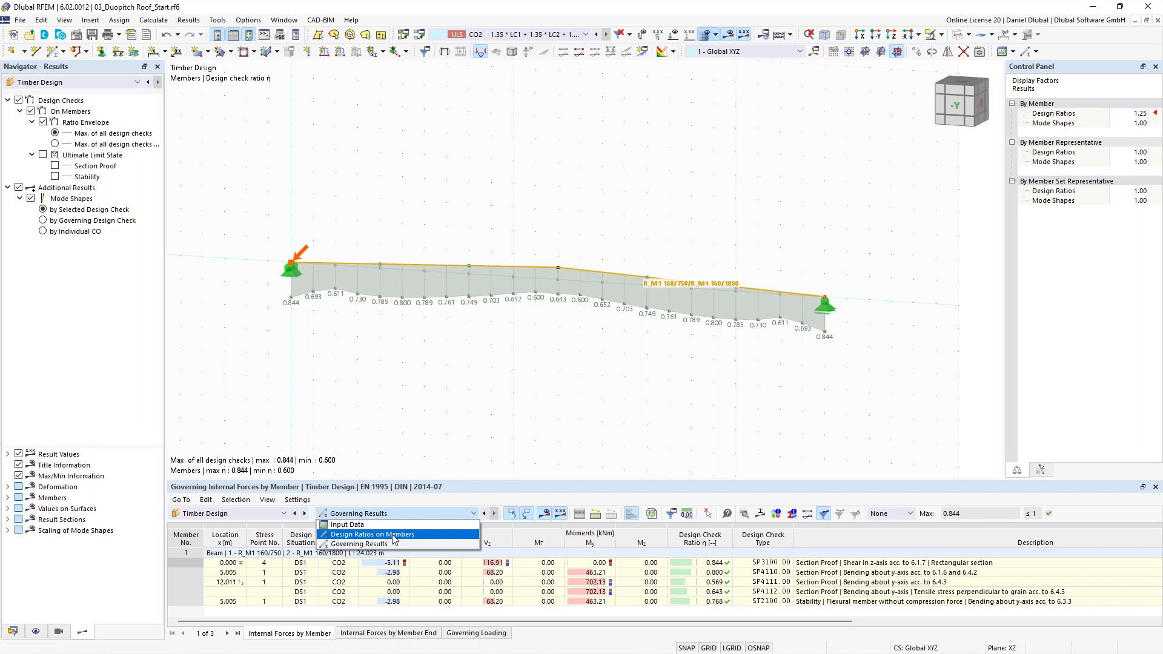
{"action": "left_click", "coordinate": [391, 534]}
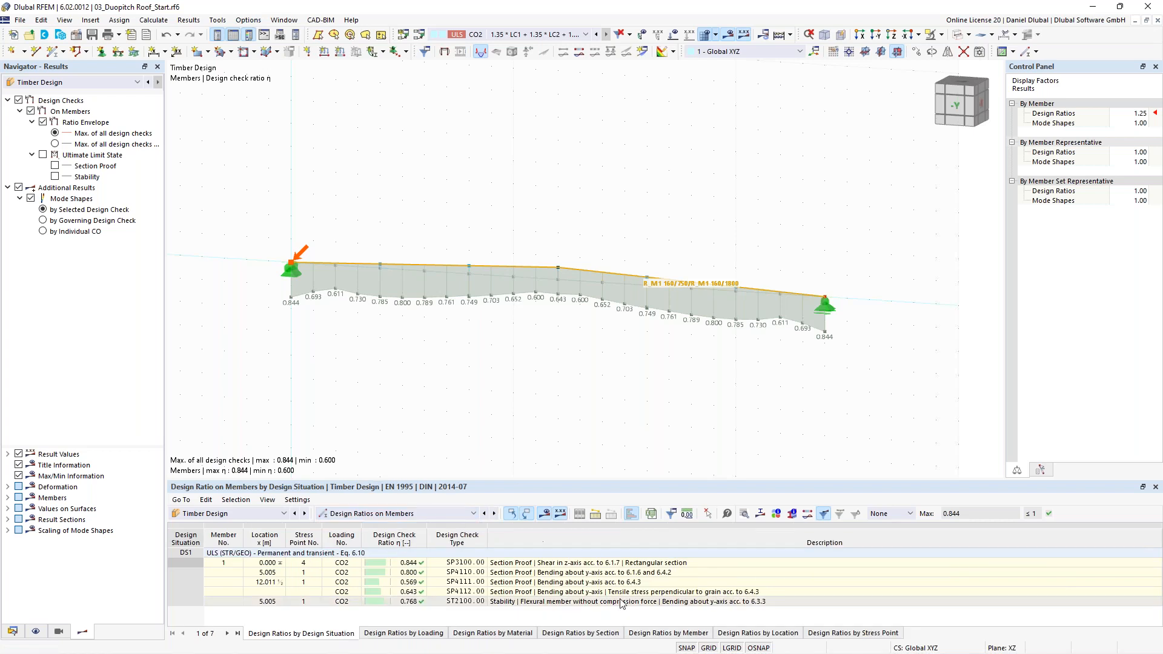
- Examine the design check details of SP4111, bending about the y-axis acc. to 6.4.3, and close them
{"action": "double_click", "coordinate": [548, 582]}
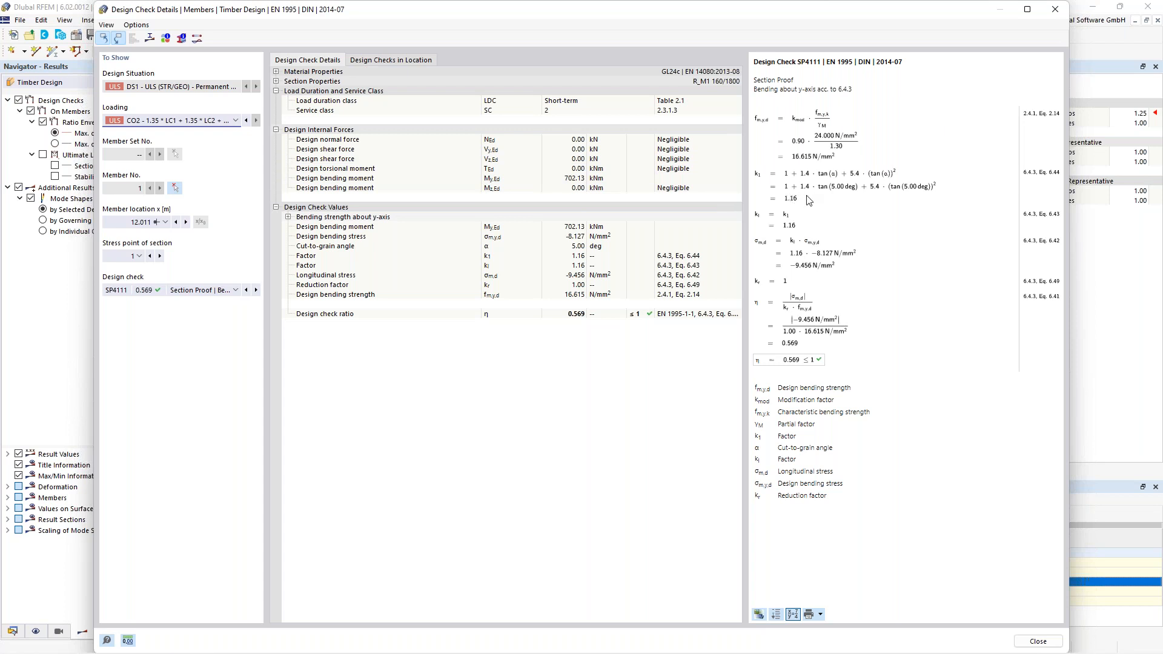
{"action": "left_click", "coordinate": [1053, 12]}
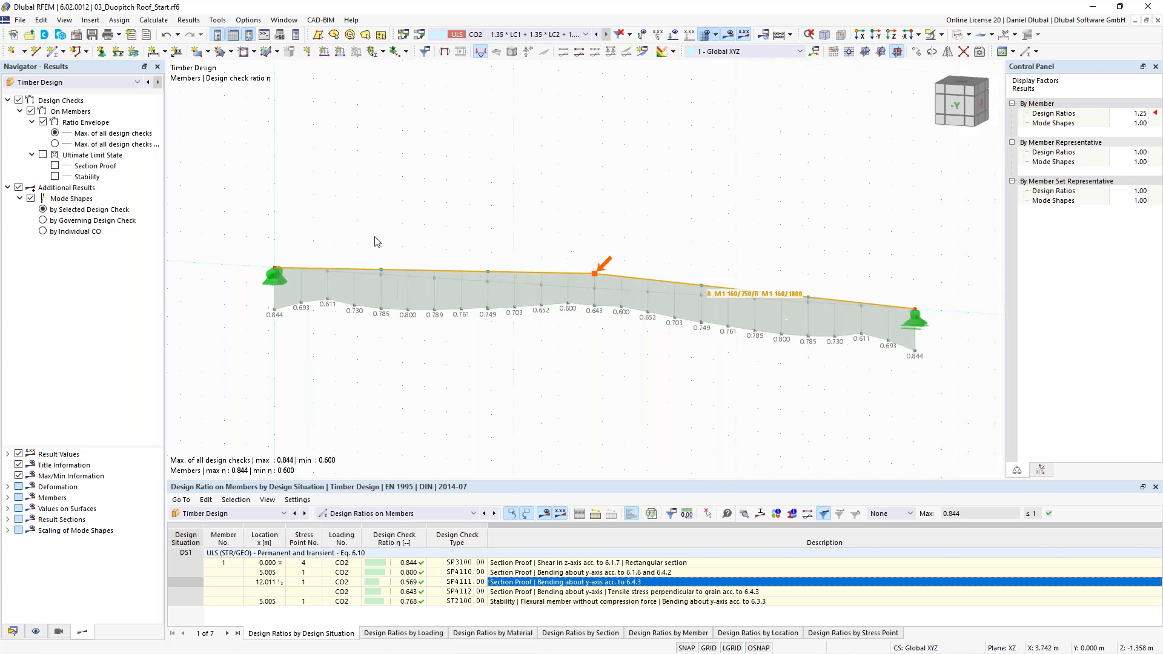
{"action": "scroll", "coordinate": [447, 209], "scroll_direction": "up", "scroll_amount": 1}
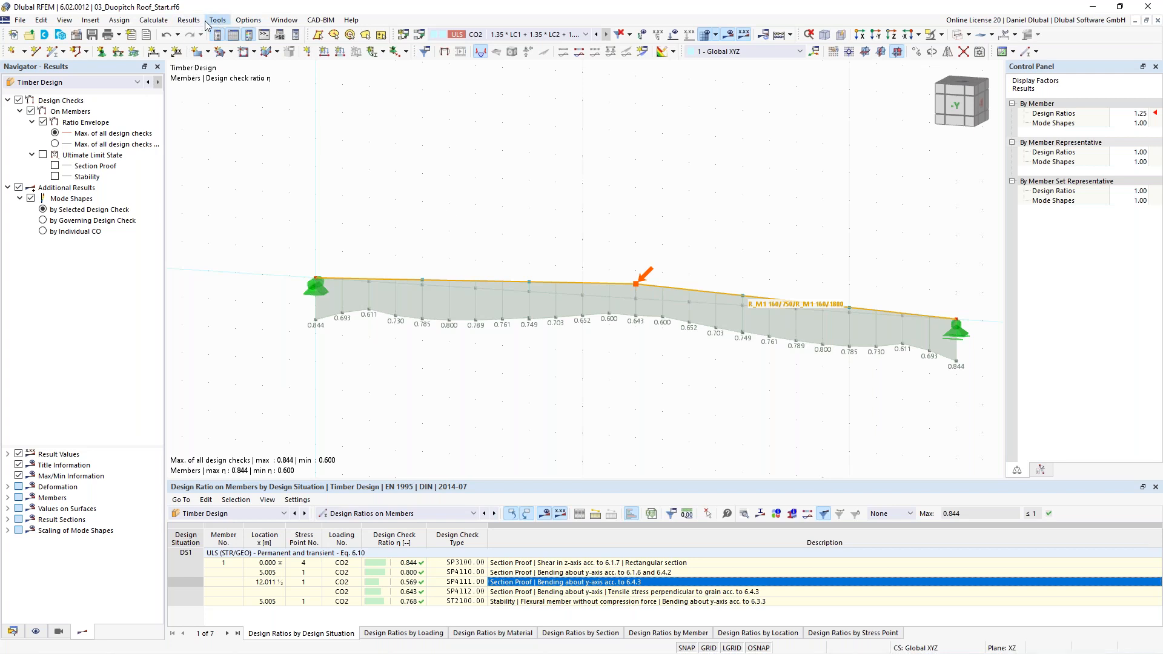
- In the member mesh settings, set the divisions for result diagrams, special member types and max/min values to 4 each
{"action": "left_click", "coordinate": [165, 22]}
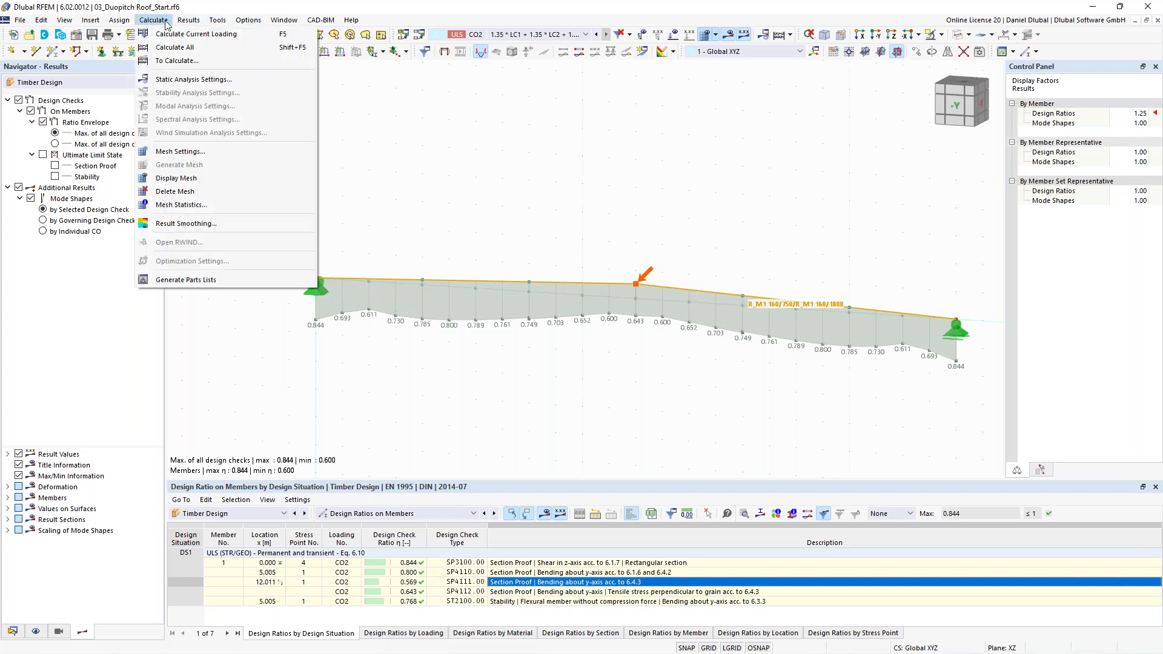
{"action": "left_click", "coordinate": [179, 154]}
{"action": "left_click", "coordinate": [386, 123]}
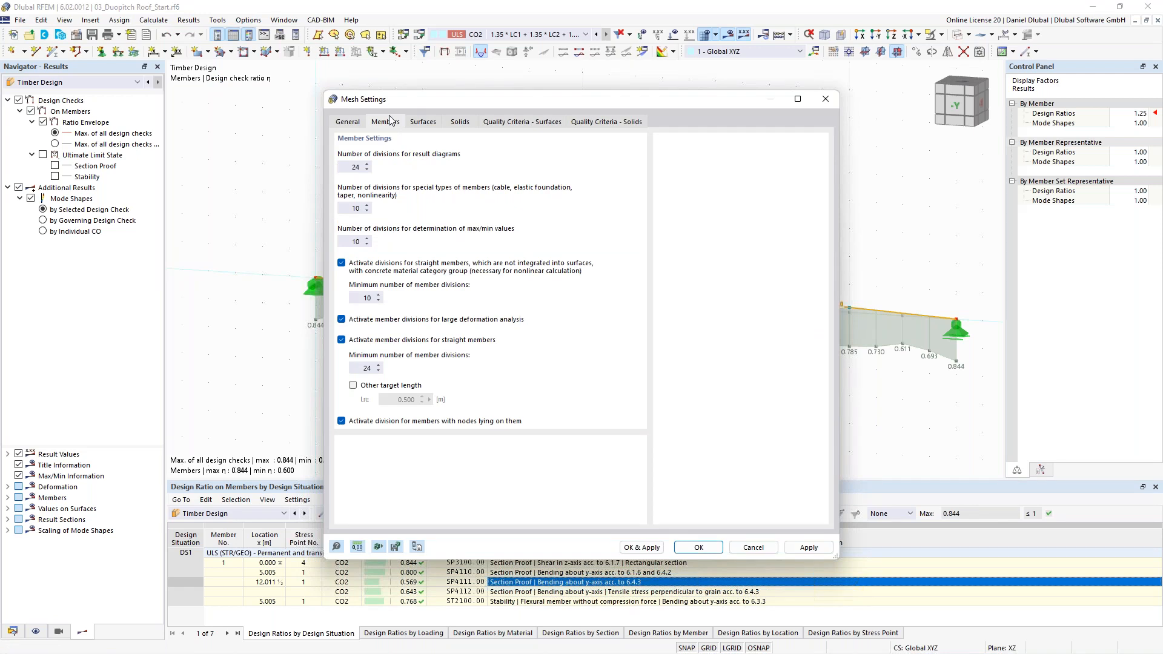
{"action": "left_click", "coordinate": [374, 367]}
{"action": "left_click_drag", "start_coordinate": [424, 99], "coordinate": [397, 53]}
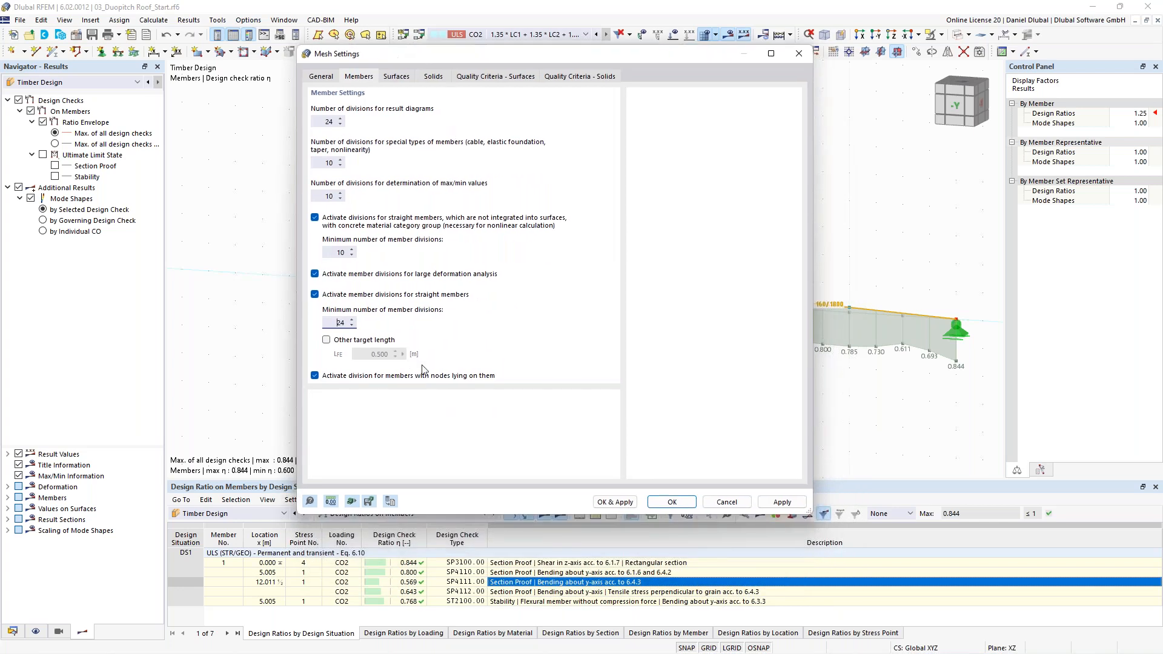
{"action": "left_click", "coordinate": [392, 501]}
{"action": "double_click", "coordinate": [321, 122]}
{"action": "type", "text": "4"}
{"action": "key", "text": "Tab"}
{"action": "type", "text": "4"}
{"action": "key", "text": "Tab"}
{"action": "type", "text": "4"}
- Set the minimum number of divisions to 4 for both concrete straight members and straight members, and accept the mesh settings
{"action": "double_click", "coordinate": [337, 253]}
{"action": "type", "text": "4"}
{"action": "double_click", "coordinate": [340, 322]}
{"action": "type", "text": "4"}
{"action": "left_click", "coordinate": [672, 503]}
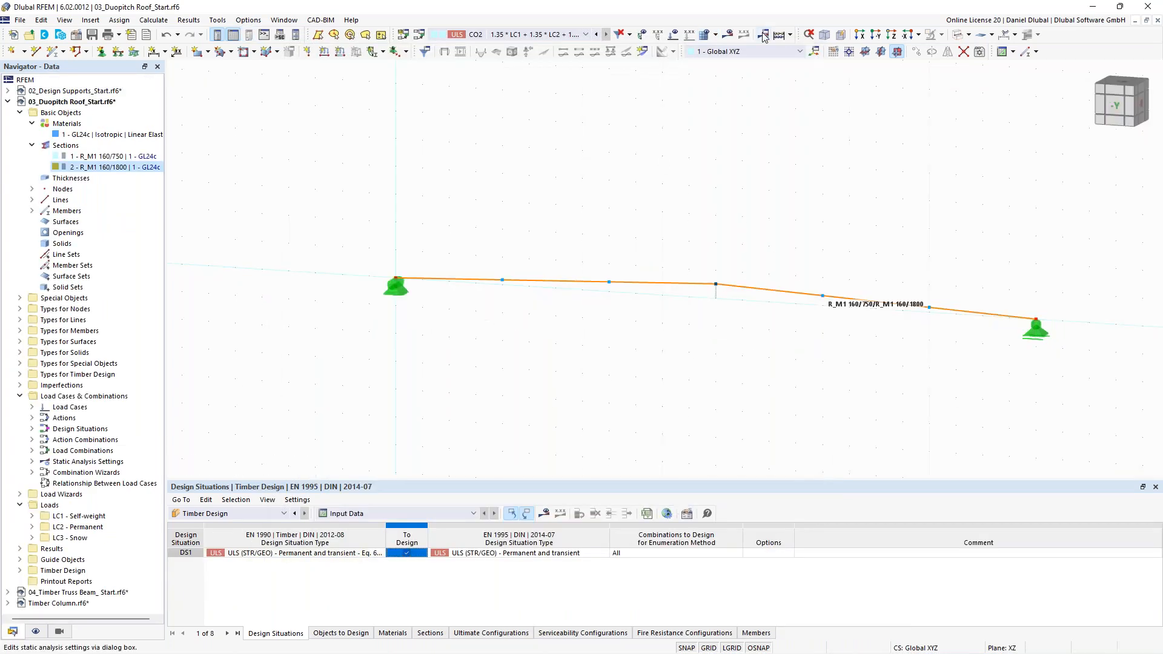
- Display the FE mesh on members and inspect its divisions along the beam
{"action": "middle_click_drag", "start_coordinate": [707, 162], "coordinate": [605, 163]}
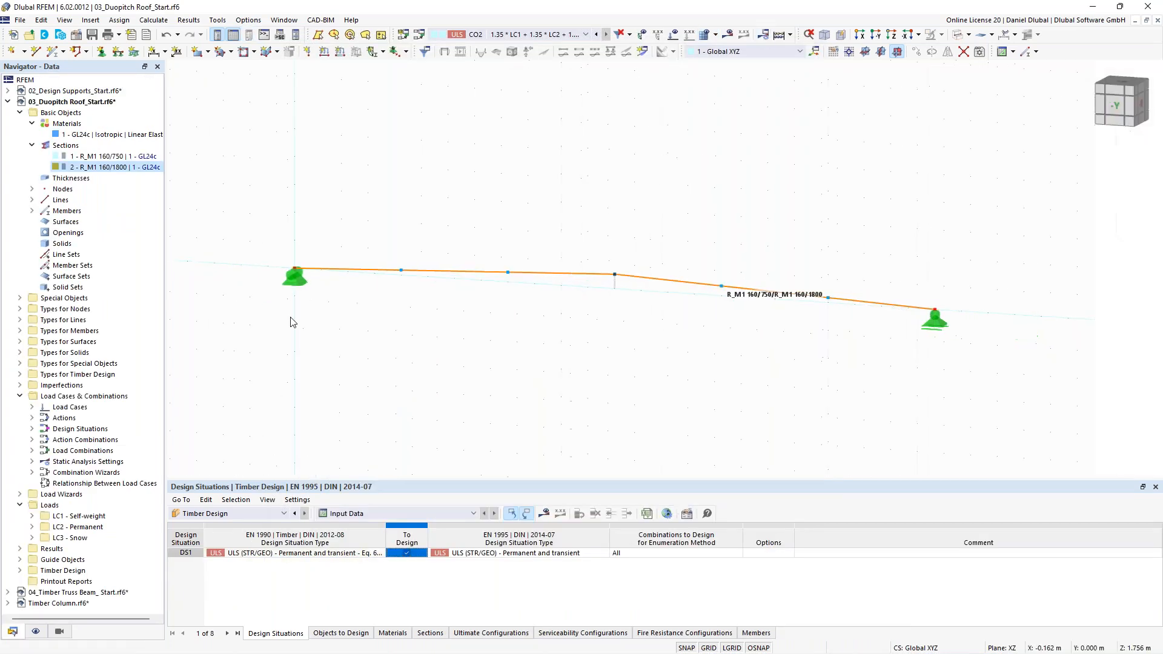
{"action": "left_click", "coordinate": [36, 632]}
{"action": "scroll", "coordinate": [112, 483], "scroll_direction": "down", "scroll_amount": 3}
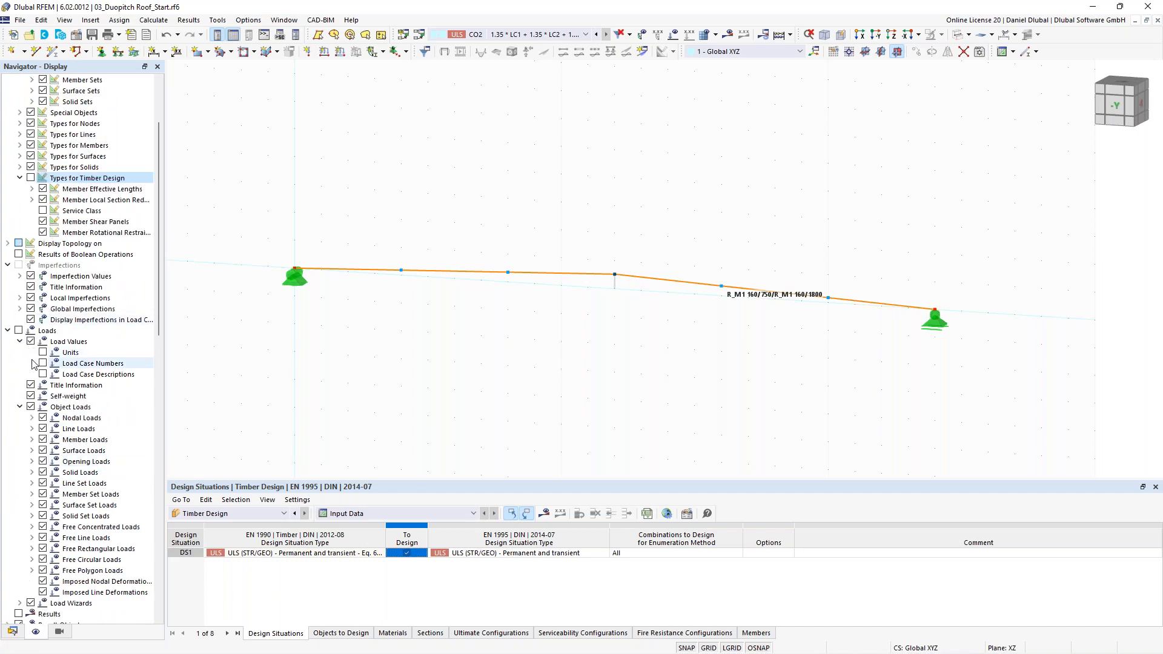
{"action": "scroll", "coordinate": [34, 357], "scroll_direction": "down", "scroll_amount": 1}
{"action": "scroll", "coordinate": [35, 353], "scroll_direction": "down", "scroll_amount": 5}
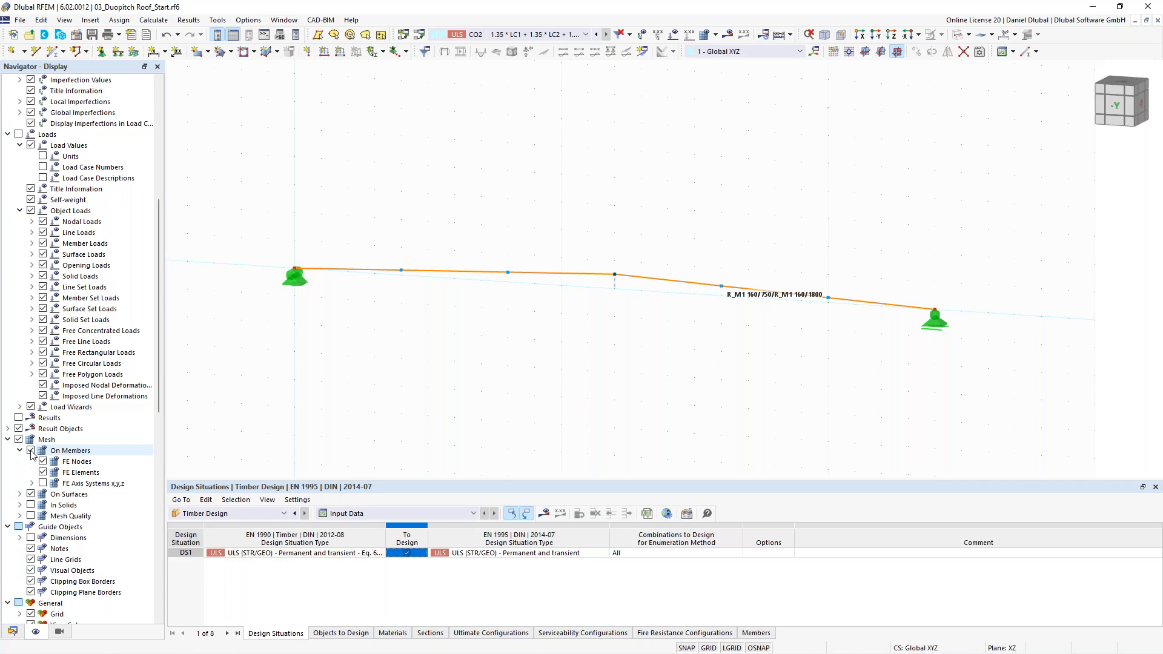
{"action": "scroll", "coordinate": [509, 298], "scroll_direction": "up", "scroll_amount": 2}
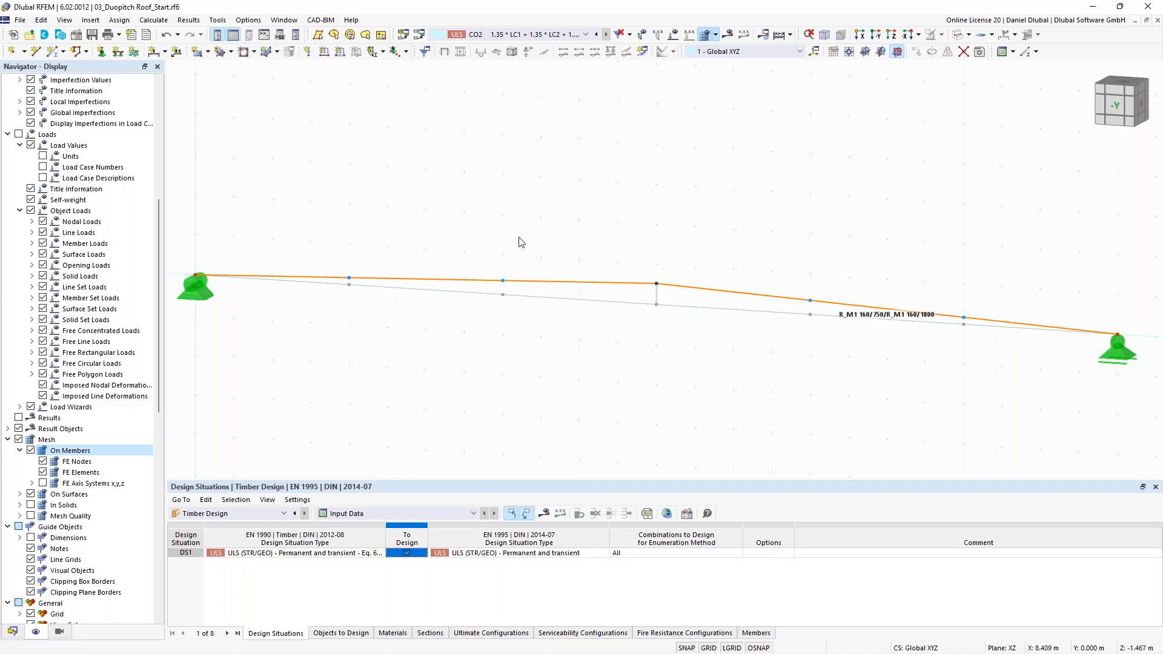
- Run the Timber Design calculation of the beam and display its design check ratios in the results
{"action": "scroll", "coordinate": [572, 211], "scroll_direction": "down", "scroll_amount": 2}
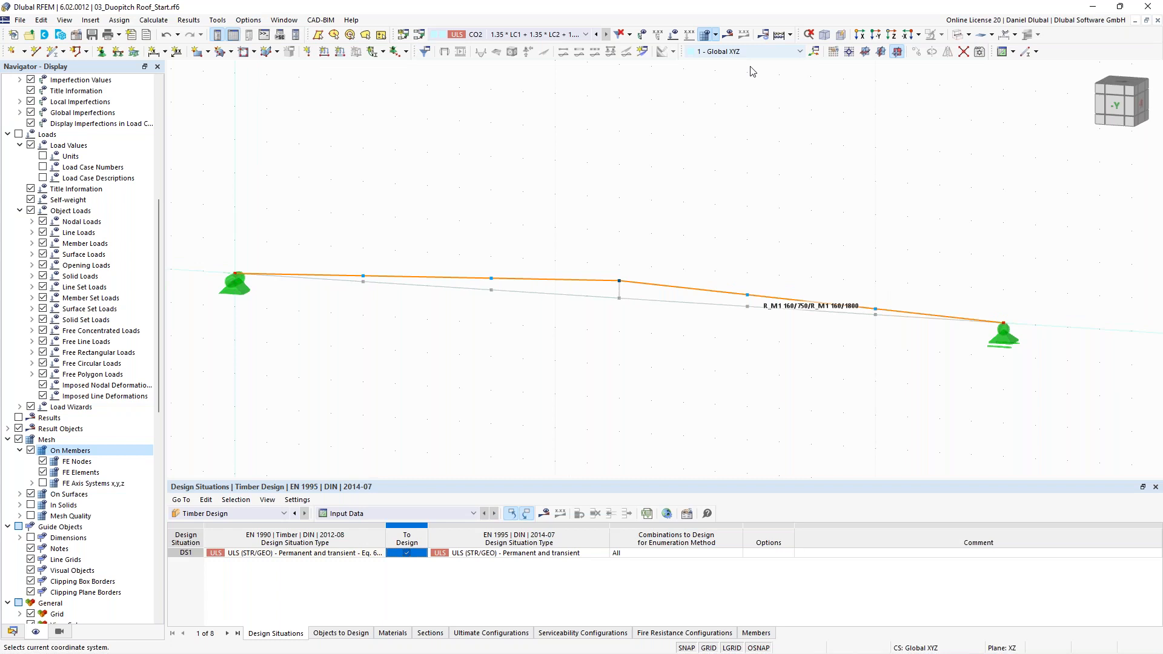
{"action": "scroll", "coordinate": [607, 238], "scroll_direction": "down", "scroll_amount": 1}
{"action": "left_click", "coordinate": [790, 35]}
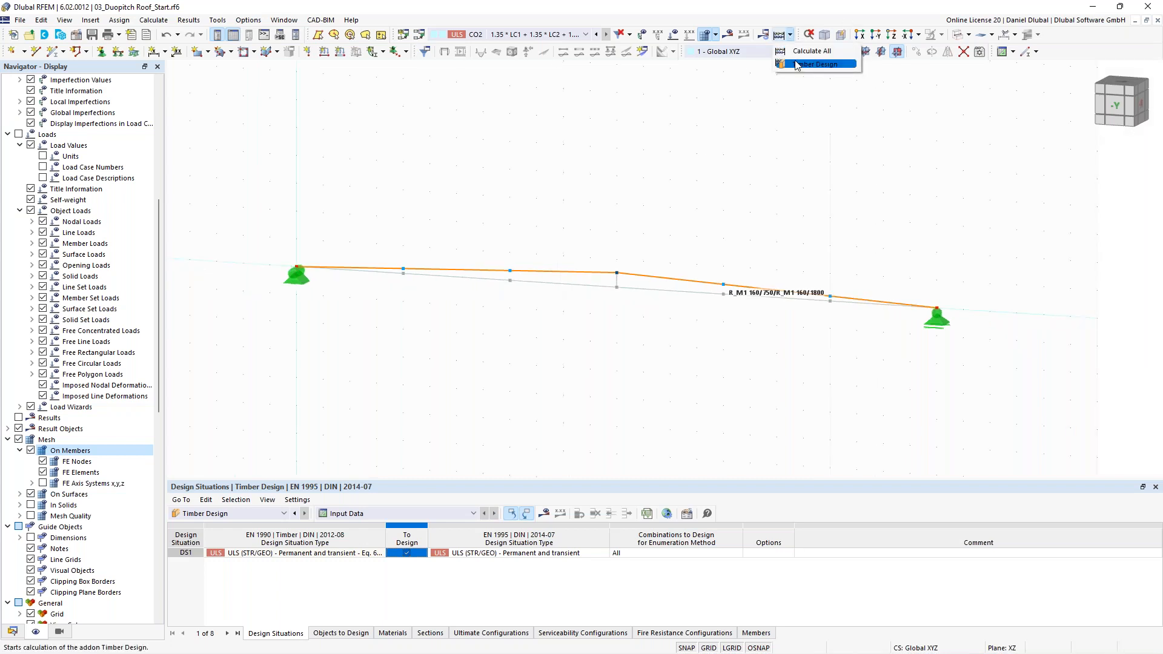
{"action": "left_click", "coordinate": [797, 64]}
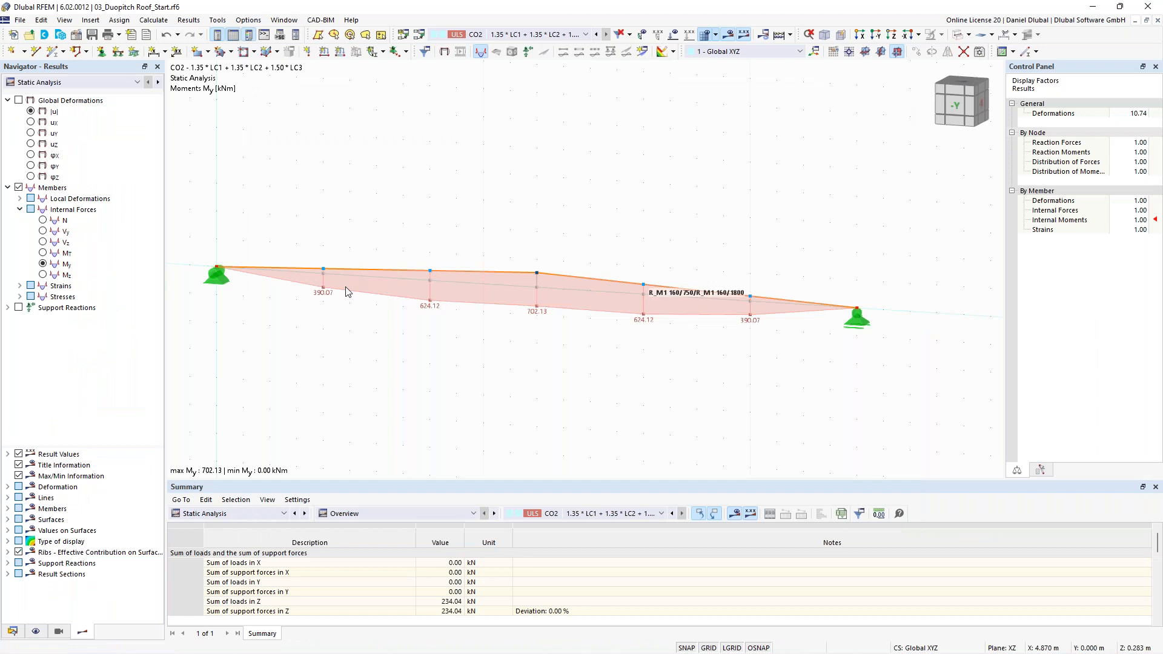
{"action": "left_click", "coordinate": [91, 82]}
{"action": "left_click", "coordinate": [100, 103]}
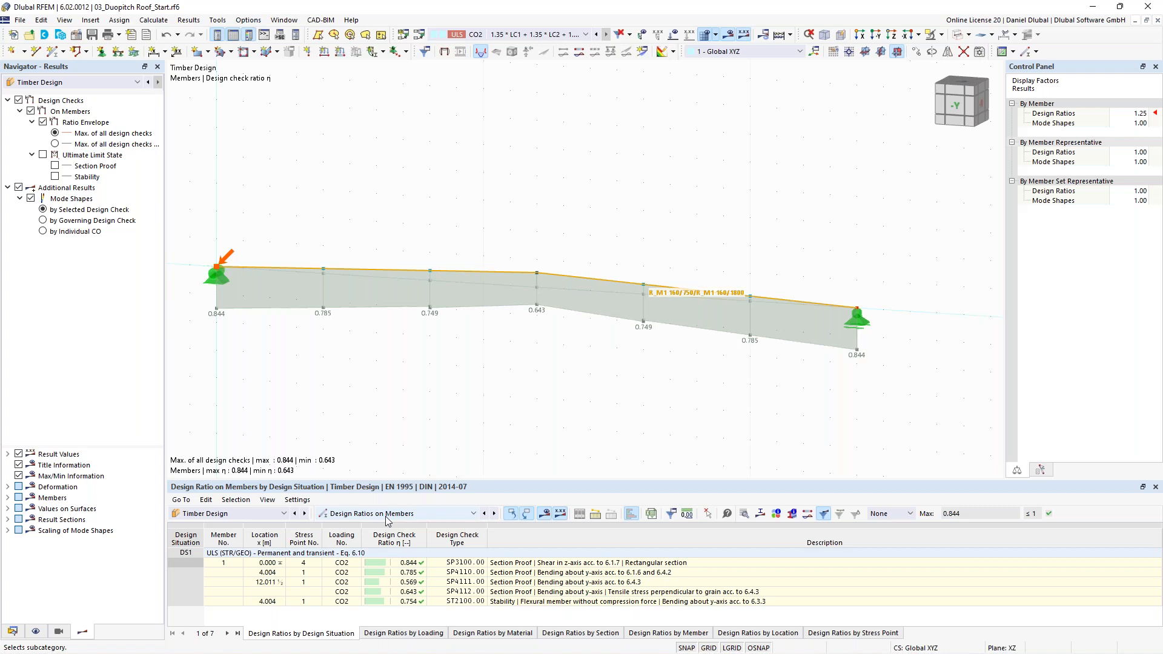
{"action": "middle_click_drag", "start_coordinate": [333, 322], "coordinate": [367, 325]}
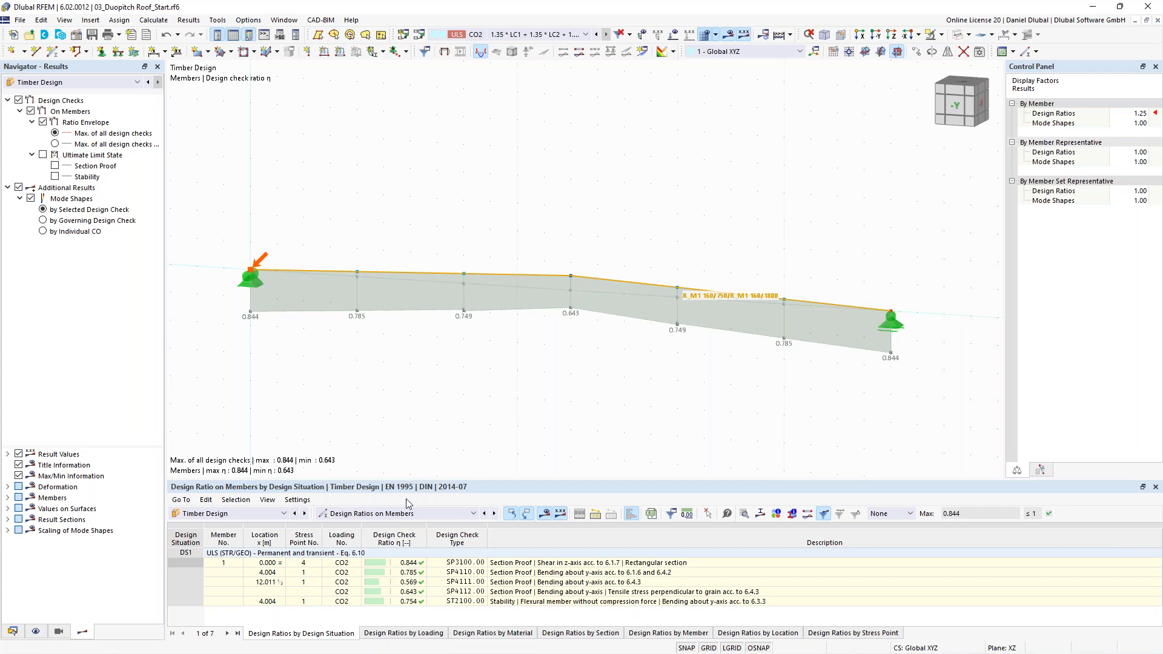
- Refine the member divisions in the mesh settings and recalculate the Timber Design
{"action": "left_click", "coordinate": [220, 21]}
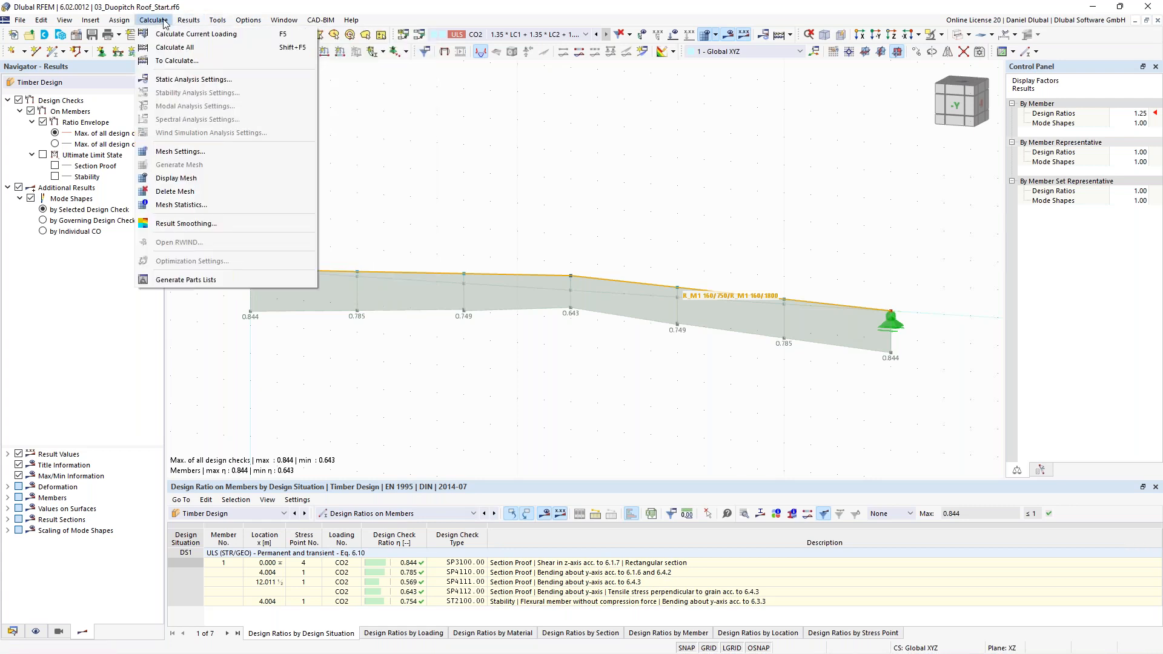
{"action": "left_click", "coordinate": [223, 151]}
{"action": "left_click", "coordinate": [397, 125]}
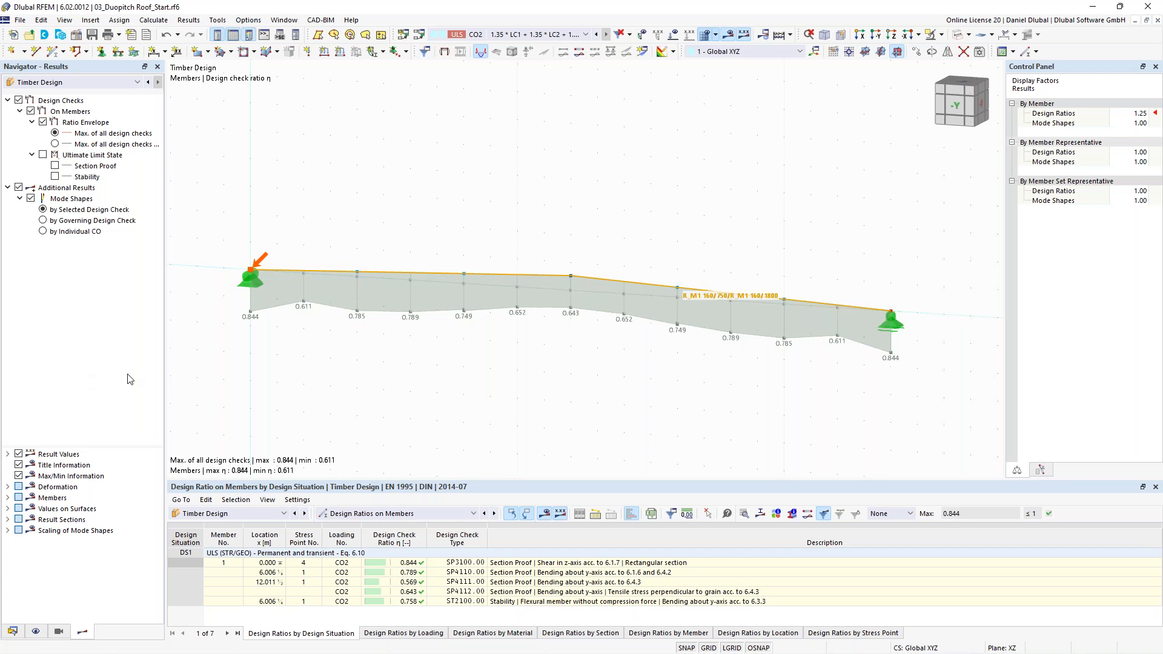
- Examine the design check details of SP4110, bending about the y-axis acc. to 6.1.6 and 6.4.2, including the available member locations, and close them
{"action": "left_click", "coordinate": [503, 575]}
{"action": "double_click", "coordinate": [503, 578]}
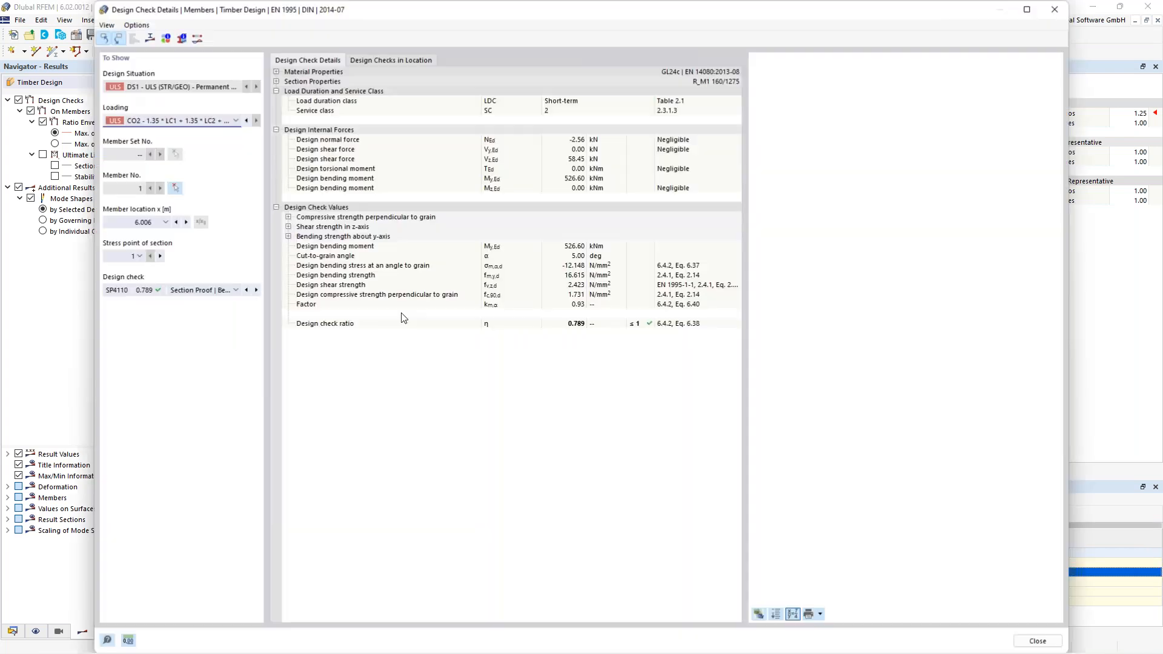
{"action": "left_click", "coordinate": [305, 256]}
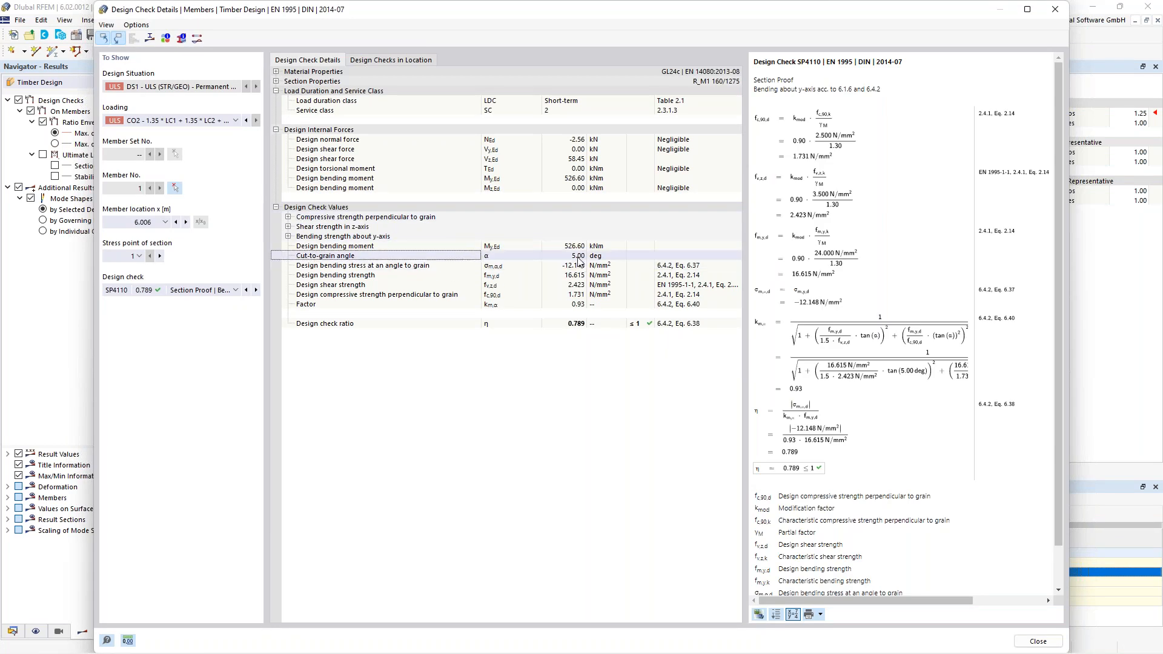
{"action": "mouse_move", "coordinate": [1060, 99]}
{"action": "left_mouse_down"}
{"action": "mouse_move", "coordinate": [1059, 230]}
{"action": "mouse_move", "coordinate": [1061, 121]}
{"action": "left_mouse_up"}
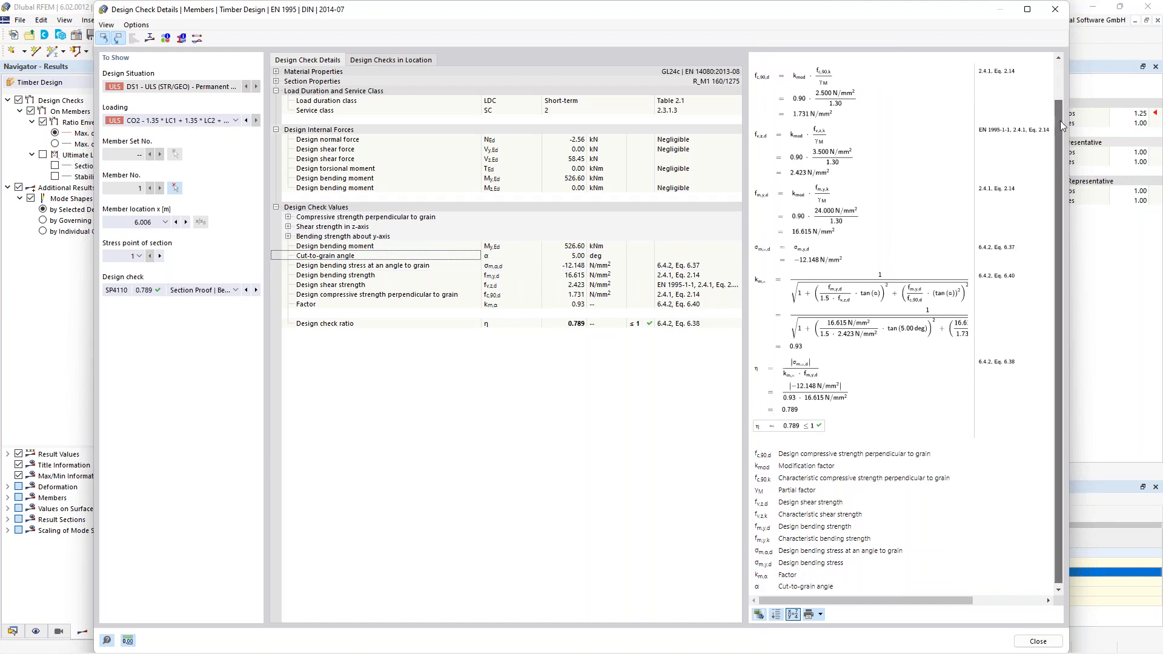
{"action": "left_click_drag", "start_coordinate": [1060, 126], "coordinate": [1060, 84]}
{"action": "left_click_drag", "start_coordinate": [753, 80], "coordinate": [806, 86]}
{"action": "left_click", "coordinate": [806, 85]}
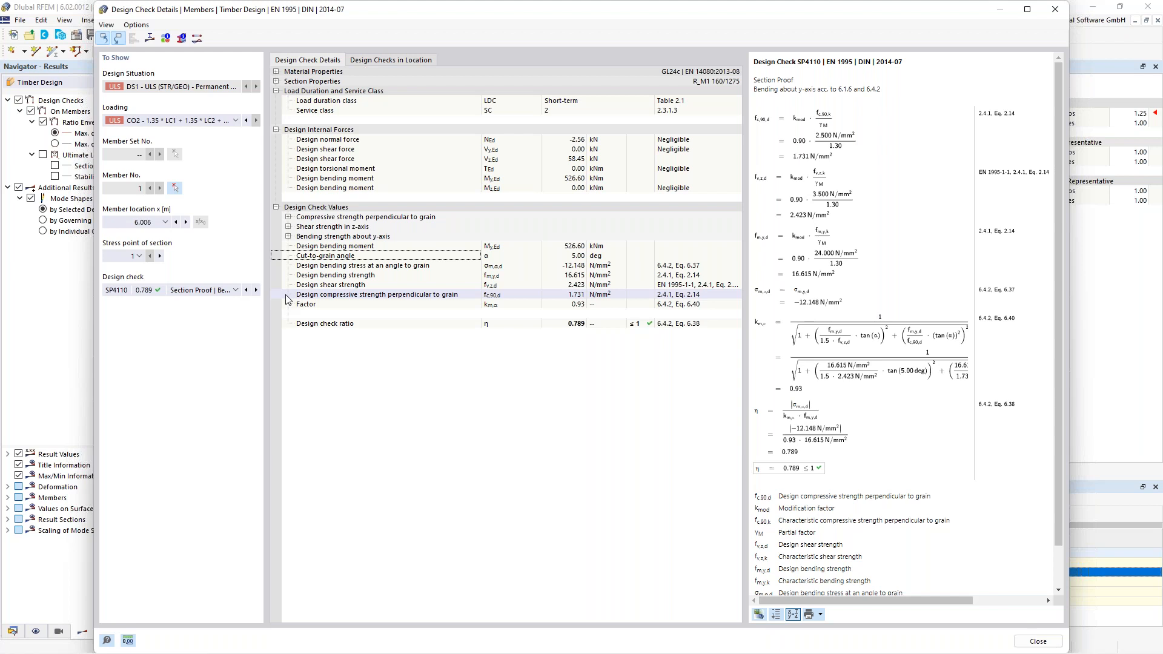
{"action": "left_click", "coordinate": [143, 222]}
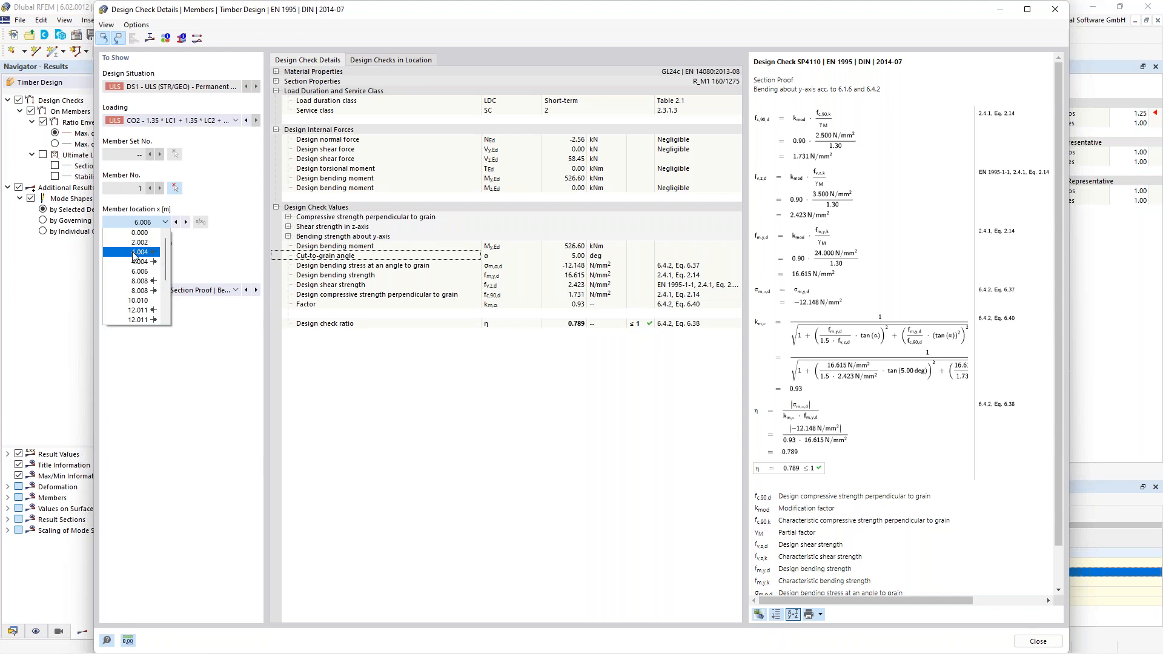
{"action": "left_click", "coordinate": [1052, 16]}
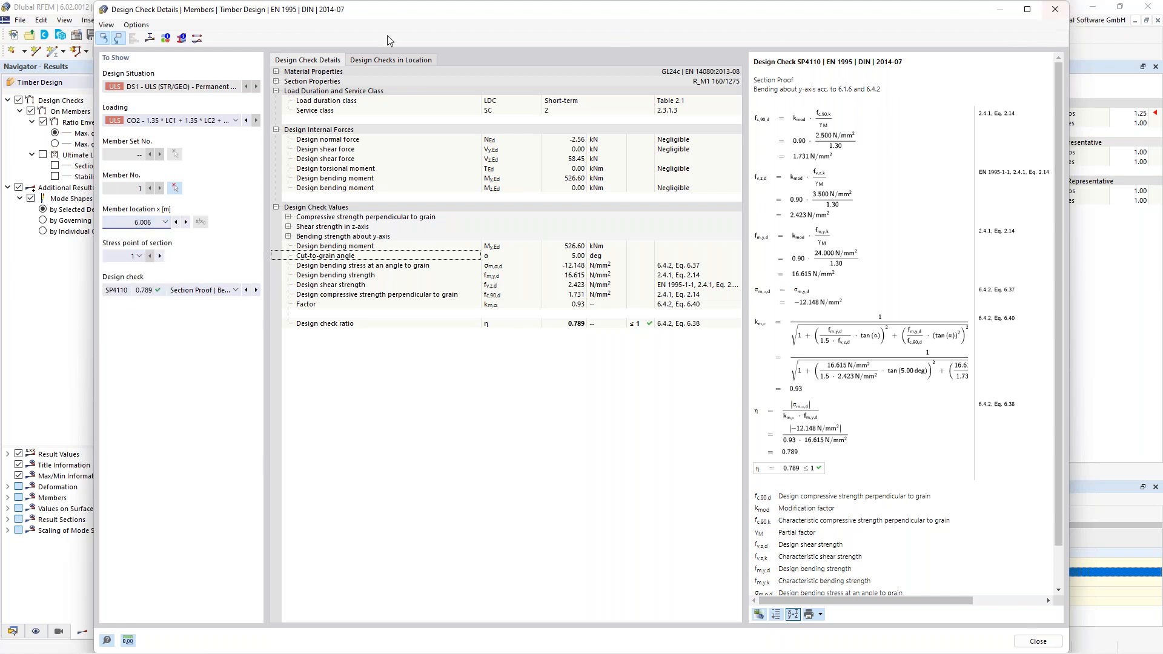
{"action": "left_click", "coordinate": [1055, 9]}
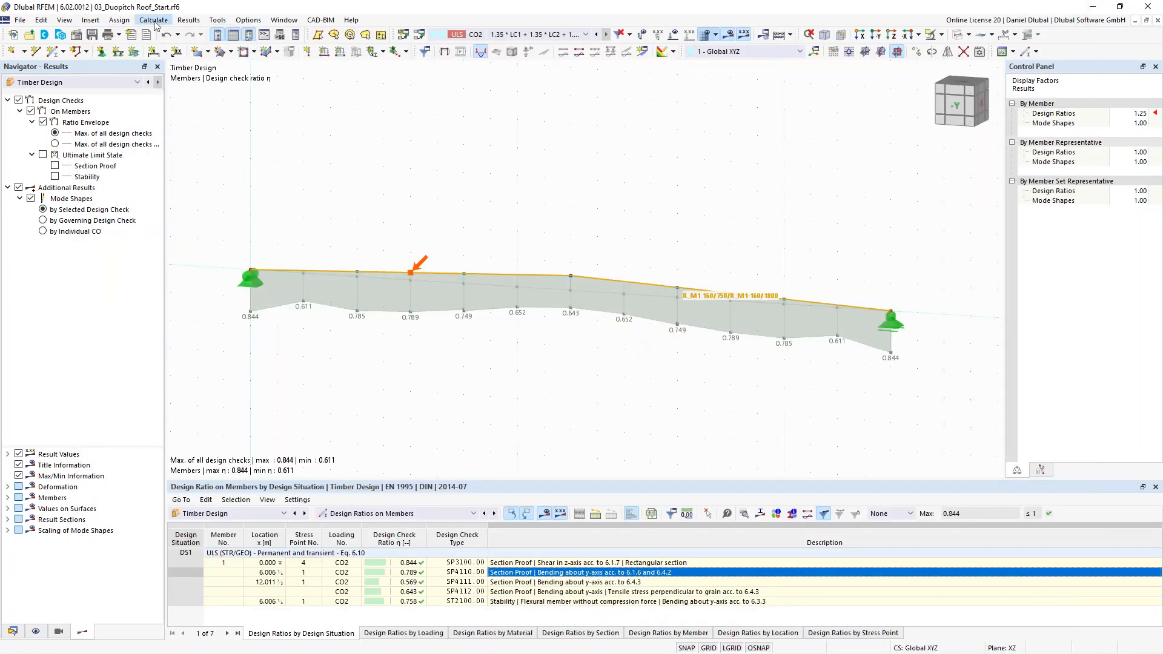
- Increase the member divisions in the mesh settings once more and rerun the Timber Design calculation
{"action": "left_click", "coordinate": [154, 20]}
{"action": "left_click", "coordinate": [180, 151]}
{"action": "left_click", "coordinate": [373, 119]}
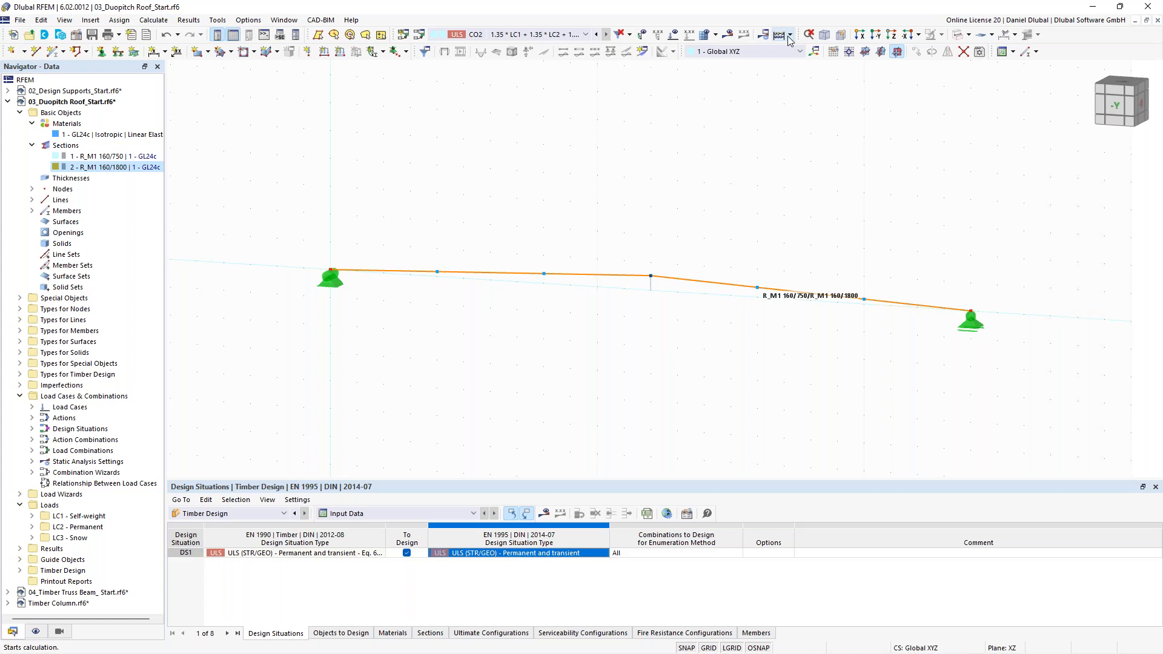
{"action": "left_click", "coordinate": [790, 40]}
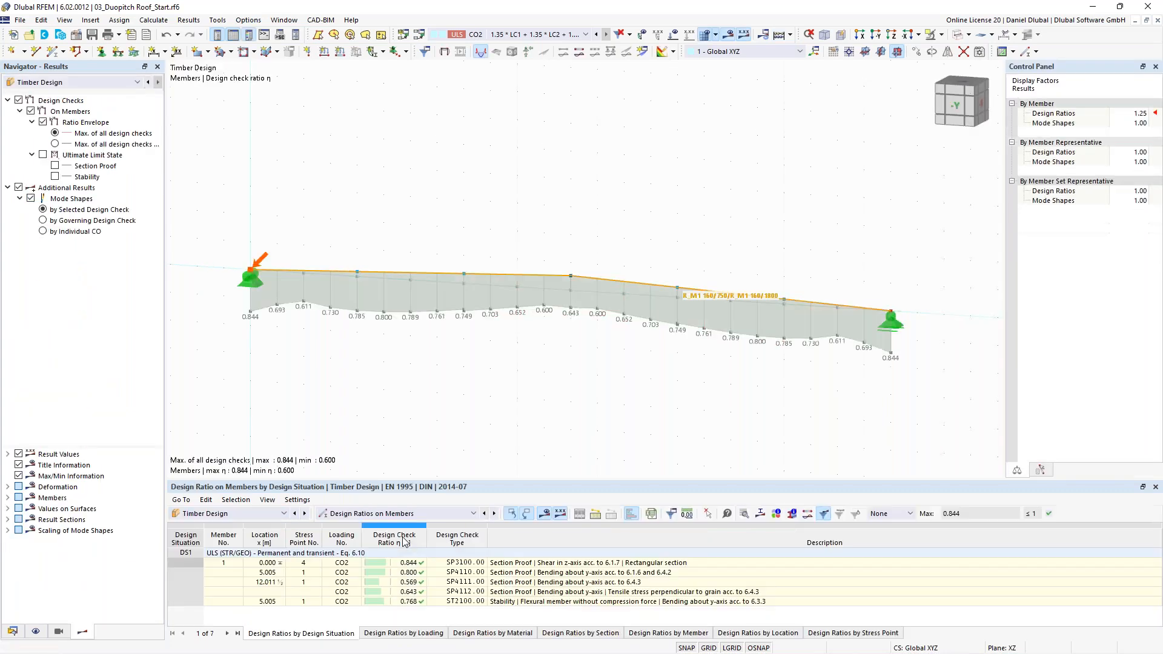
- Open the SP4110 design check details, view the check at member location x = 6.006 m, and close them
{"action": "double_click", "coordinate": [404, 573]}
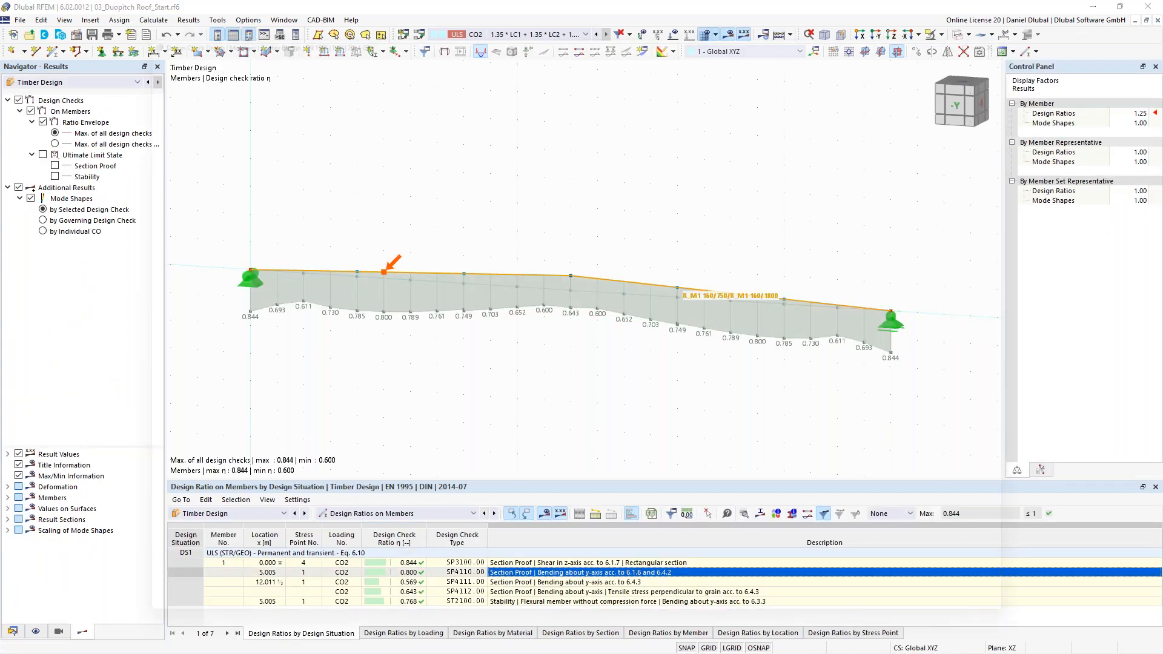
{"action": "left_click", "coordinate": [158, 222]}
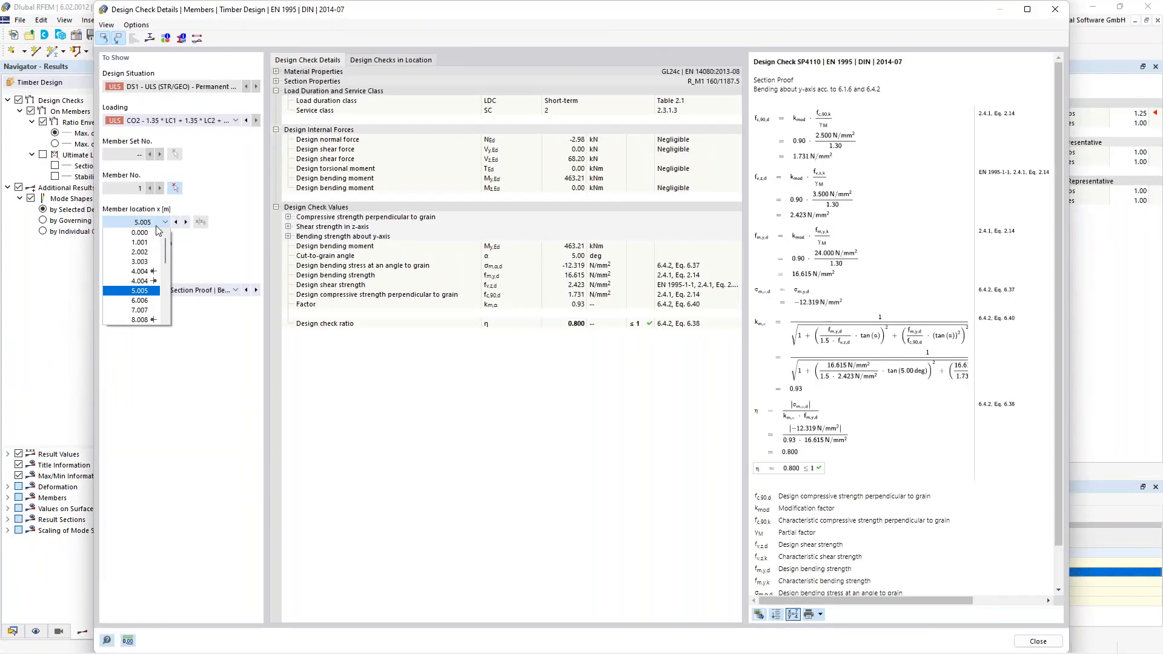
{"action": "left_click", "coordinate": [145, 301]}
{"action": "left_click", "coordinate": [1055, 10]}
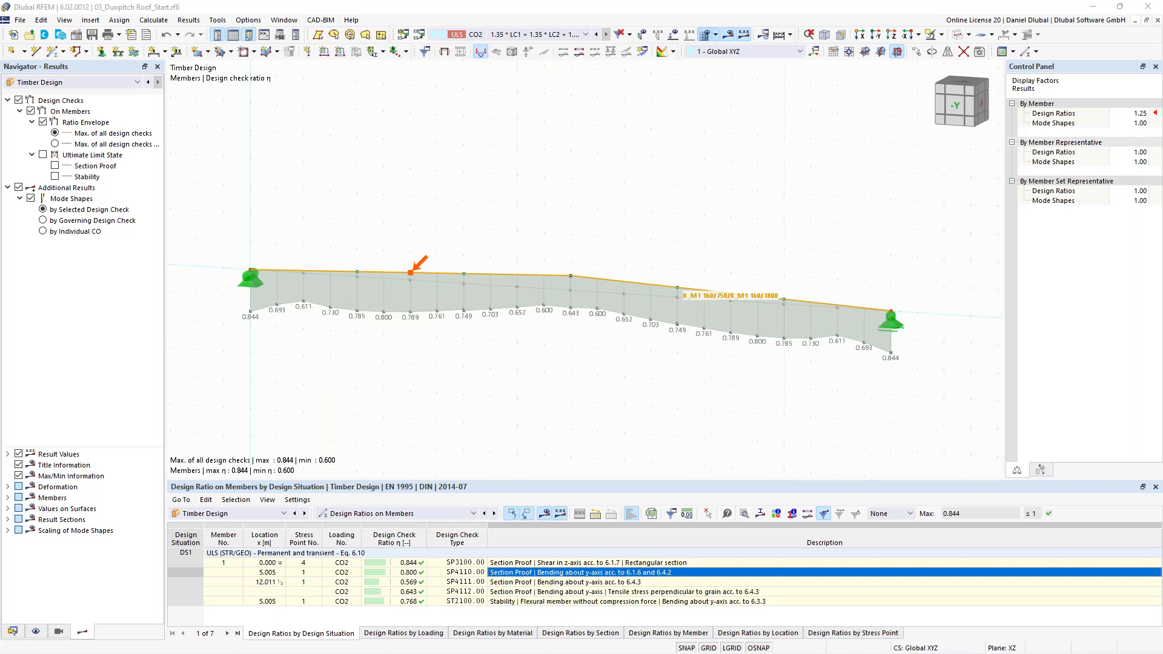
- Switch to the model 04_Timber Truss Beam_Start and expand its materials and sections in the navigator
{"action": "left_click", "coordinate": [286, 20]}
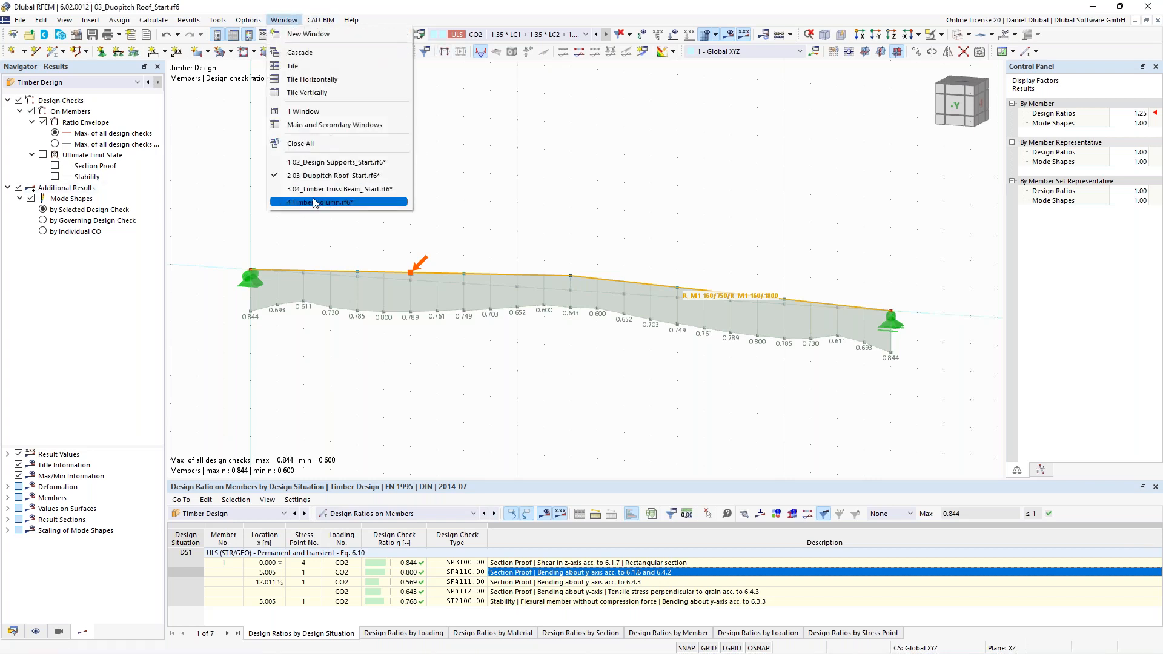
{"action": "left_click", "coordinate": [340, 189]}
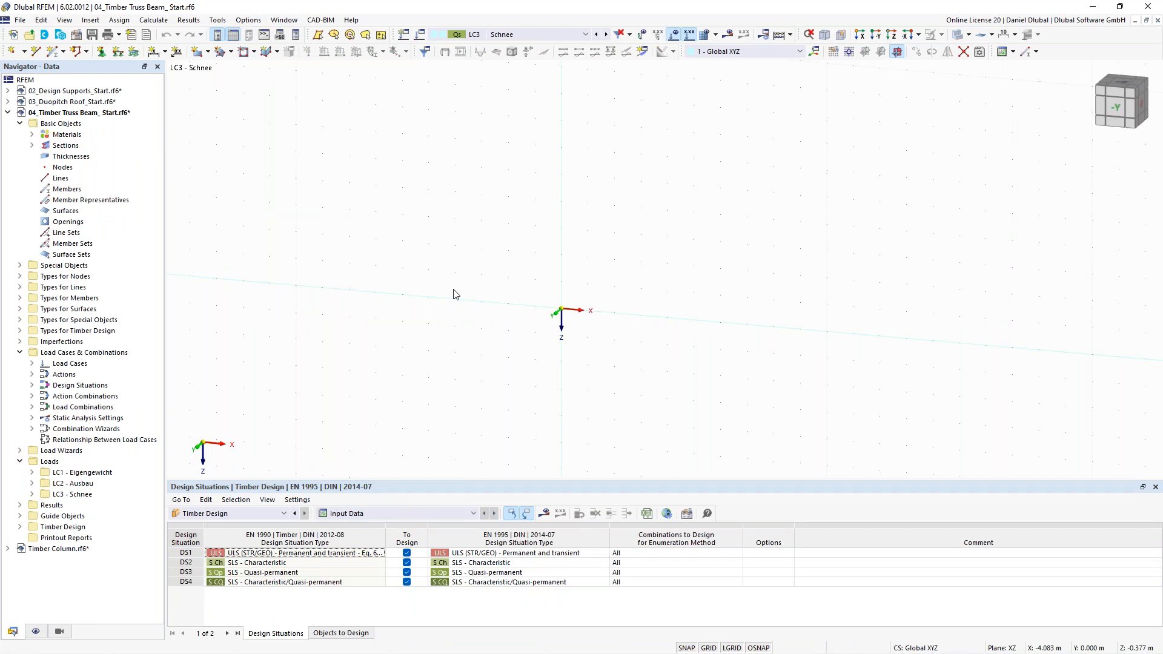
{"action": "left_click", "coordinate": [32, 135]}
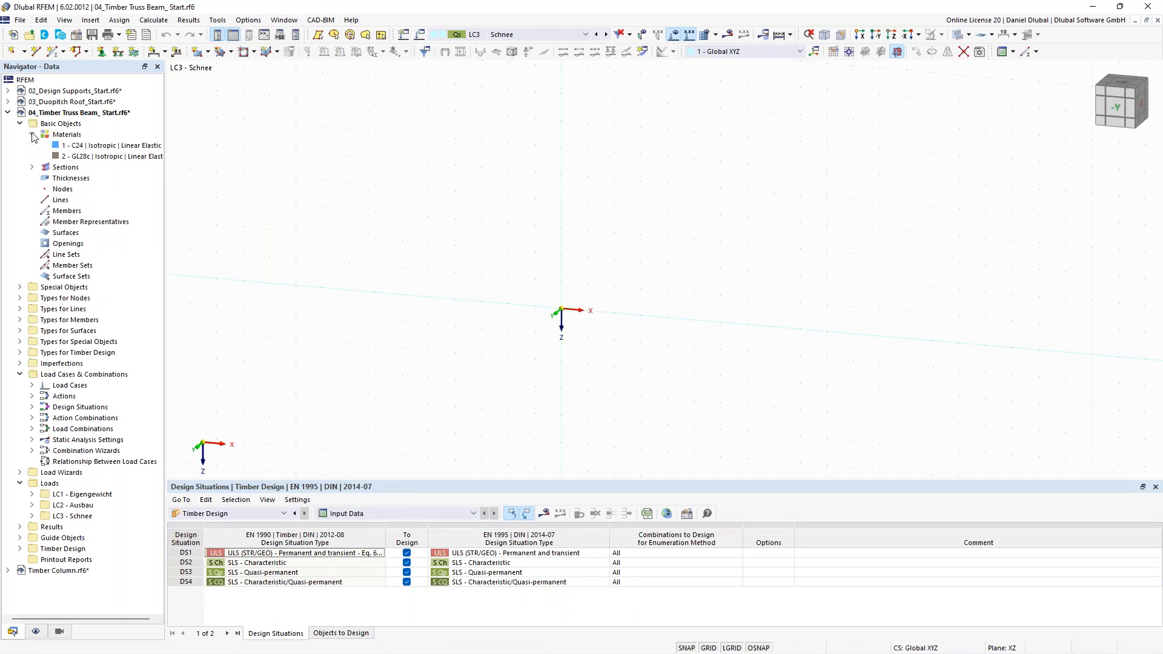
{"action": "left_click", "coordinate": [32, 168]}
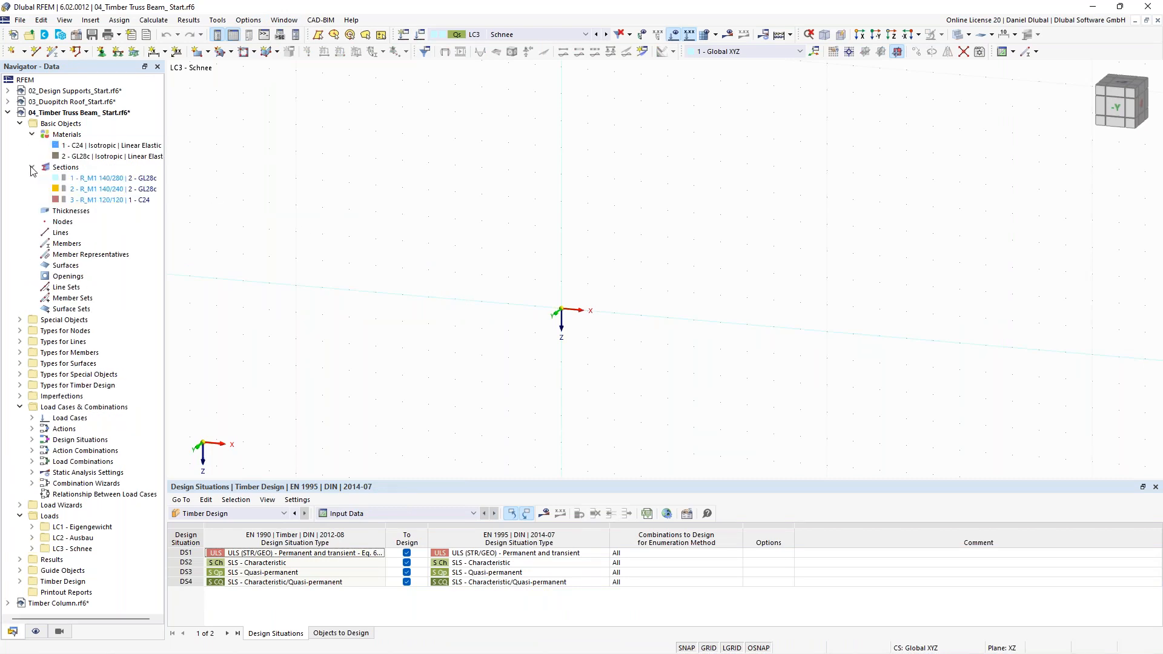
{"action": "left_click", "coordinate": [32, 527]}
{"action": "left_click", "coordinate": [32, 527]}
{"action": "scroll", "coordinate": [568, 309], "scroll_direction": "down", "scroll_amount": 1}
{"action": "middle_click_drag", "start_coordinate": [556, 264], "coordinate": [515, 299]}
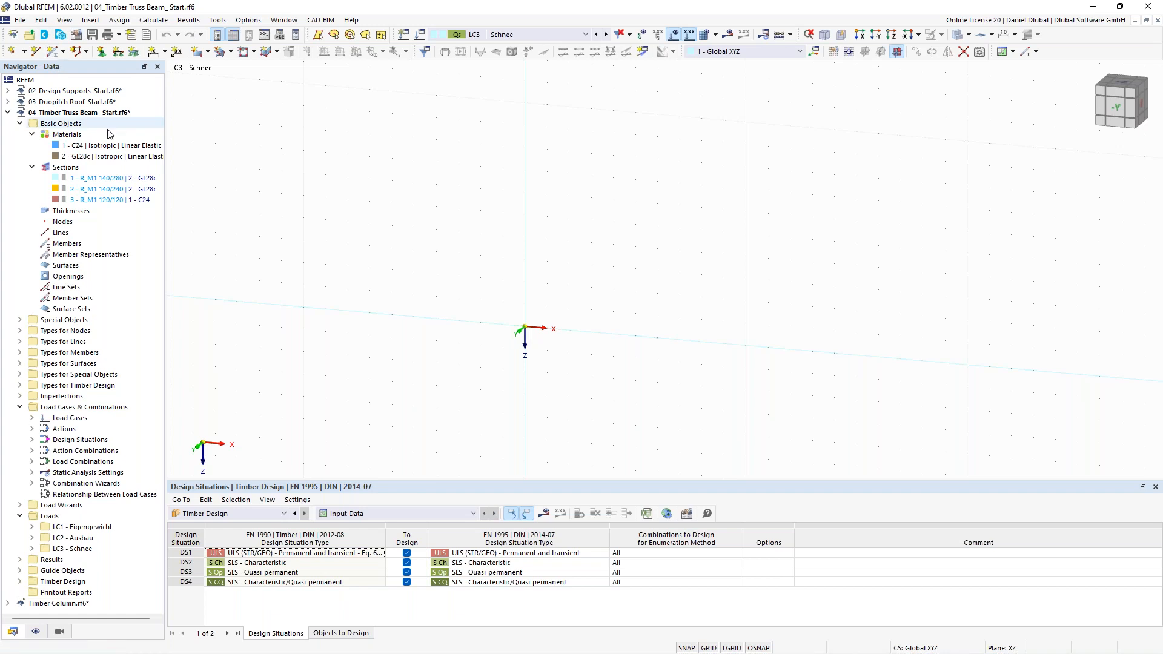
- Review the truss model's base data for the member representatives option and the wizard's considered member properties, and accept the dialog
{"action": "right_click", "coordinate": [99, 115]}
{"action": "left_click", "coordinate": [127, 124]}
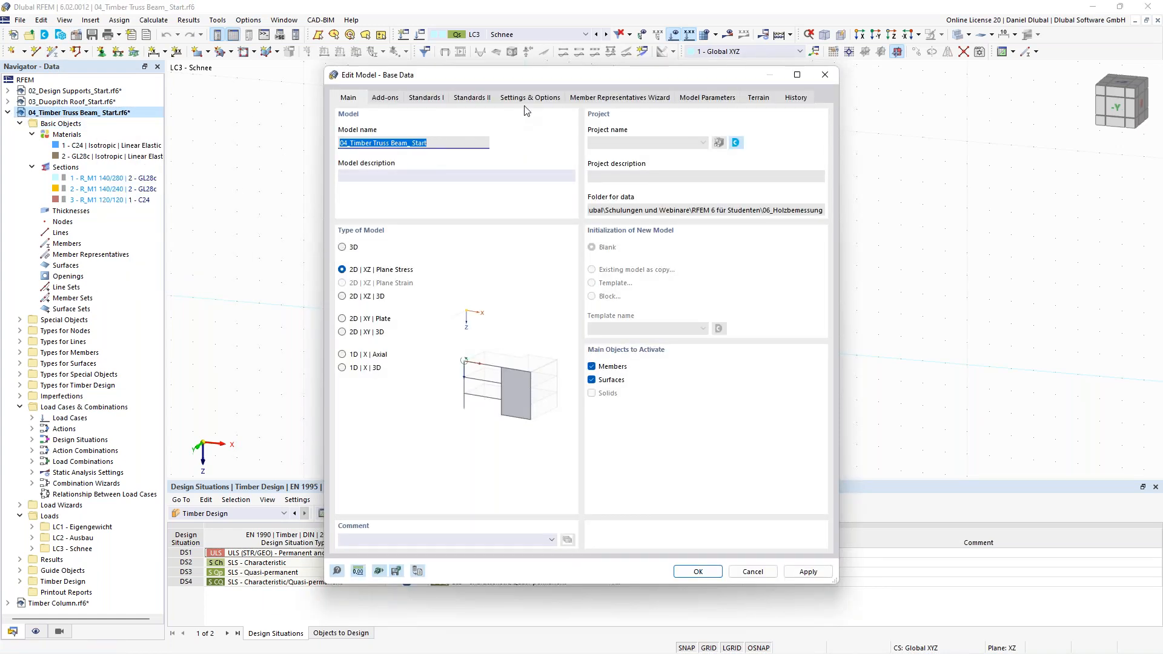
{"action": "left_click", "coordinate": [502, 101]}
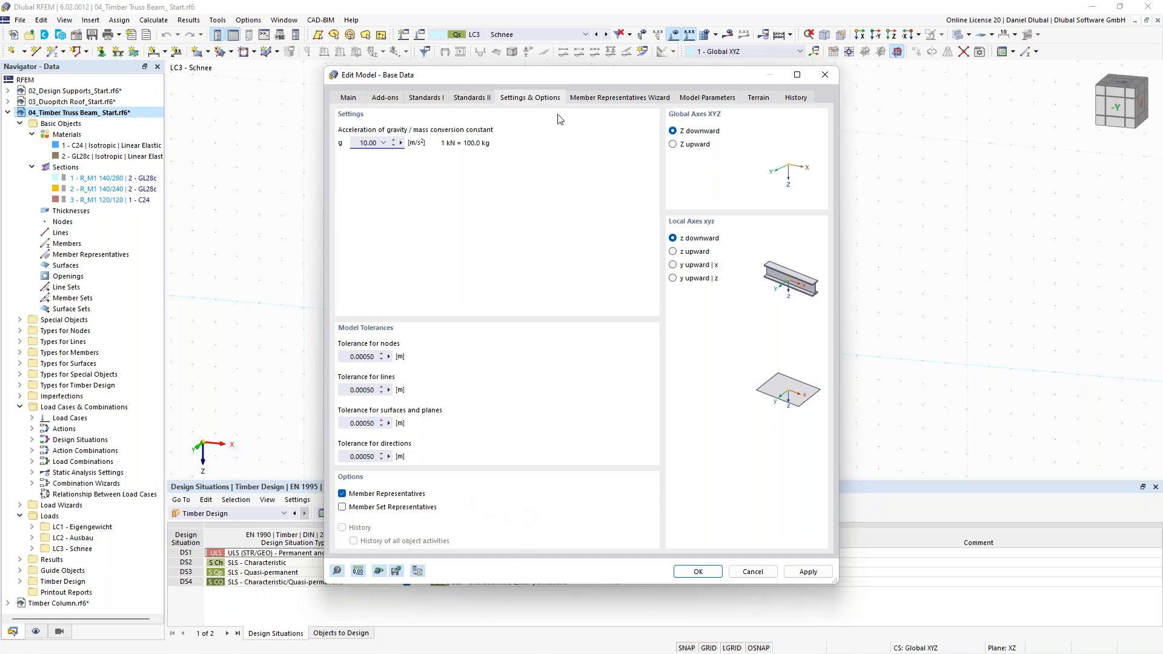
{"action": "left_click", "coordinate": [583, 107]}
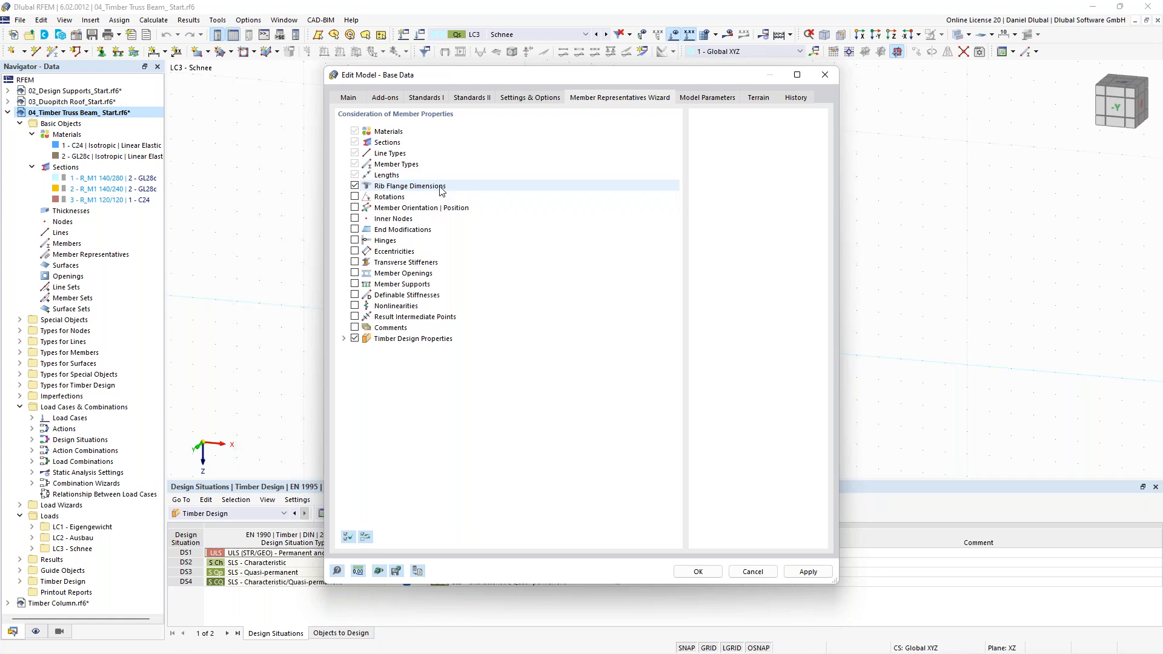
{"action": "left_click", "coordinate": [698, 572]}
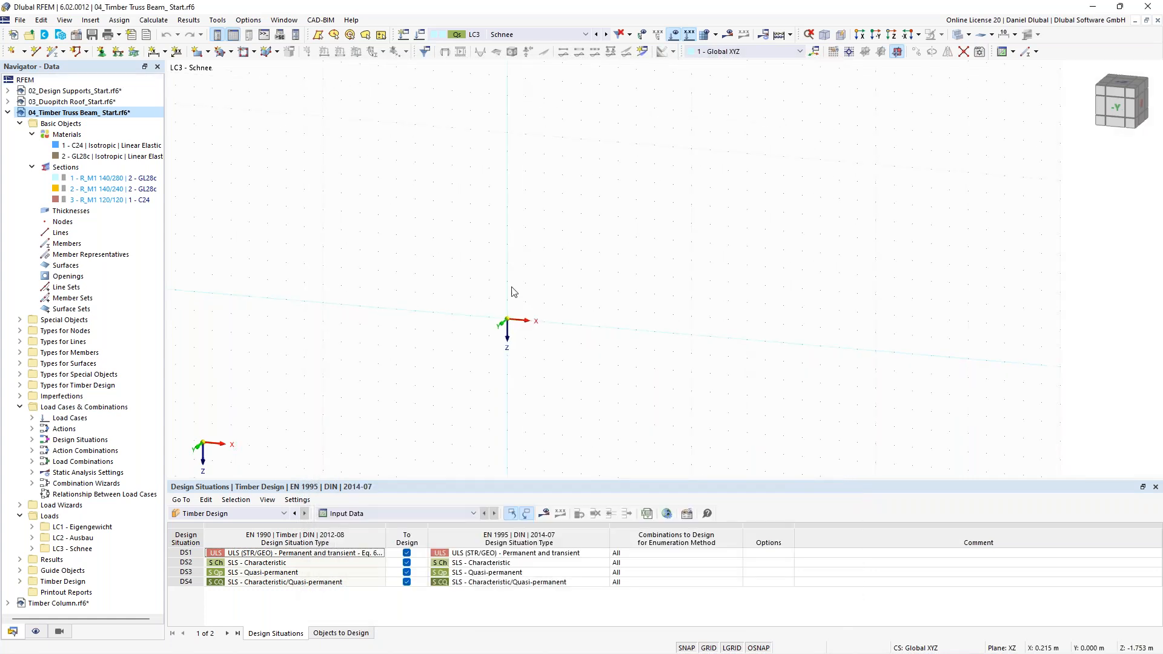
- Define a new member of type Beam with section 1 - R_M1 140/280 in GL28c at the member start
{"action": "middle_click_drag", "start_coordinate": [445, 278], "coordinate": [375, 247]}
{"action": "scroll", "coordinate": [493, 307], "scroll_direction": "up", "scroll_amount": 1}
{"action": "left_click", "coordinate": [52, 53]}
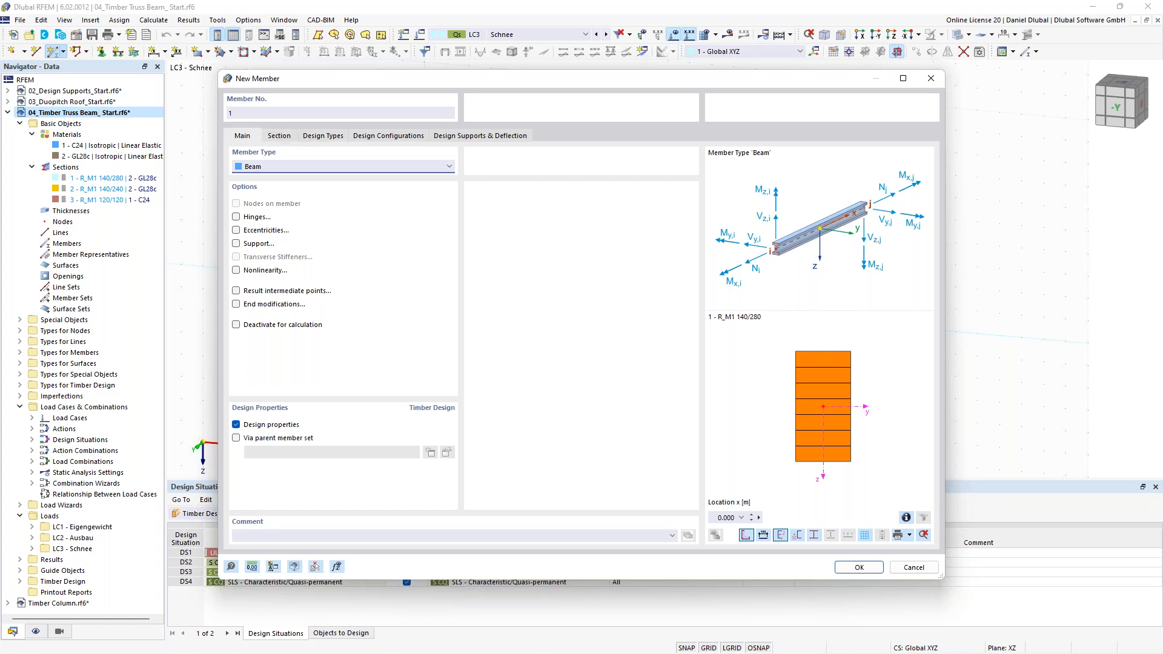
{"action": "left_click", "coordinate": [278, 140]}
{"action": "left_click", "coordinate": [377, 432]}
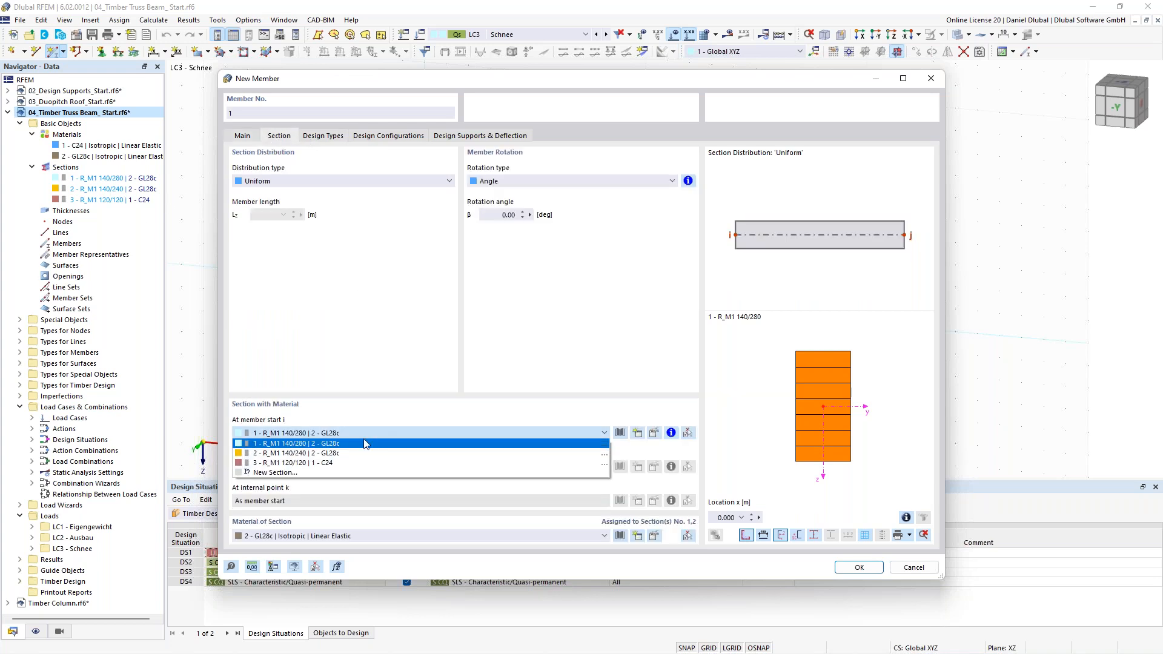
{"action": "left_click", "coordinate": [354, 445]}
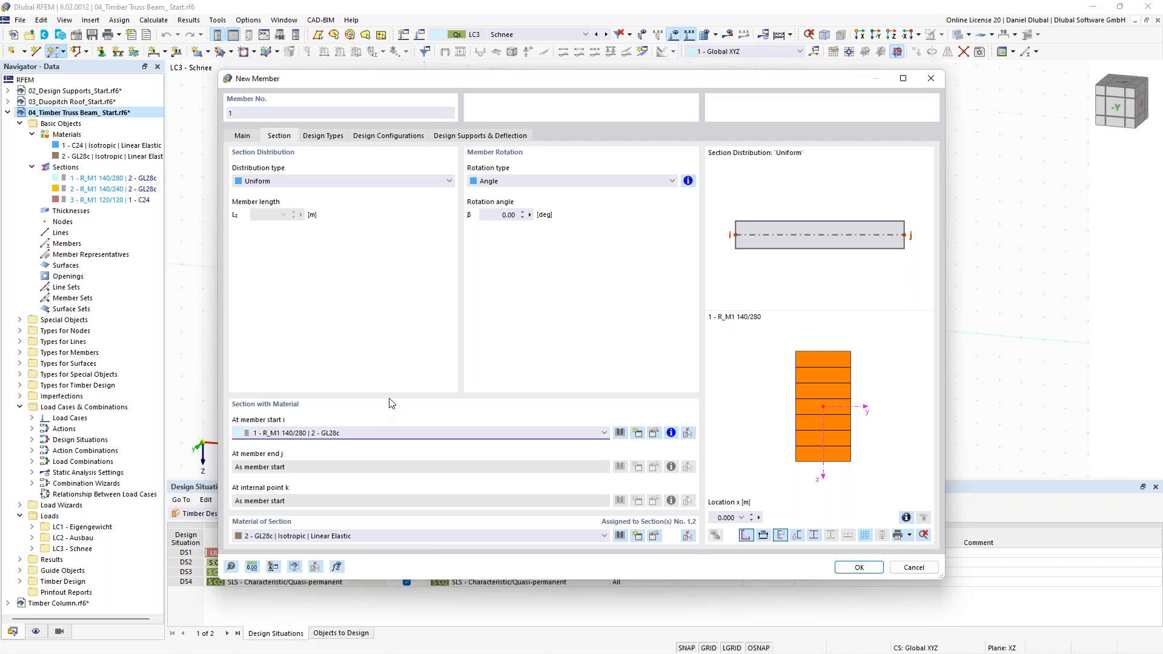
{"action": "left_click", "coordinate": [243, 138]}
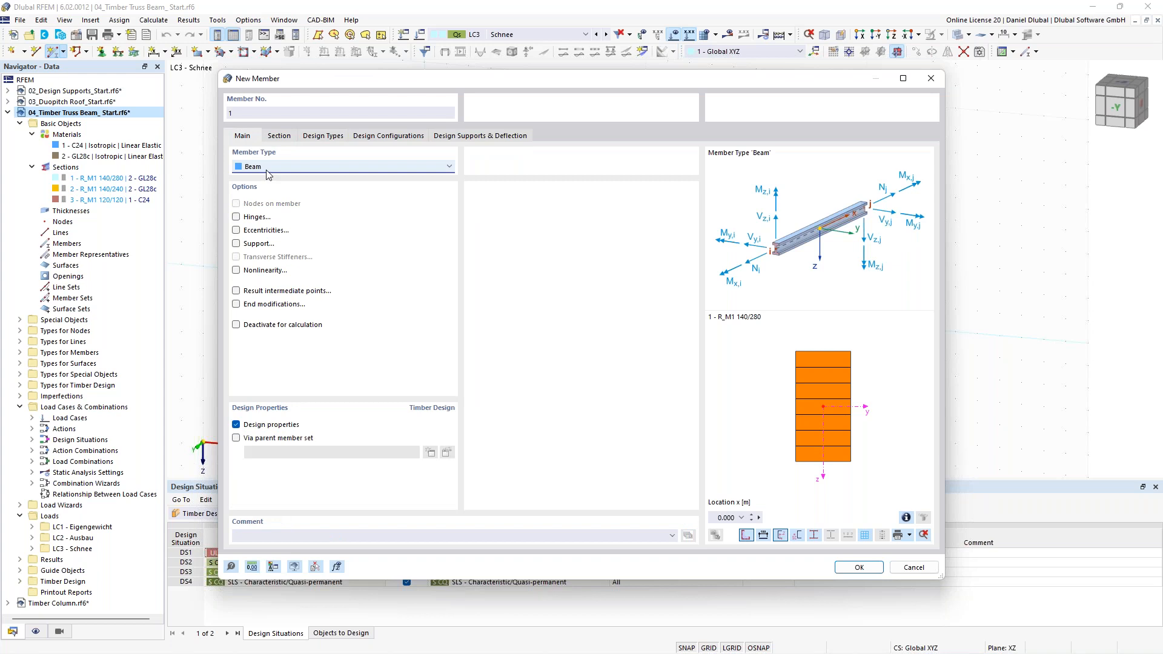
{"action": "left_click", "coordinate": [842, 568]}
- Place the beam member from the origin along the X-axis with a length of 14 m
{"action": "left_click", "coordinate": [433, 287]}
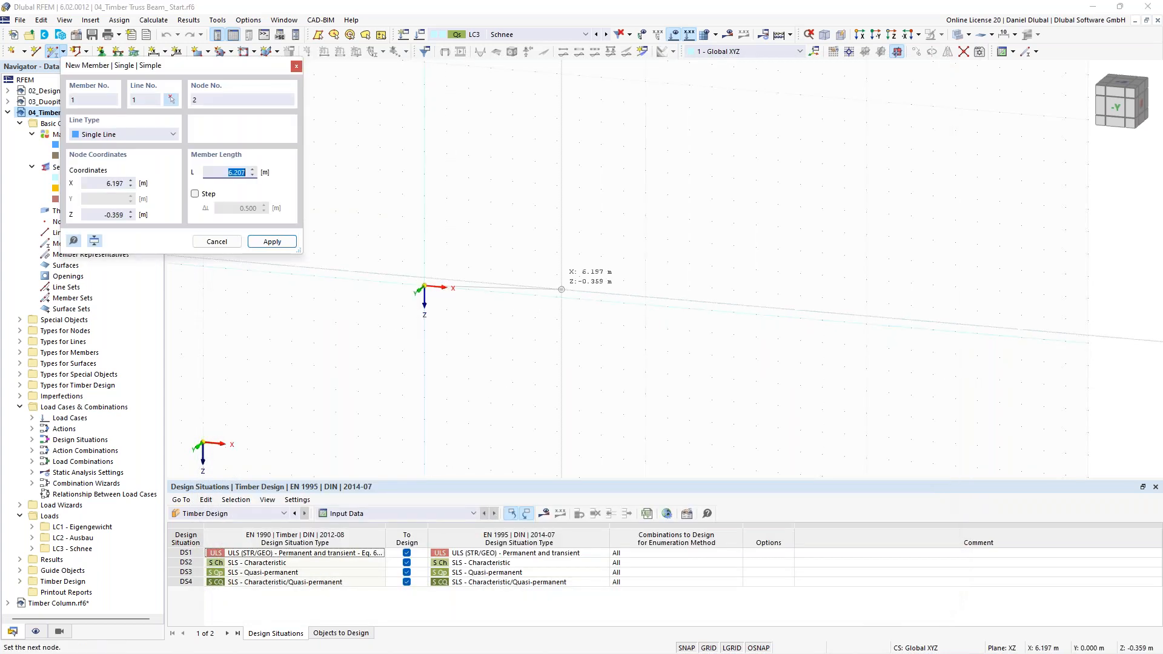
{"action": "type", "text": "1"}
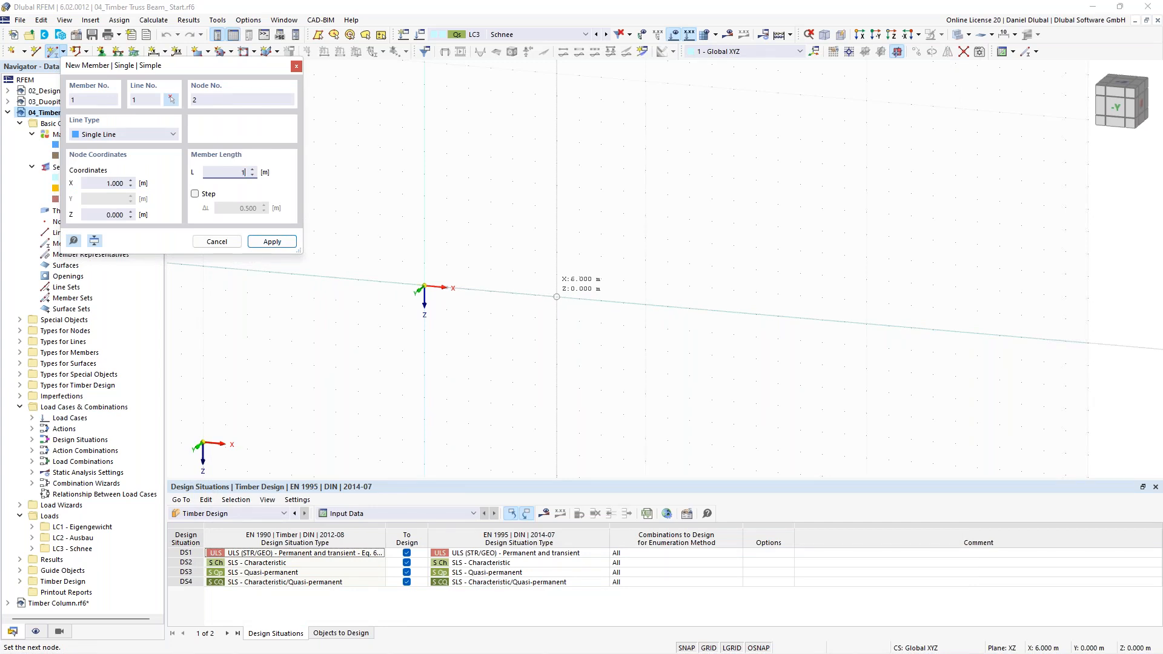
{"action": "type", "text": "4"}
{"action": "key", "text": "Return"}
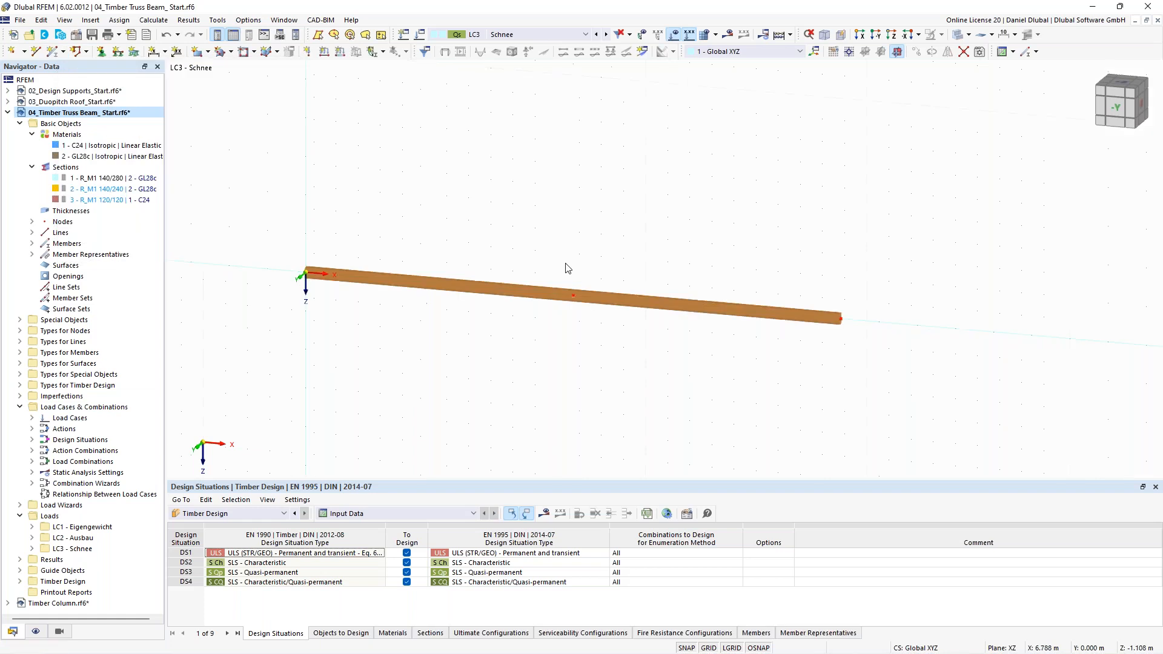
- Locate the Member Representatives display setting among the model's basic objects
{"action": "scroll", "coordinate": [576, 301], "scroll_direction": "down", "scroll_amount": 3}
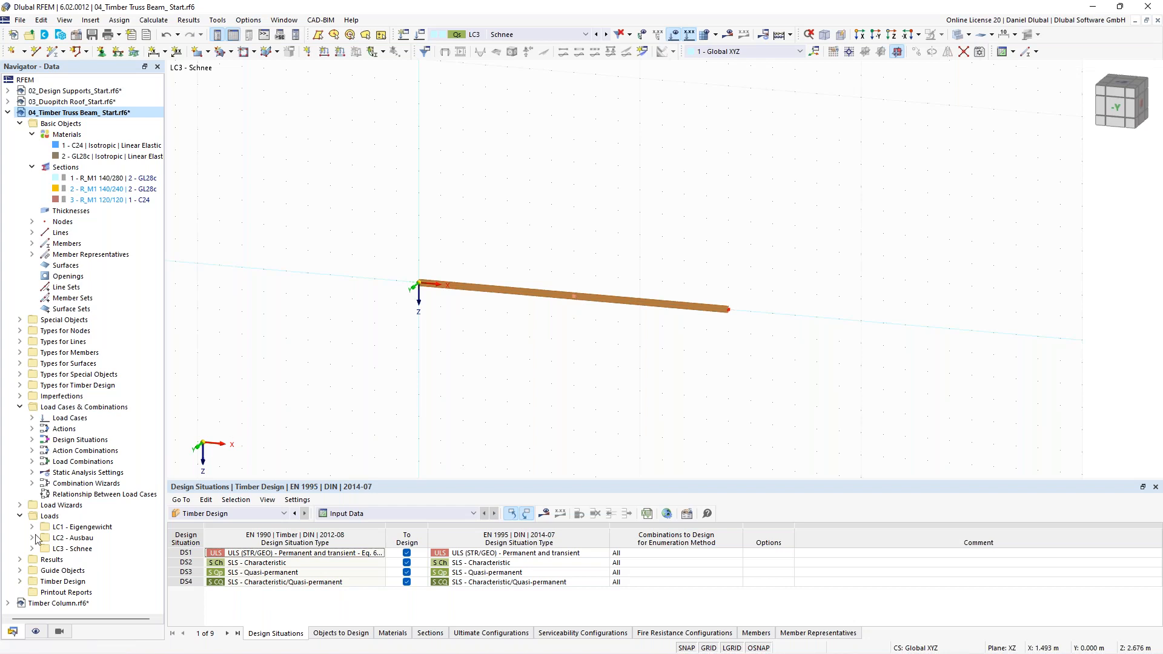
{"action": "left_click", "coordinate": [36, 632]}
{"action": "scroll", "coordinate": [108, 212], "scroll_direction": "up", "scroll_amount": 7}
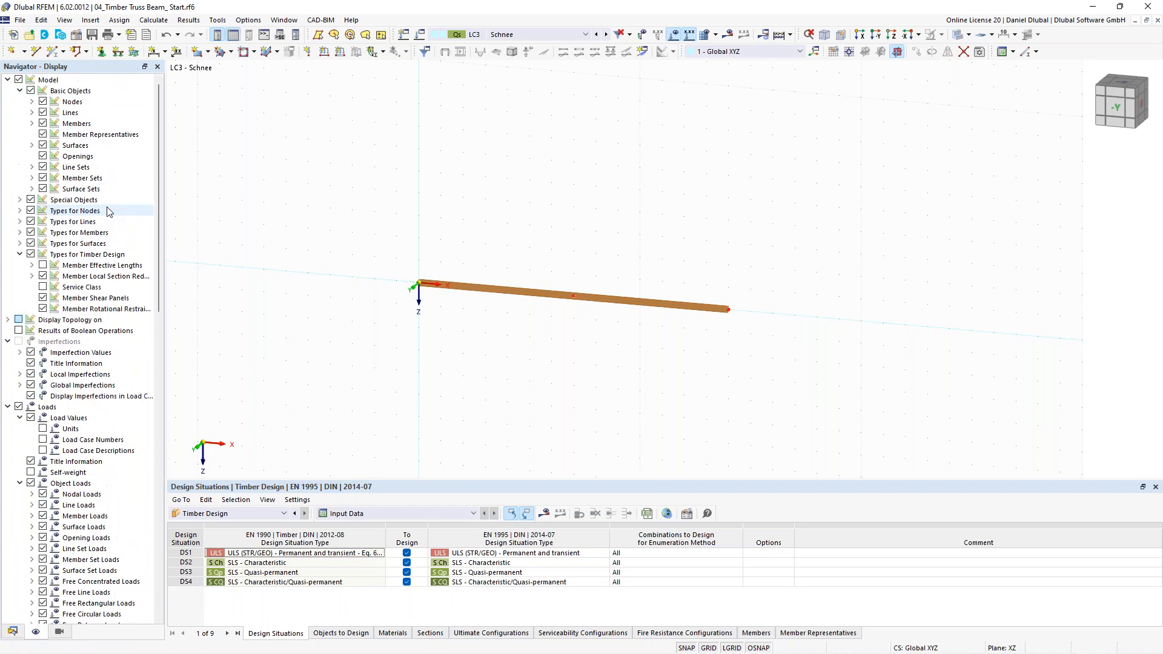
{"action": "left_click", "coordinate": [43, 134]}
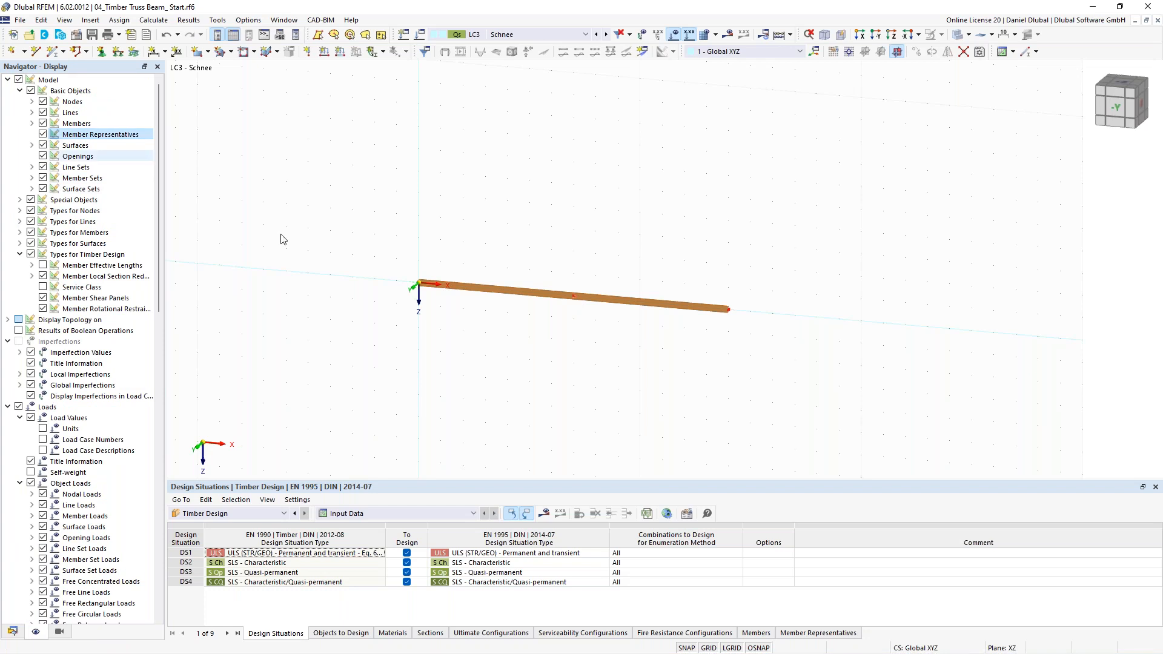
- Divide the 14 m beam member using one intermediate node
{"action": "right_click", "coordinate": [636, 309]}
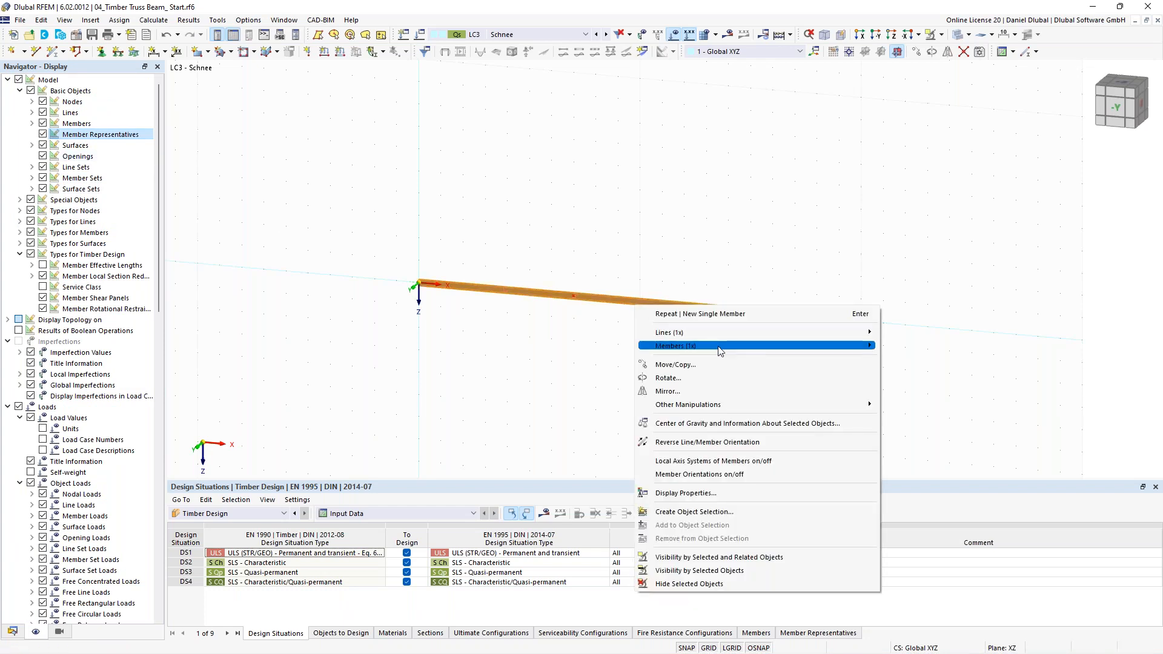
{"action": "mouse_move", "coordinate": [733, 350]}
{"action": "mouse_move", "coordinate": [963, 447]}
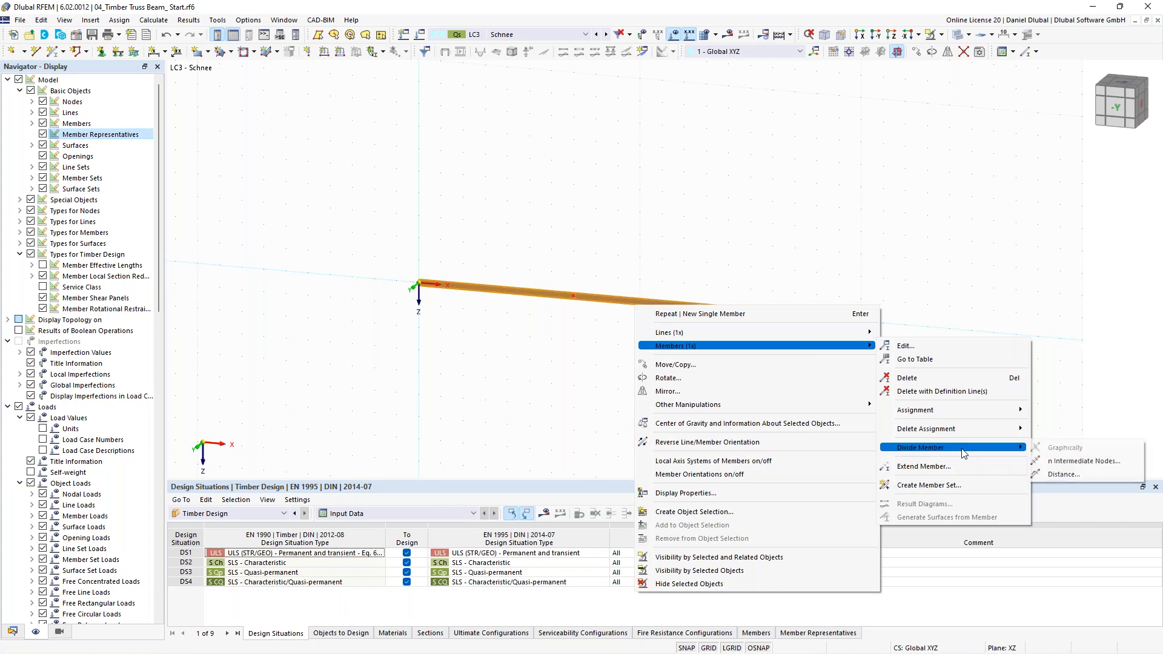
{"action": "left_click", "coordinate": [1066, 461]}
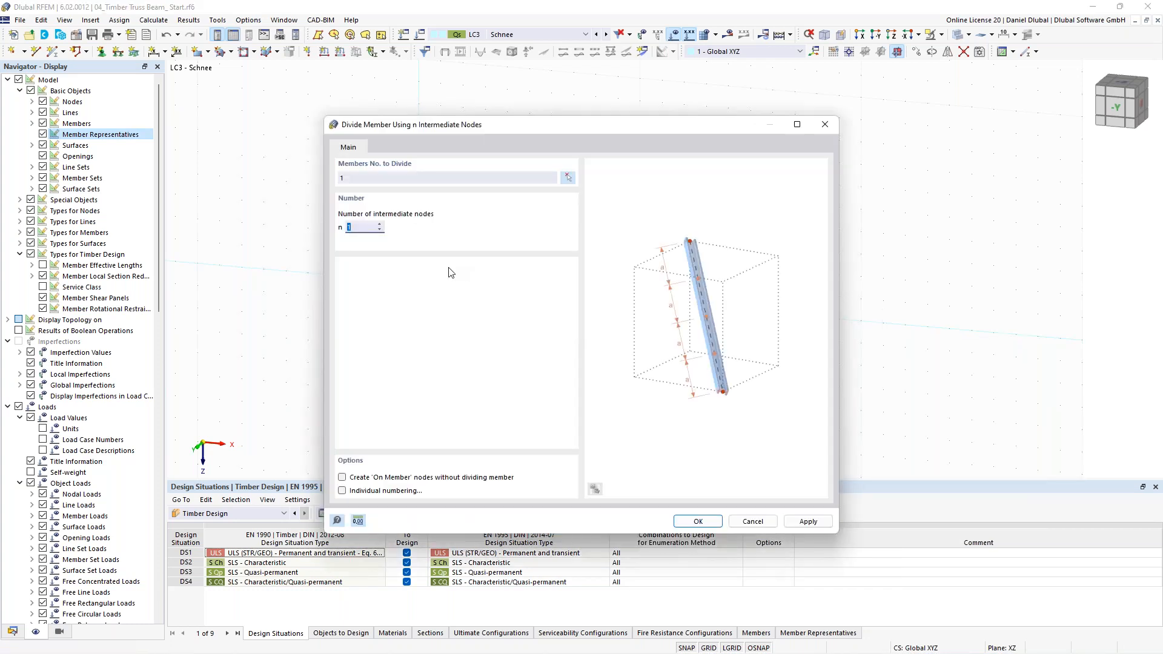
{"action": "key", "text": "Return"}
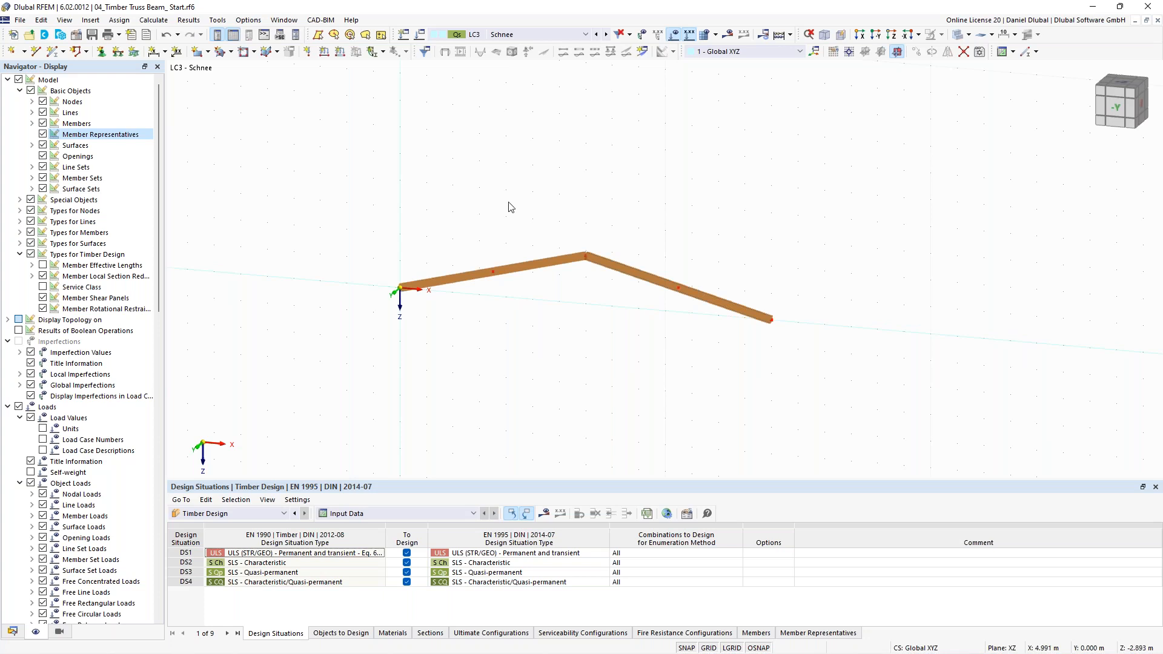
- Activate the hinges option for the rafter starting at the origin and assign a member hinge at its apex end
{"action": "scroll", "coordinate": [508, 203], "scroll_direction": "up", "scroll_amount": 1}
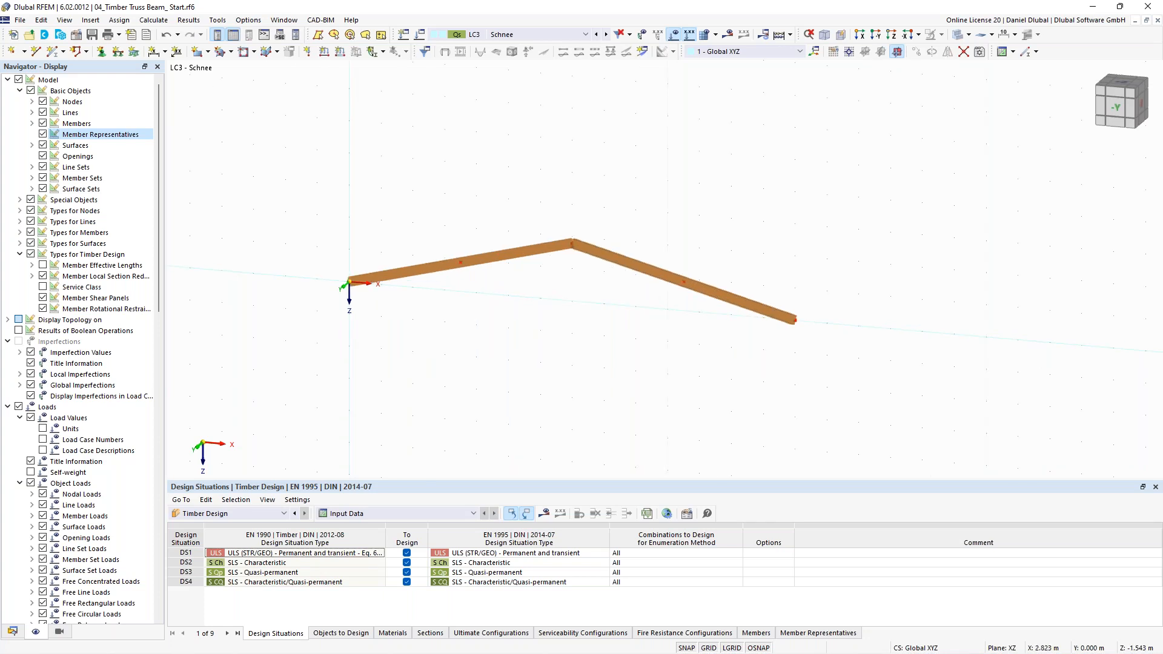
{"action": "double_click", "coordinate": [550, 243]}
{"action": "left_click", "coordinate": [253, 218]}
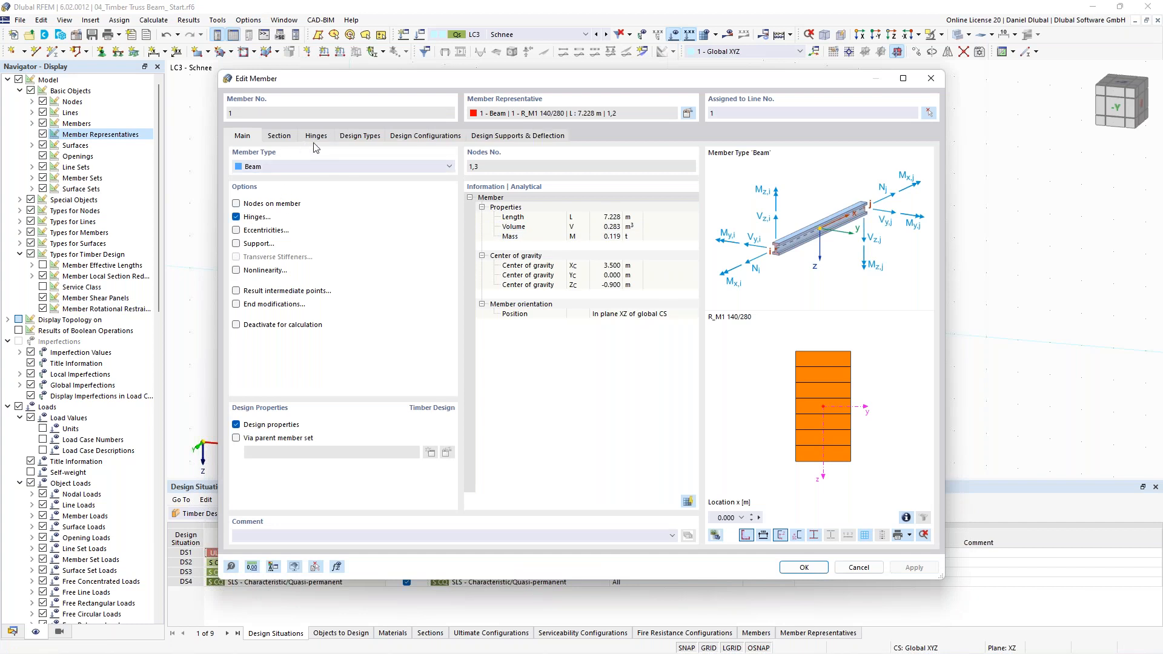
{"action": "left_click_drag", "start_coordinate": [487, 79], "coordinate": [434, 379]}
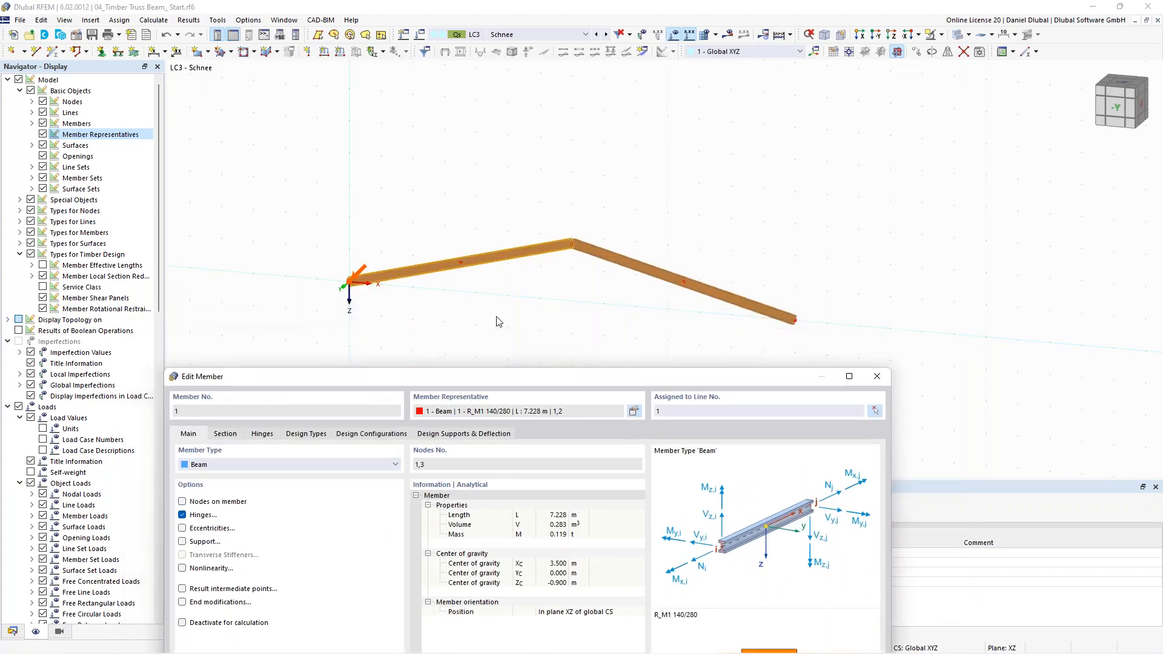
{"action": "left_click_drag", "start_coordinate": [488, 378], "coordinate": [516, 79]}
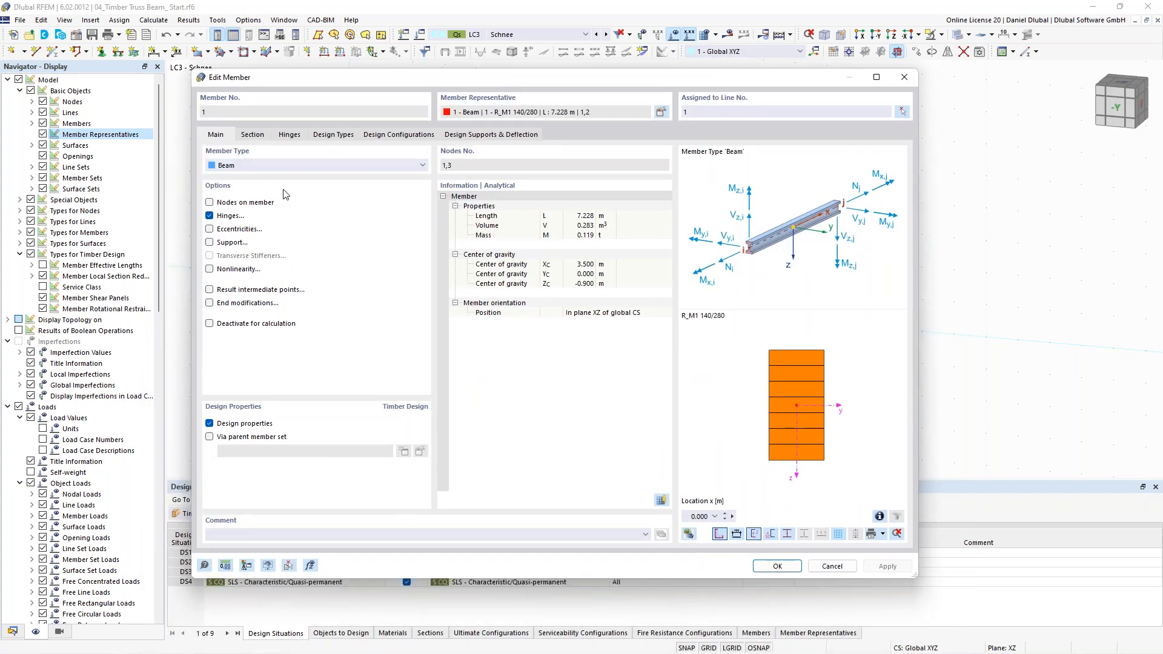
{"action": "left_click", "coordinate": [282, 135]}
{"action": "left_click", "coordinate": [782, 567]}
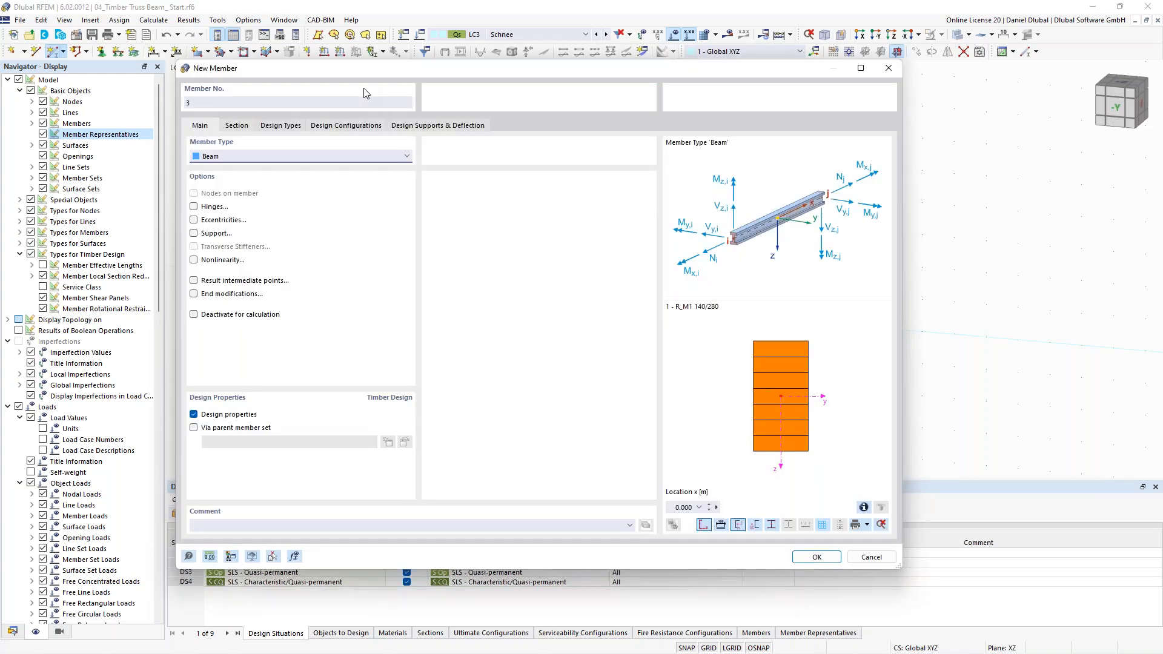
- Define a new member of type Truss with section 2 - R_M1 140/240 in GL28c at the member start
{"action": "left_click", "coordinate": [236, 126]}
{"action": "left_click", "coordinate": [316, 423]}
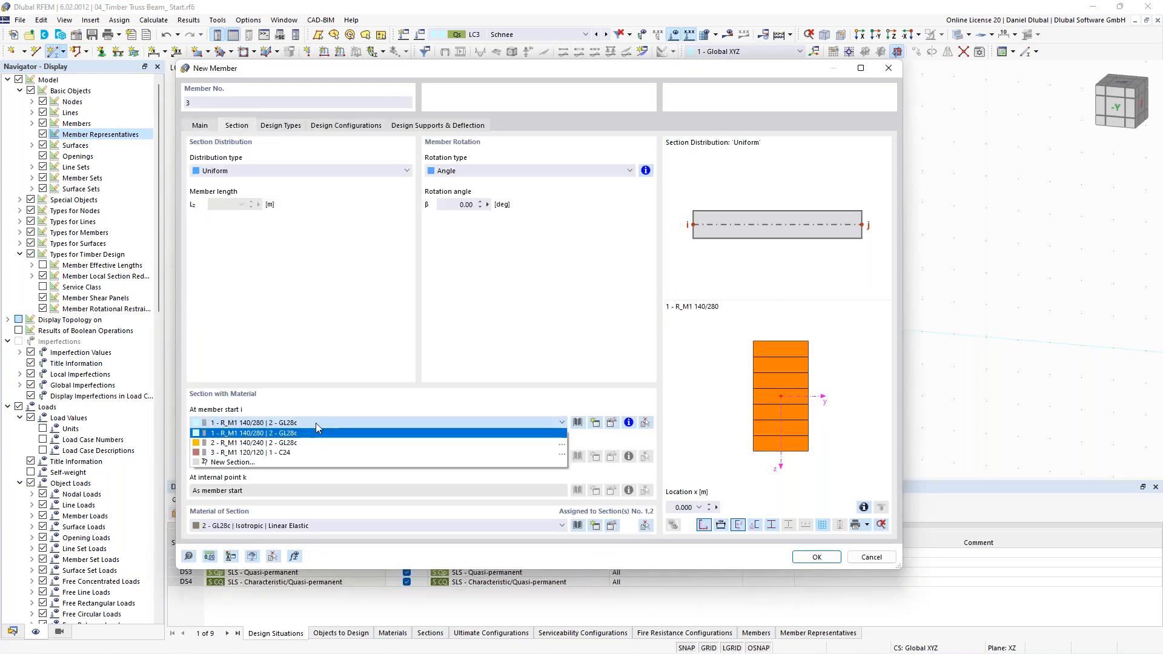
{"action": "left_click", "coordinate": [312, 442]}
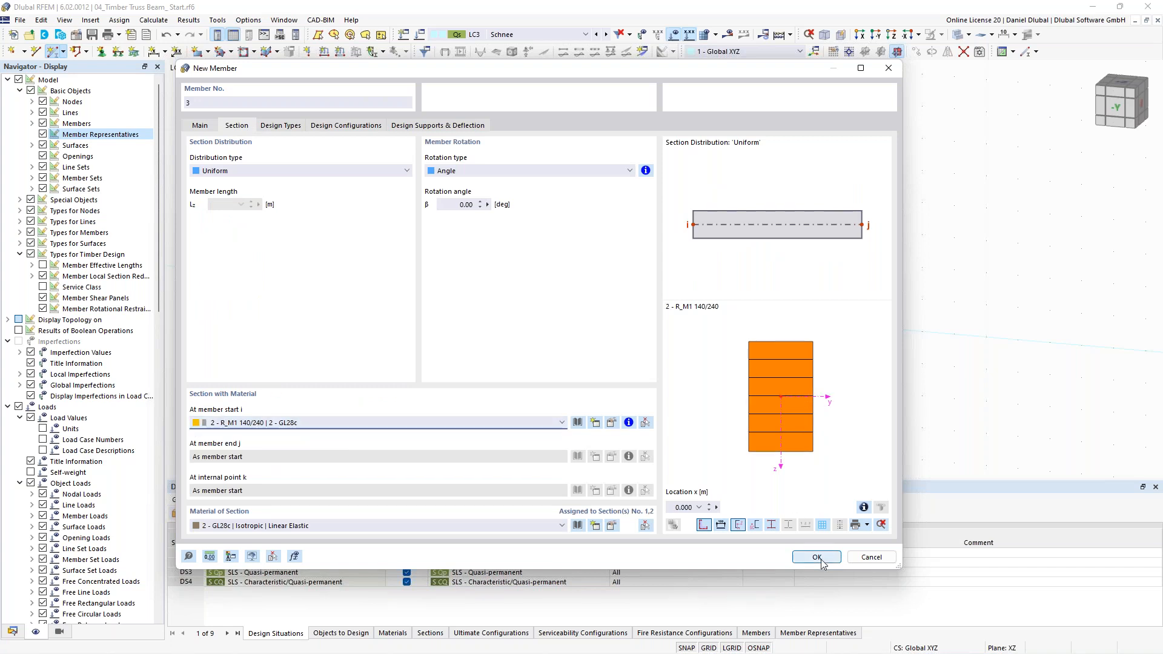
{"action": "left_click", "coordinate": [203, 126]}
{"action": "left_click", "coordinate": [228, 157]}
{"action": "left_click", "coordinate": [232, 193]}
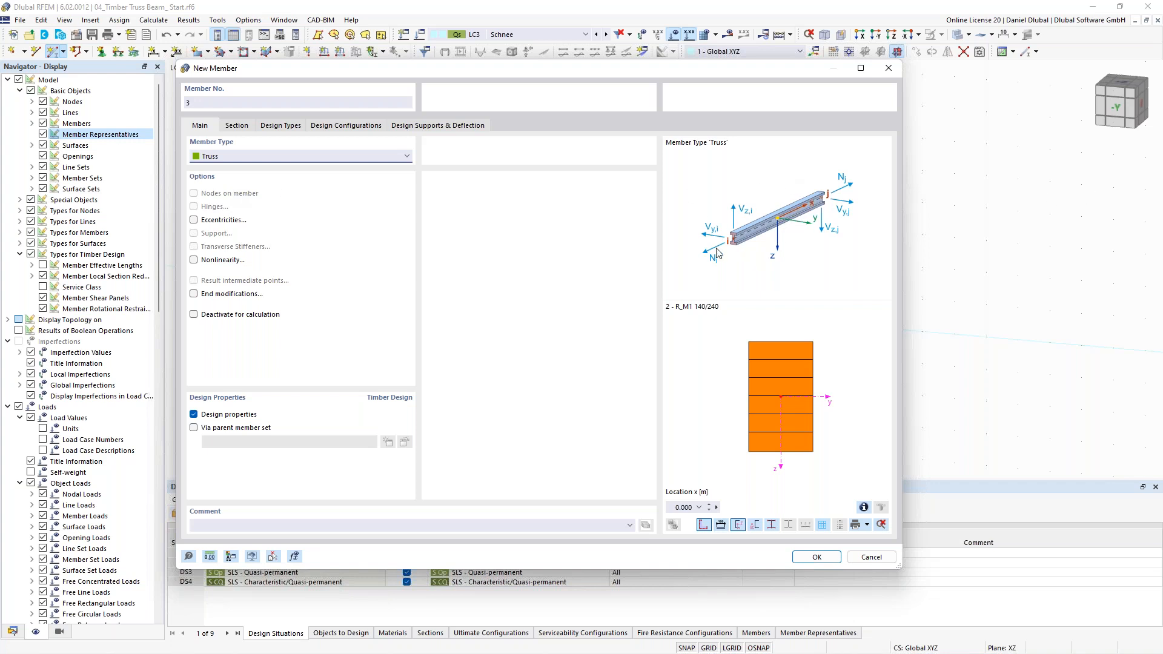
{"action": "left_click", "coordinate": [827, 562]}
- Place the truss member as the bottom chord between the lower end nodes of the two rafters
{"action": "left_click", "coordinate": [350, 283]}
{"action": "left_click", "coordinate": [794, 320]}
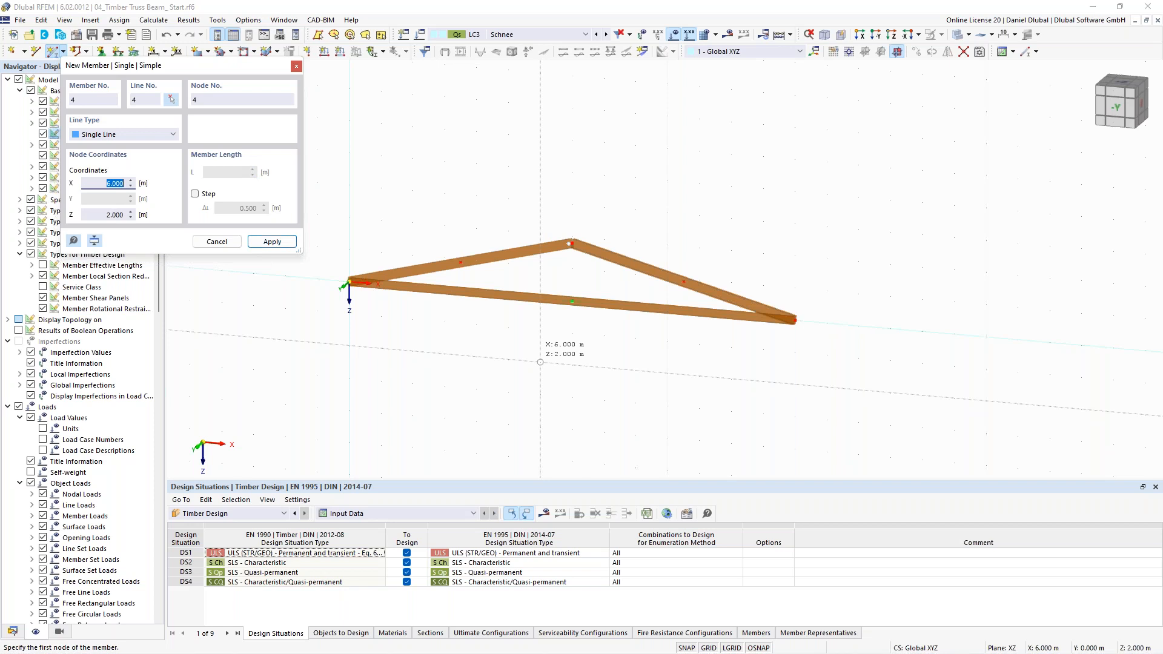
{"action": "key", "text": "Escape"}
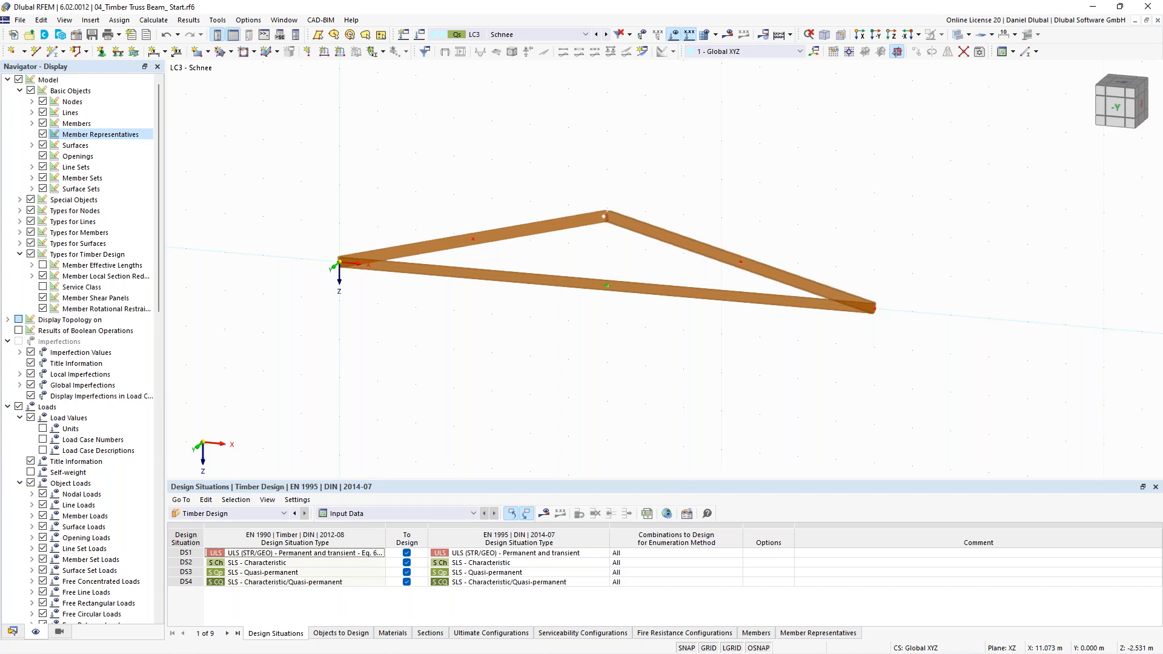
- Add 2 intermediate nodes to each of members 1-3 as 'On Member' nodes without dividing the members
{"action": "right_click", "coordinate": [710, 210]}
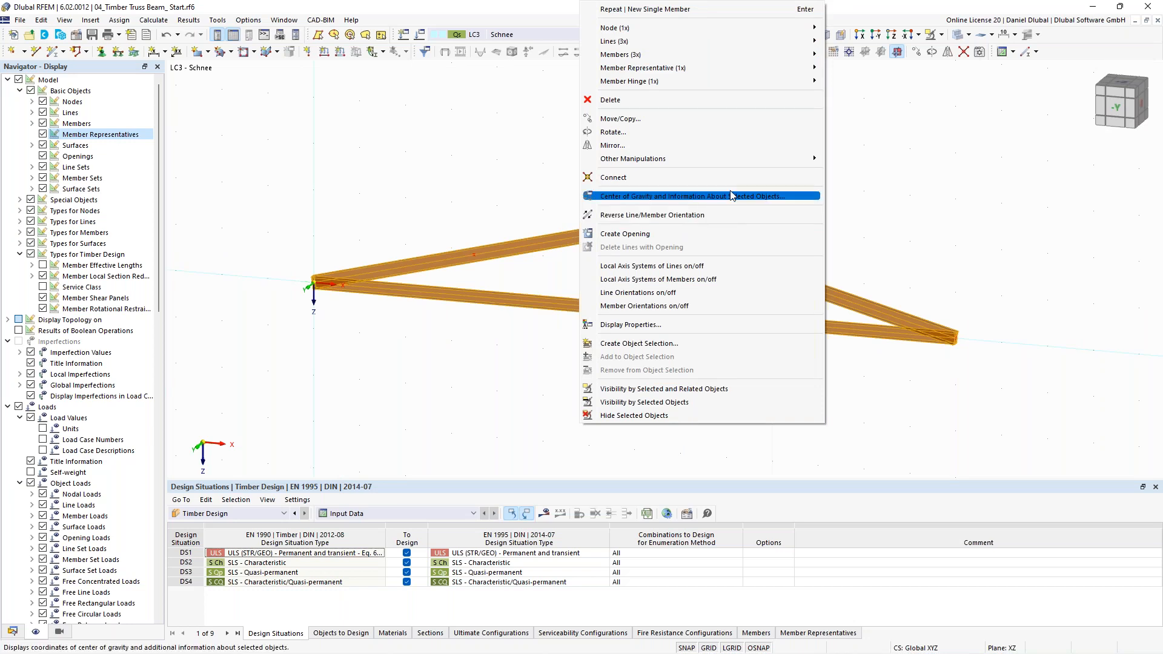
{"action": "mouse_move", "coordinate": [755, 158]}
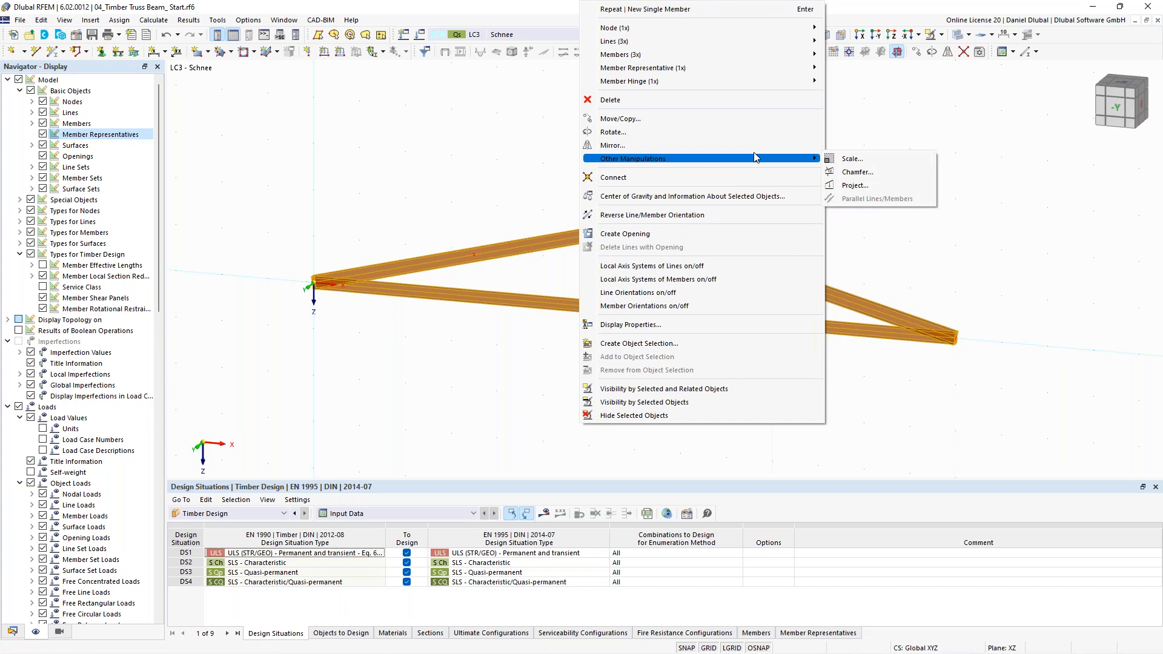
{"action": "mouse_move", "coordinate": [815, 55]}
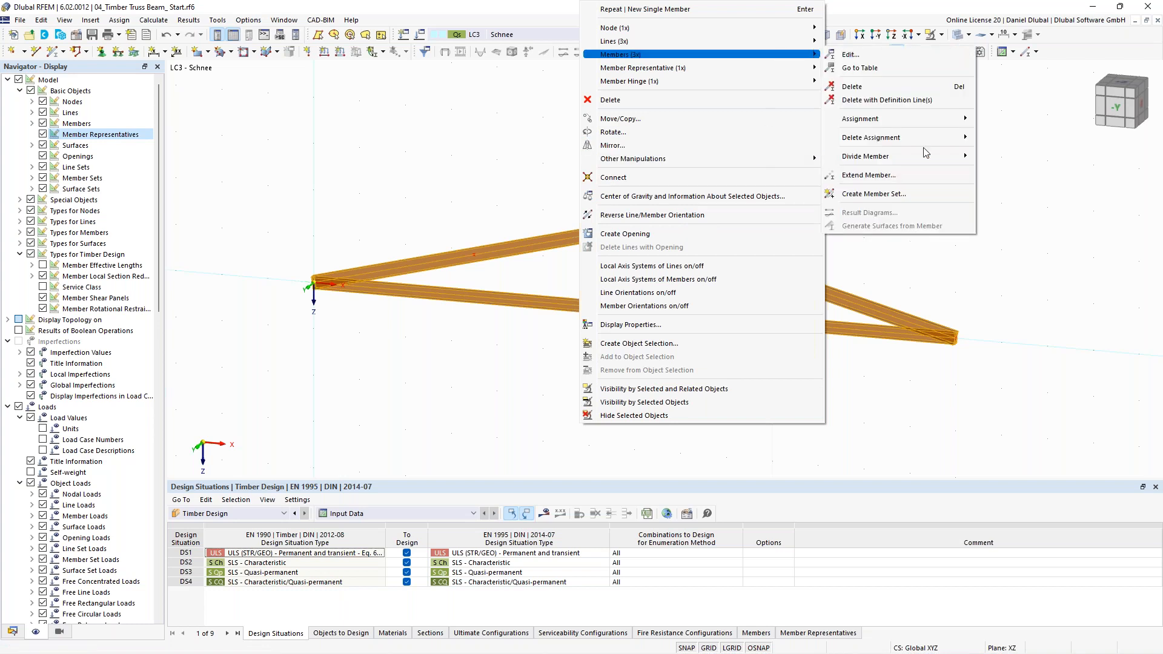
{"action": "mouse_move", "coordinate": [872, 156]}
{"action": "left_click", "coordinate": [1014, 160]}
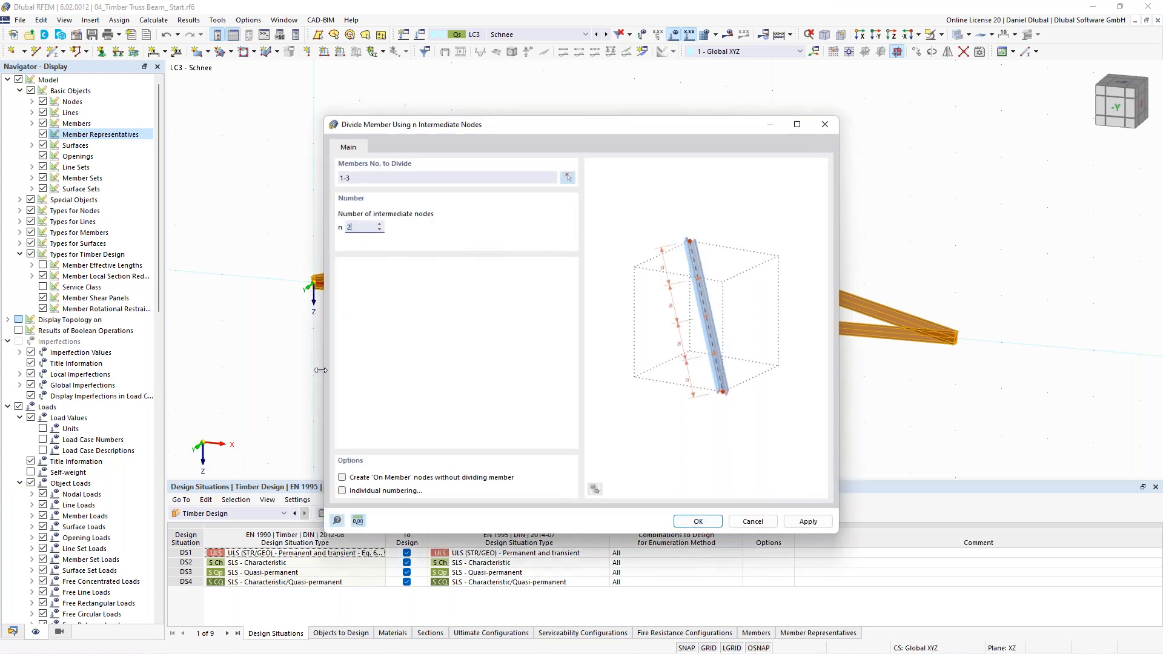
{"action": "left_click", "coordinate": [356, 478]}
{"action": "left_click", "coordinate": [698, 522]}
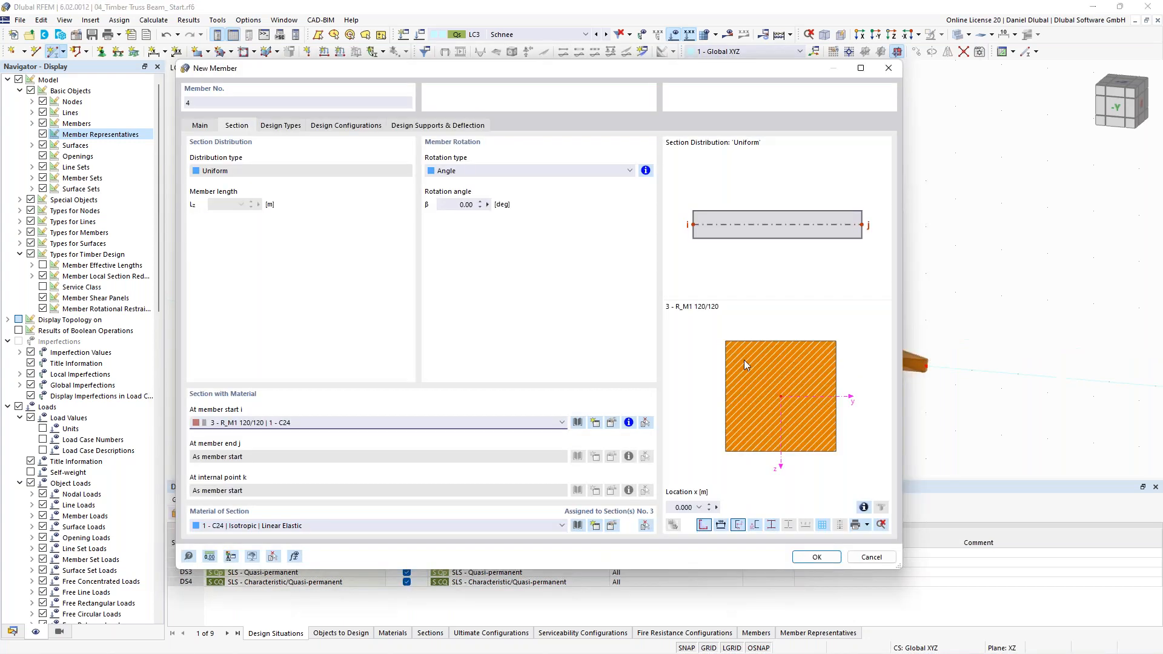
- Place six web members with section 3 - R_M1 120/120 in C24 as diagonals and verticals between the rafter and bottom chord nodes
{"action": "left_click", "coordinate": [811, 557]}
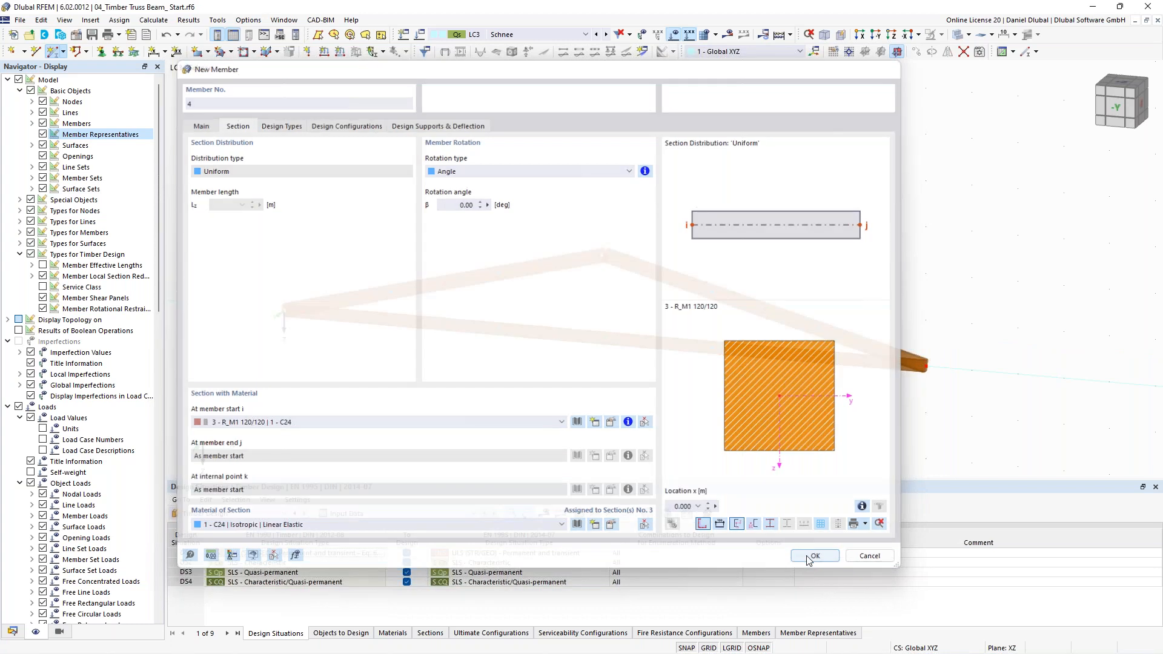
{"action": "left_click", "coordinate": [391, 292]}
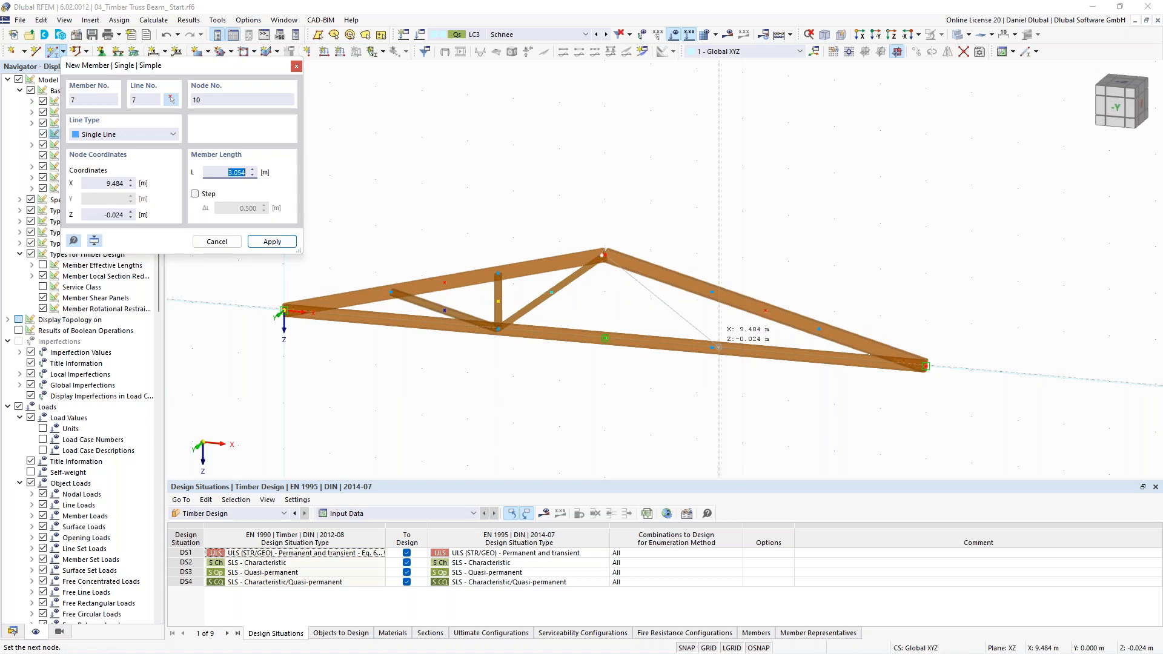
{"action": "left_click", "coordinate": [718, 347]}
{"action": "left_click", "coordinate": [712, 293]}
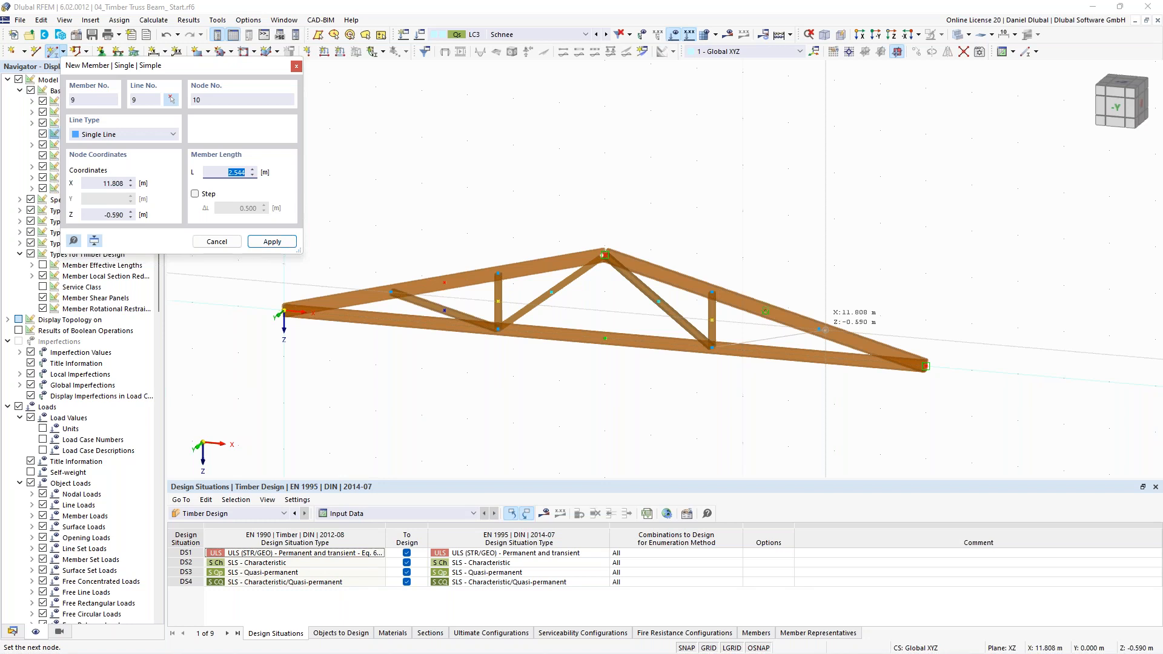
{"action": "left_click", "coordinate": [824, 329]}
{"action": "key", "text": "Escape"}
{"action": "scroll", "coordinate": [254, 274], "scroll_direction": "down", "scroll_amount": 2}
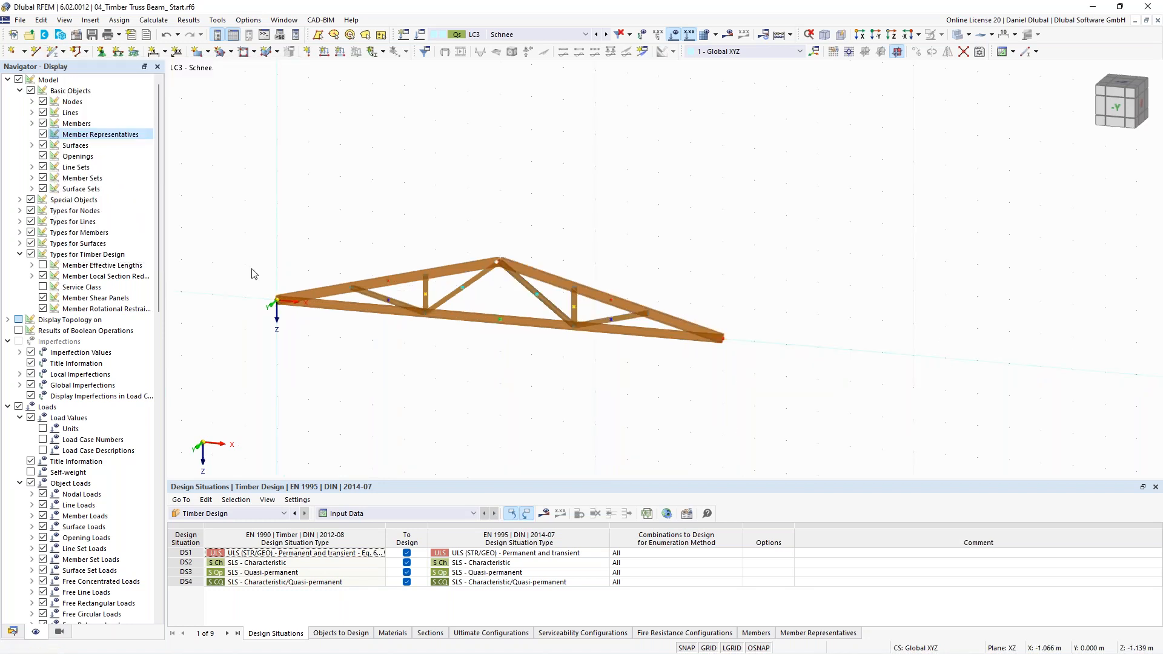
- Assign nodal supports at both ends of the truss and switch to load case LC1 - Eigengewicht
{"action": "left_click", "coordinate": [494, 291]}
{"action": "left_click", "coordinate": [488, 35]}
{"action": "left_click", "coordinate": [486, 46]}
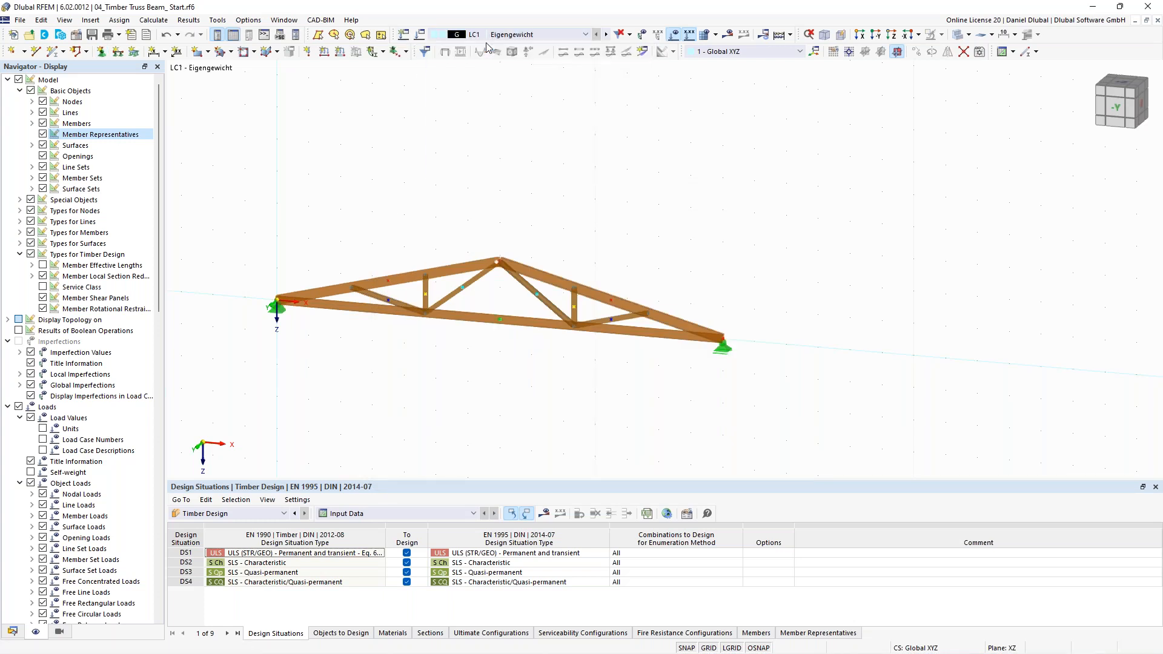
- Review the load cases and apply a uniform 3 kN/m member load in direction ZL to members 1 and 2 in LC2 - Ausbau
{"action": "middle_click_drag", "start_coordinate": [476, 231], "coordinate": [584, 220]}
{"action": "scroll", "coordinate": [515, 234], "scroll_direction": "up", "scroll_amount": 1}
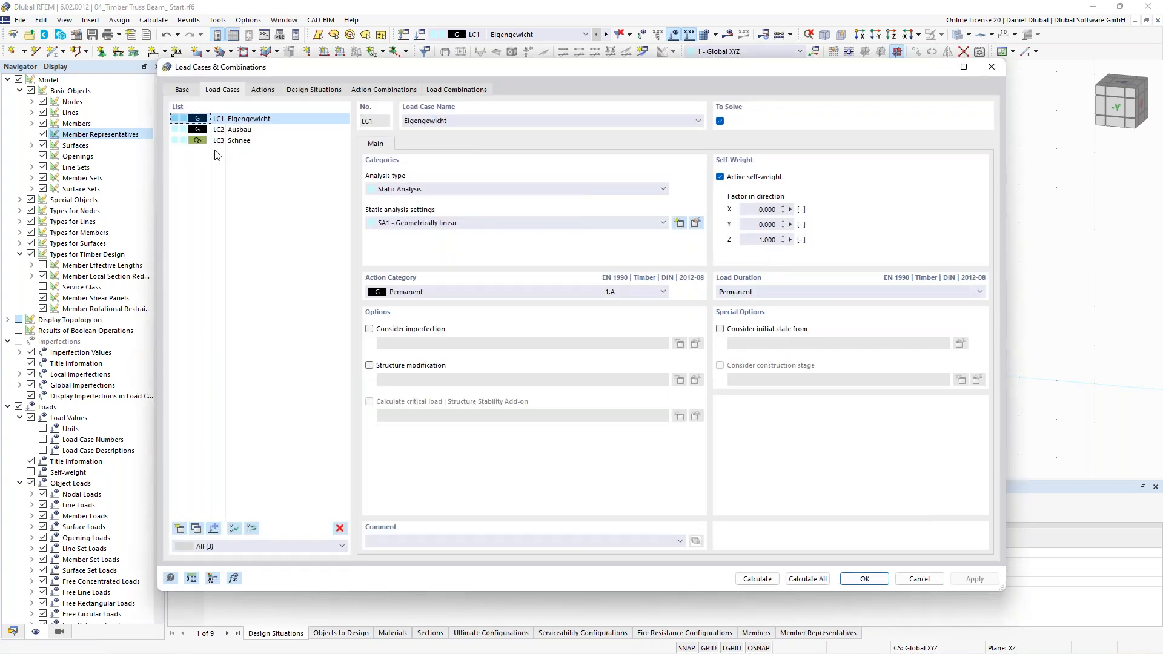
{"action": "left_click", "coordinate": [240, 130]}
{"action": "left_click", "coordinate": [856, 580]}
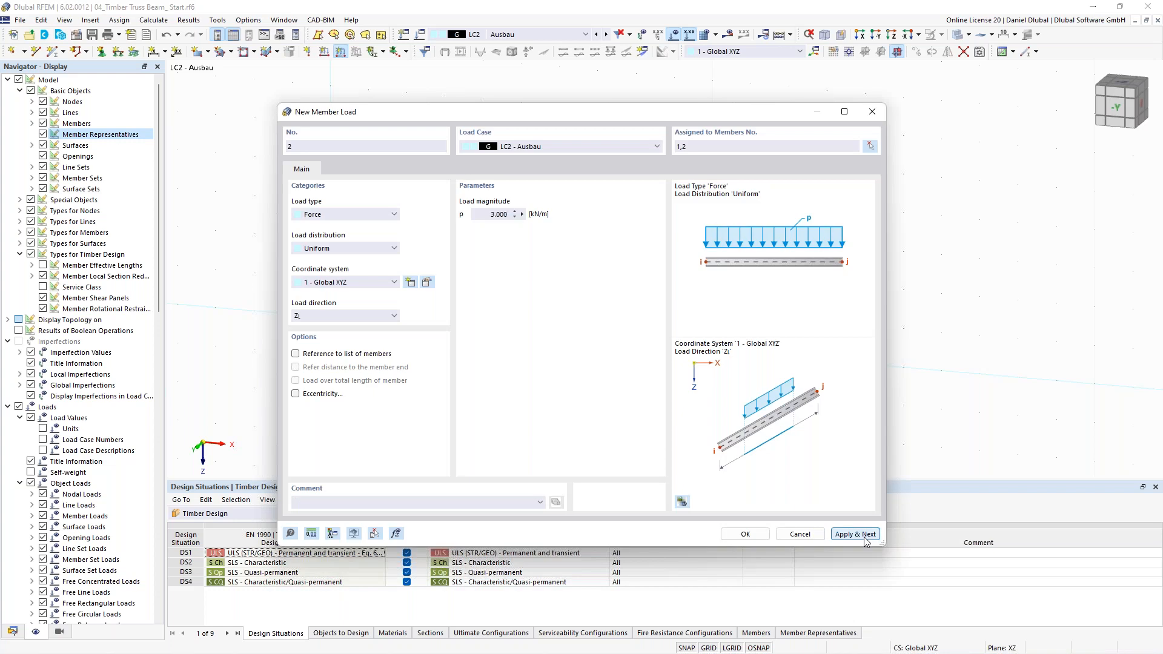
{"action": "left_click", "coordinate": [865, 539]}
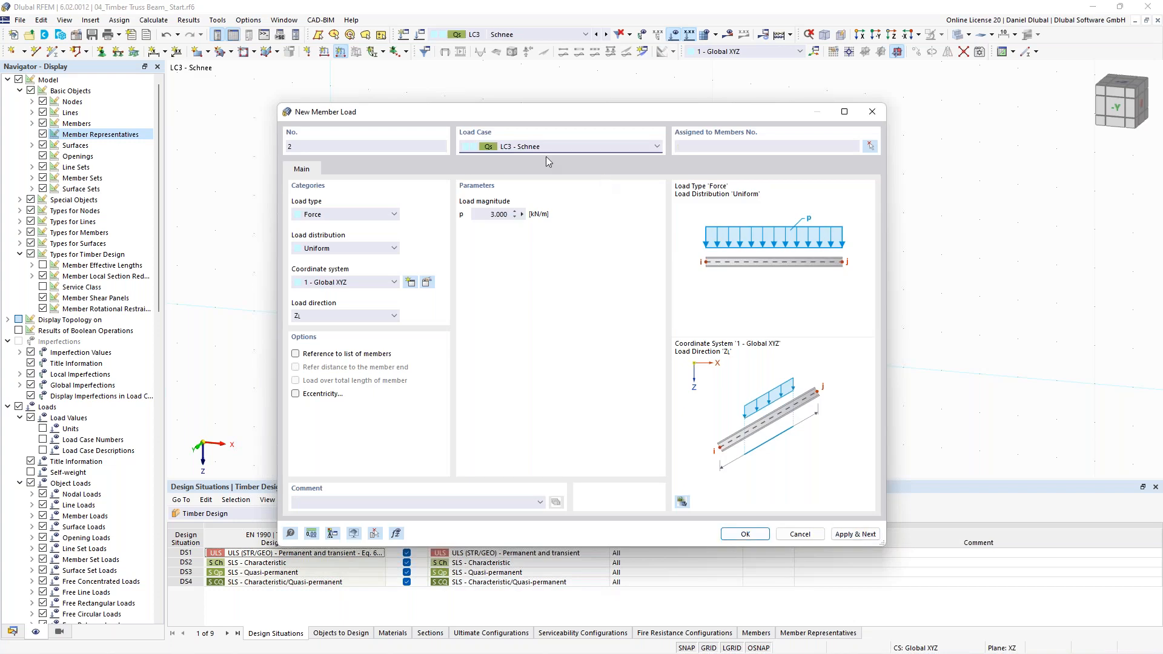
- Apply a uniform 3.5 kN/m load to members 1 and 2 in LC3 - Schnee, acting in the projected direction ZP
{"action": "double_click", "coordinate": [496, 214]}
{"action": "type", "text": "3,5"}
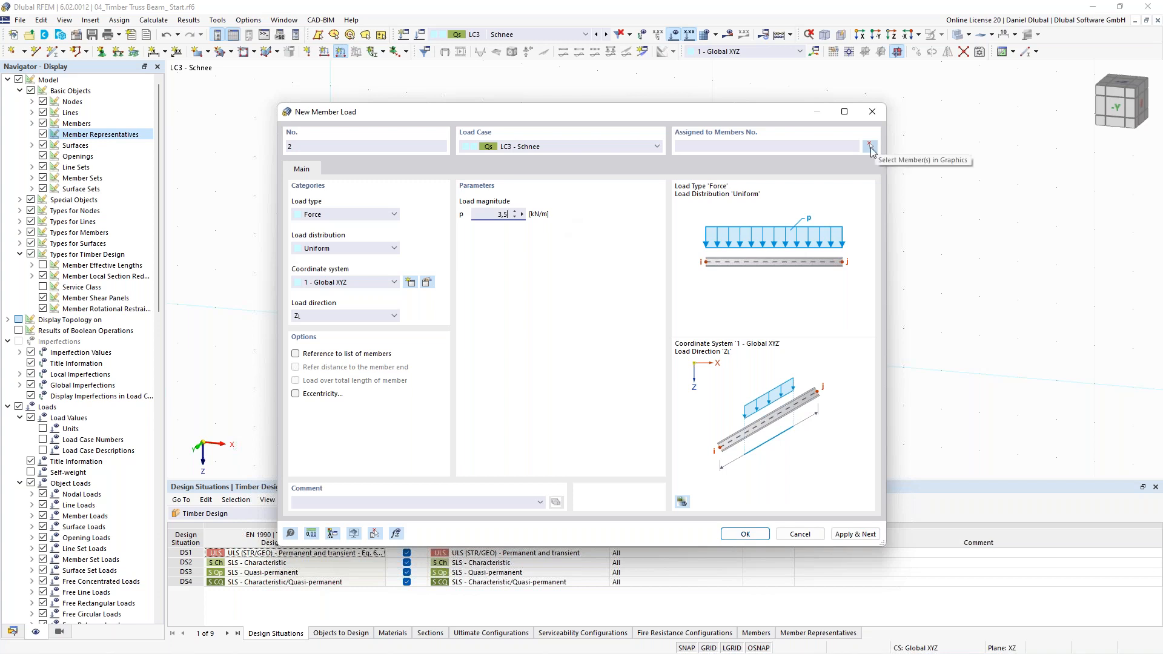
{"action": "left_click", "coordinate": [870, 147]}
{"action": "left_click", "coordinate": [590, 275]}
{"action": "left_click", "coordinate": [618, 290]}
{"action": "left_click", "coordinate": [181, 177]}
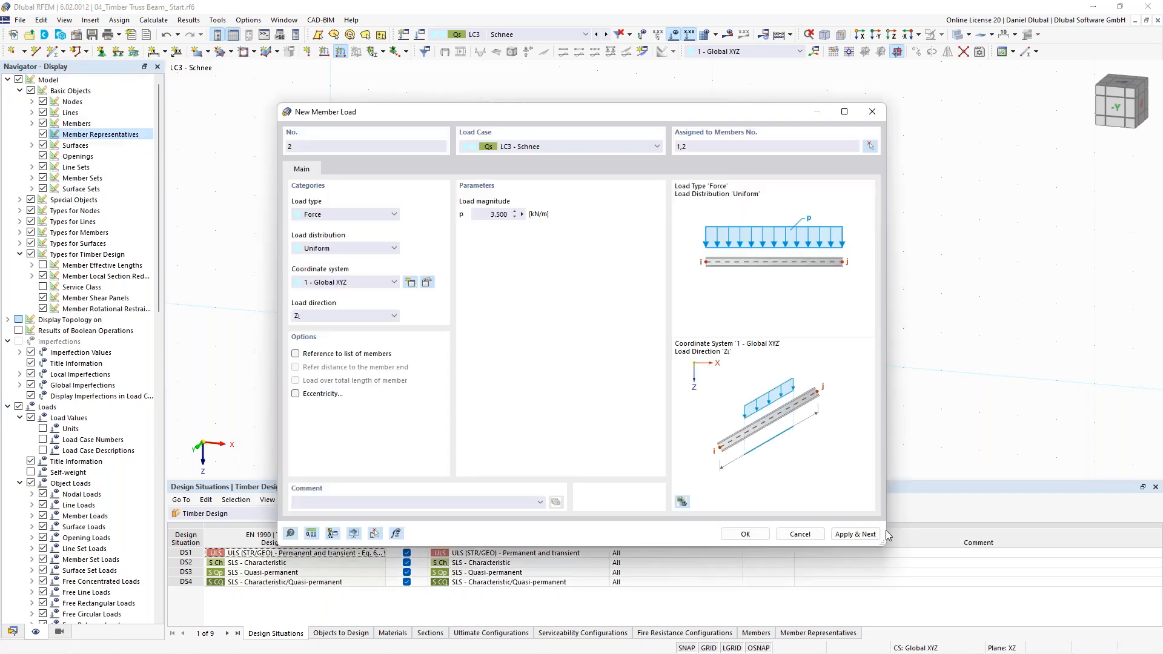
{"action": "left_click", "coordinate": [746, 534]}
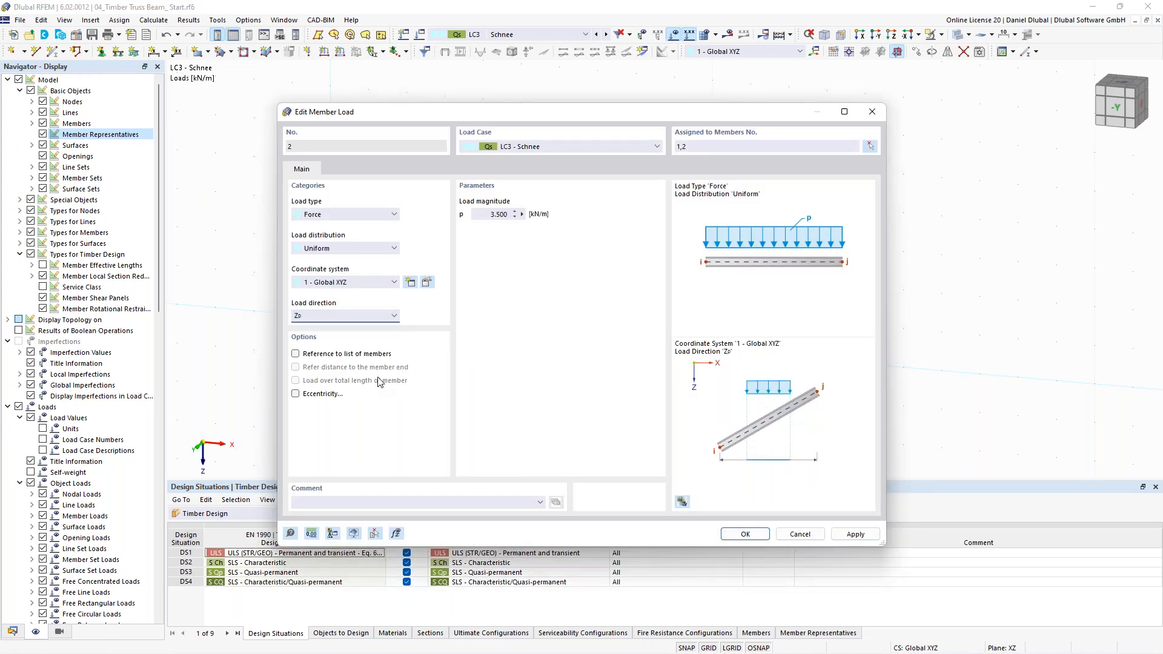
{"action": "left_click", "coordinate": [756, 538]}
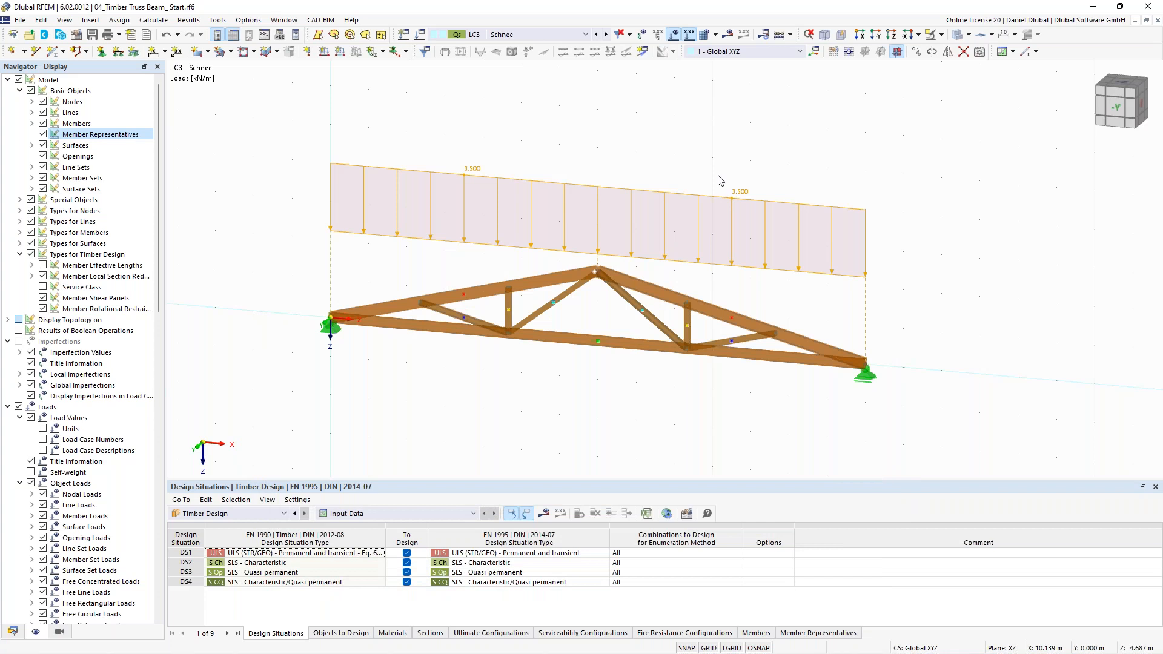
- Check design situations DS1 to DS4 and keep combination wizard 2 - Load combinations | SA1 - Geometrically linear for all four
{"action": "left_click", "coordinate": [521, 174]}
{"action": "scroll", "coordinate": [521, 174], "scroll_direction": "down", "scroll_amount": 1}
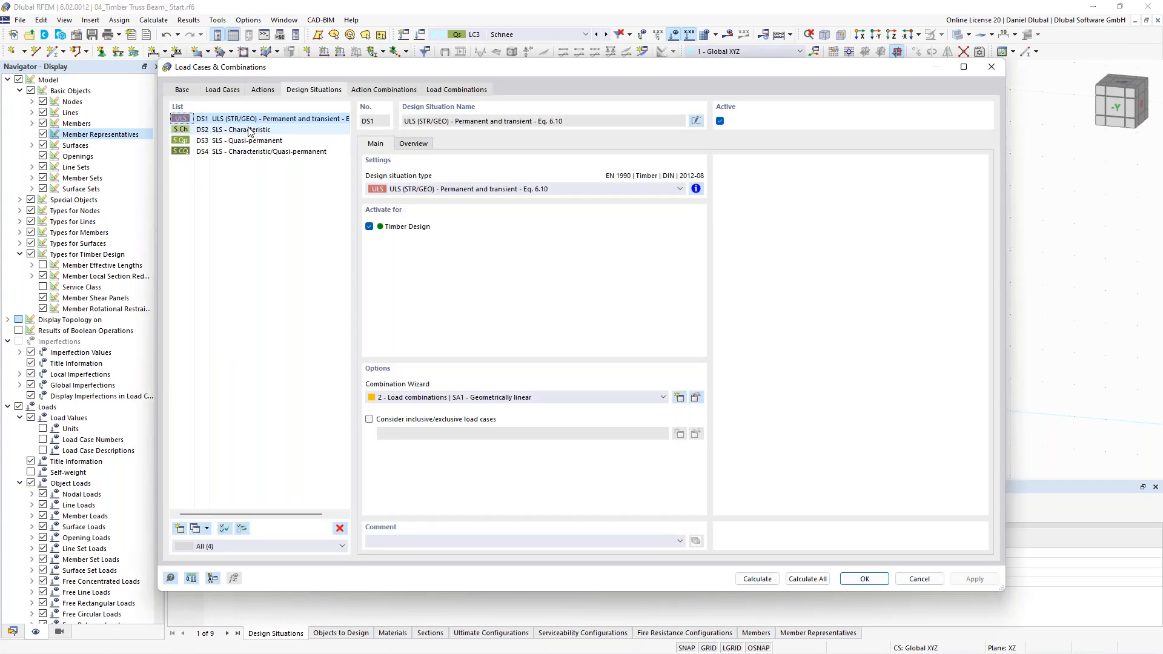
{"action": "left_click", "coordinate": [246, 128]}
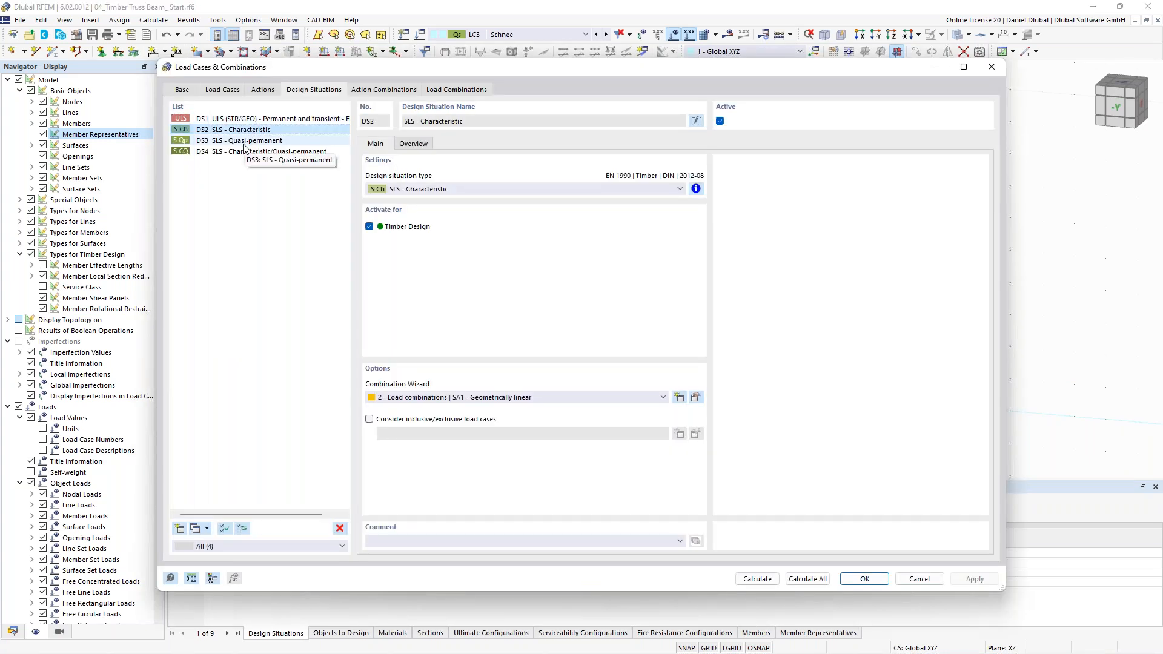
{"action": "left_click", "coordinate": [244, 142]}
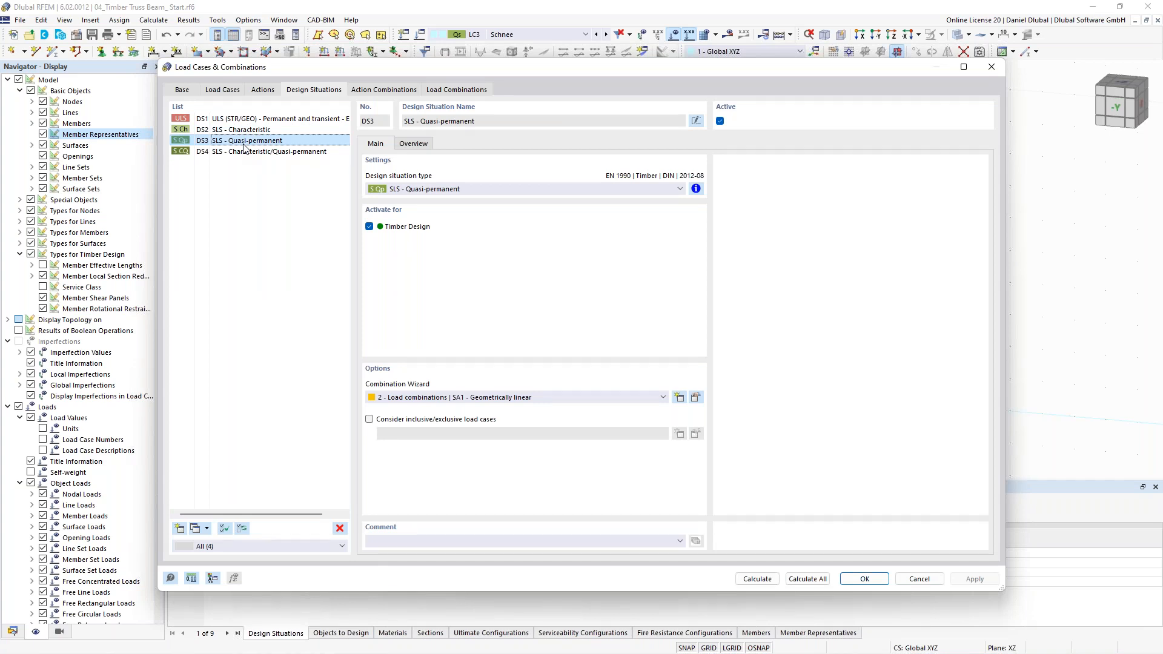
{"action": "key", "text": "ctrl+a"}
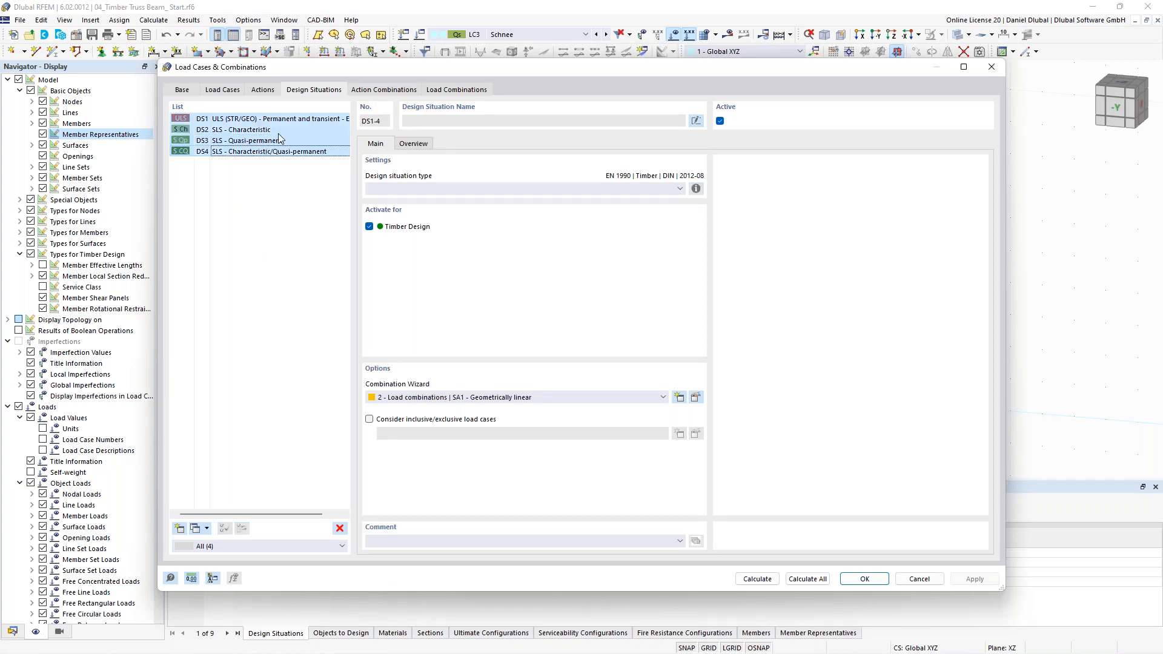
{"action": "left_click", "coordinate": [468, 398]}
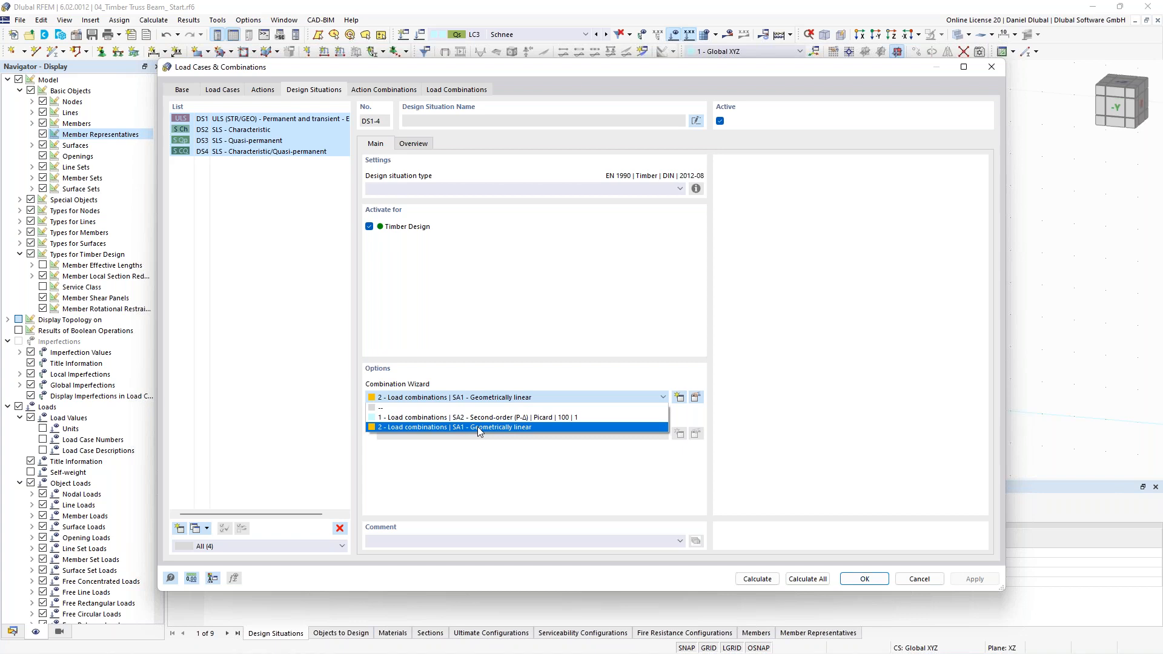
{"action": "left_click", "coordinate": [477, 426]}
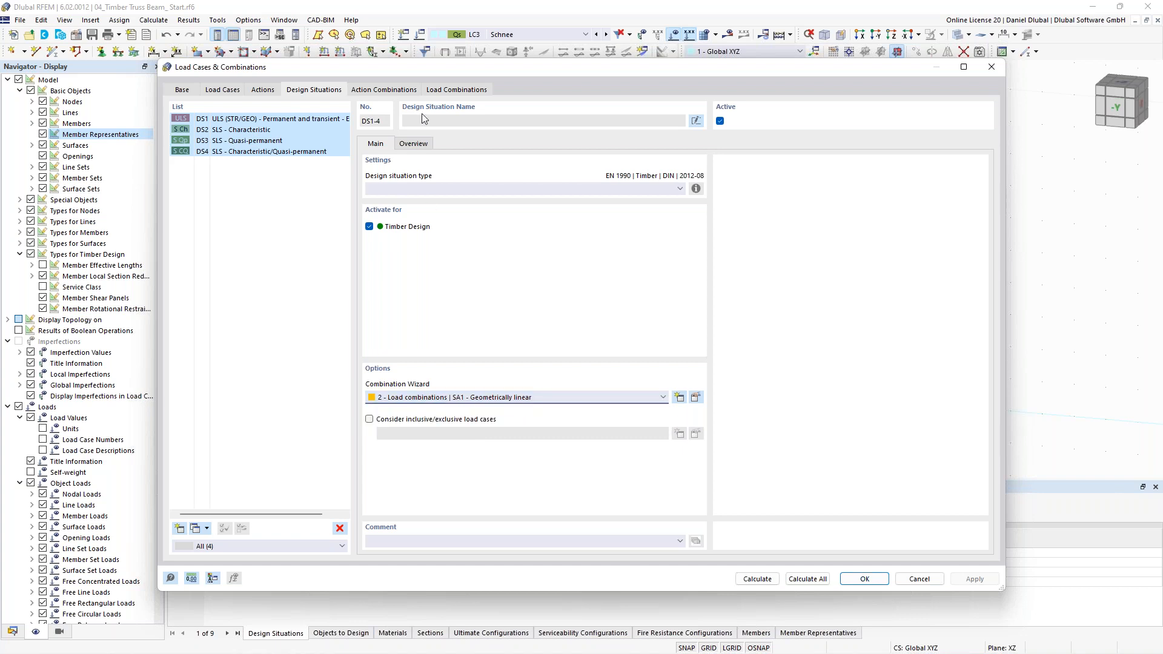
- Review the generated load combinations CO1 to CO3 with their design situations and load durations, and close the load case settings
{"action": "left_click", "coordinate": [390, 89]}
{"action": "left_click", "coordinate": [451, 90]}
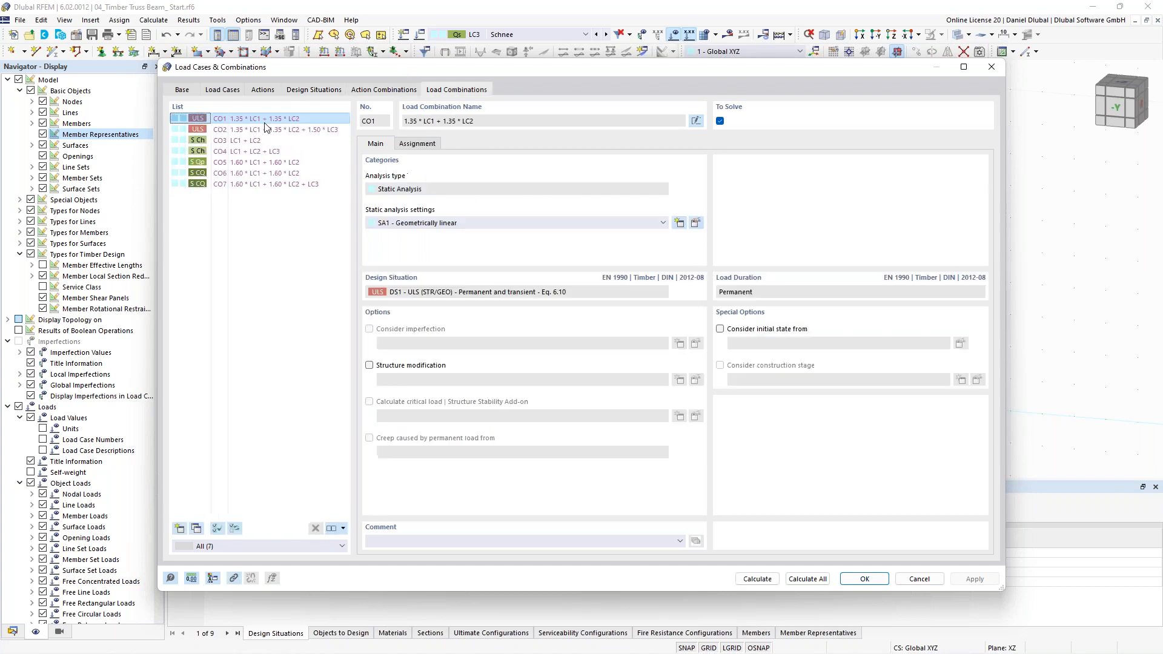
{"action": "left_click", "coordinate": [265, 129]}
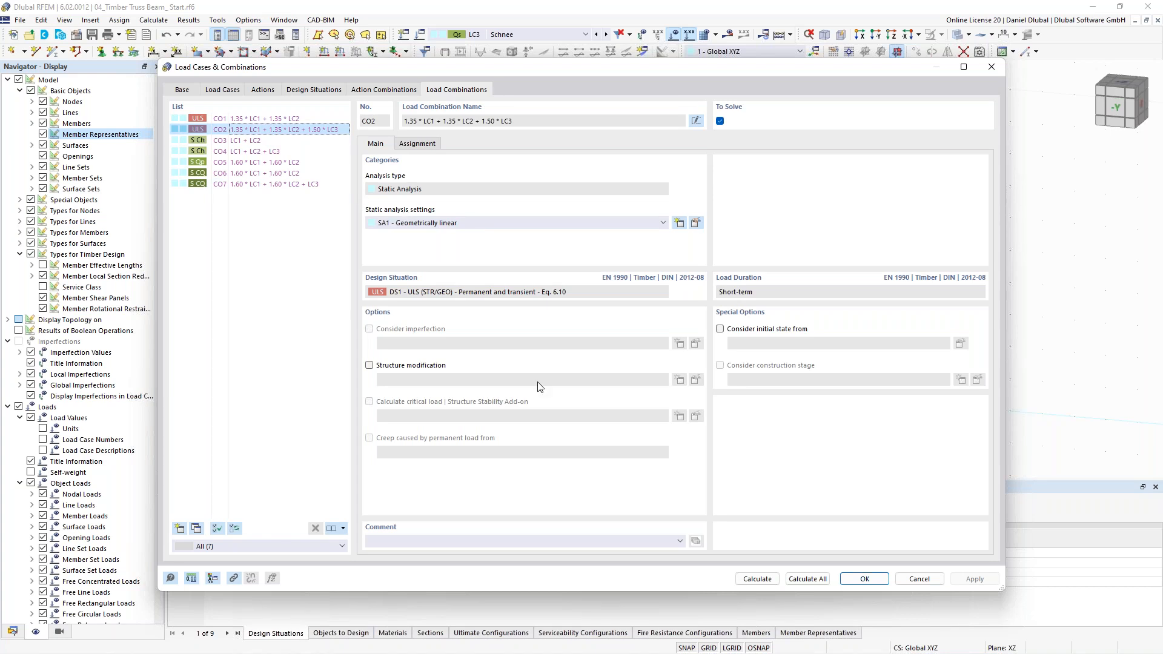
{"action": "left_click", "coordinate": [266, 140]}
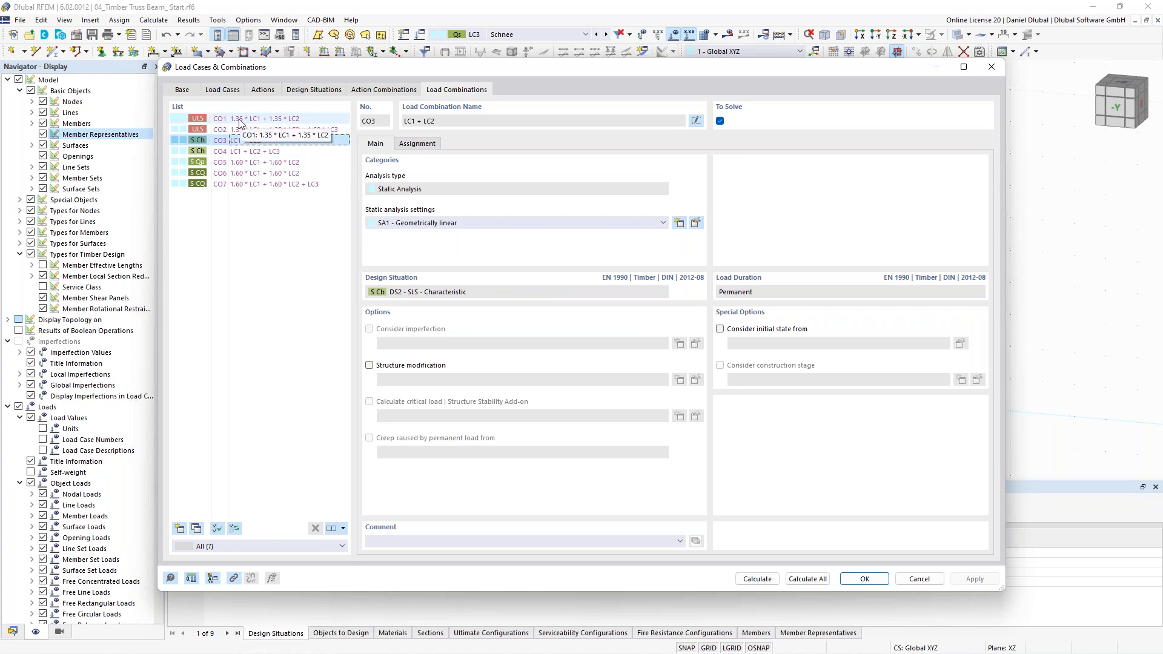
{"action": "left_click", "coordinate": [992, 67]}
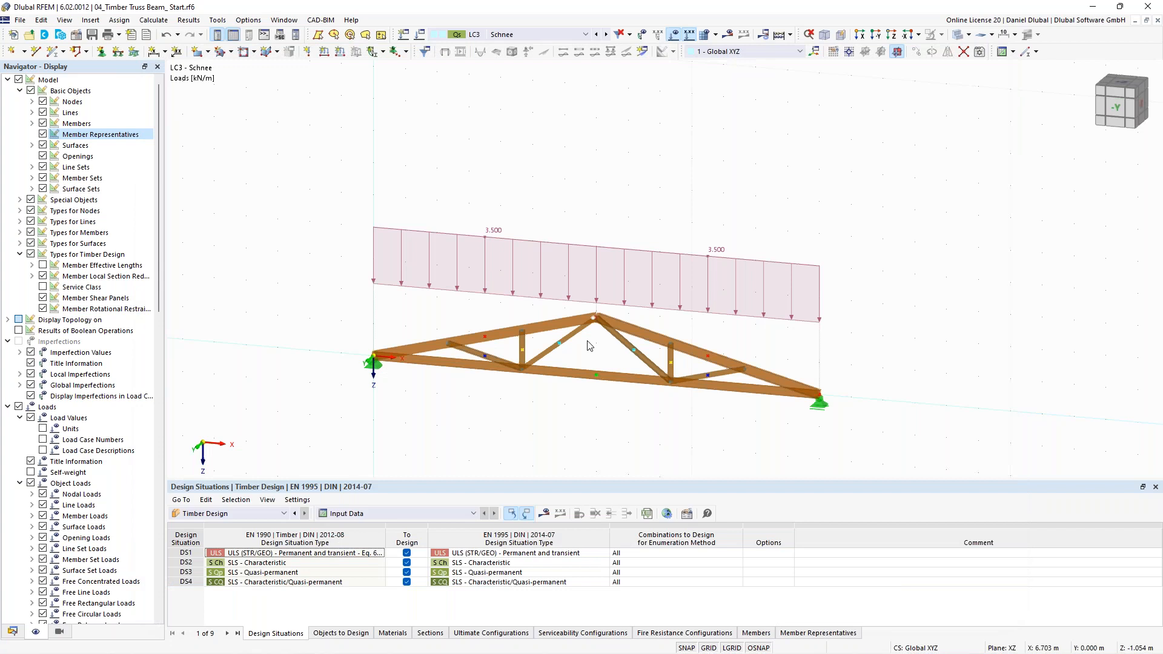
{"action": "scroll", "coordinate": [436, 327], "scroll_direction": "up", "scroll_amount": 2}
{"action": "middle_click_drag", "start_coordinate": [436, 327], "coordinate": [386, 285]}
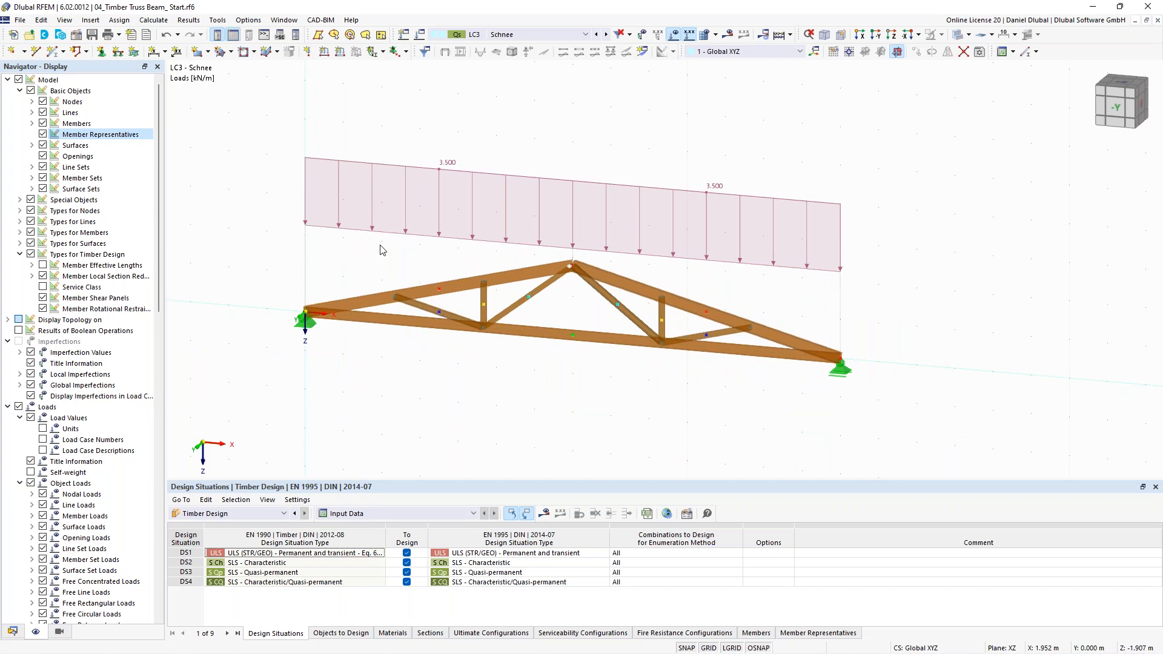
{"action": "left_click", "coordinate": [452, 289]}
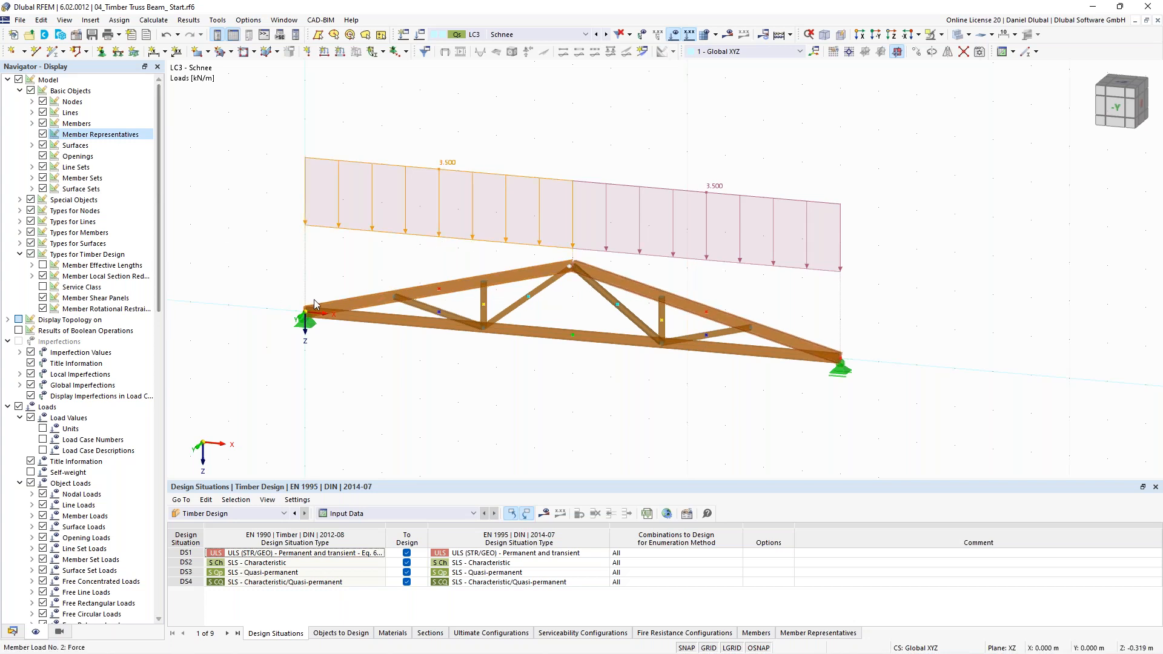
{"action": "middle_click_drag", "start_coordinate": [297, 261], "coordinate": [305, 267]}
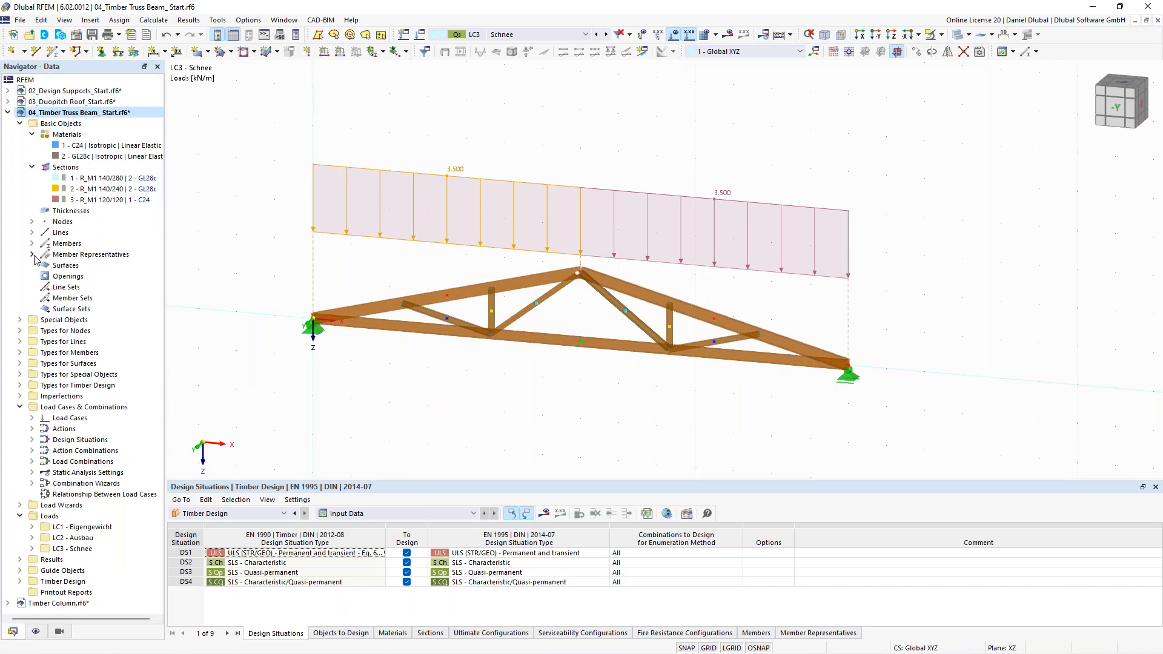
- Create a new effective lengths definition for member representative 1 (the rafters) and set its ky/u factor to 7
{"action": "left_click", "coordinate": [33, 255]}
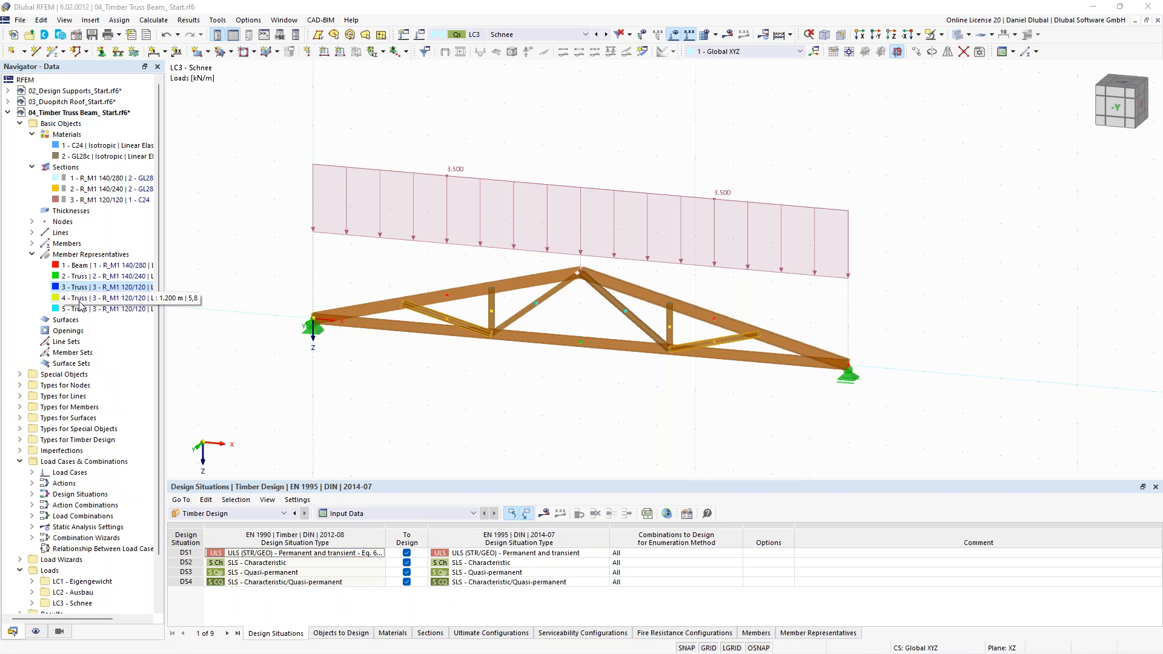
{"action": "double_click", "coordinate": [79, 305]}
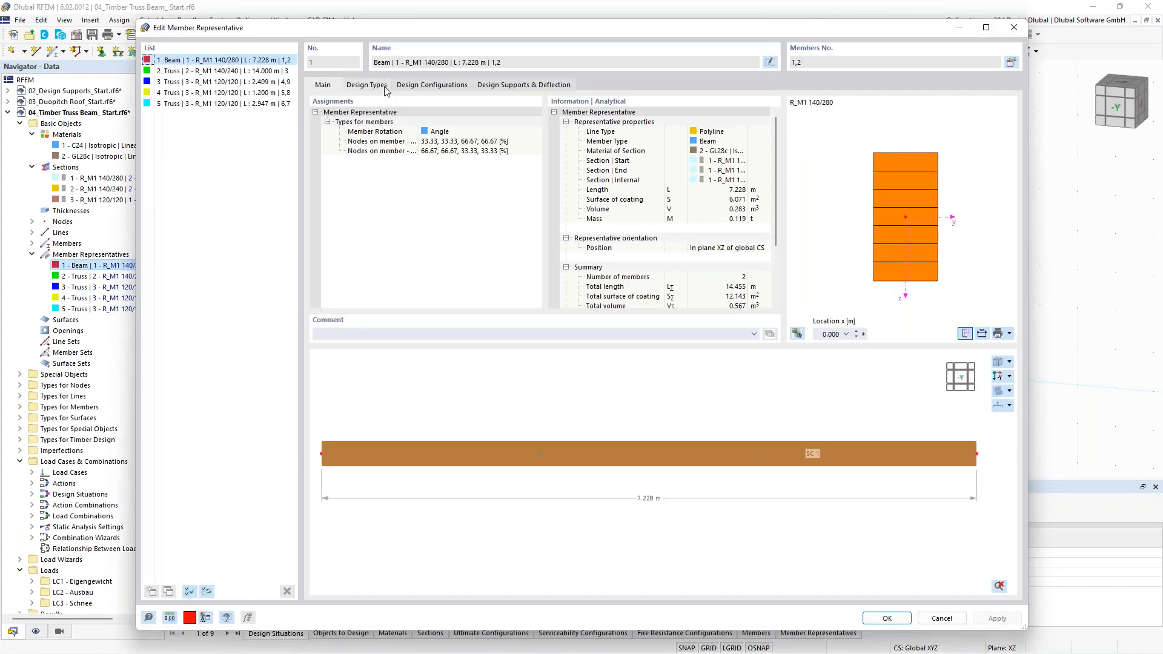
{"action": "left_click", "coordinate": [366, 85]}
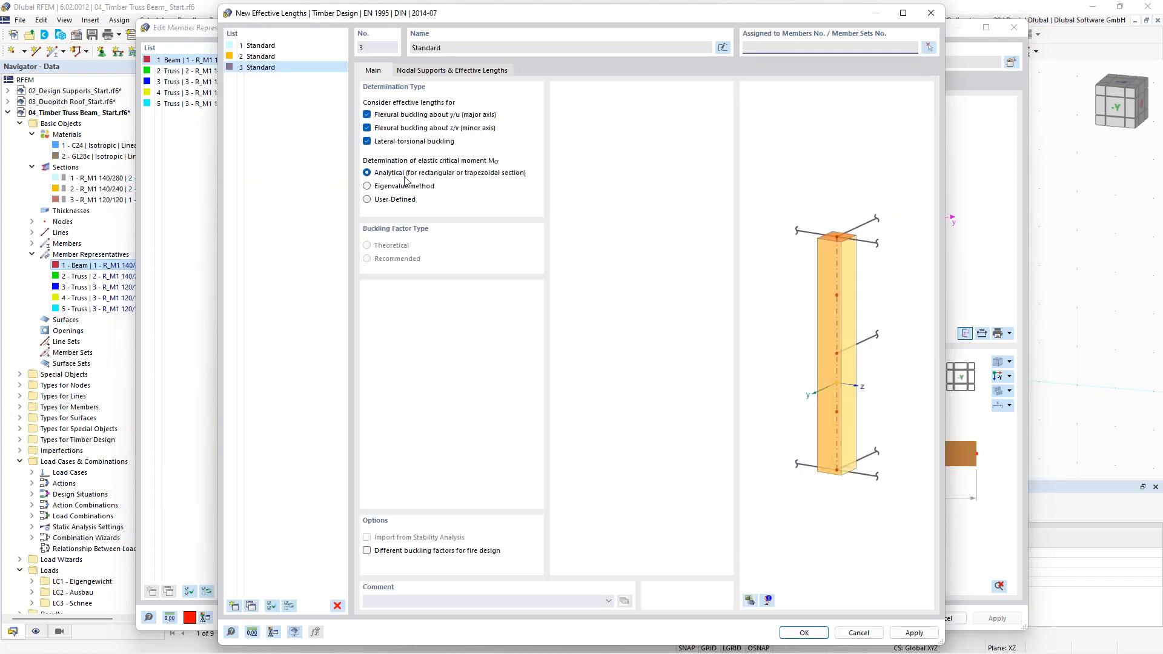
{"action": "left_click", "coordinate": [471, 72]}
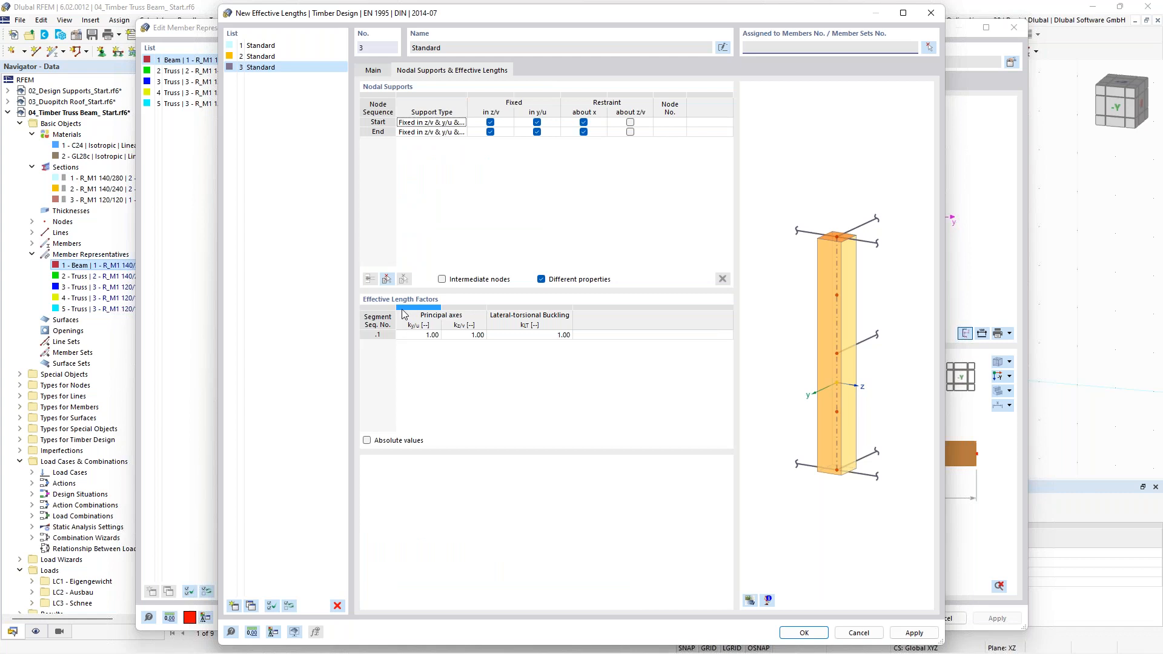
{"action": "left_click", "coordinate": [424, 338]}
{"action": "type", "text": "7"}
{"action": "key", "text": "Return"}
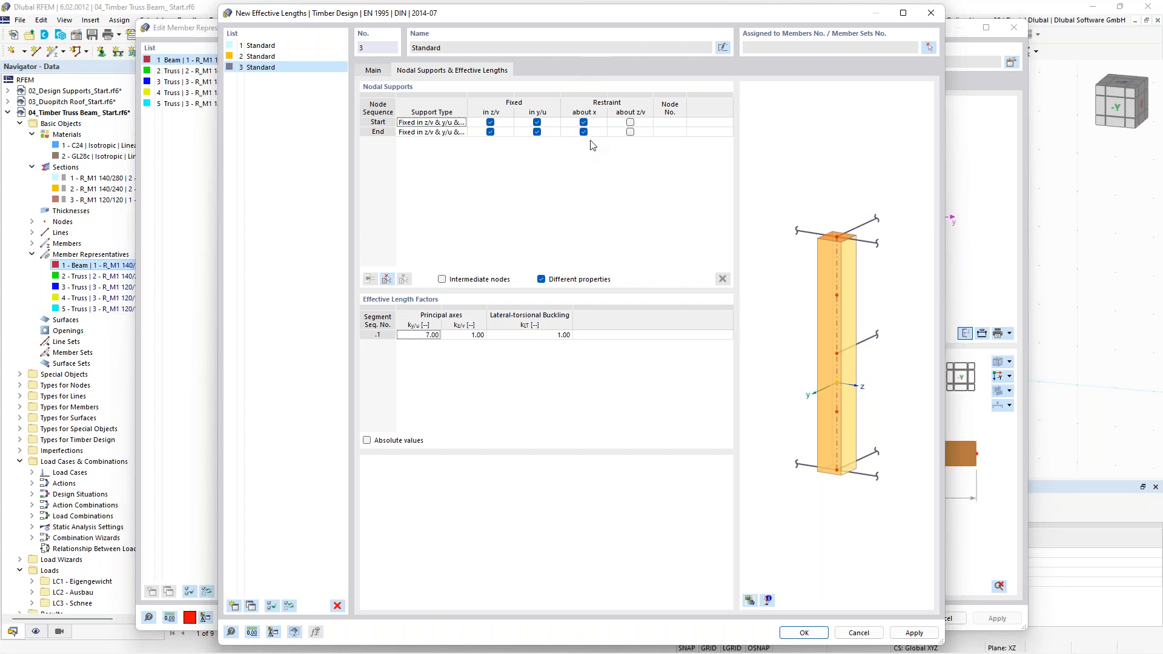
- Set the kz/v and lateral-torsional buckling kLT factors to 2.58 each and assign the effective lengths to member representative 1
{"action": "left_click", "coordinate": [468, 335]}
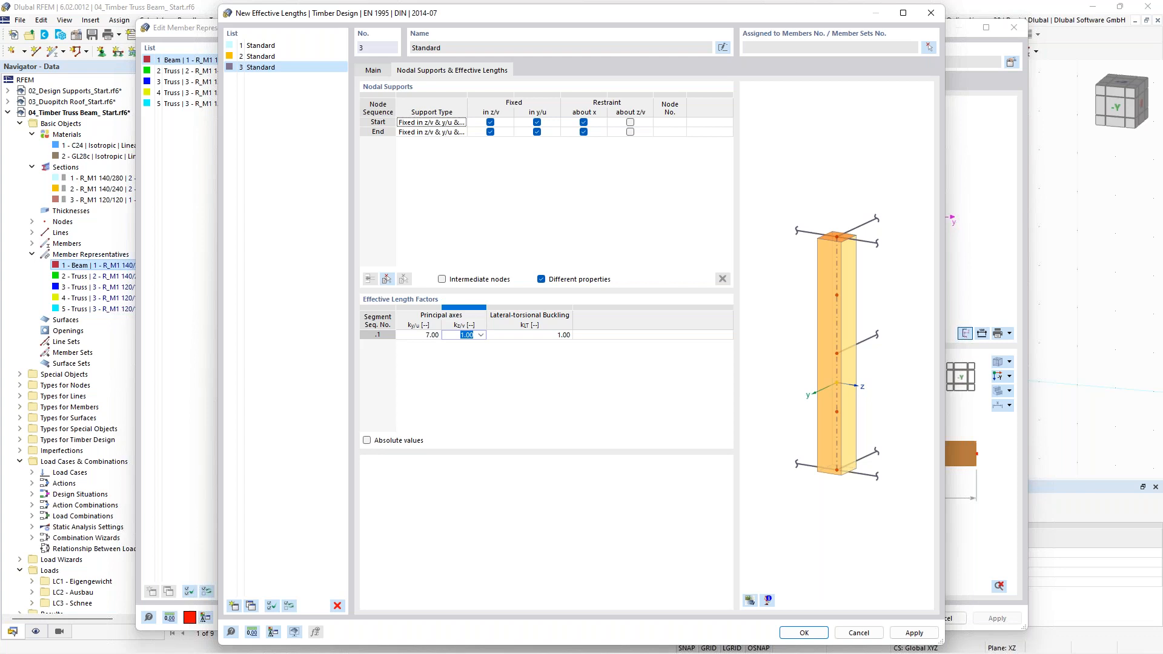
{"action": "type", "text": "2,58"}
{"action": "left_click", "coordinate": [475, 351]}
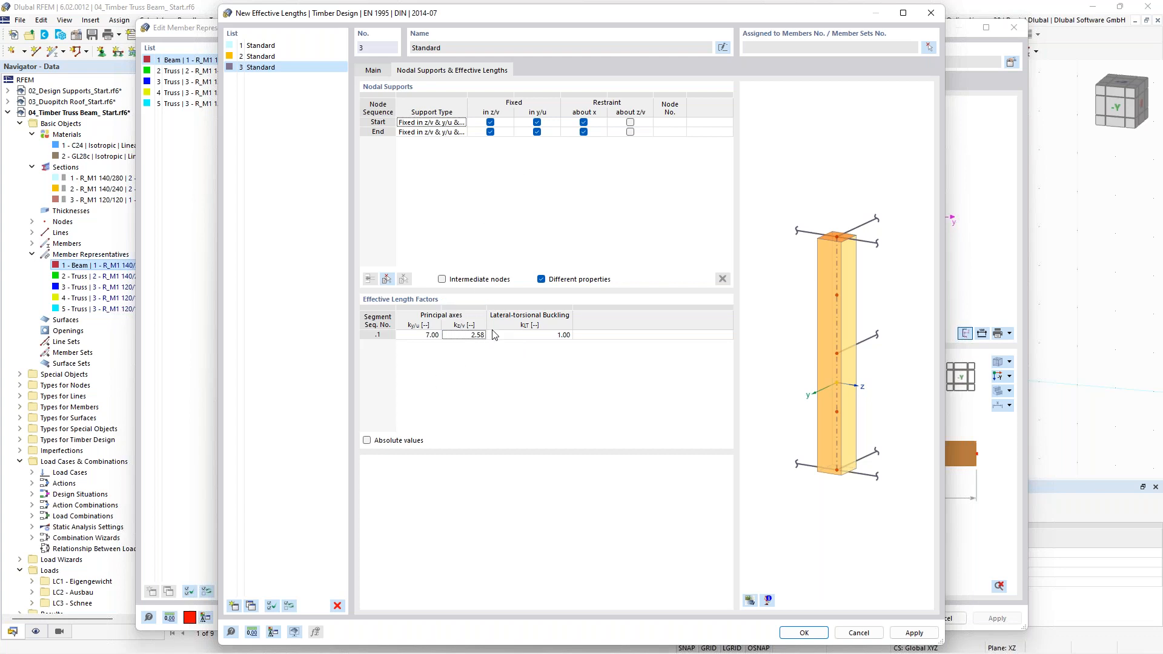
{"action": "left_click", "coordinate": [562, 338]}
{"action": "type", "text": "2,58"}
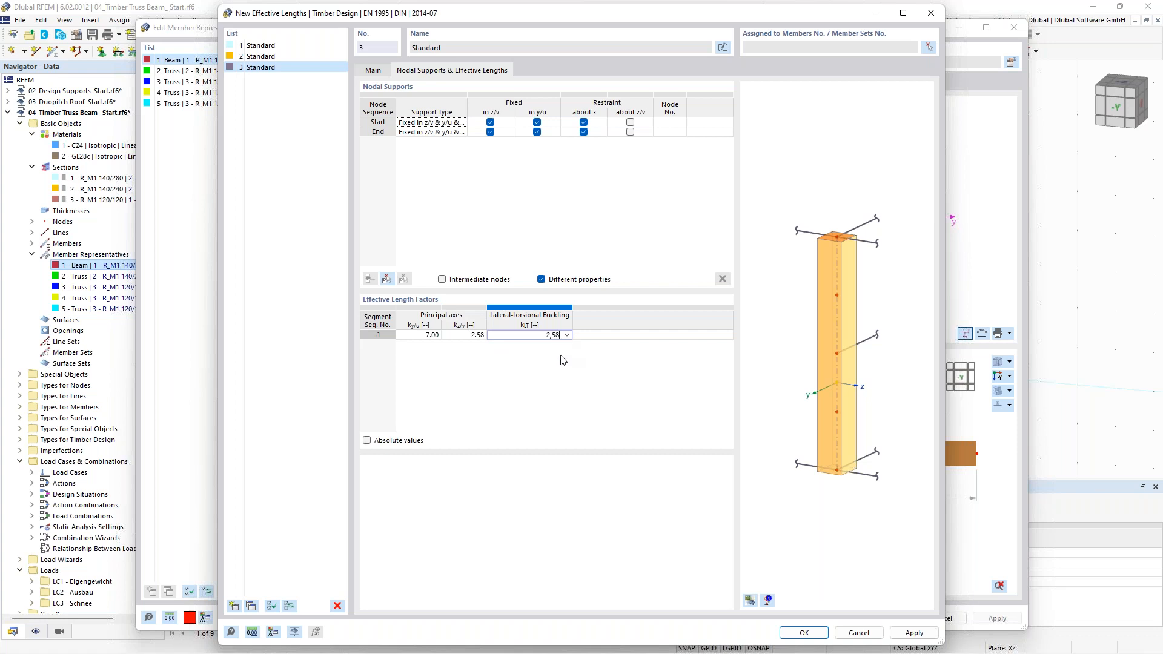
{"action": "left_click", "coordinate": [804, 633]}
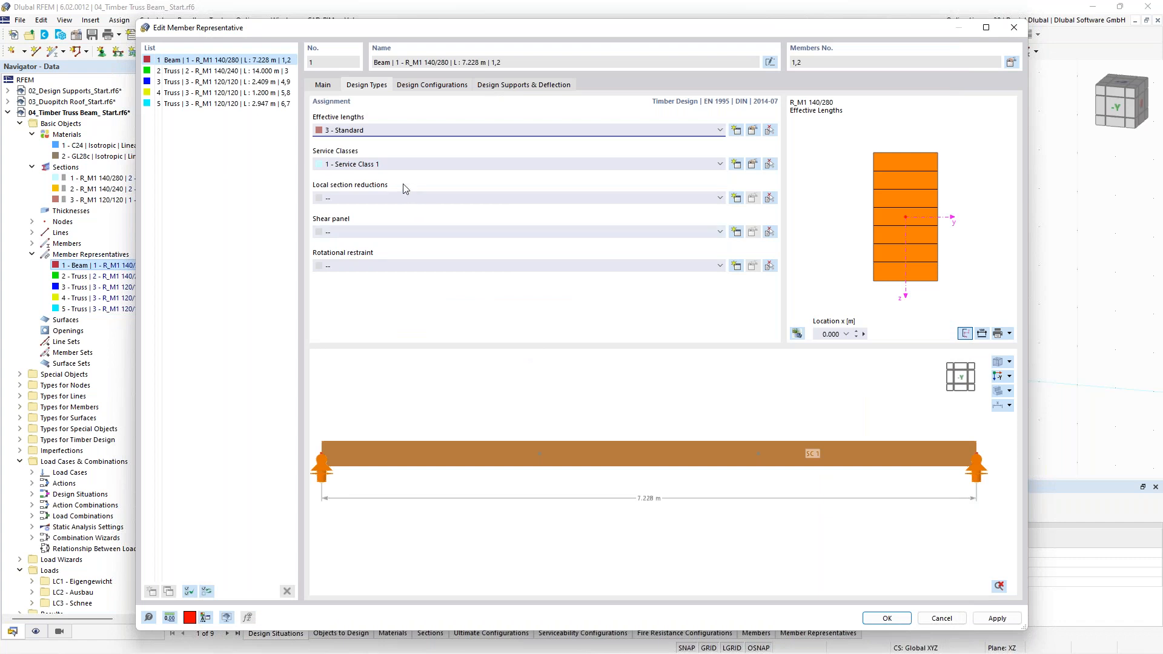
- Review the general, stability and standard parameters of the Standard ultimate configuration assigned to member representative 1
{"action": "left_click", "coordinate": [445, 88]}
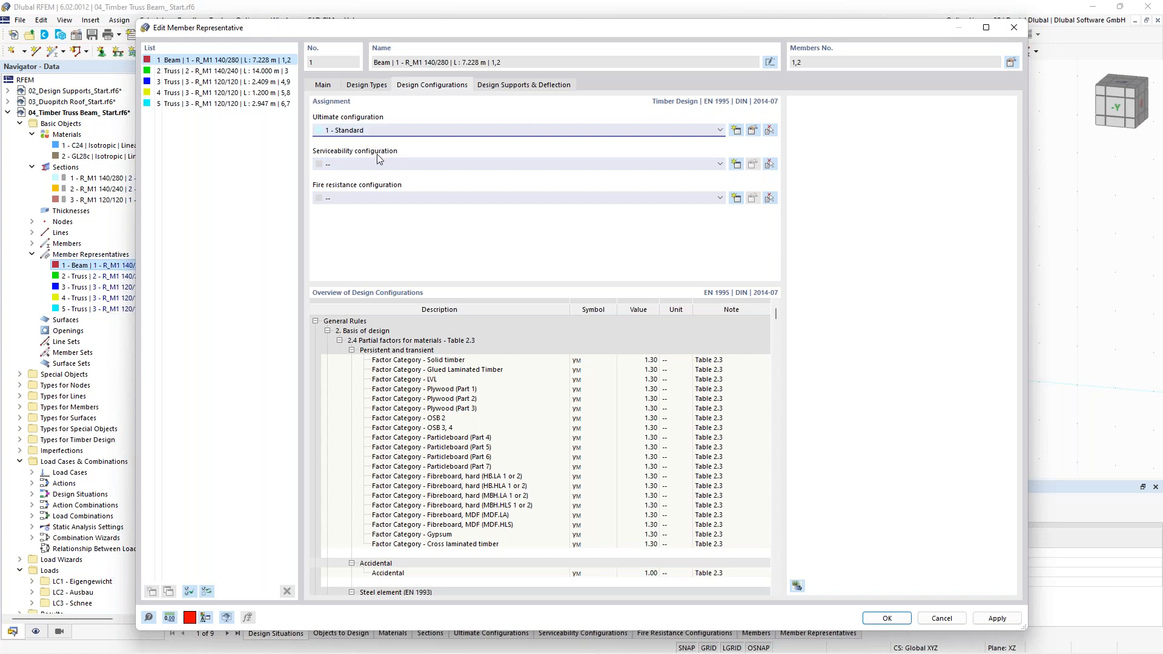
{"action": "left_click", "coordinate": [753, 131]}
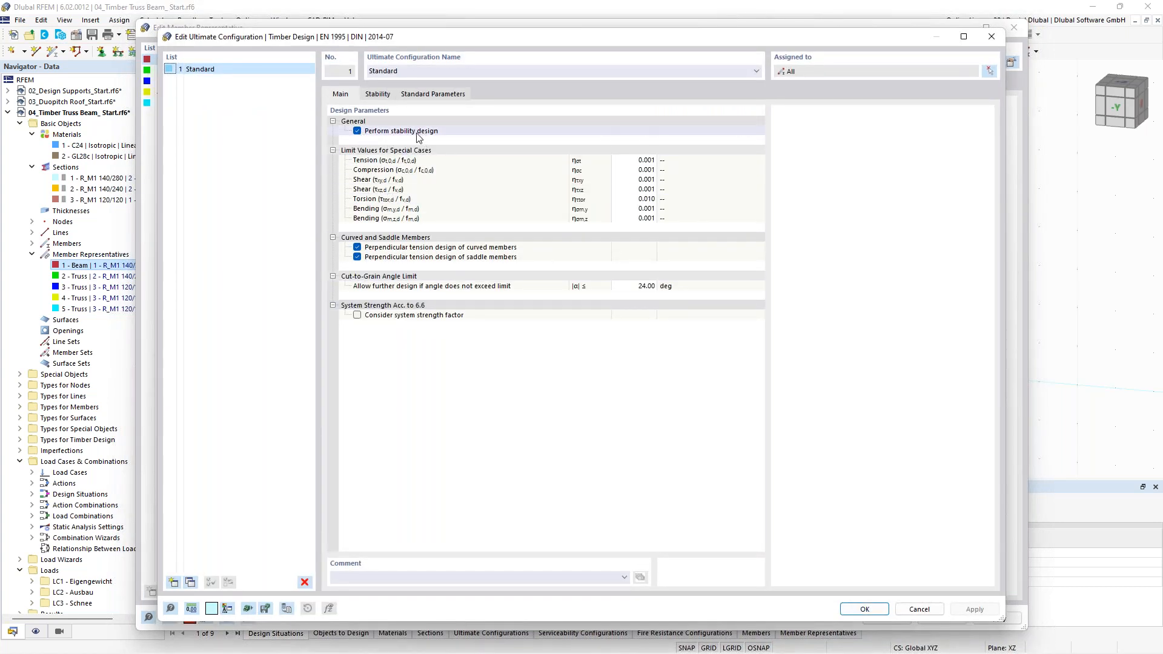
{"action": "left_click", "coordinate": [390, 97]}
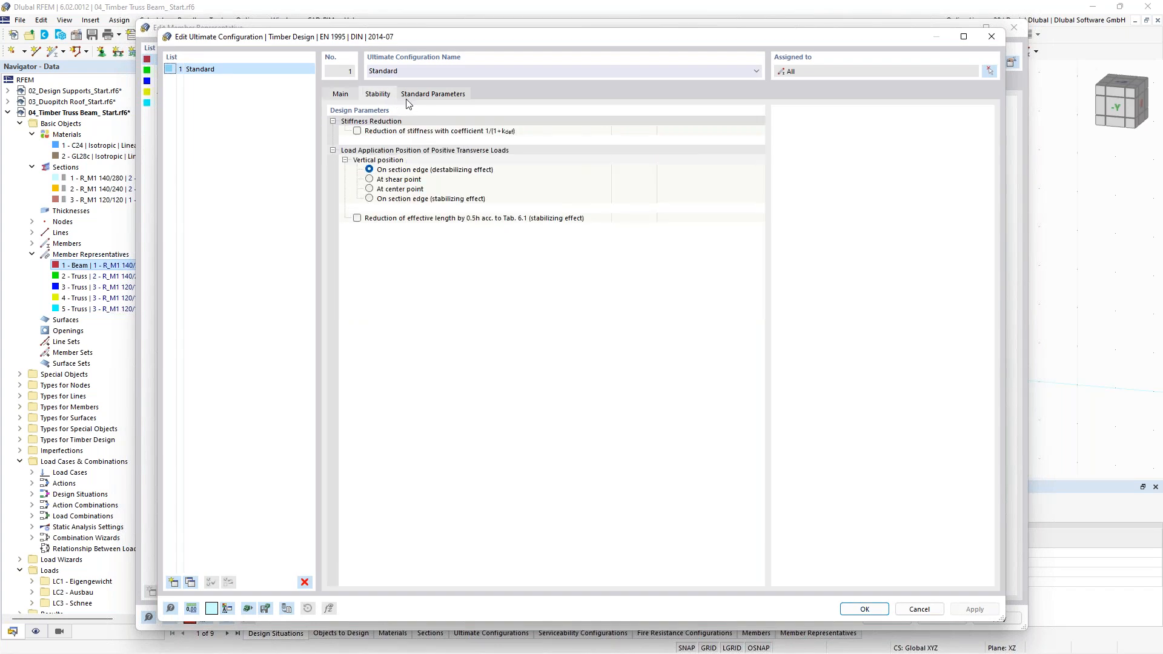
{"action": "left_click", "coordinate": [432, 95]}
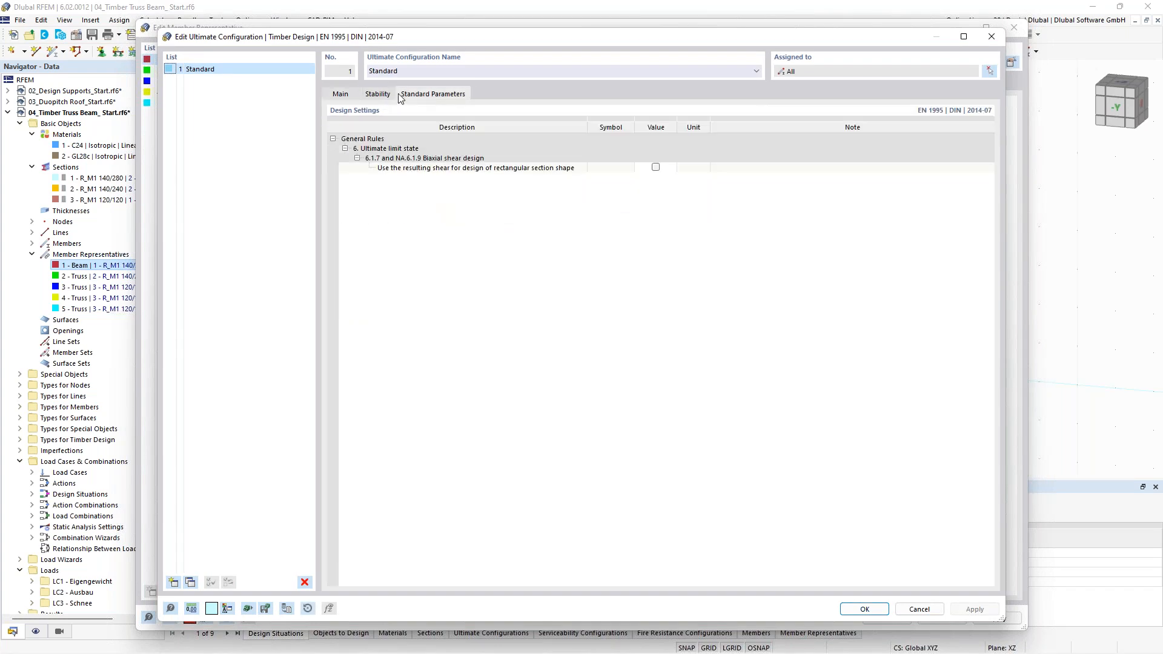
{"action": "left_click", "coordinate": [340, 94]}
{"action": "left_click", "coordinate": [991, 36]}
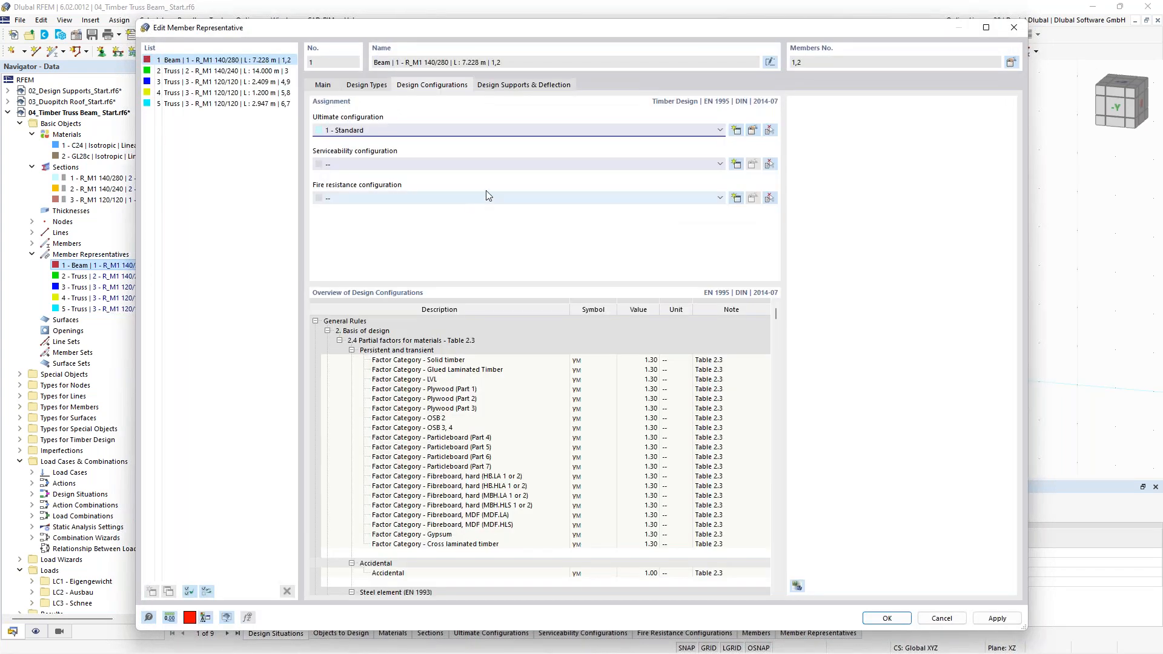
- Create effective lengths for member representative 2 (the bottom chord), considering flexural buckling about both axes but not lateral-torsional buckling
{"action": "left_click", "coordinate": [218, 71]}
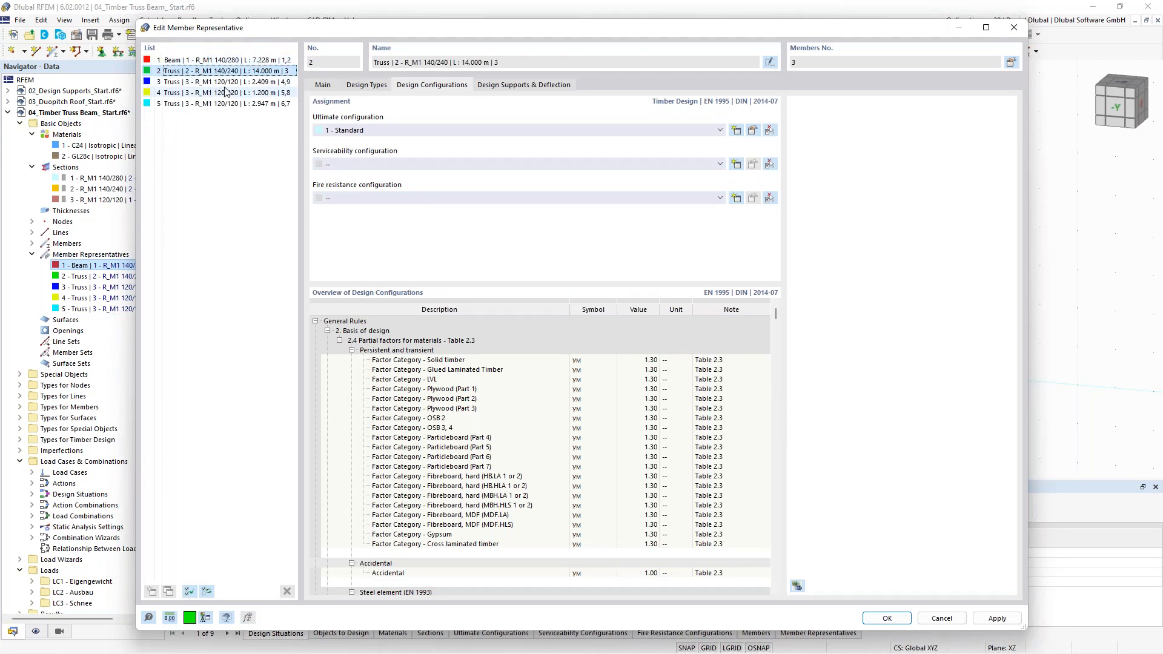
{"action": "left_click_drag", "start_coordinate": [326, 32], "coordinate": [327, 445]}
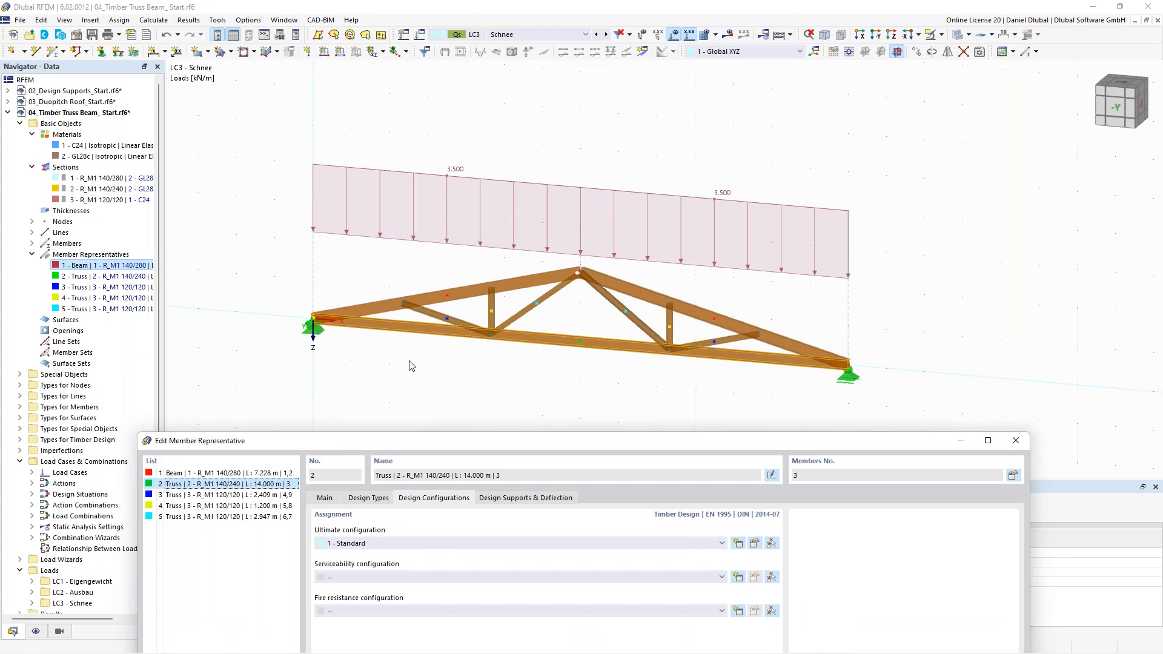
{"action": "left_click_drag", "start_coordinate": [462, 442], "coordinate": [455, 53]}
{"action": "left_click", "coordinate": [382, 108]}
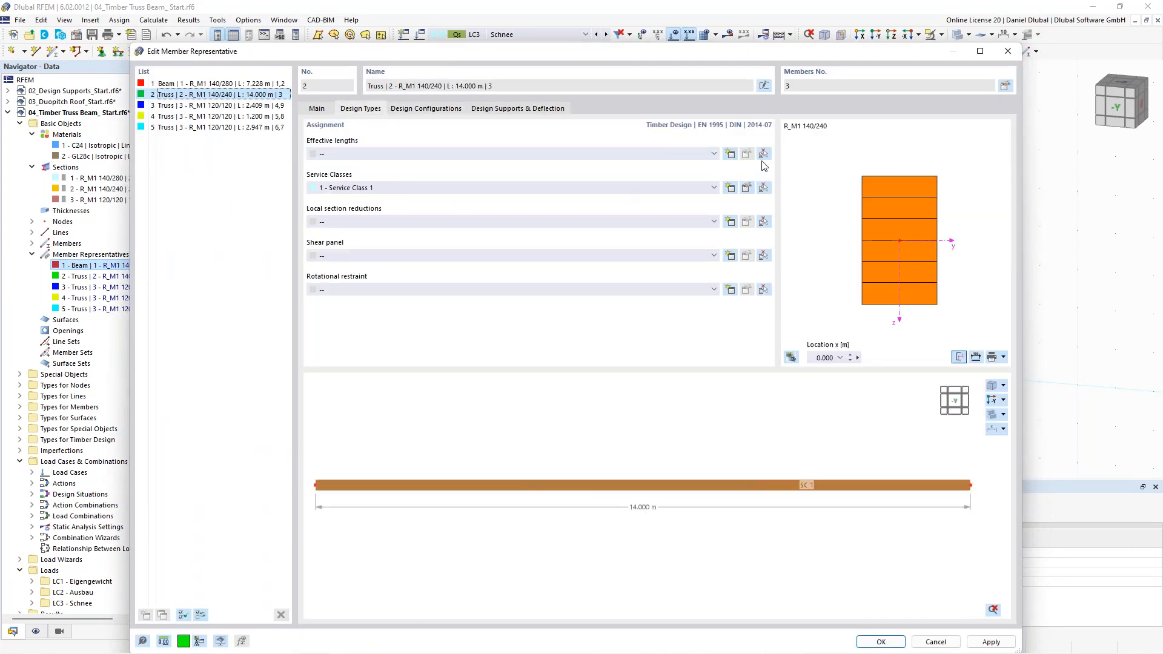
{"action": "left_click", "coordinate": [730, 156]}
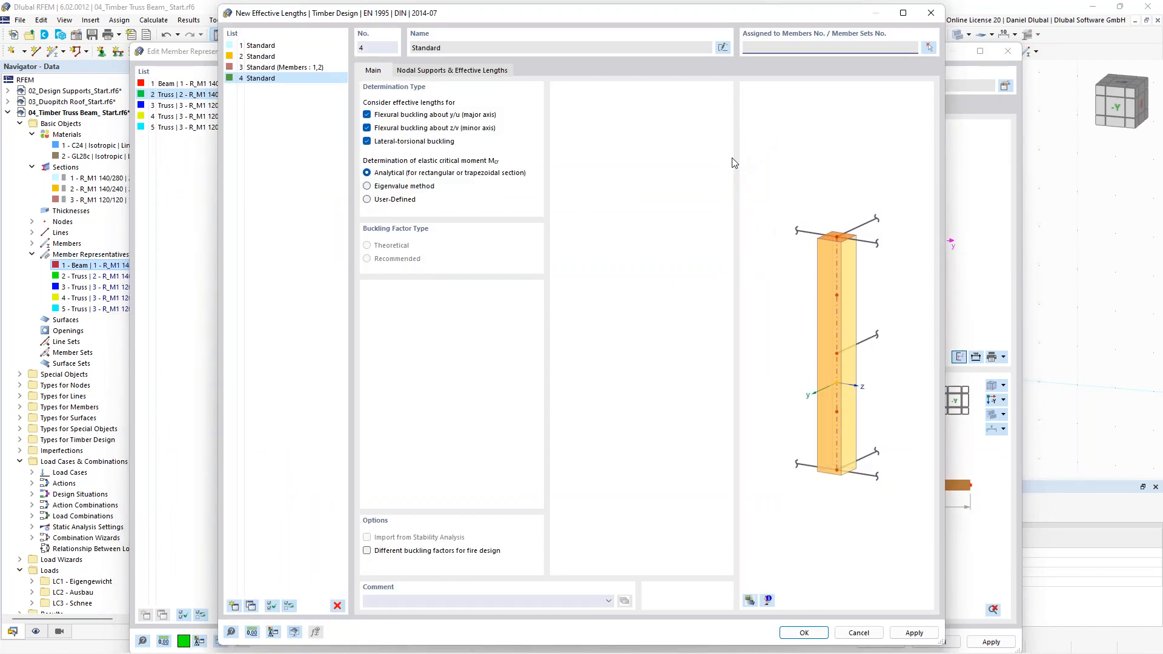
{"action": "left_click", "coordinate": [418, 141]}
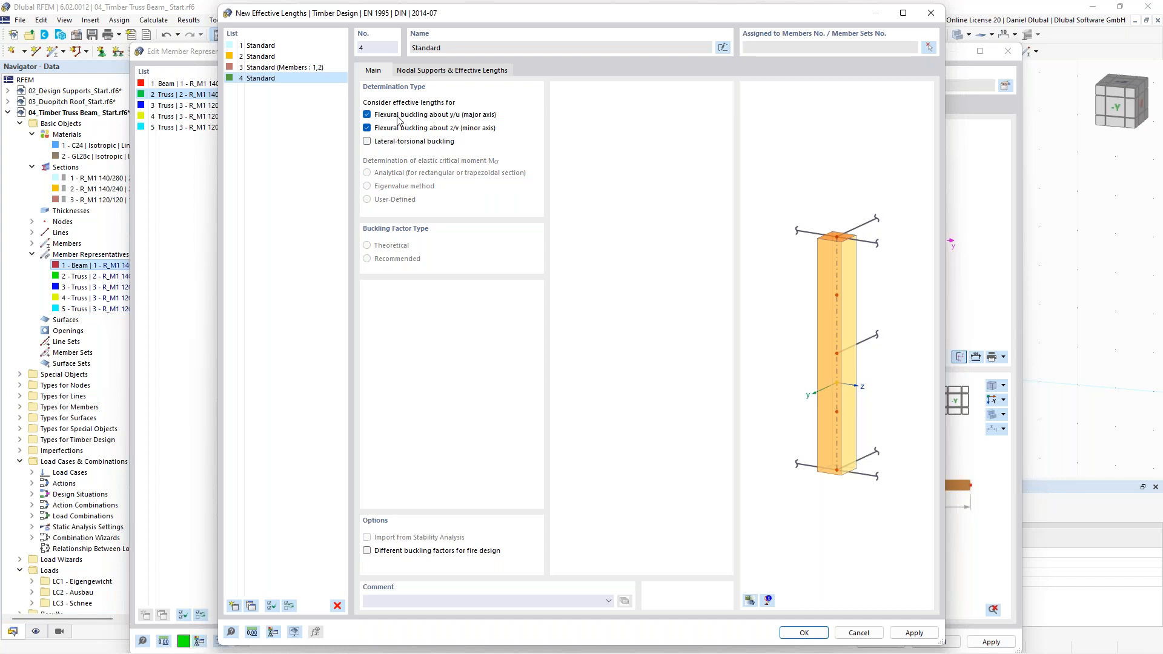
{"action": "left_click", "coordinate": [424, 71]}
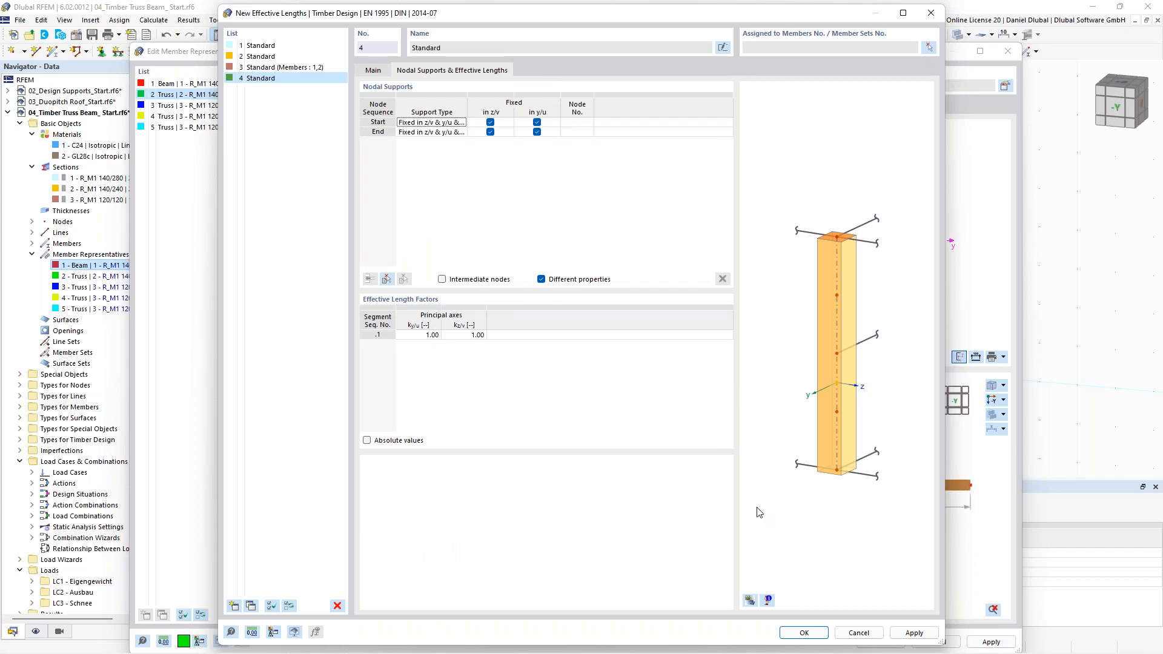
{"action": "left_click", "coordinate": [804, 633]}
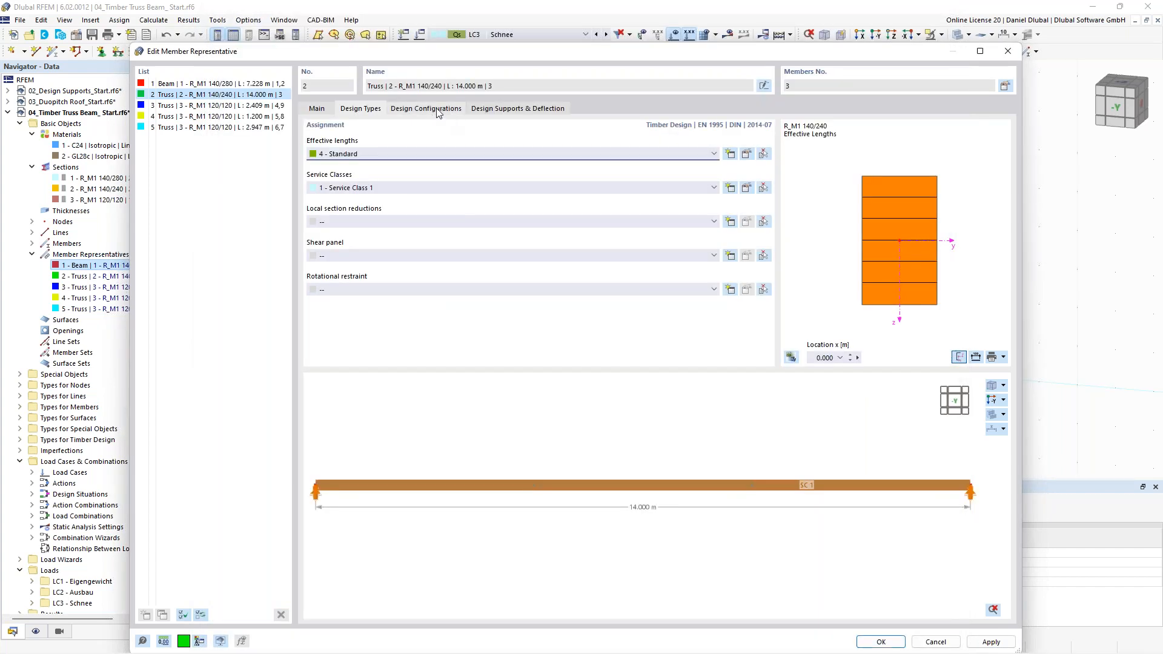
- Assign the 1 - Standard serviceability configuration to member representative 2 and review its deflection limits
{"action": "left_click", "coordinate": [438, 109]}
{"action": "left_click", "coordinate": [424, 188]}
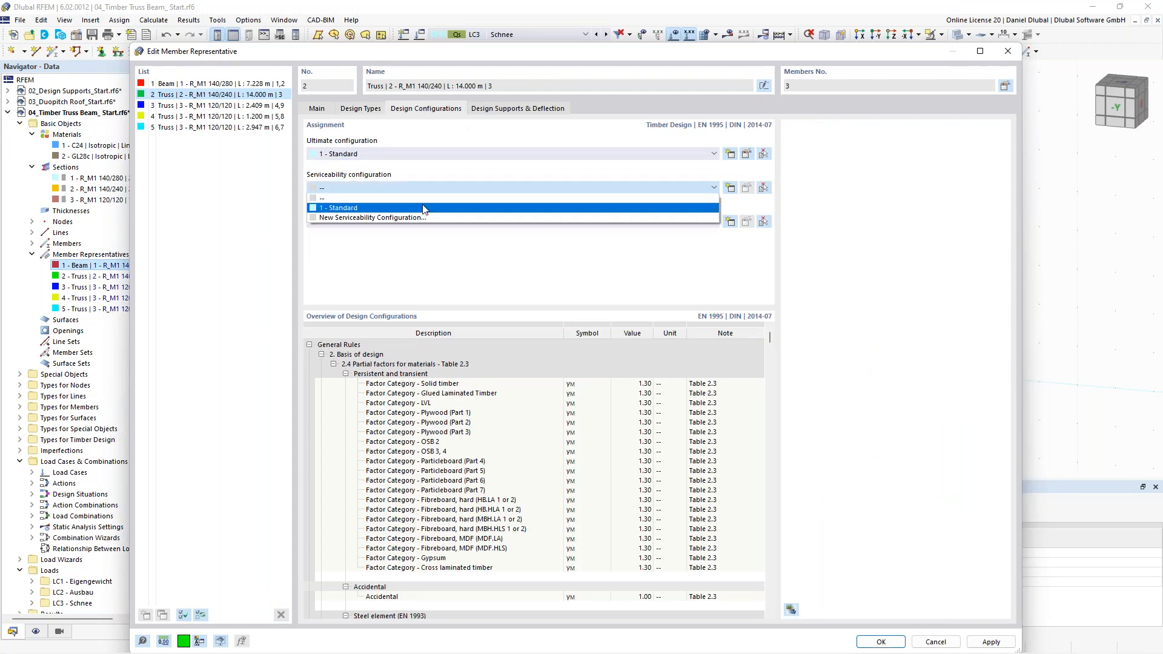
{"action": "left_click", "coordinate": [424, 208]}
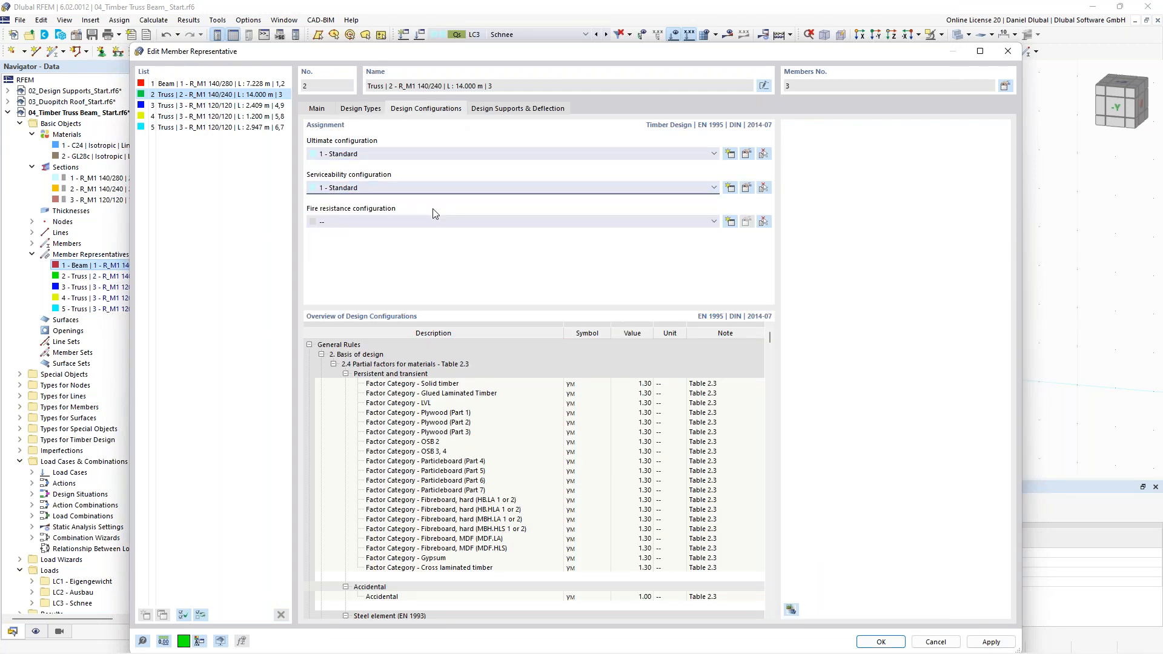
{"action": "left_click", "coordinate": [747, 189]}
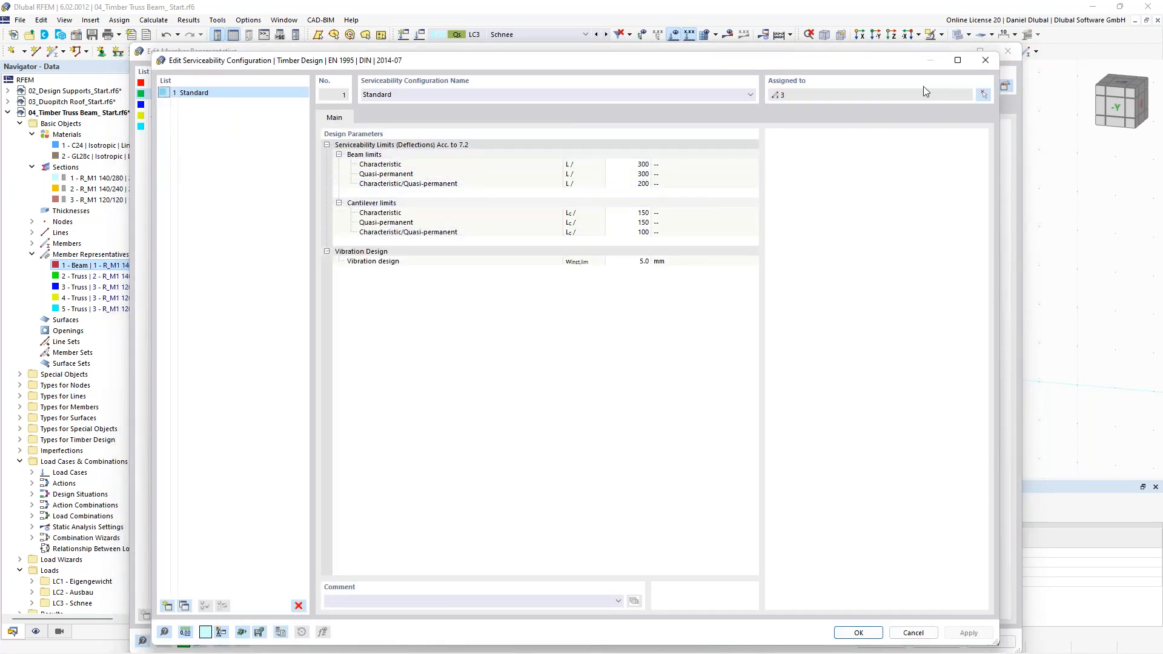
{"action": "left_click", "coordinate": [859, 633]}
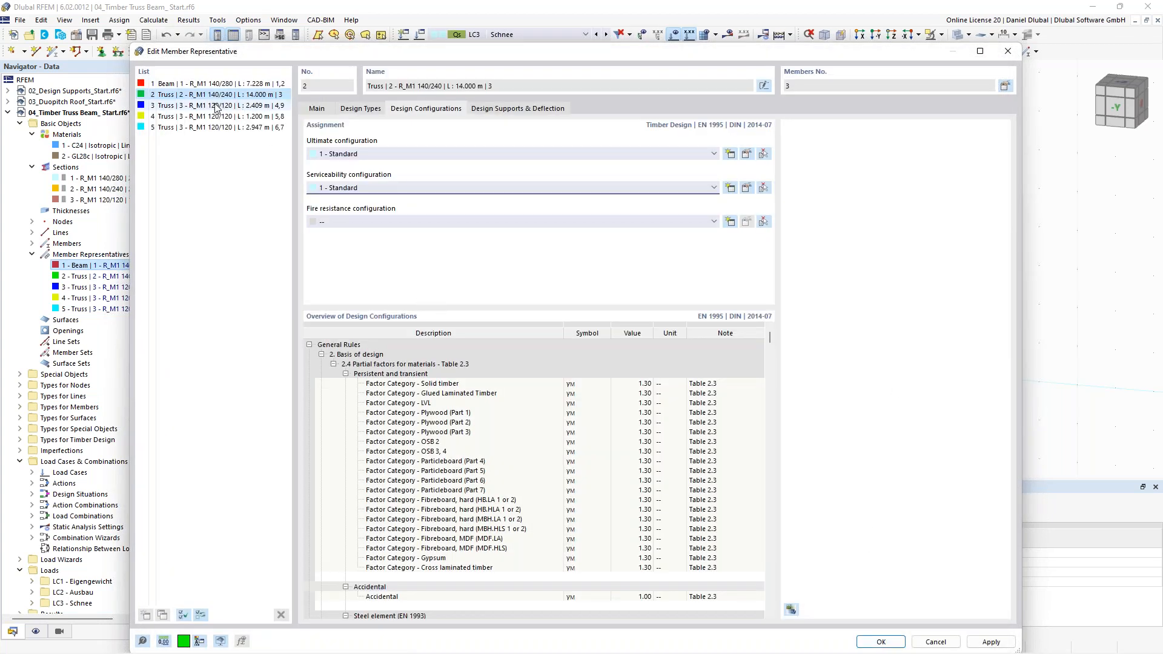
- Select member representatives 3 to 5 together and open their shared design types
{"action": "left_click", "coordinate": [216, 106]}
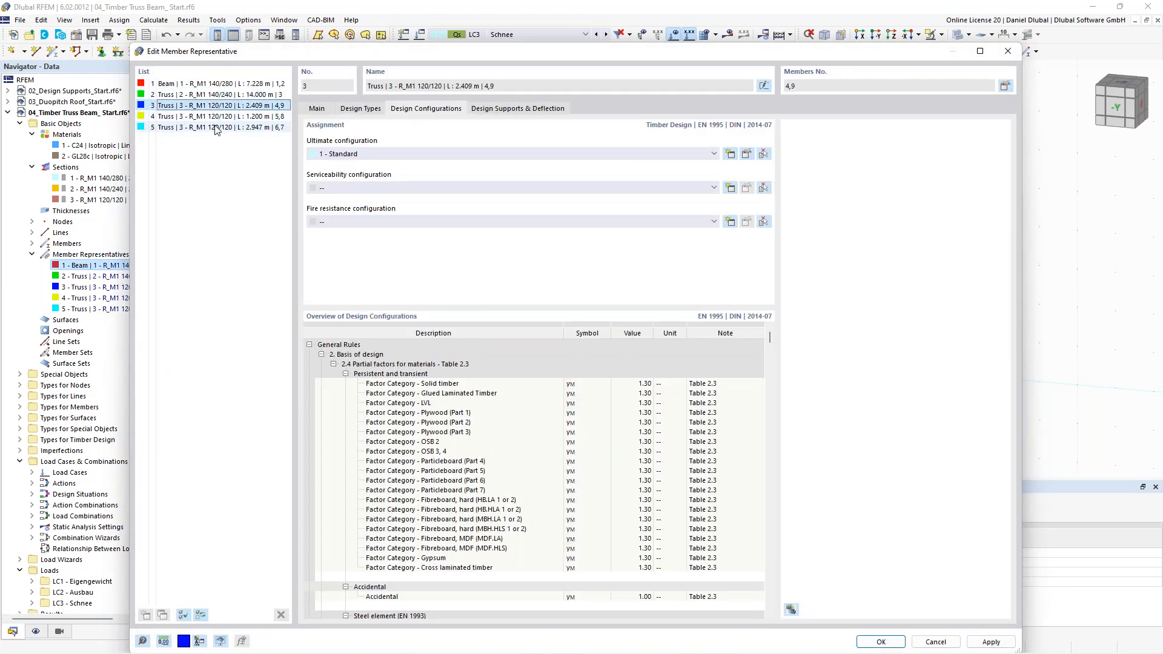
{"action": "left_click", "coordinate": [215, 127], "text": "shift"}
{"action": "left_click", "coordinate": [371, 112]}
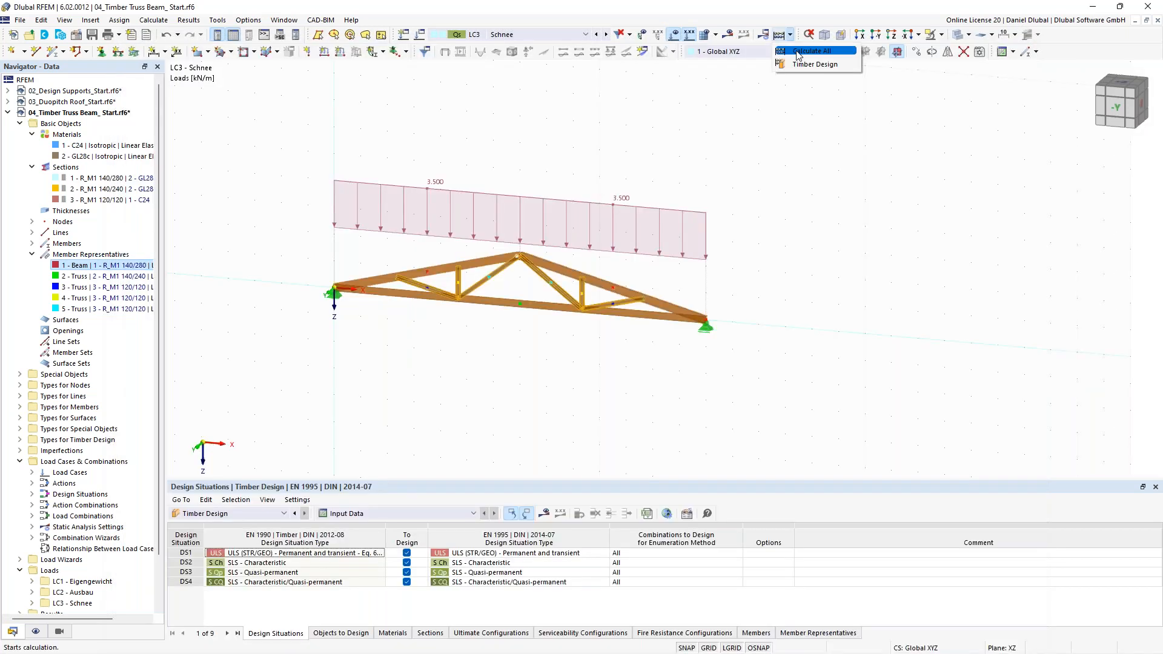
- Run the timber design calculation and list the design ratios on member representatives by design situation
{"action": "left_click", "coordinate": [780, 35]}
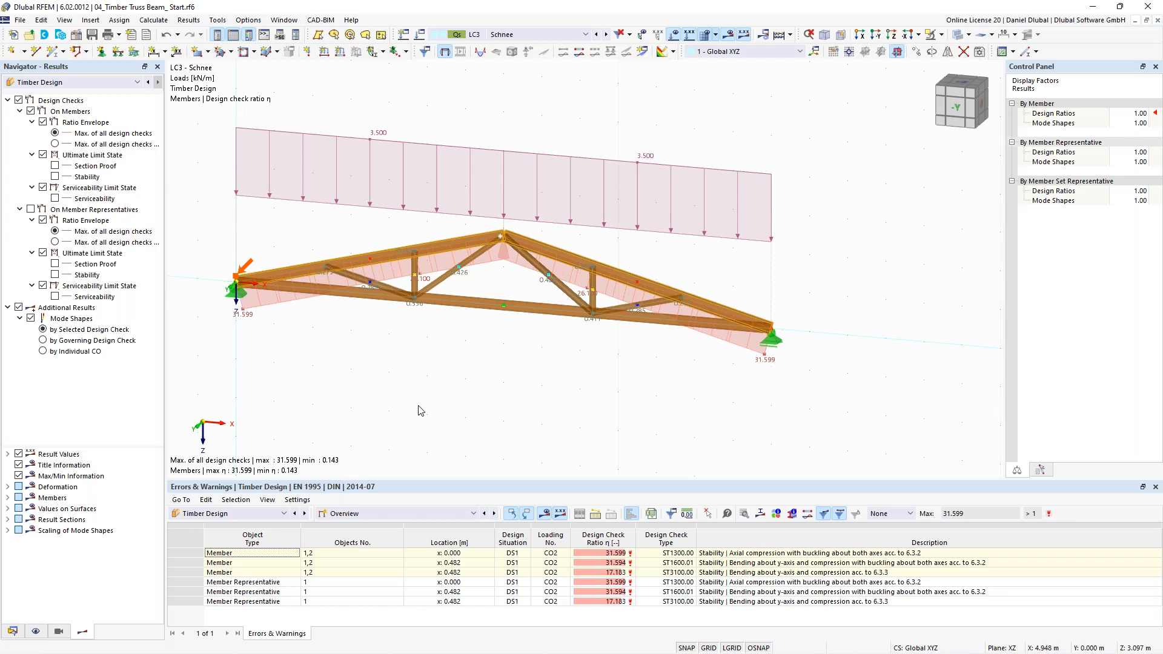
{"action": "left_click", "coordinate": [752, 555]}
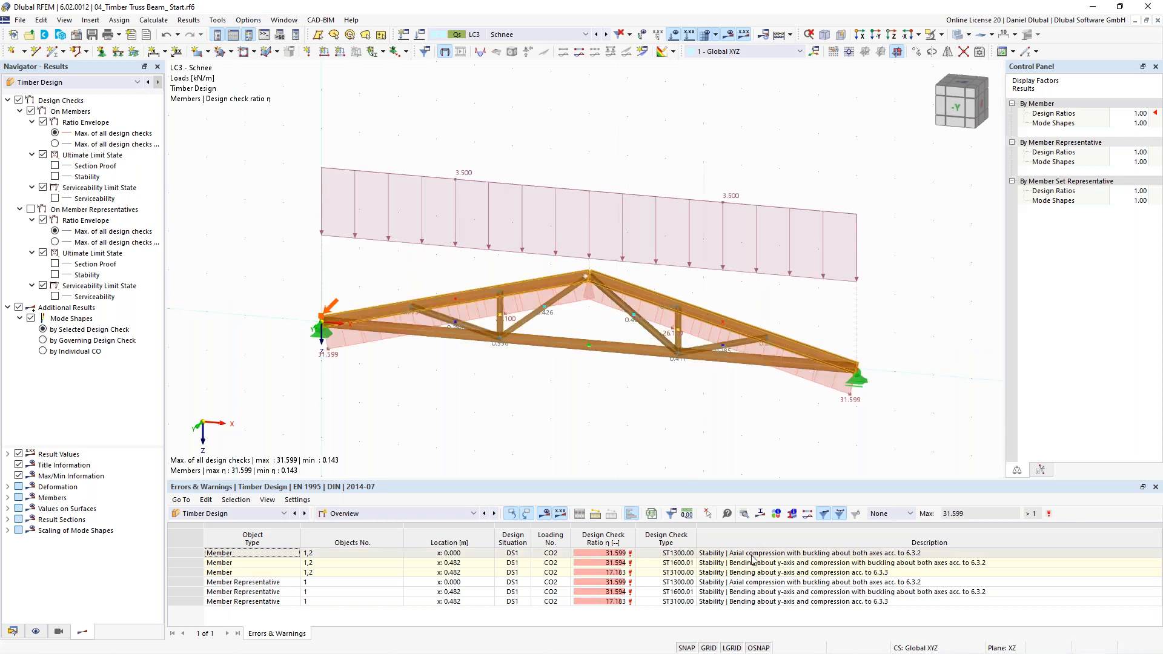
{"action": "left_click", "coordinate": [456, 519]}
{"action": "left_click", "coordinate": [381, 553]}
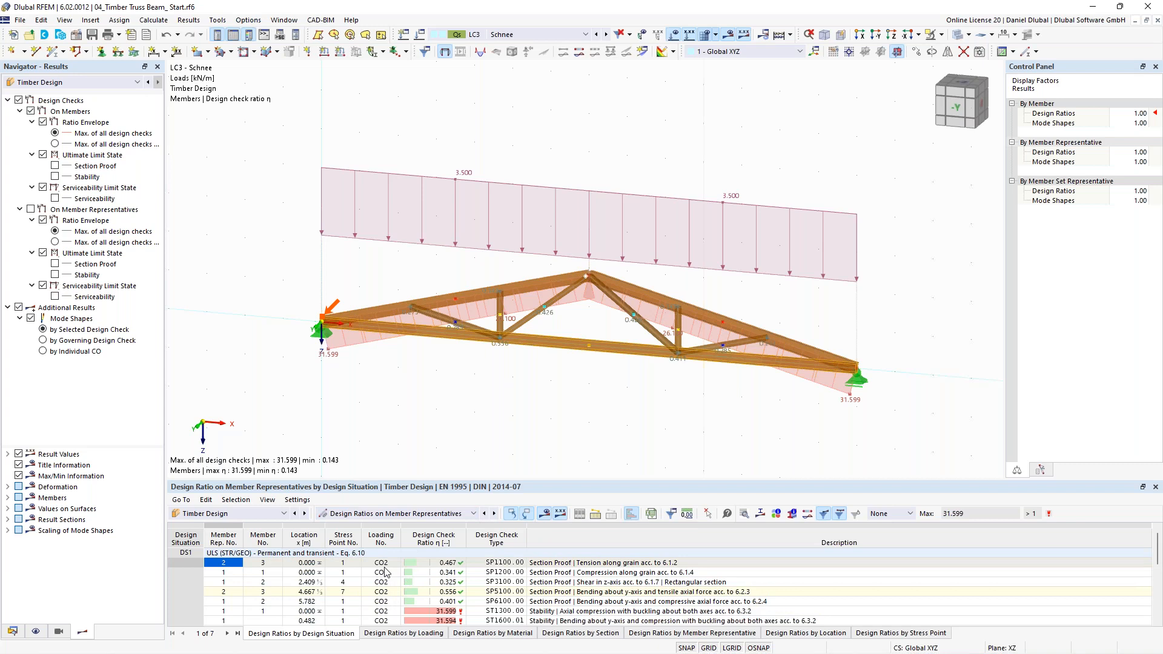
- Examine the design check details of the ST1300 axial compression stability check for member representative 1
{"action": "scroll", "coordinate": [603, 585], "scroll_direction": "down", "scroll_amount": 1}
{"action": "left_click", "coordinate": [603, 586]}
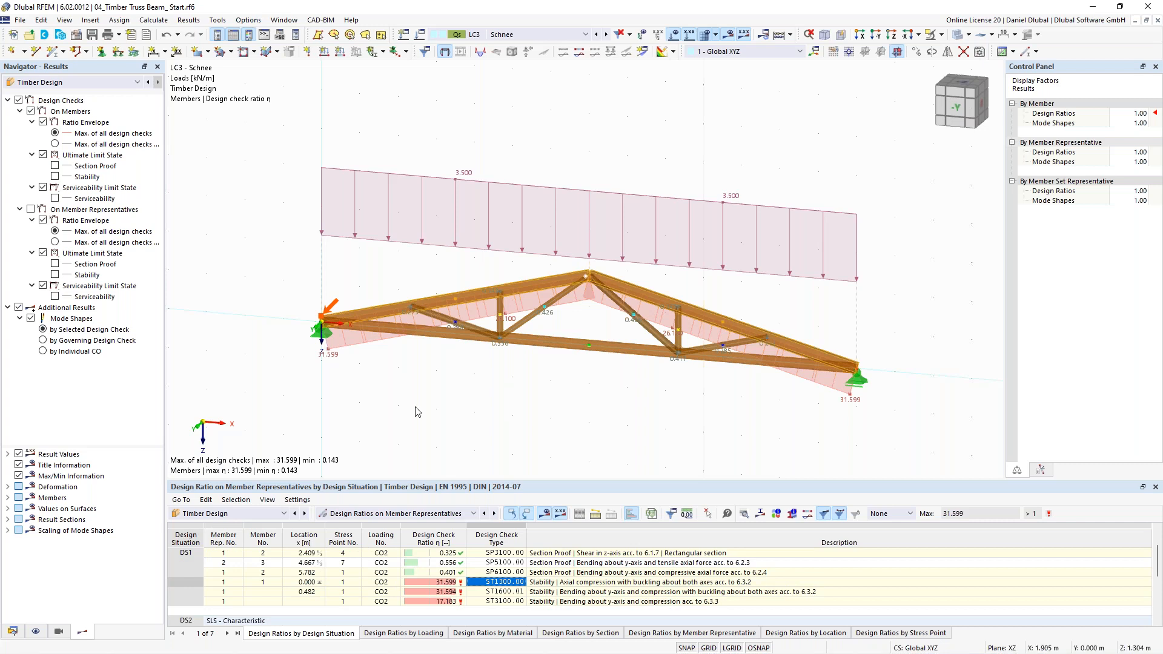
{"action": "double_click", "coordinate": [561, 584]}
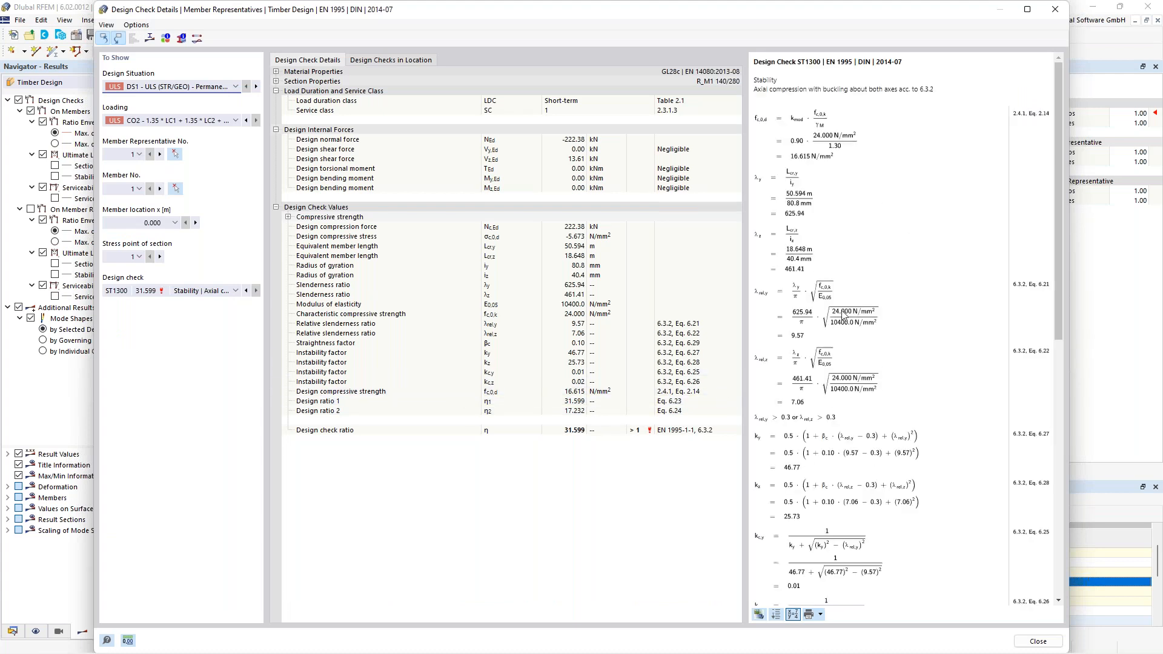
{"action": "scroll", "coordinate": [848, 315], "scroll_direction": "down", "scroll_amount": 5}
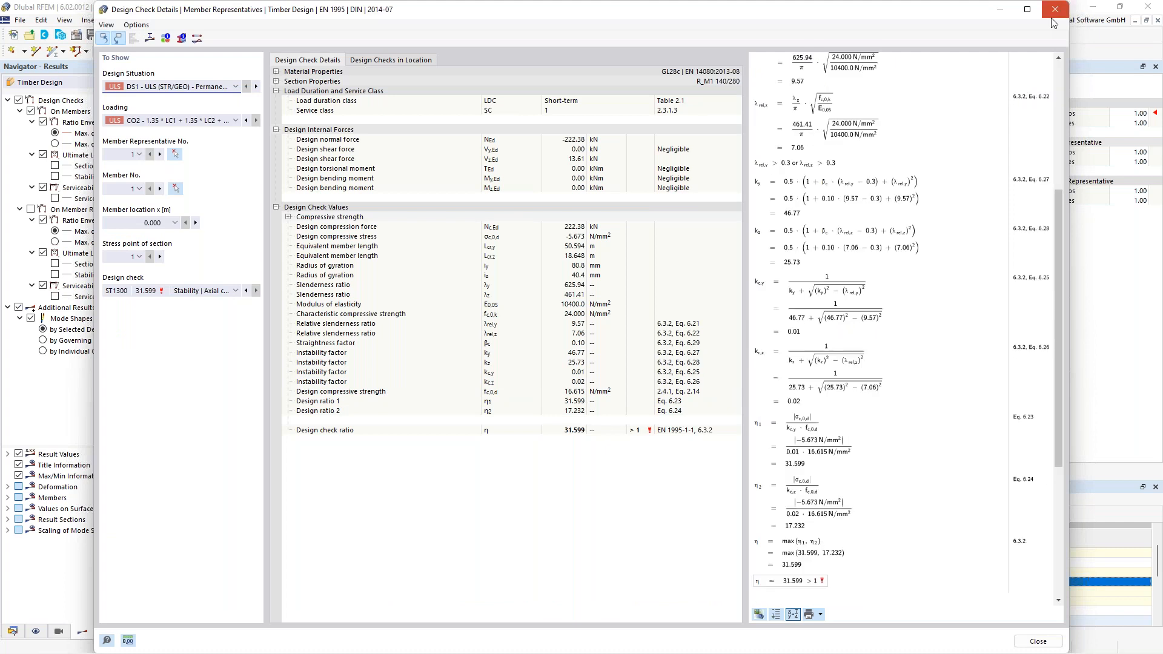
{"action": "left_click", "coordinate": [1054, 10]}
- Review the nodal supports and effective length factors assigned to member representative 1, leaving them as they are
{"action": "double_click", "coordinate": [473, 294]}
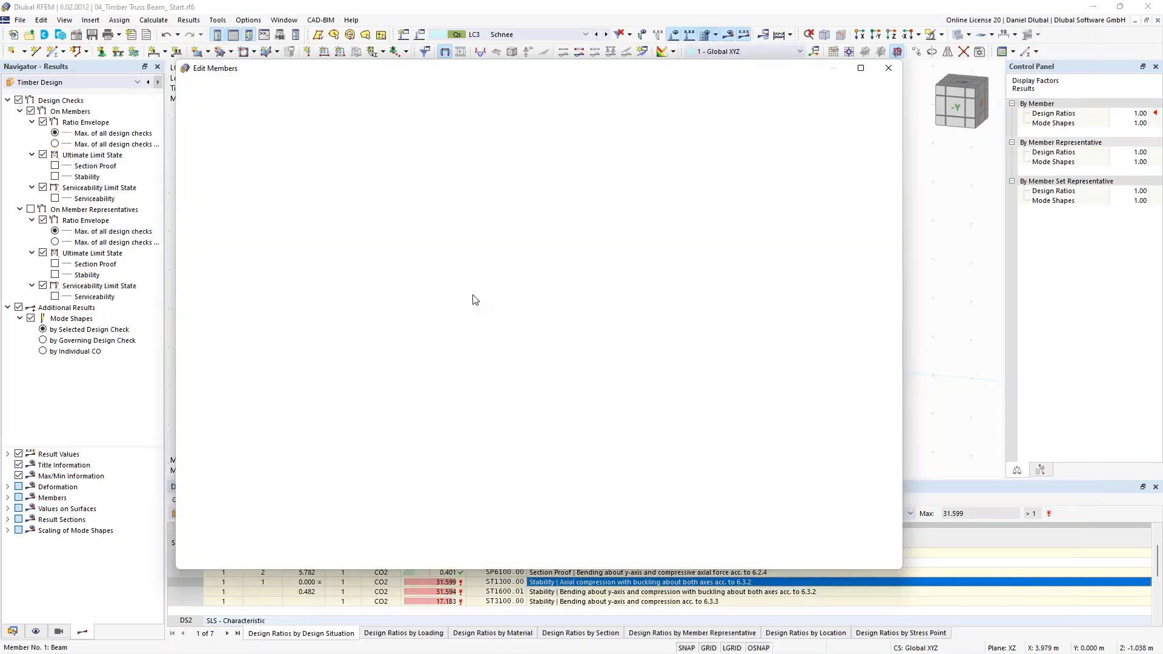
{"action": "left_click", "coordinate": [346, 130]}
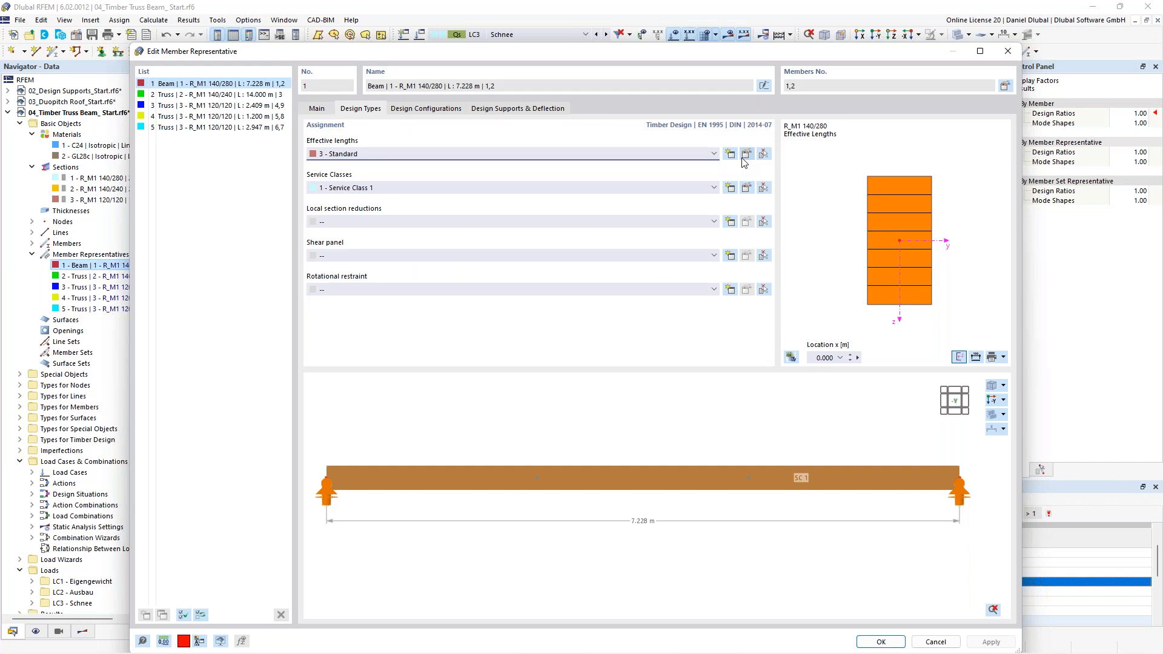
{"action": "left_click", "coordinate": [745, 155]}
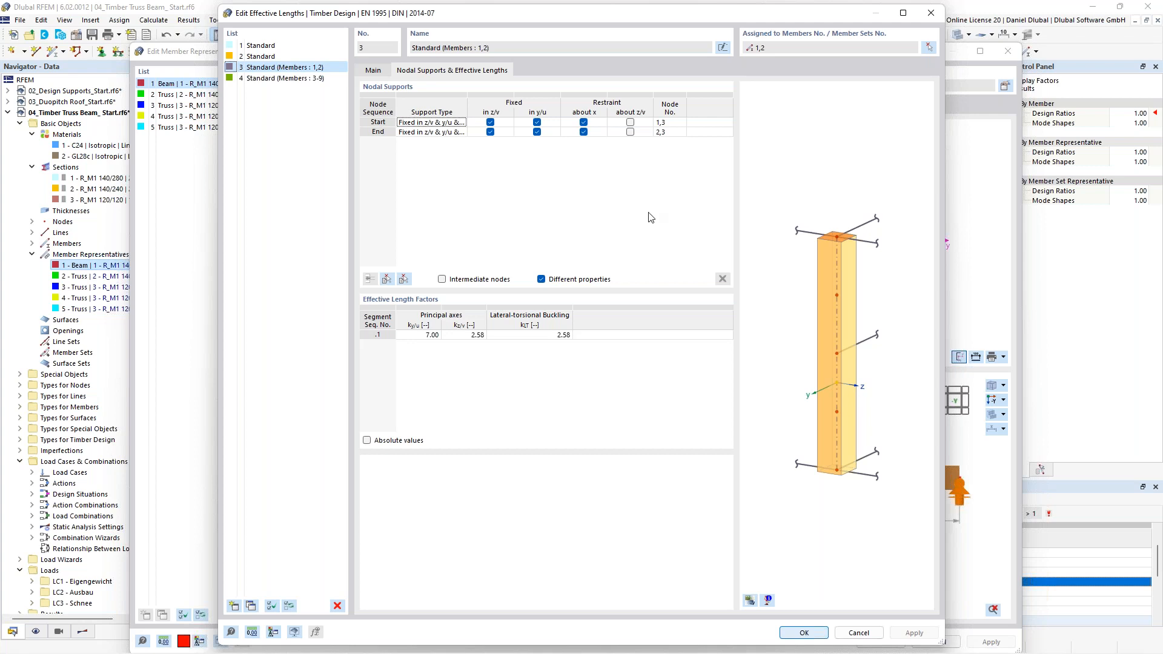
{"action": "left_click", "coordinate": [931, 14]}
{"action": "left_click", "coordinate": [1008, 51]}
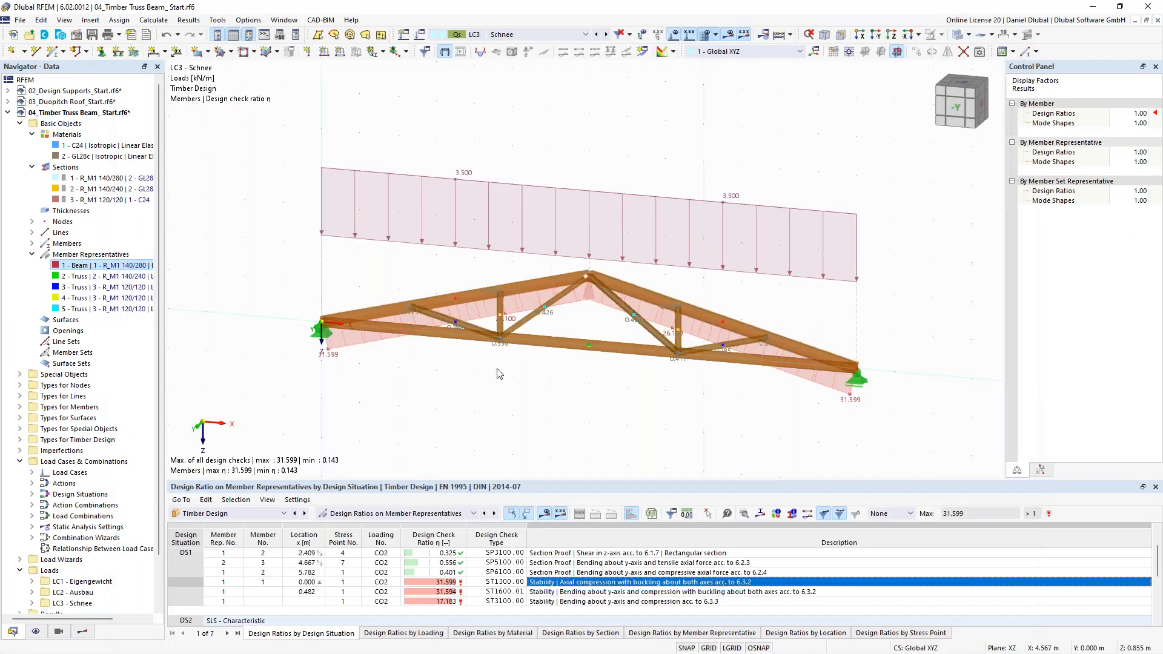
- Look through the truss stability and serviceability ratios and examine the SP3100 shear check details of member representative 1
{"action": "scroll", "coordinate": [420, 287], "scroll_direction": "up", "scroll_amount": 1}
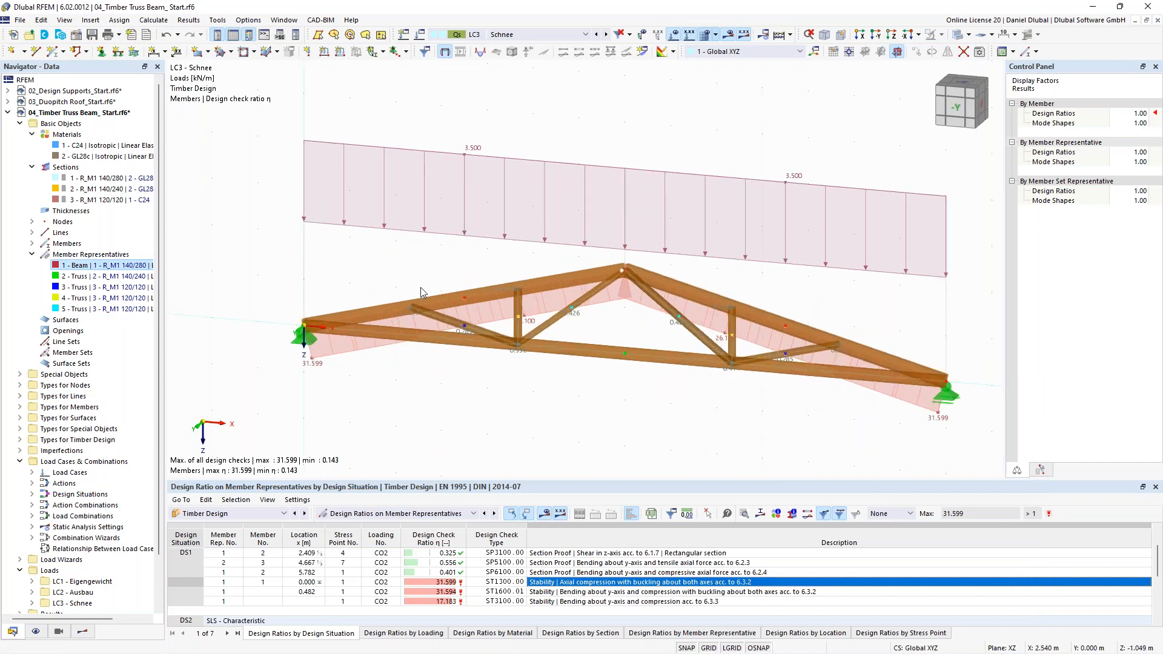
{"action": "scroll", "coordinate": [446, 266], "scroll_direction": "down", "scroll_amount": 1}
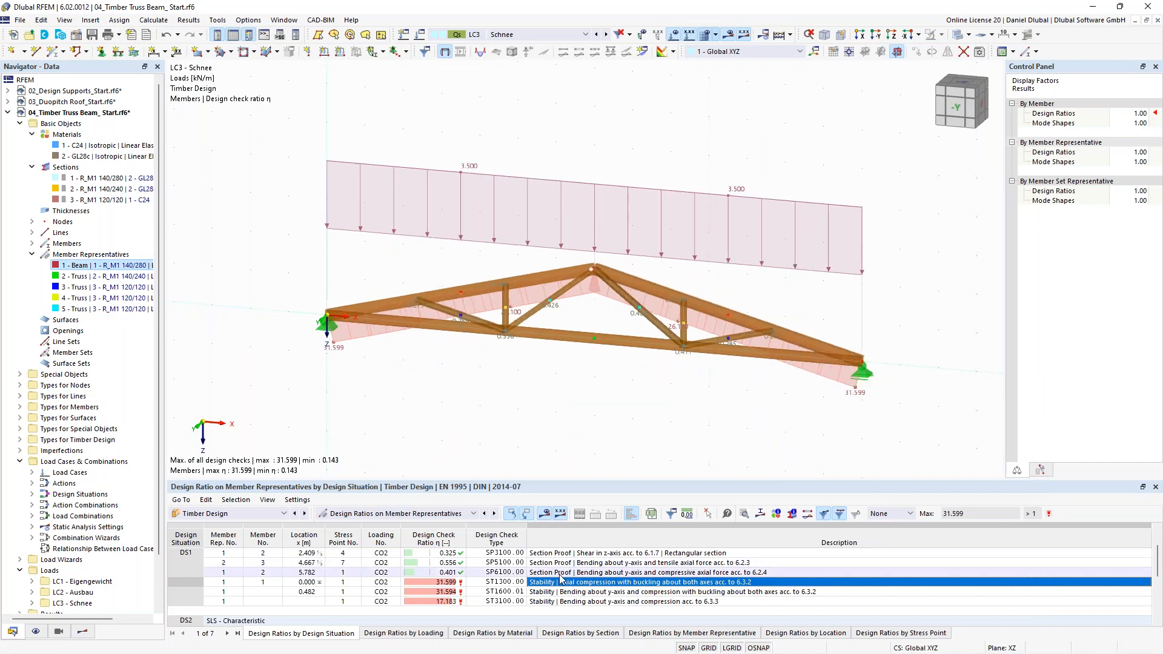
{"action": "scroll", "coordinate": [518, 424], "scroll_direction": "down", "scroll_amount": 1}
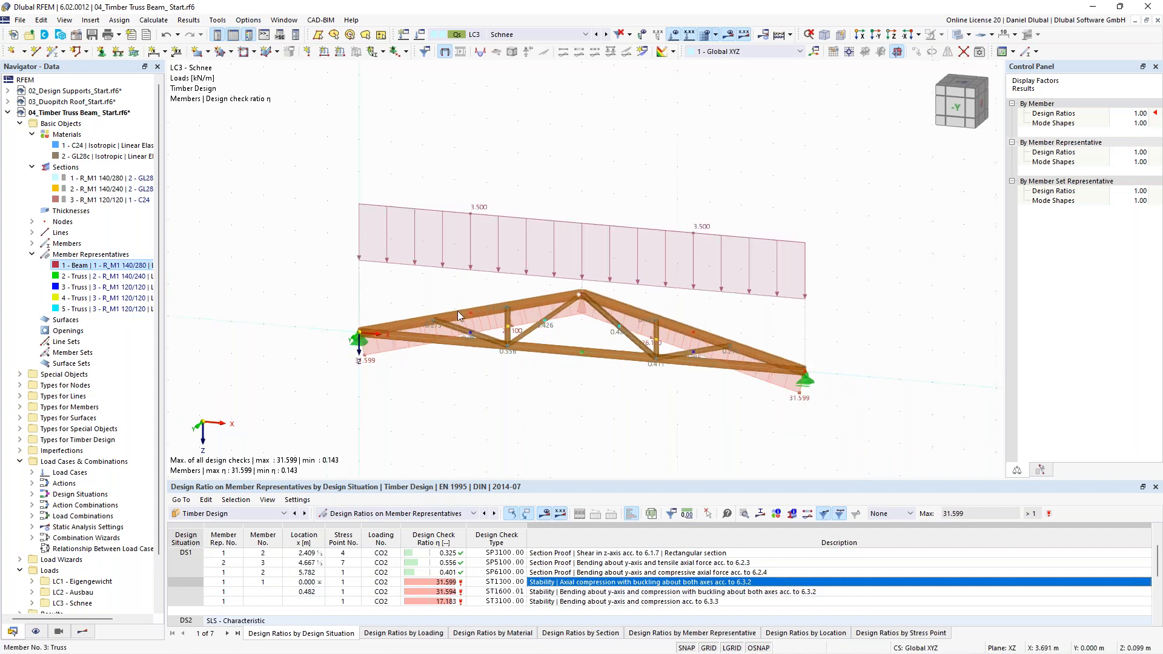
{"action": "scroll", "coordinate": [457, 307], "scroll_direction": "up", "scroll_amount": 1}
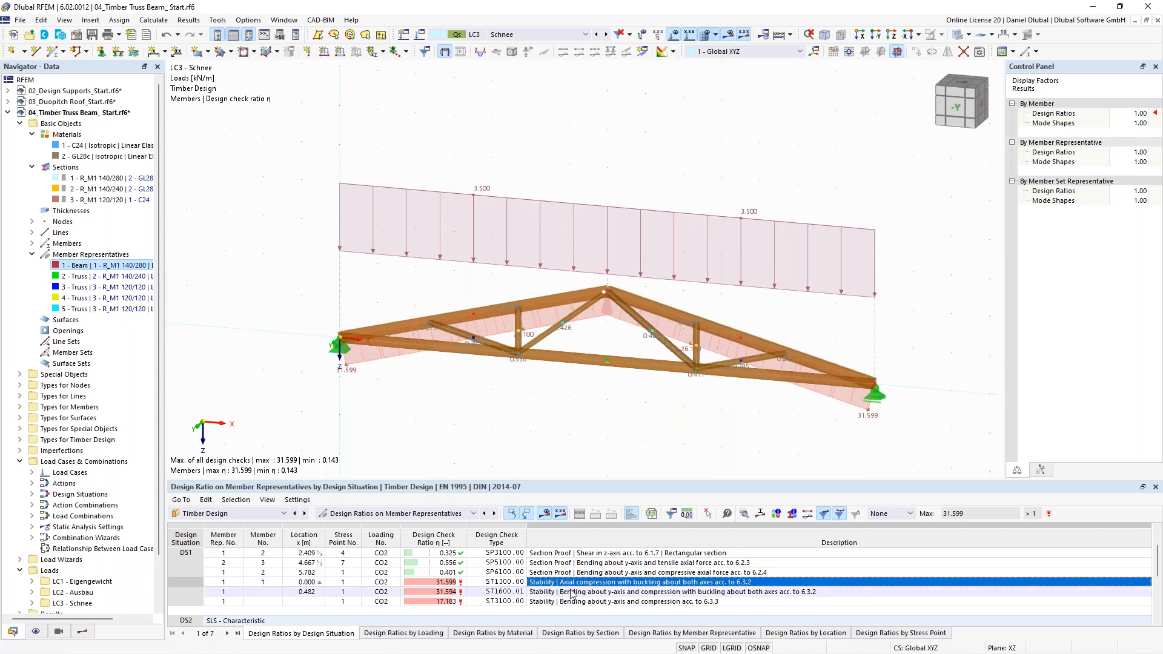
{"action": "scroll", "coordinate": [571, 594], "scroll_direction": "down", "scroll_amount": 2}
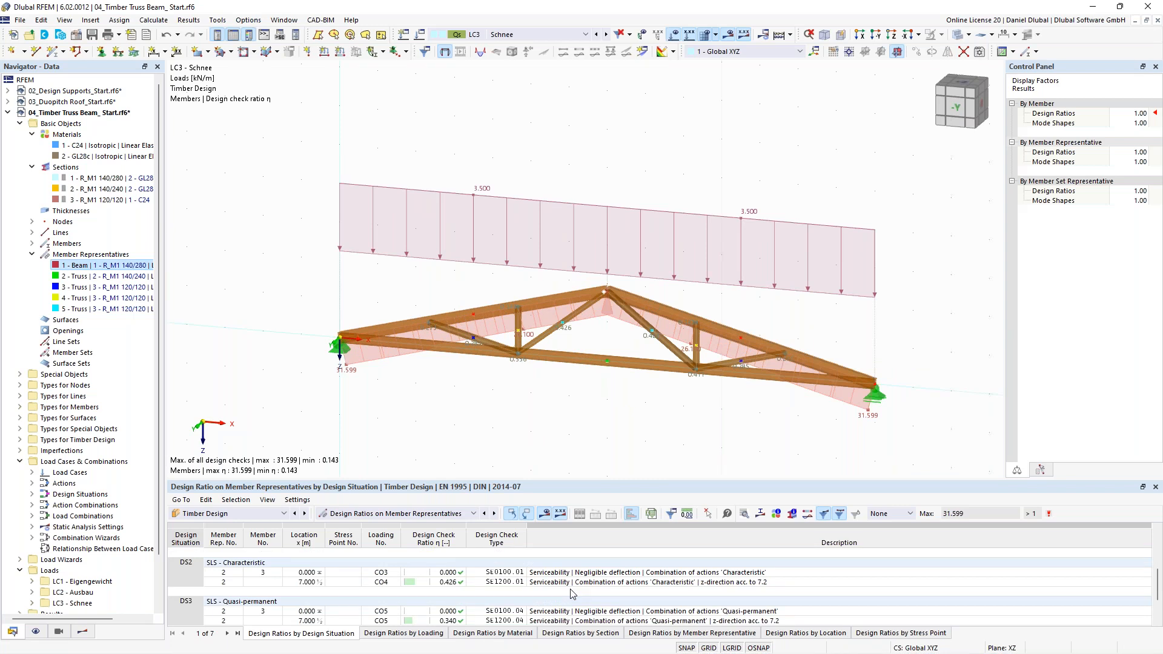
{"action": "left_click", "coordinate": [478, 429]}
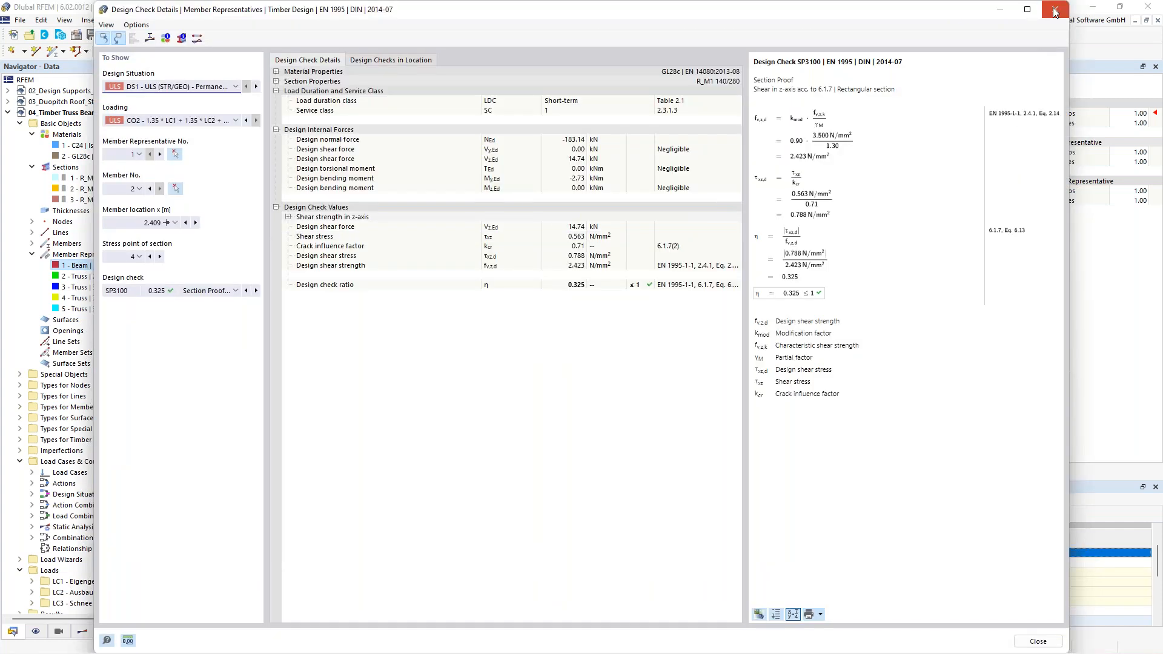
{"action": "left_click", "coordinate": [1051, 14]}
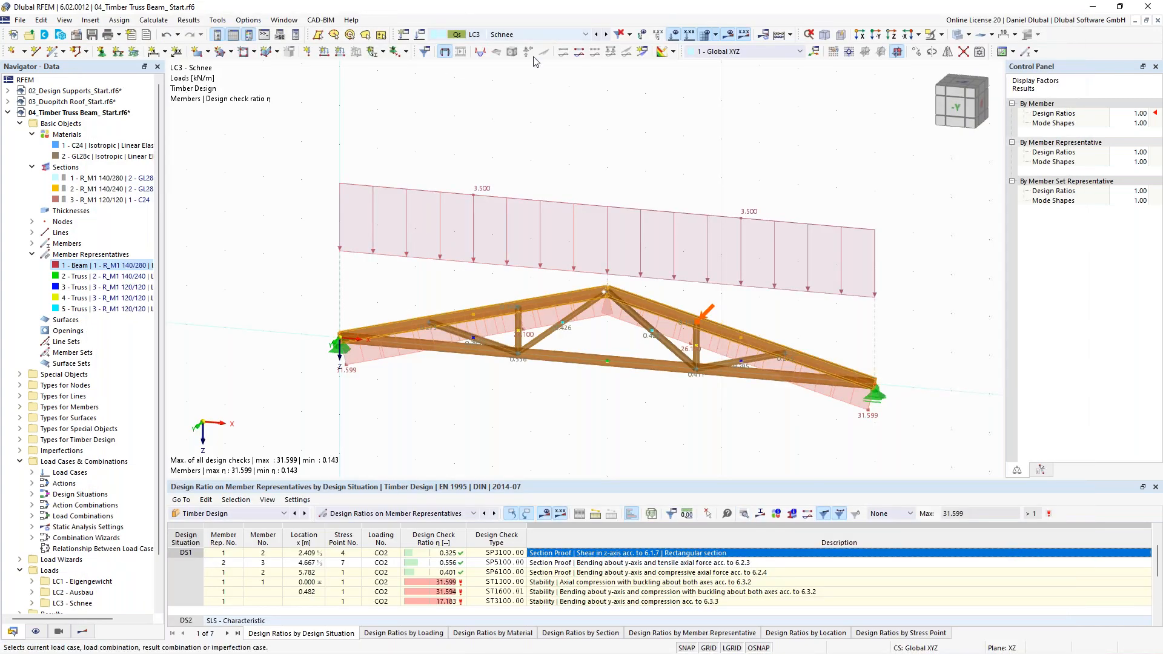
- Show the 03_Duopitch Roof_Start model as a solid instead of wireframe
{"action": "left_click", "coordinate": [524, 37]}
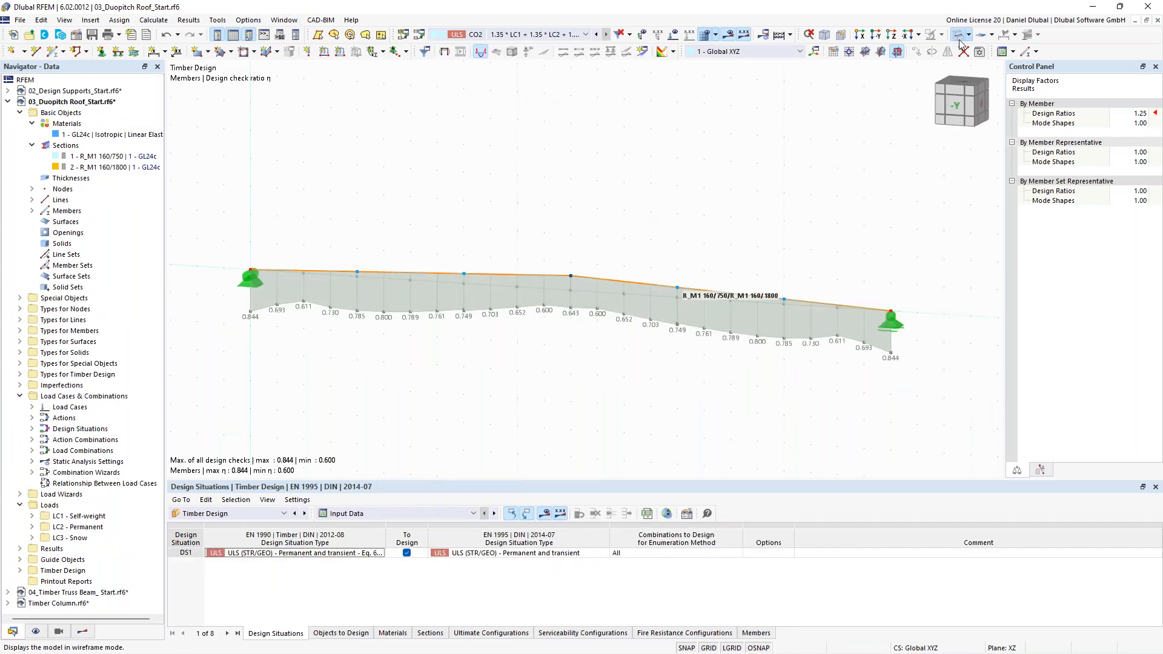
{"action": "left_click", "coordinate": [957, 34]}
{"action": "scroll", "coordinate": [447, 151], "scroll_direction": "down", "scroll_amount": 2}
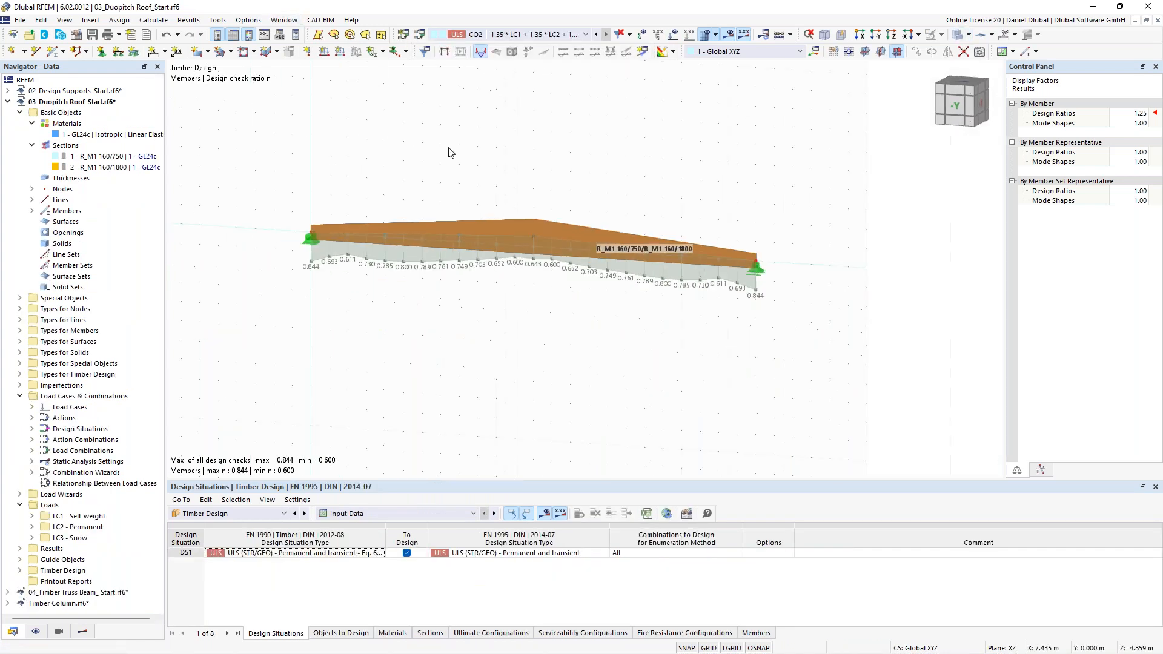
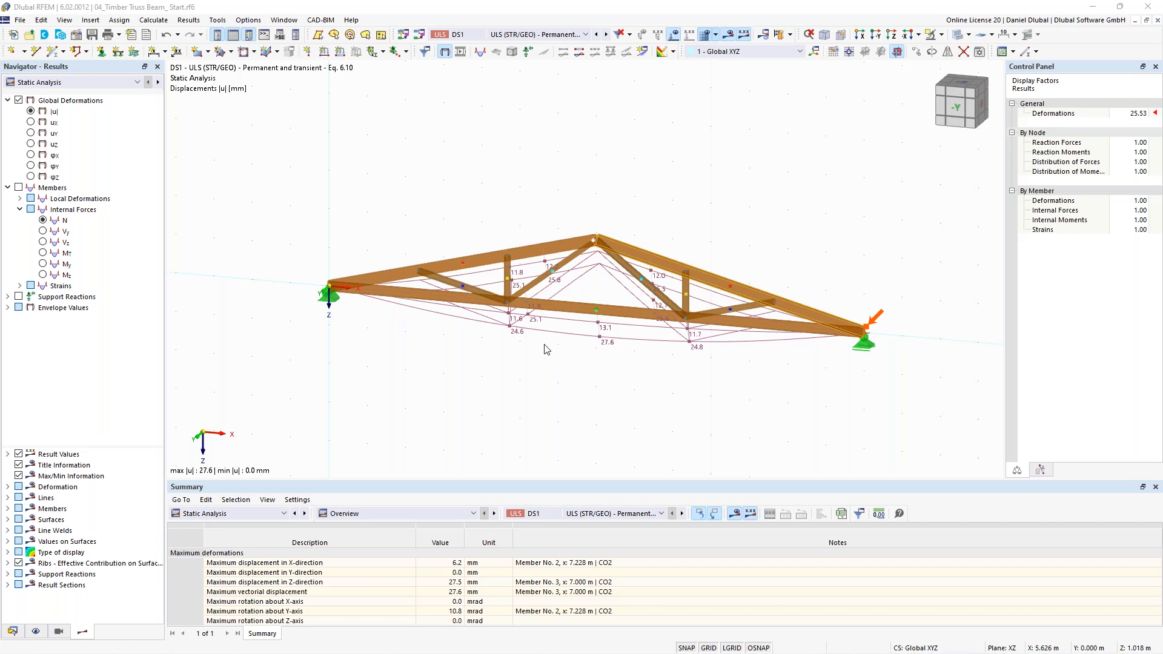
- Activate the 04_Timber Truss Beam_ Start.rf6 model from the list of open windows
{"action": "left_click", "coordinate": [332, 17]}
{"action": "mouse_move", "coordinate": [280, 19]}
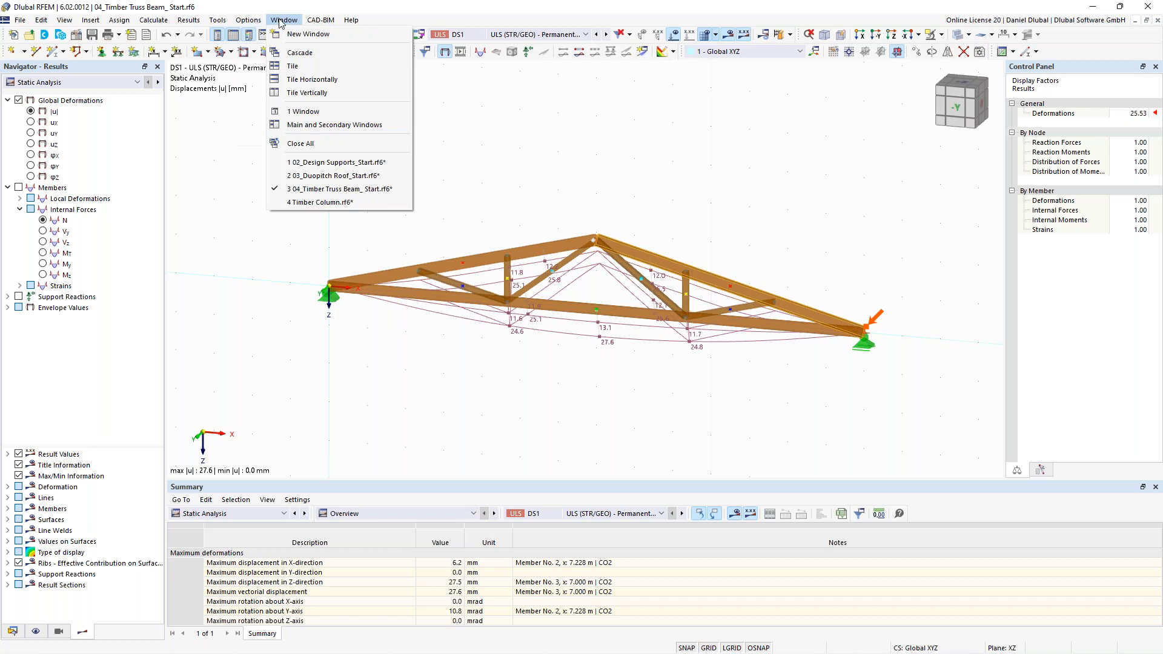
{"action": "left_click", "coordinate": [344, 188]}
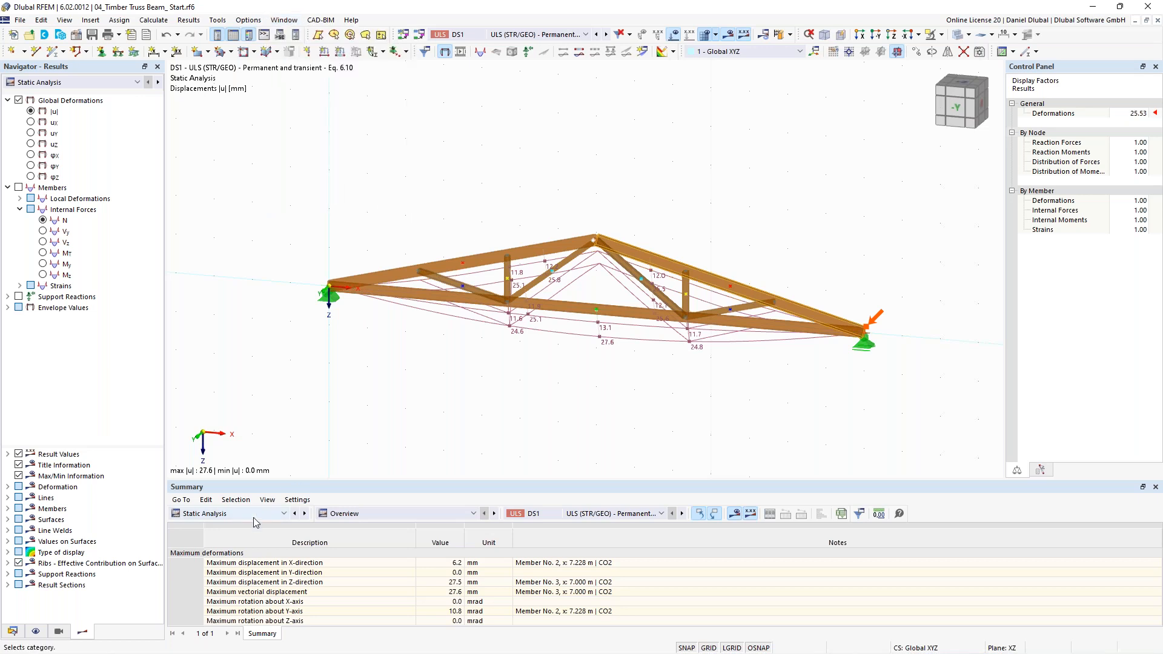
- Open the nodal supports and effective lengths of the definition assigned to member representative 1 for editing
{"action": "left_click", "coordinate": [12, 631]}
{"action": "double_click", "coordinate": [110, 271]}
{"action": "left_click", "coordinate": [993, 82]}
{"action": "double_click", "coordinate": [83, 265]}
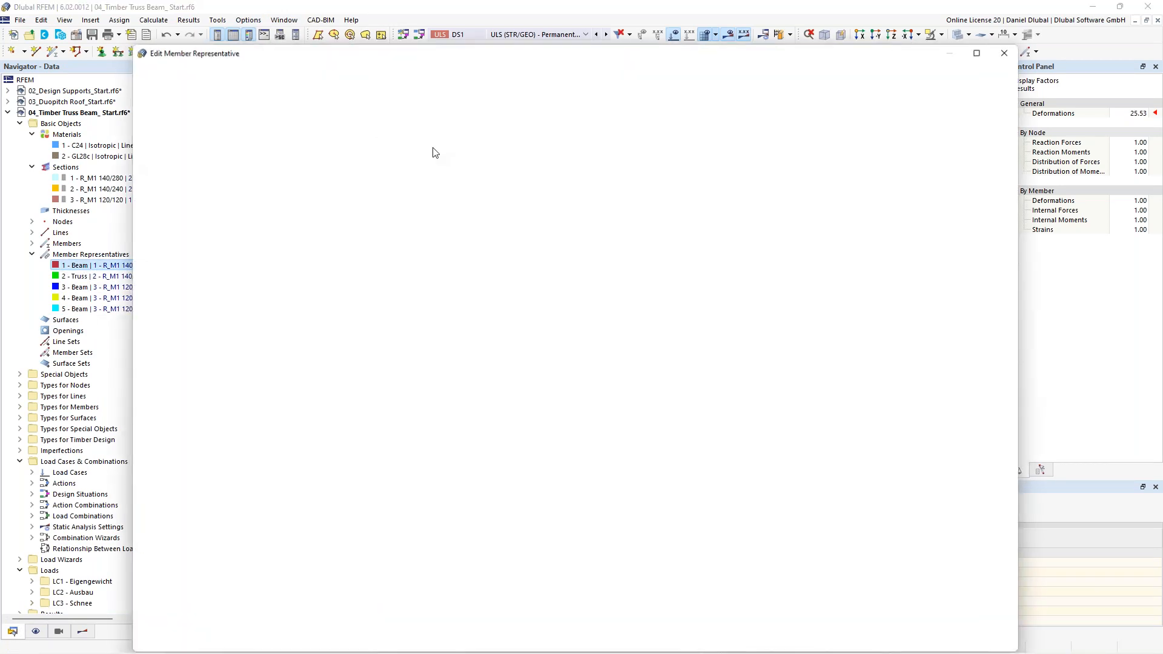
{"action": "left_click", "coordinate": [426, 109]}
{"action": "left_click", "coordinate": [360, 108]}
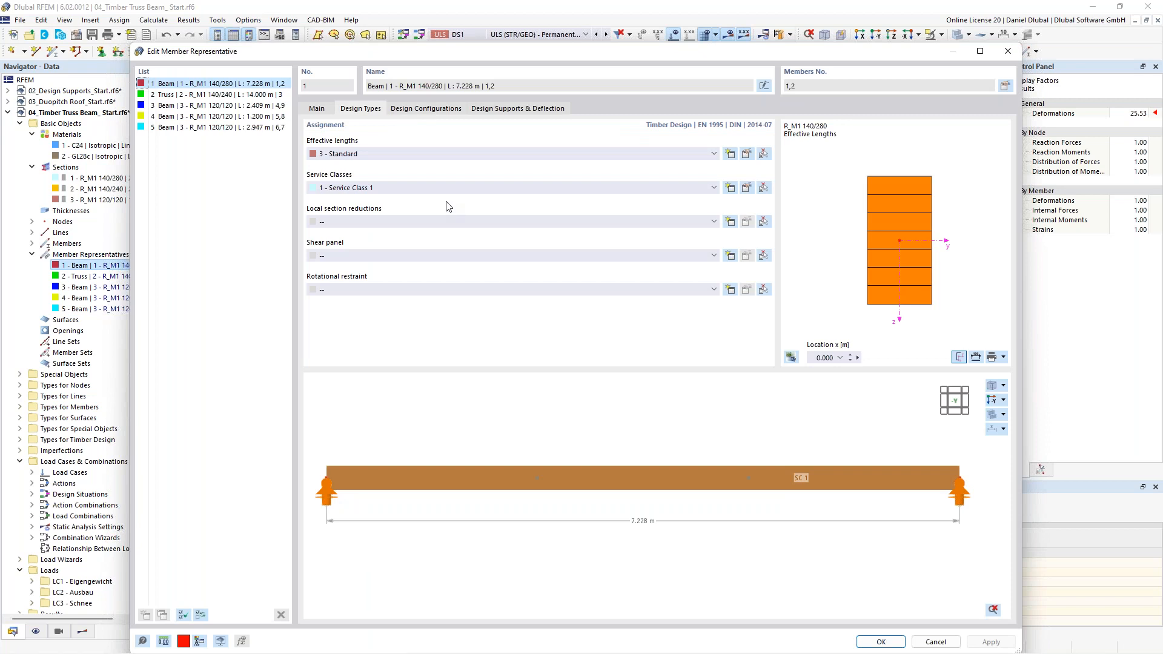
{"action": "left_click", "coordinate": [747, 154]}
{"action": "left_click", "coordinate": [450, 71]}
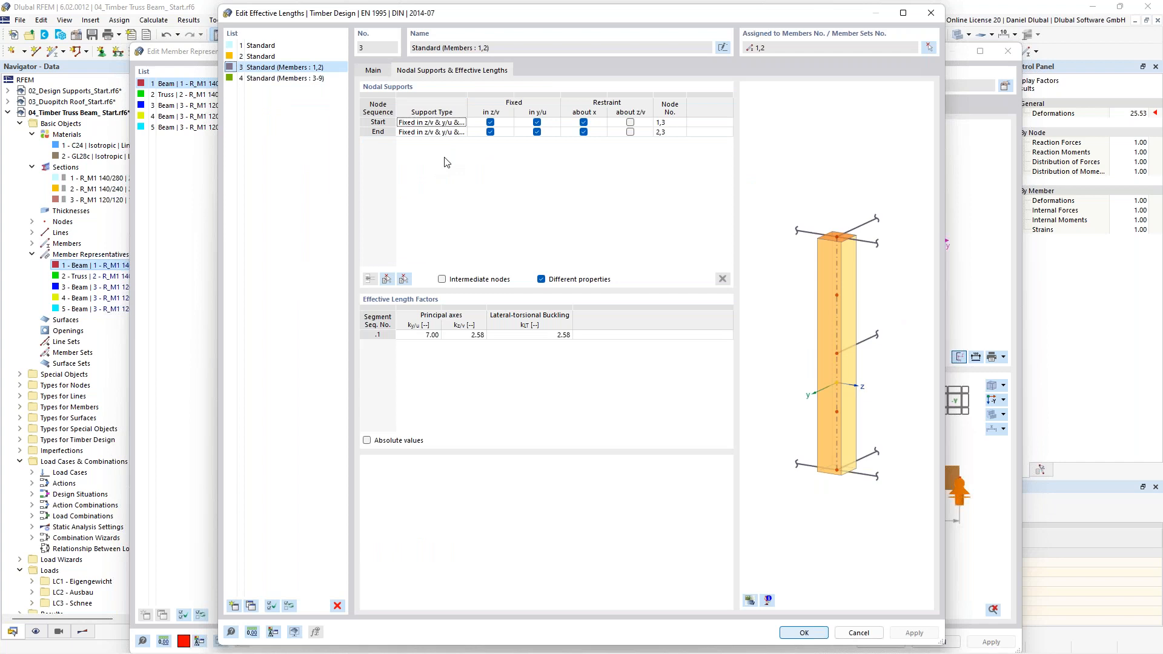
- Define the effective lengths as absolute values: Lcr,y/u 7 m, Lcr,z/v 2.58 m and lateral-torsional buckling Lcr 2.58 m
{"action": "left_click", "coordinate": [367, 441]}
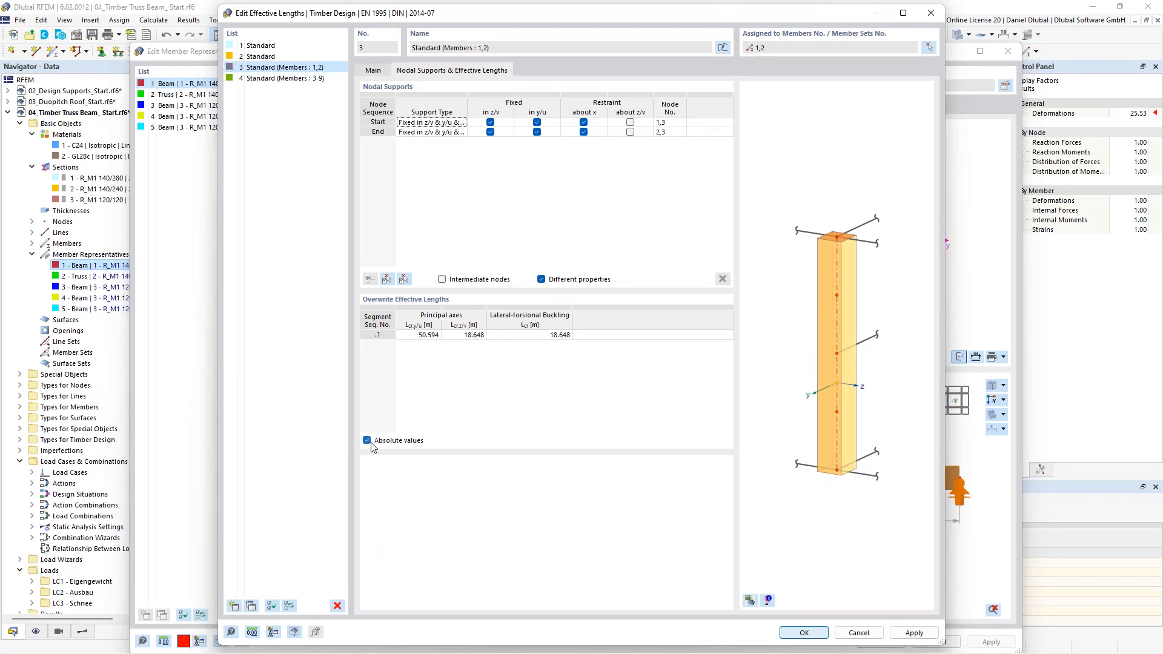
{"action": "left_click", "coordinate": [367, 442]}
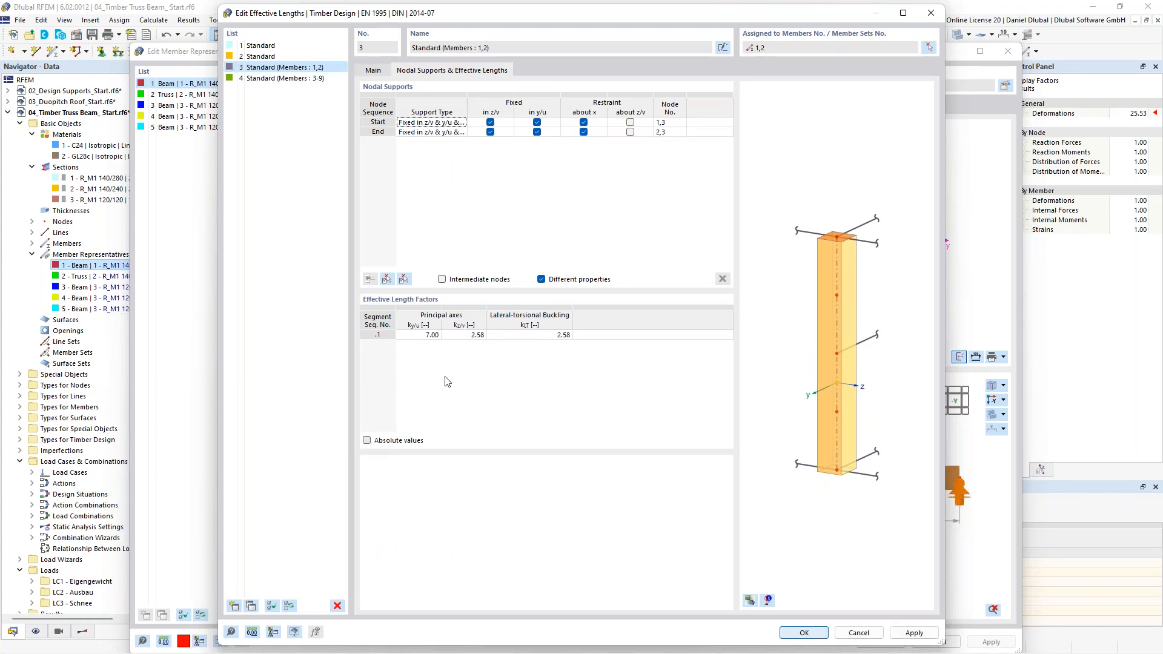
{"action": "left_click", "coordinate": [367, 441]}
{"action": "left_click", "coordinate": [412, 335]}
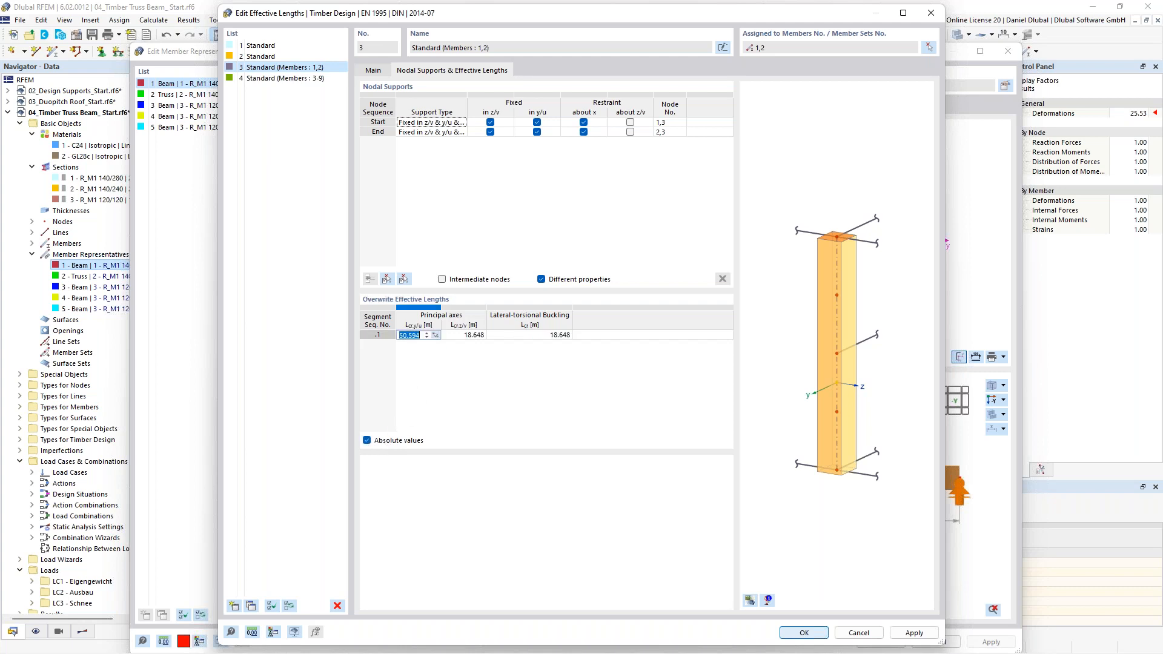
{"action": "type", "text": "7"}
{"action": "left_click", "coordinate": [470, 336]}
{"action": "type", "text": "2.58"}
{"action": "left_click", "coordinate": [539, 335]}
{"action": "type", "text": "2,58"}
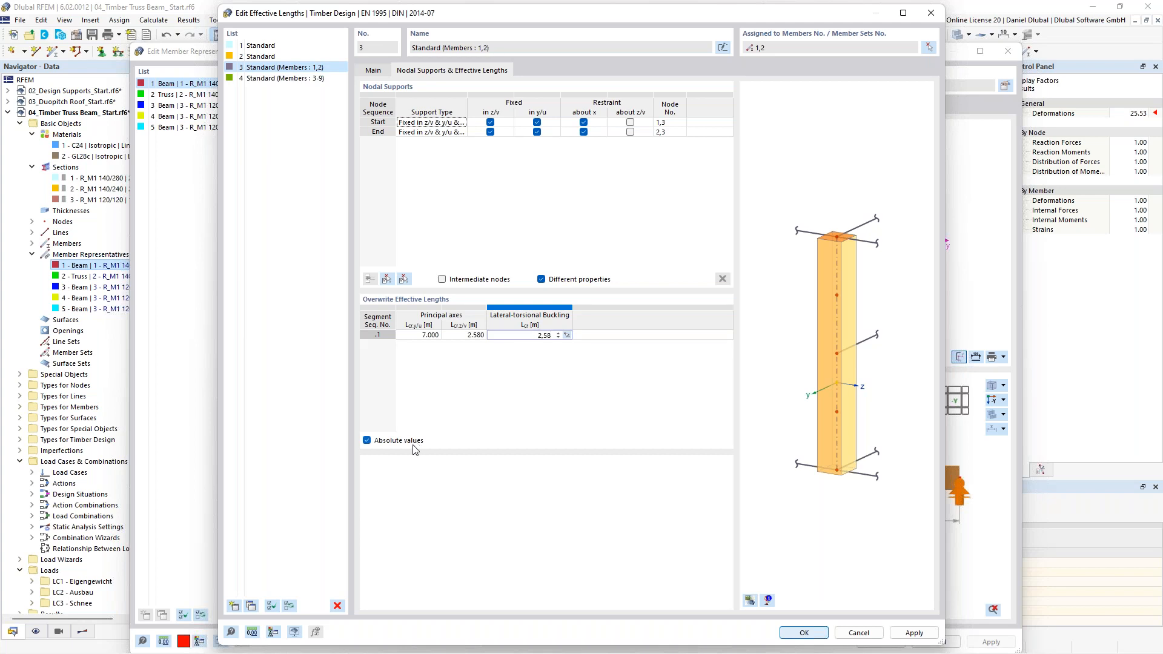
- Compare the absolute effective lengths with the equivalent effective length factors and return to absolute values
{"action": "left_click", "coordinate": [424, 335]}
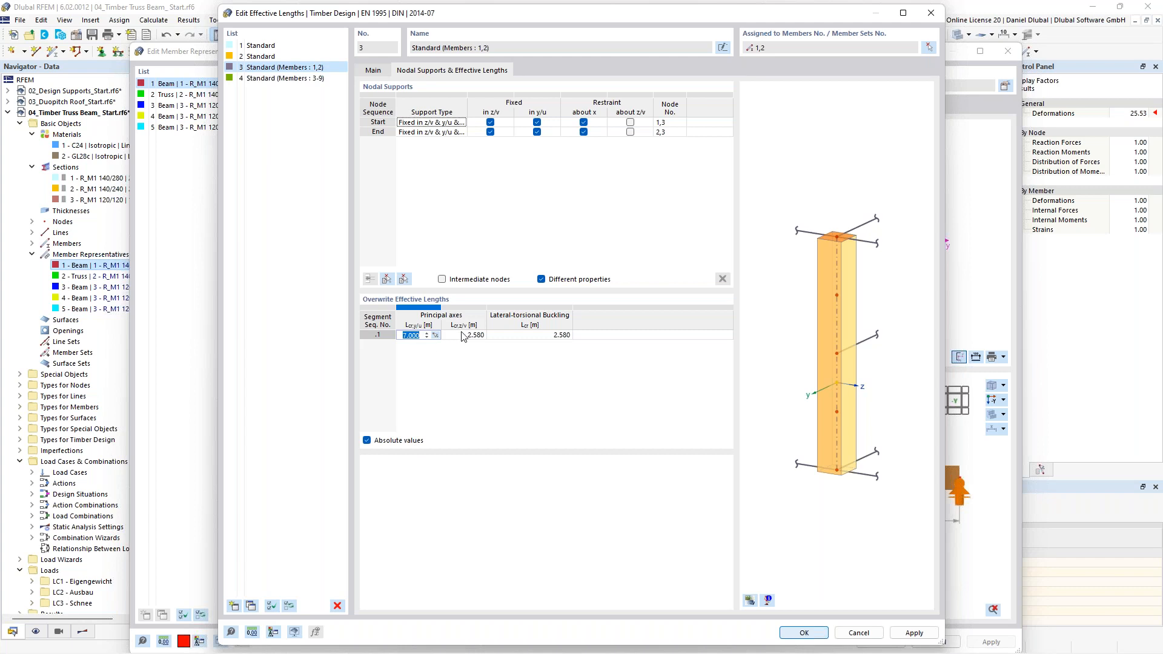
{"action": "left_click", "coordinate": [388, 440]}
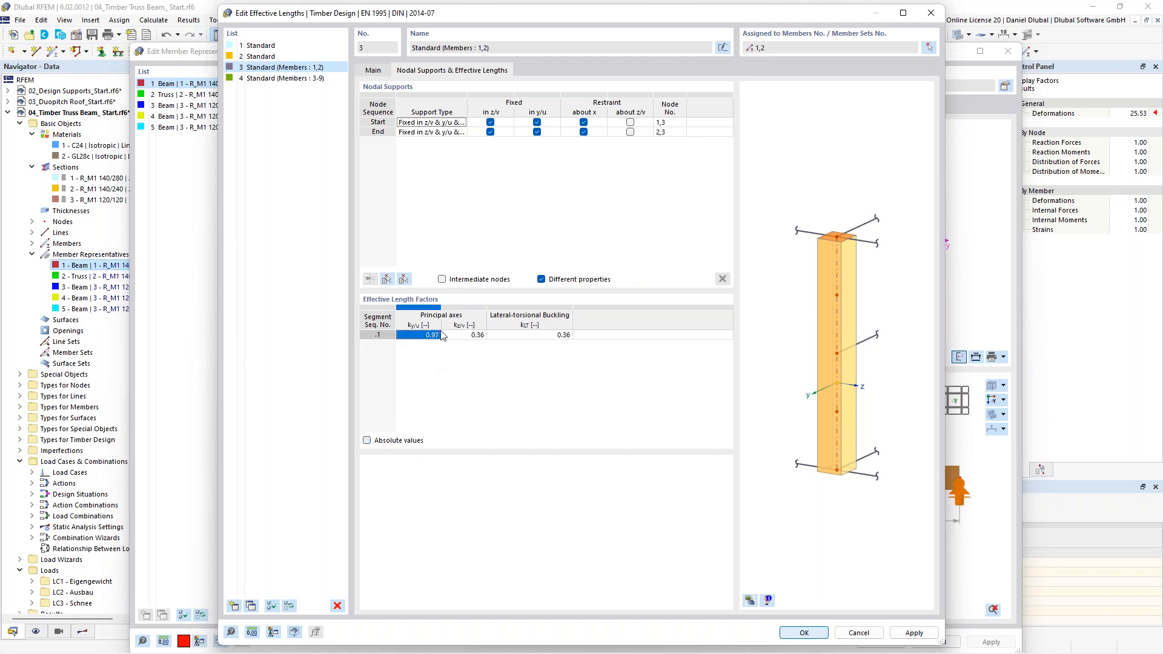
{"action": "left_click", "coordinate": [382, 440]}
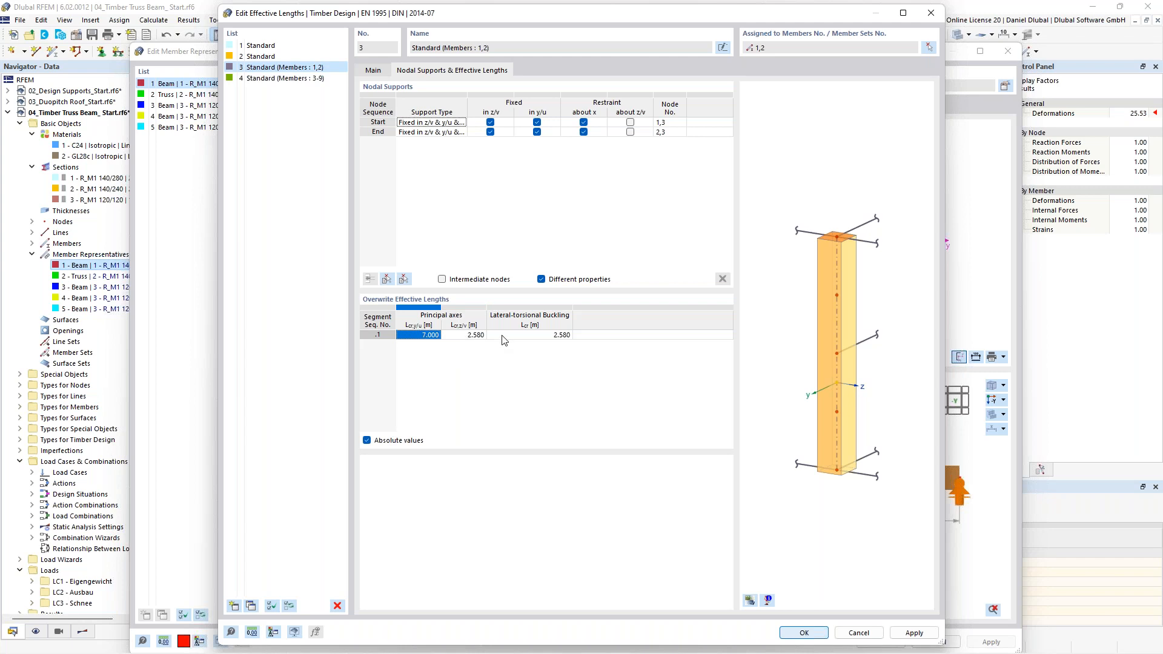
- Apply the effective lengths to member representative 1, accepting deletion of the old Timber Design results, and start the Timber Design calculation again
{"action": "left_click", "coordinate": [798, 633]}
{"action": "left_click", "coordinate": [637, 387]}
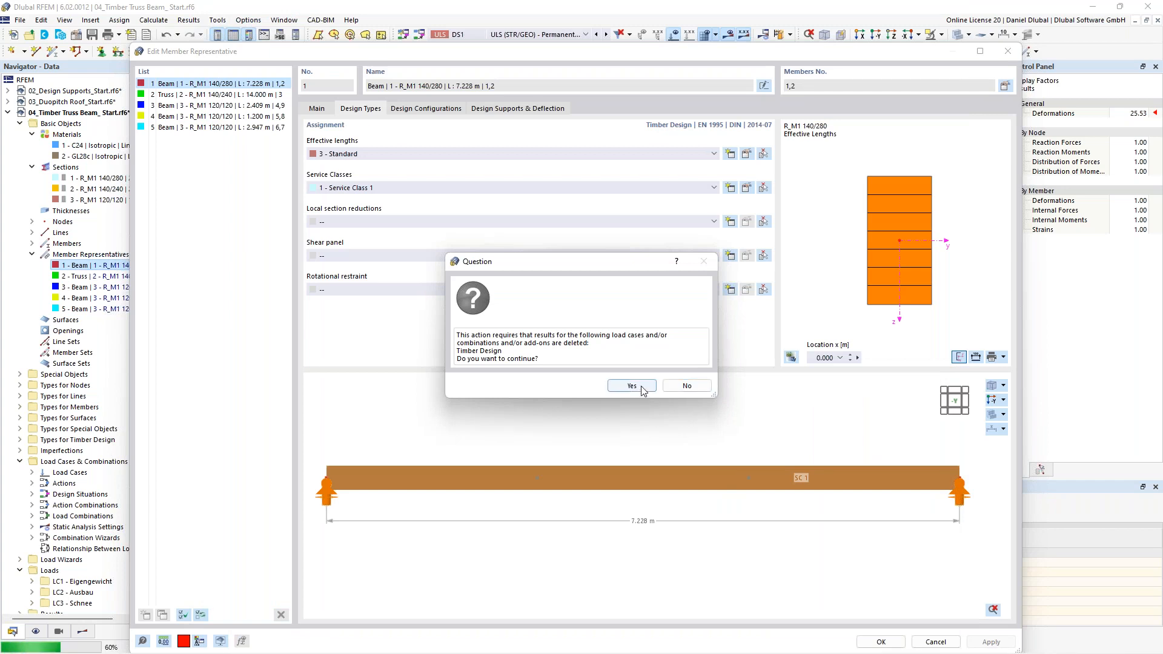
{"action": "left_click", "coordinate": [881, 642]}
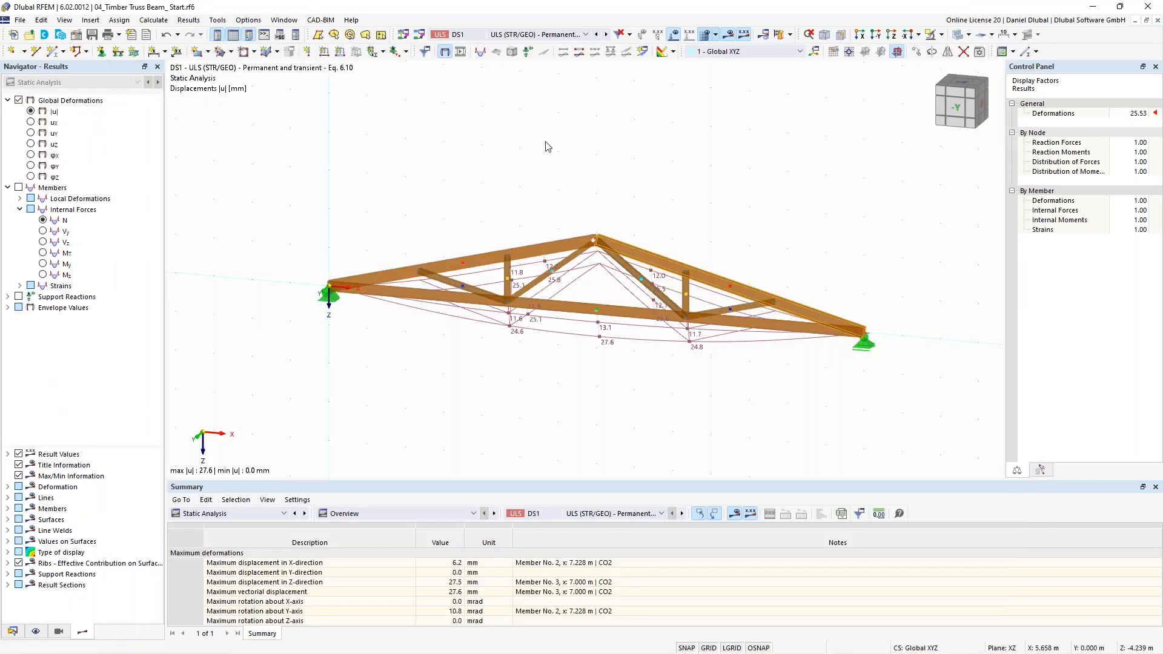
{"action": "left_click", "coordinate": [790, 39]}
{"action": "left_click", "coordinate": [806, 66]}
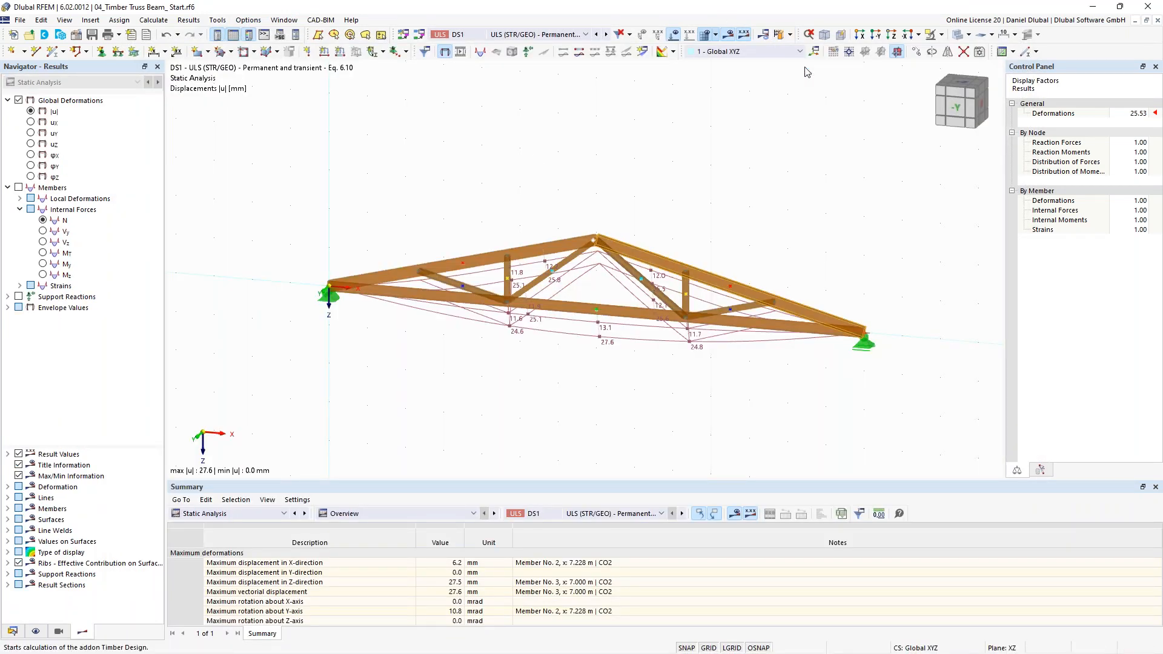